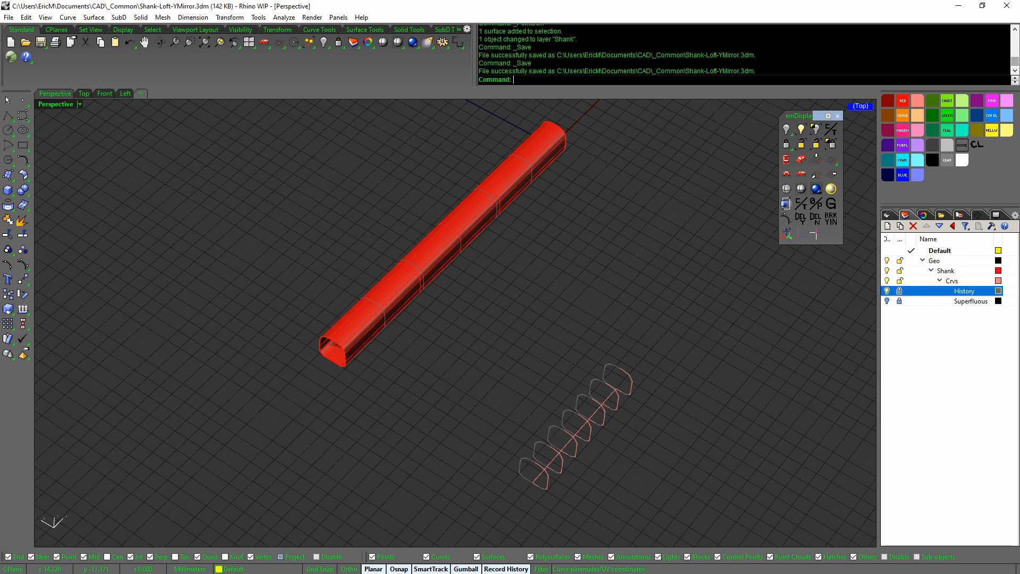
# Minimize Rhino WIP so the CurveThroughPolyline forum thread in Vivaldi comes to the front
pyautogui.click(959, 5)
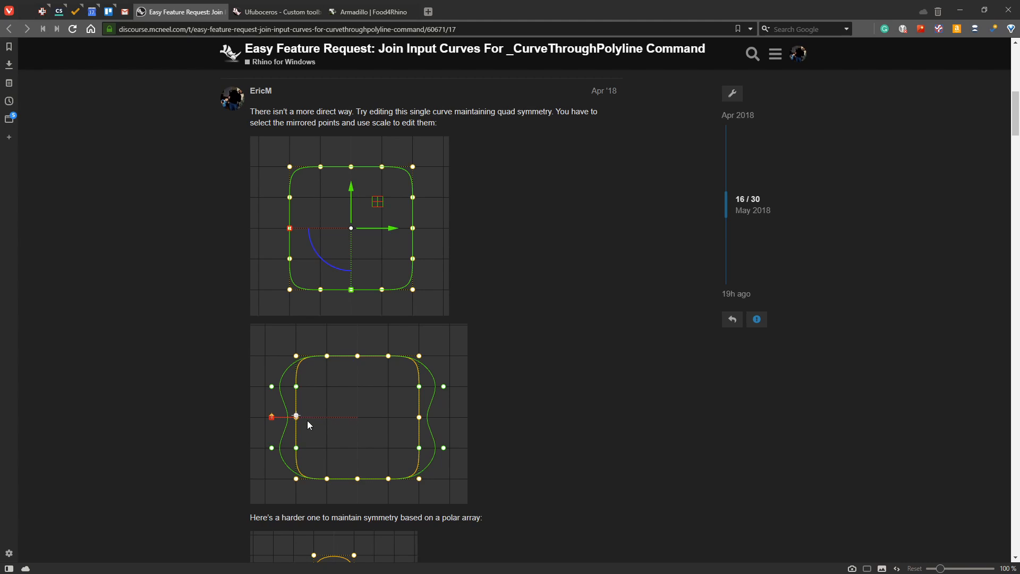
# Scroll the thread from post 16 down to post 25, which has the MergeCrv steps and viewport screenshots
pyautogui.scroll(-6, 493, 417)
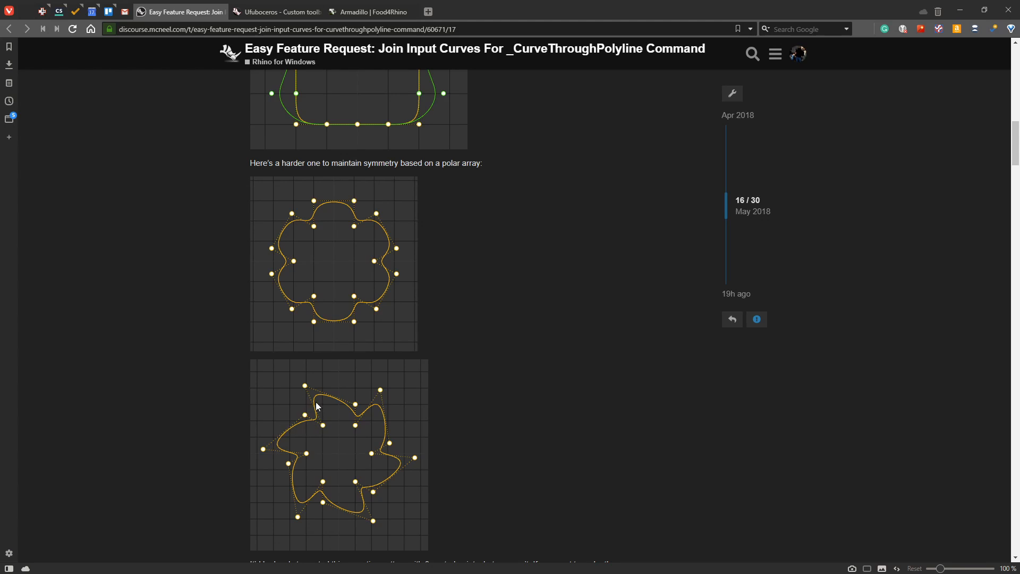
pyautogui.scroll(-8, 485, 432)
pyautogui.scroll(-2, 486, 428)
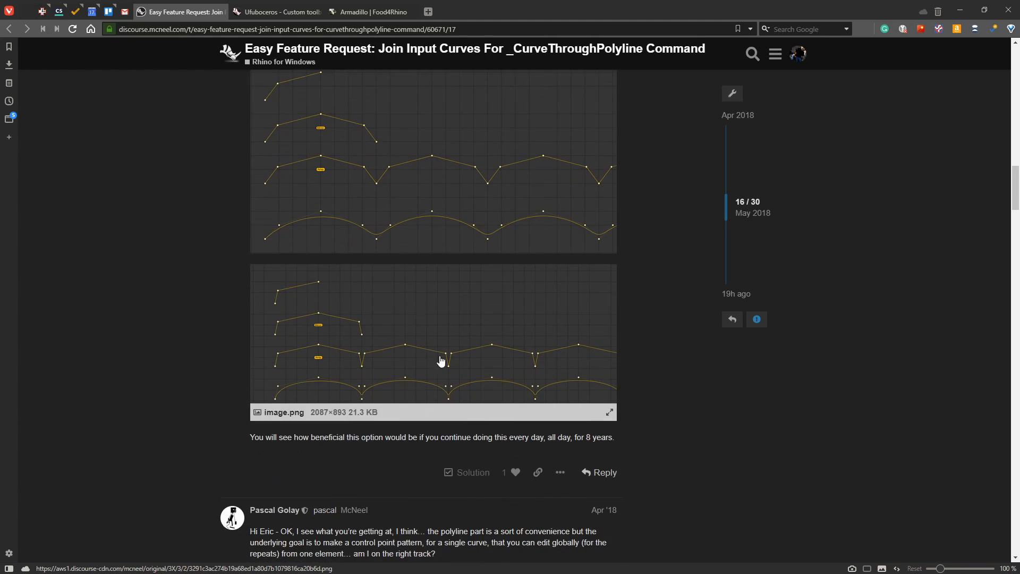
pyautogui.scroll(2, 662, 241)
pyautogui.scroll(1, 662, 241)
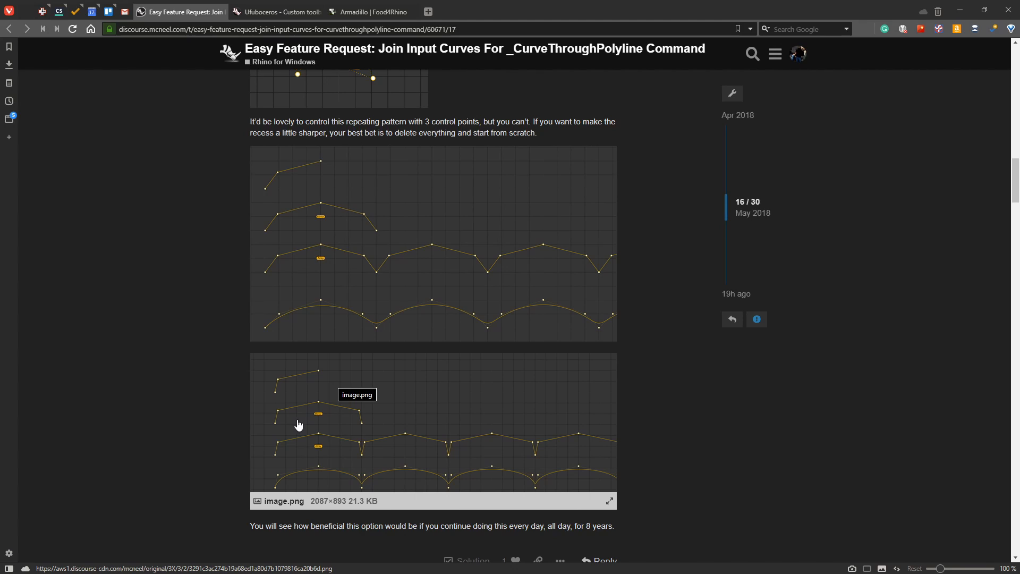
pyautogui.scroll(-20, 299, 425)
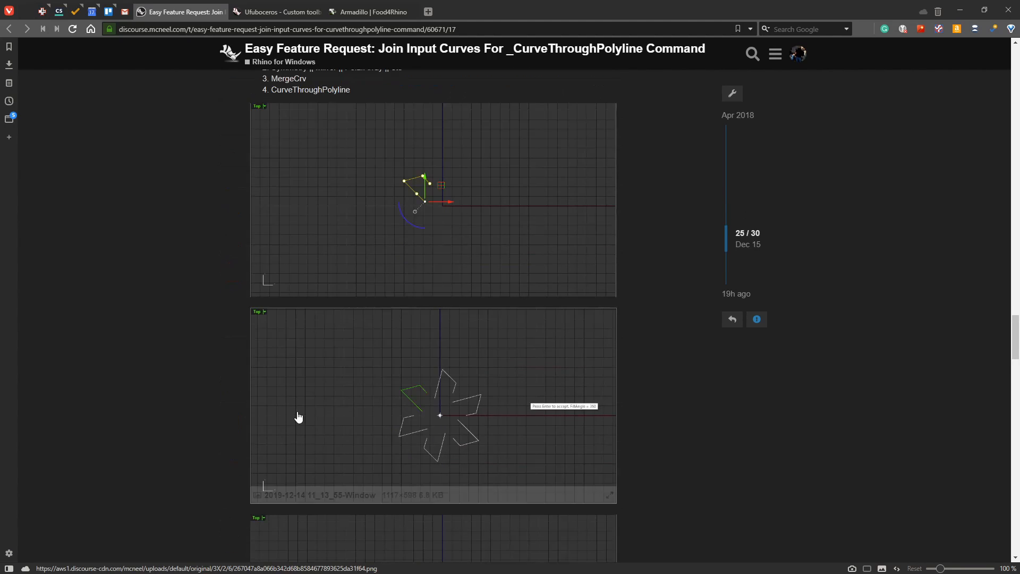
# Scroll through post 25's star and flower screenshots, then minimize the browser to return to Shank-Loft-YMirror.3dm
pyautogui.scroll(2, 299, 417)
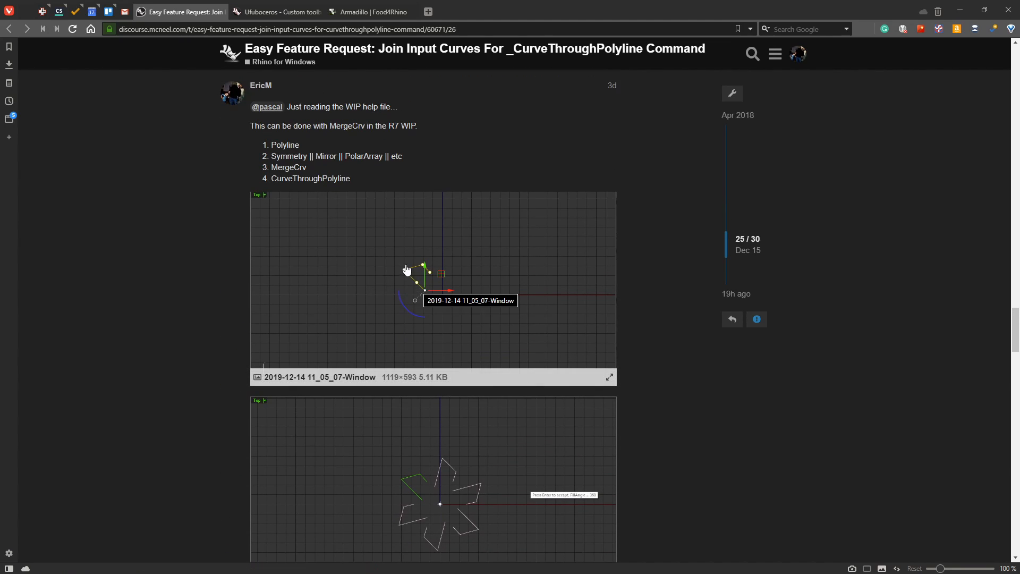
pyautogui.scroll(-5, 451, 372)
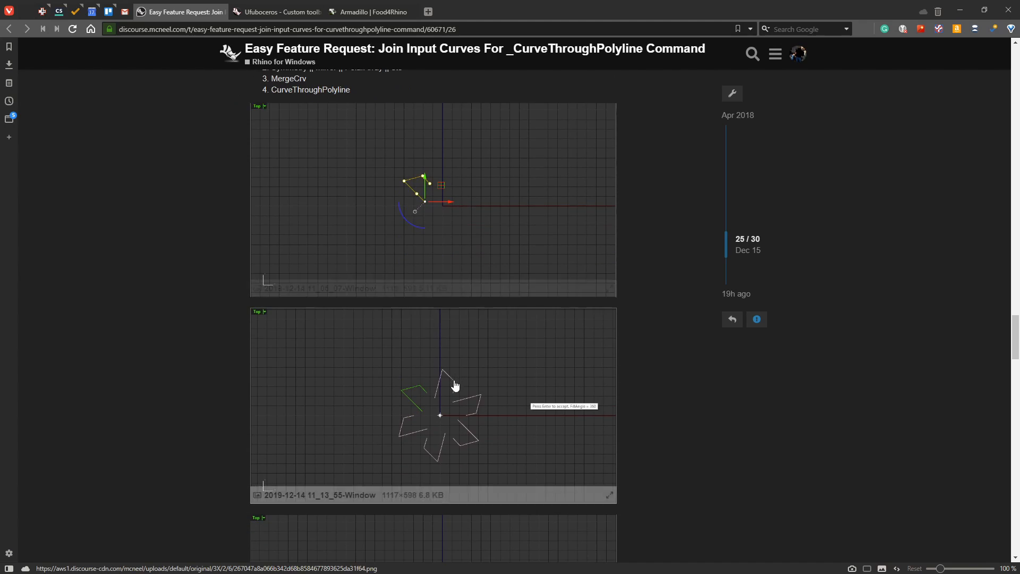
pyautogui.scroll(-3, 446, 319)
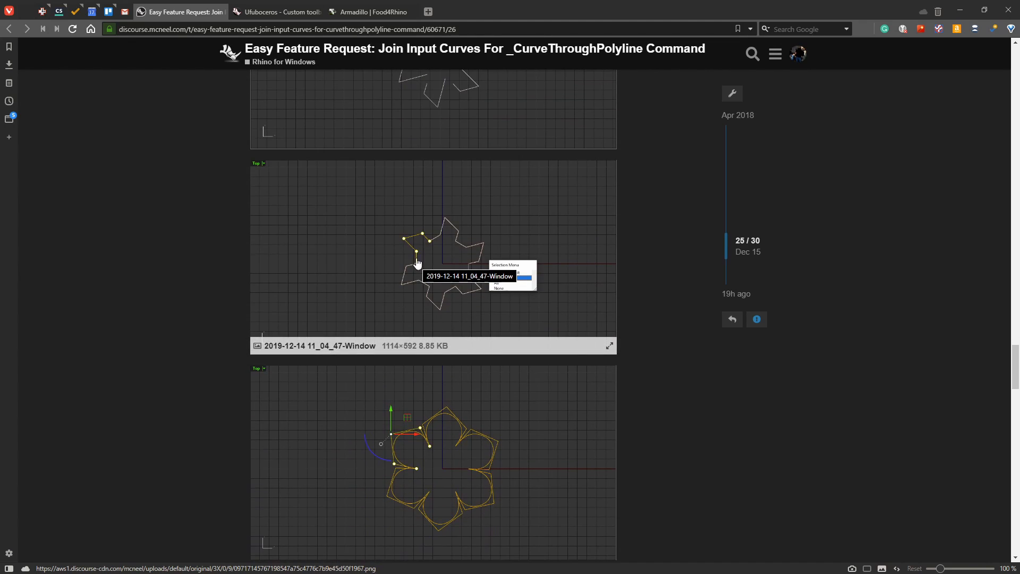
pyautogui.scroll(-2, 422, 278)
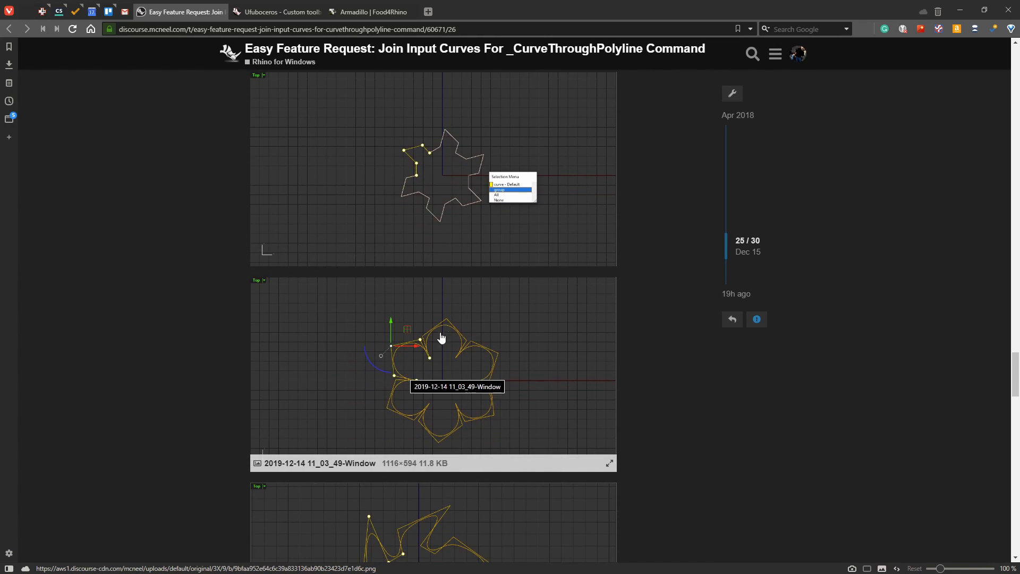
pyautogui.scroll(-3, 454, 422)
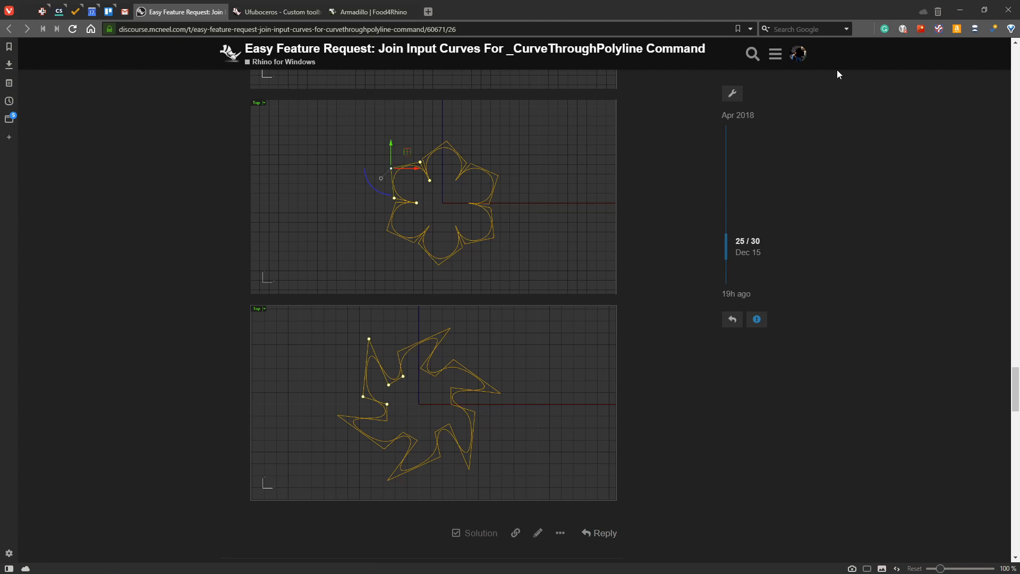
pyautogui.click(960, 10)
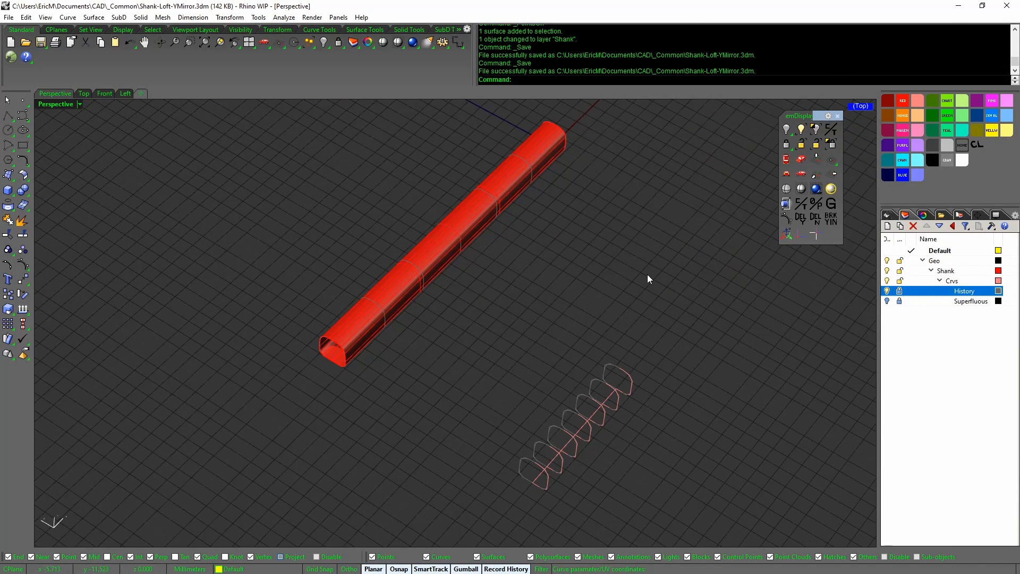
pyautogui.moveTo(647, 274); pyautogui.dragTo(637, 270, button='right')
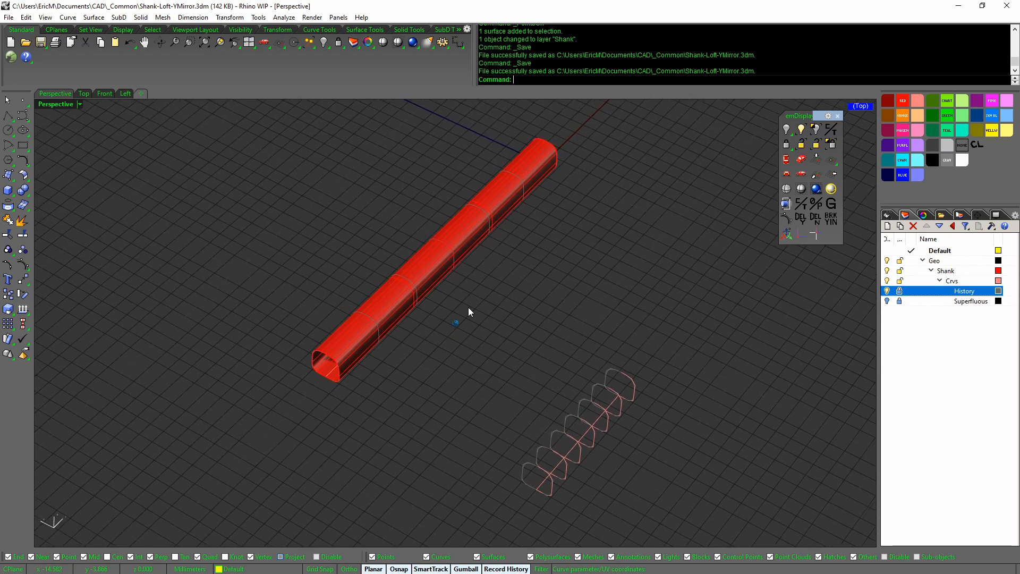
pyautogui.moveTo(468, 308); pyautogui.dragTo(474, 315, button='right')
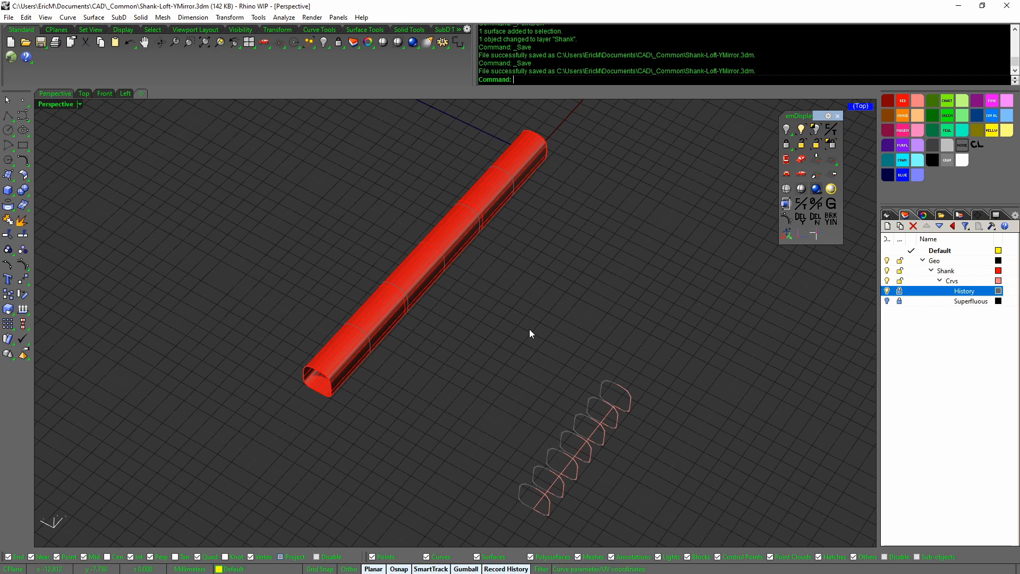
pyautogui.rightClick(508, 568)
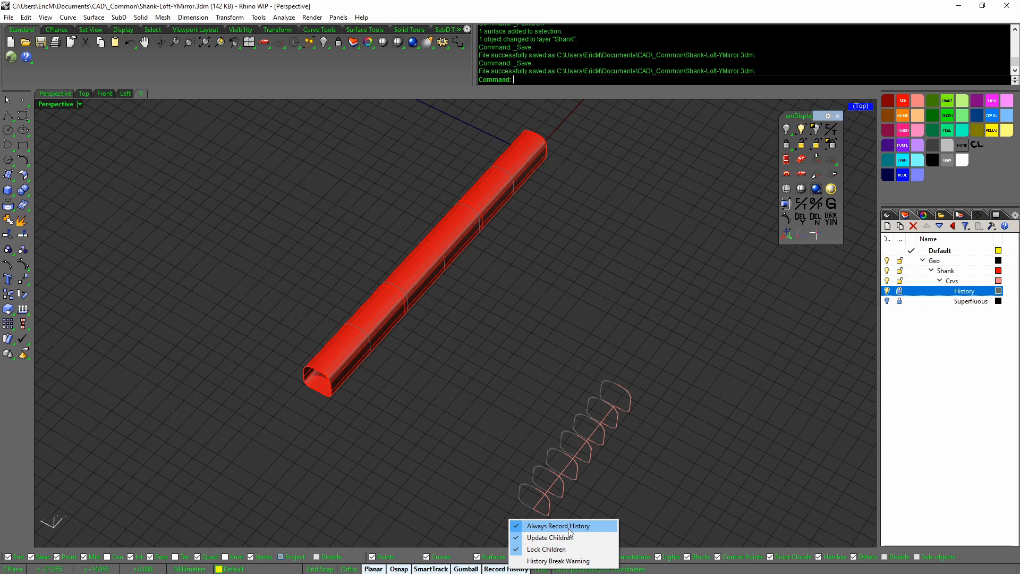
pyautogui.moveTo(677, 478); pyautogui.dragTo(795, 345, button='right')
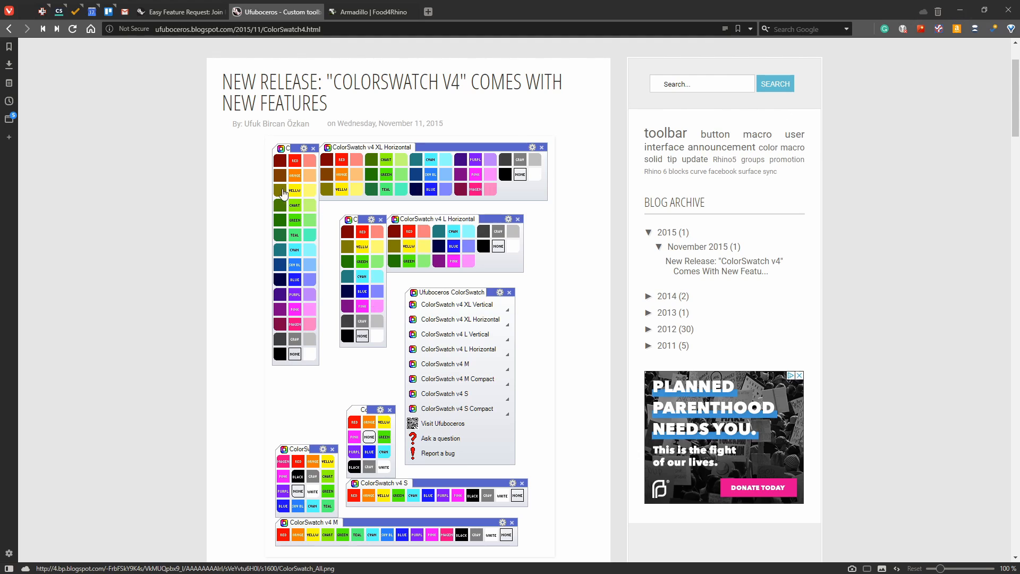
# Minimize the browser after the ColorSwatch v4 post to bring back Shank-Loft-YMirror.3dm
pyautogui.click(960, 10)
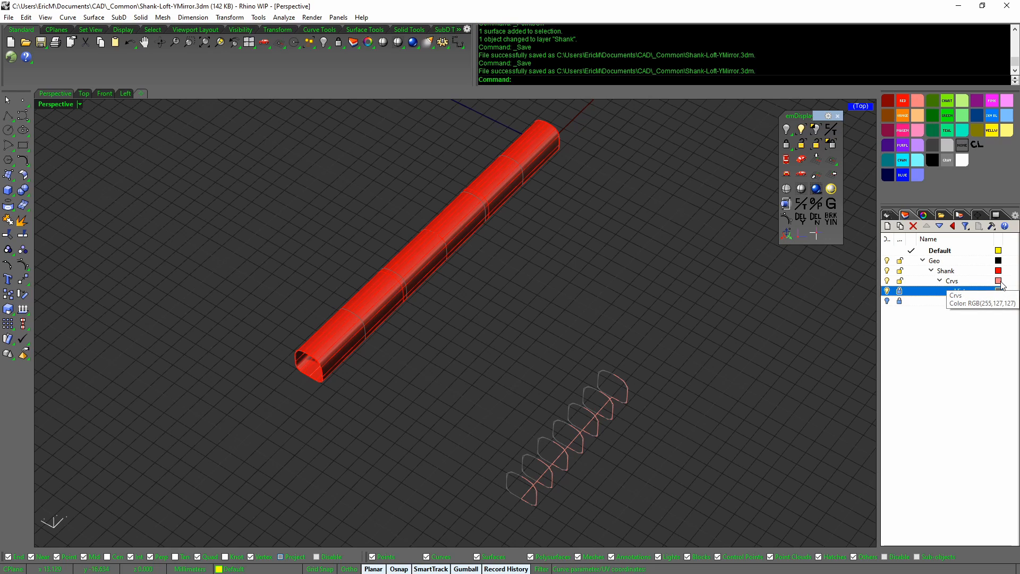
pyautogui.click(975, 282)
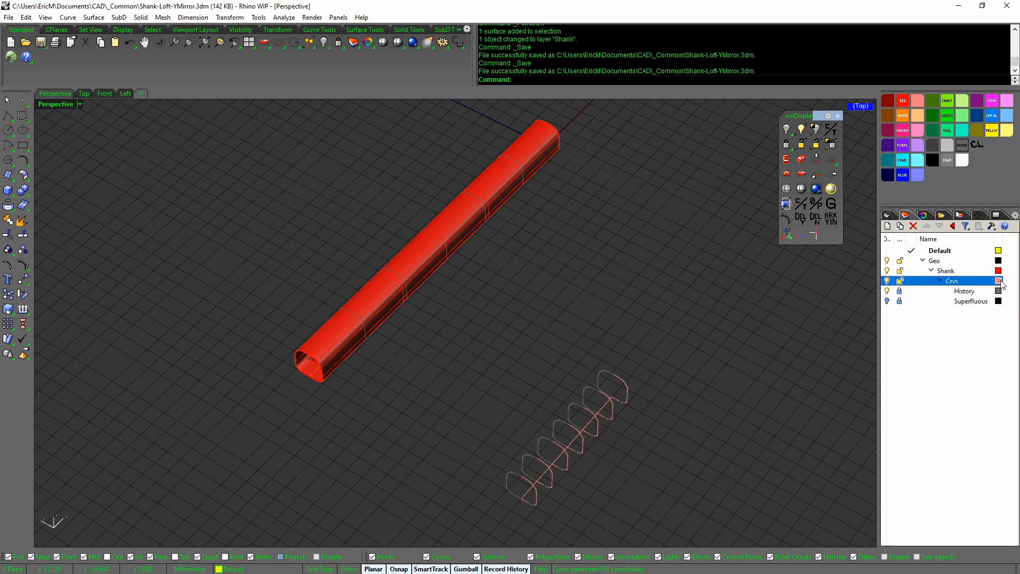
pyautogui.click(900, 104)
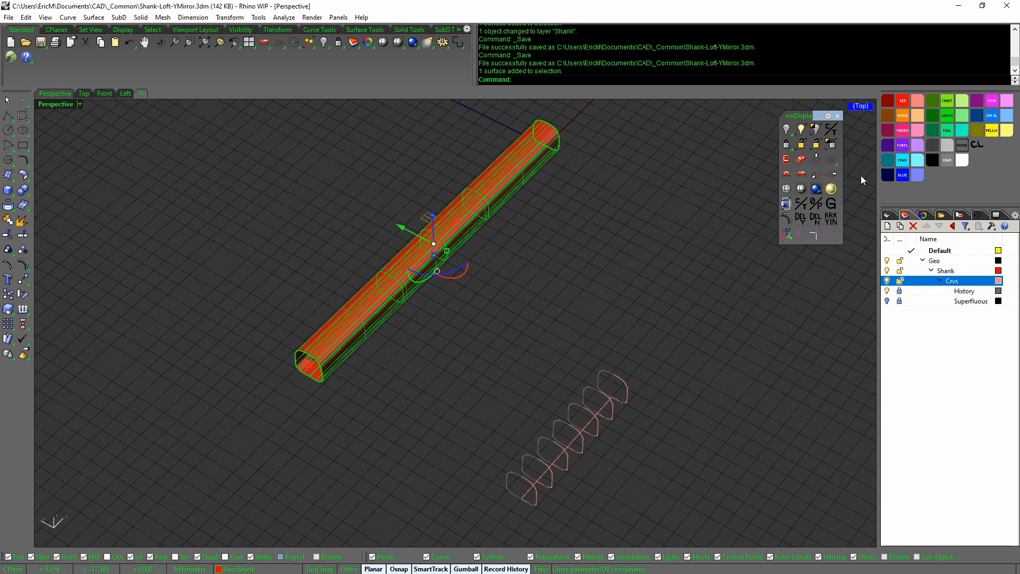
pyautogui.click(864, 176)
pyautogui.click(916, 103)
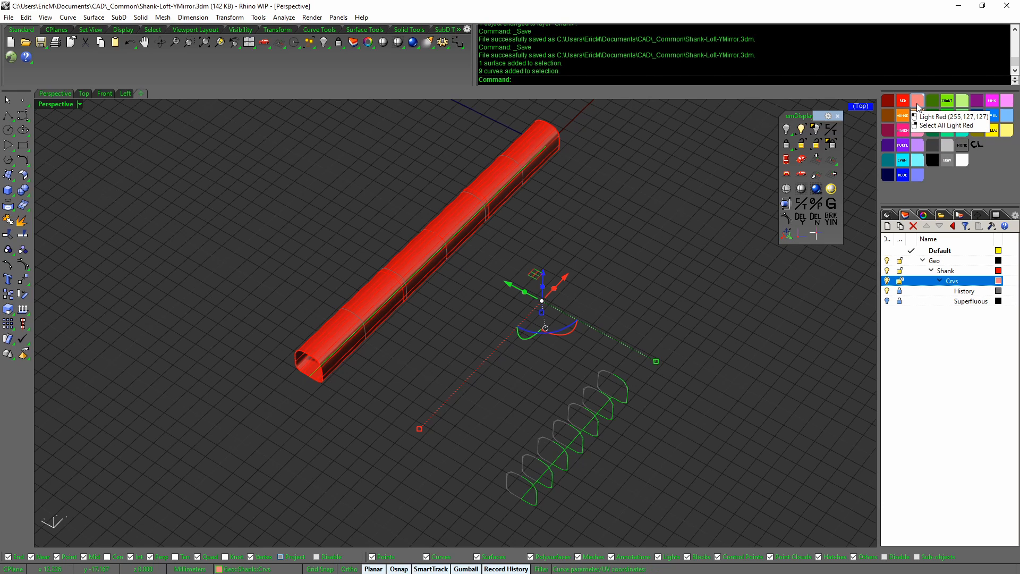
pyautogui.moveTo(773, 351); pyautogui.dragTo(776, 349, button='right')
pyautogui.click(776, 349)
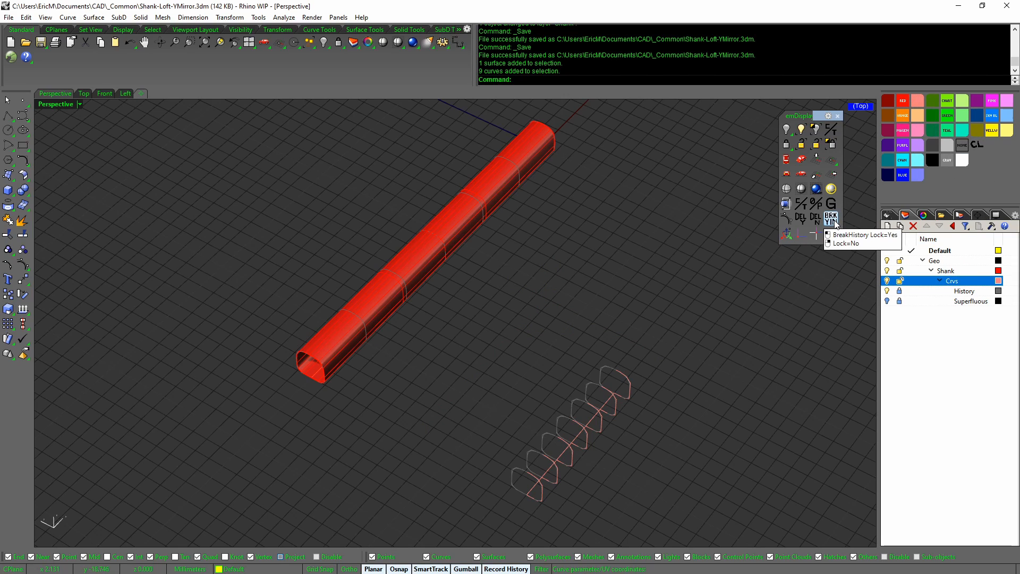
pyautogui.click(628, 378)
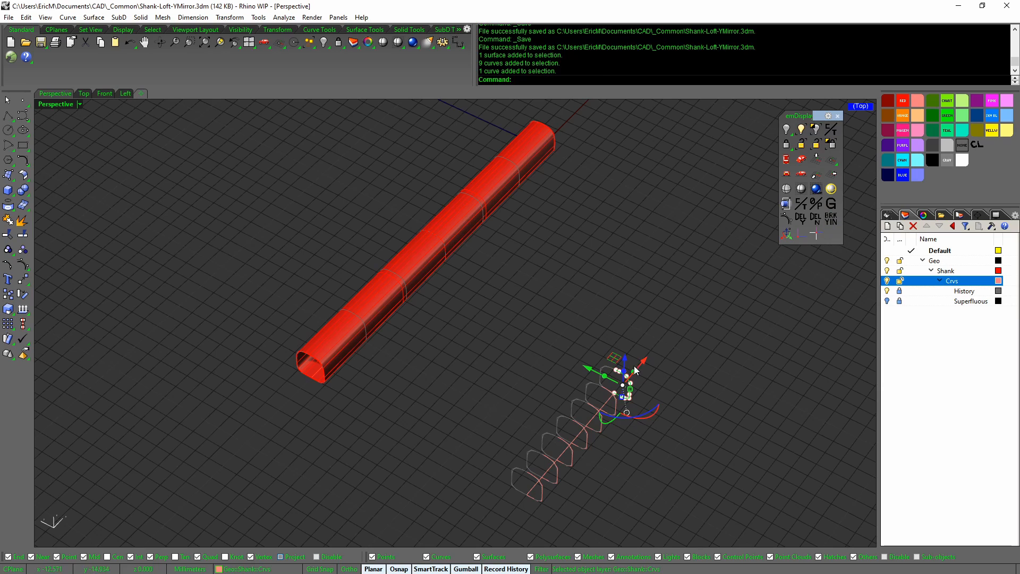
pyautogui.moveTo(624, 359); pyautogui.dragTo(628, 326)
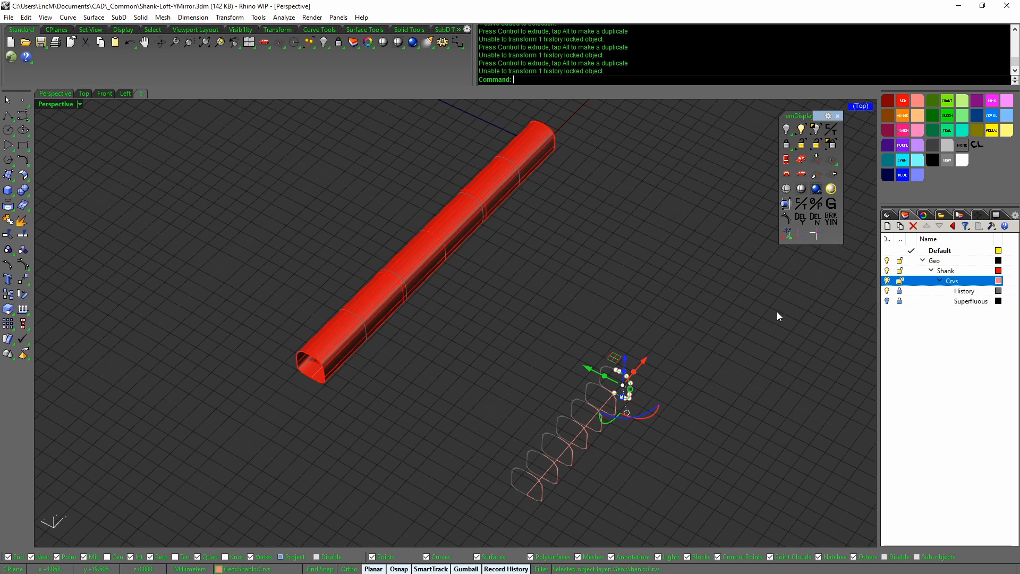
pyautogui.hotkey('ctrl', 'z')
pyautogui.hotkey('ctrl', 'z')
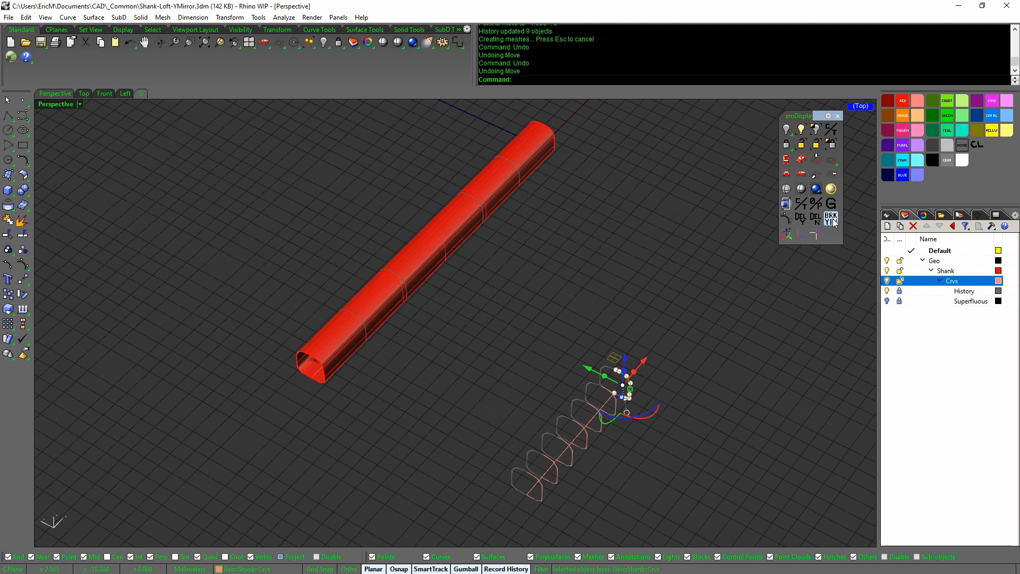
pyautogui.keyDown('shift'); pyautogui.rightClick(830, 219); pyautogui.keyUp('shift')
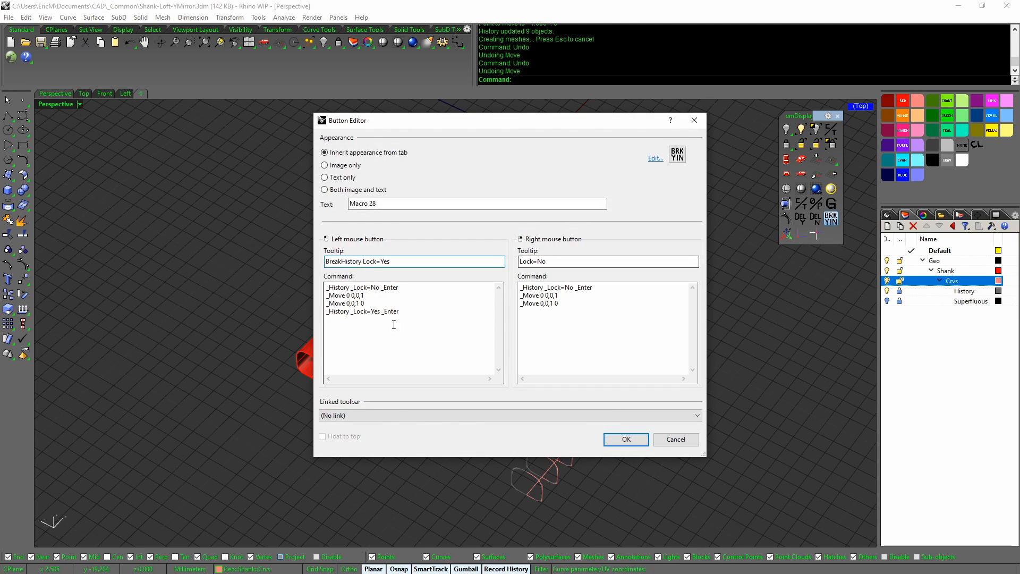
pyautogui.tripleClick(410, 287)
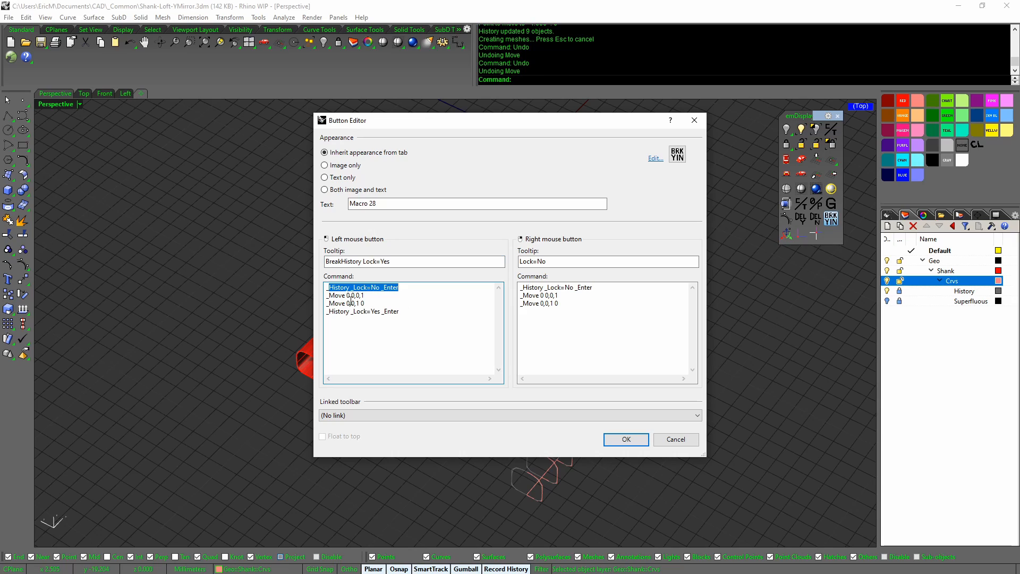
pyautogui.moveTo(327, 295); pyautogui.dragTo(371, 301)
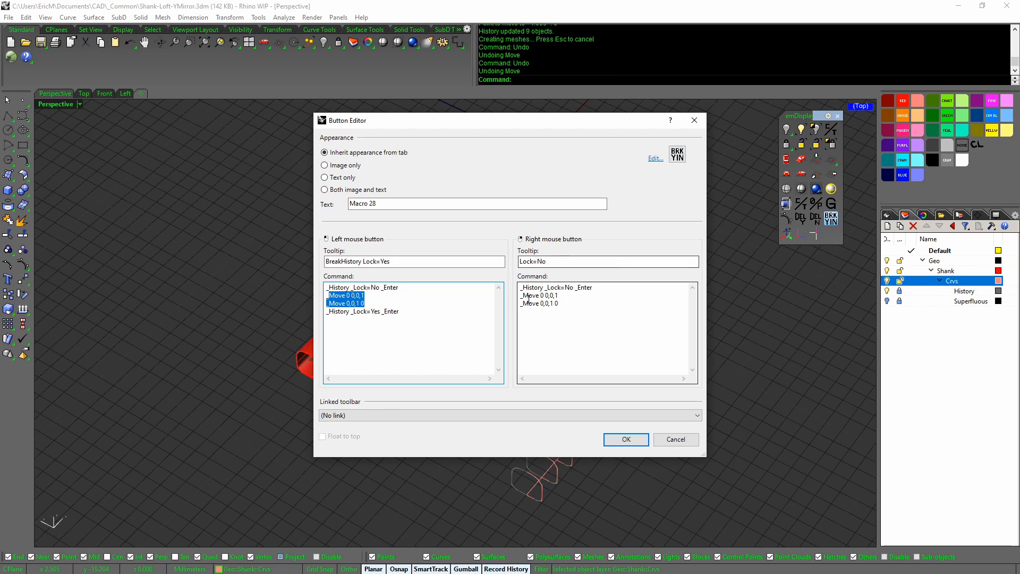
pyautogui.moveTo(543, 287); pyautogui.dragTo(595, 288)
pyautogui.click(675, 440)
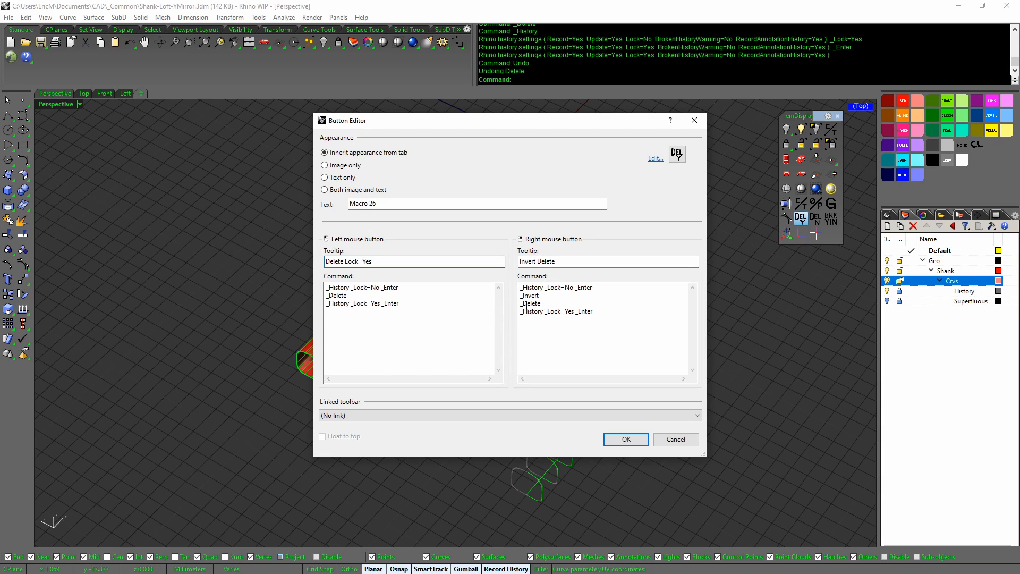
pyautogui.moveTo(340, 303); pyautogui.dragTo(400, 304)
# Close the delete macro editor, trial-select and nudge the profile curves, then clear the selection
pyautogui.click(676, 439)
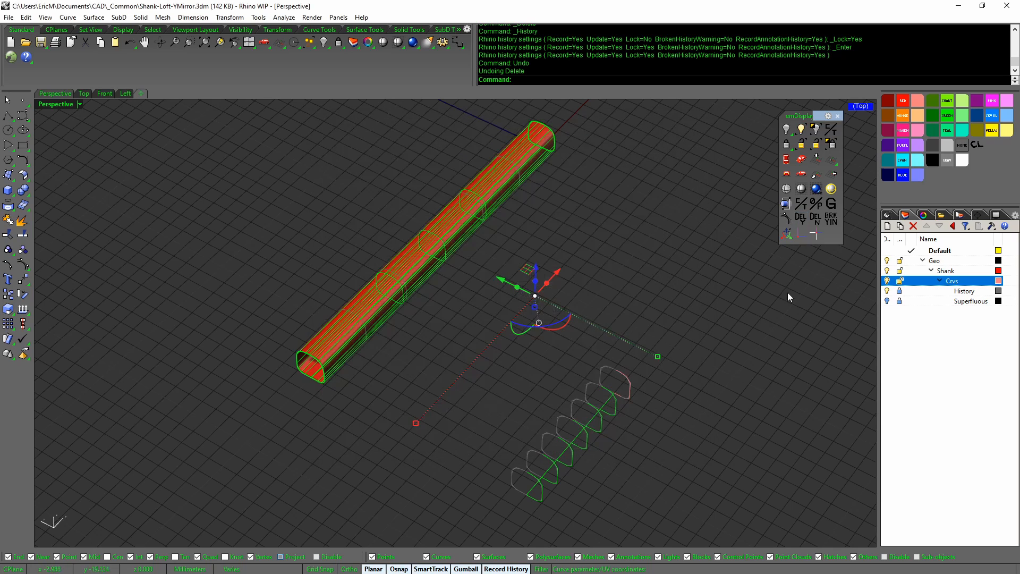
pyautogui.click(701, 356)
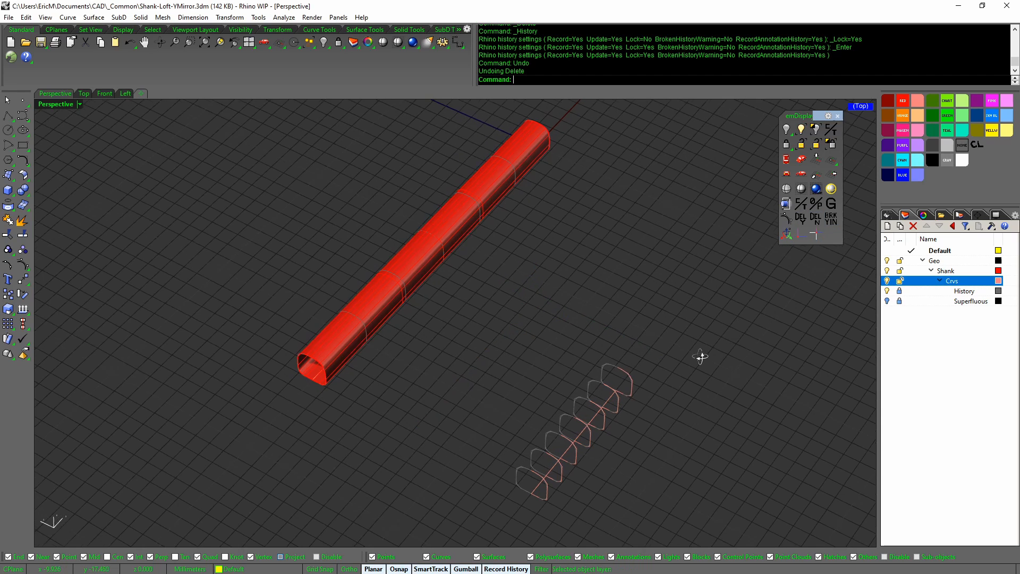
pyautogui.click(627, 378)
pyautogui.moveTo(630, 350); pyautogui.dragTo(636, 321)
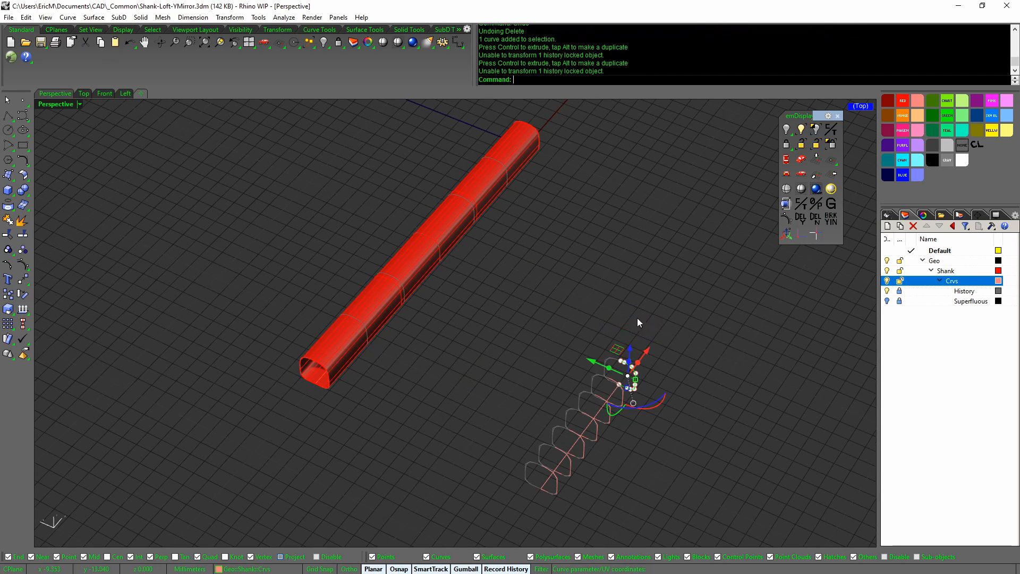
pyautogui.click(545, 469)
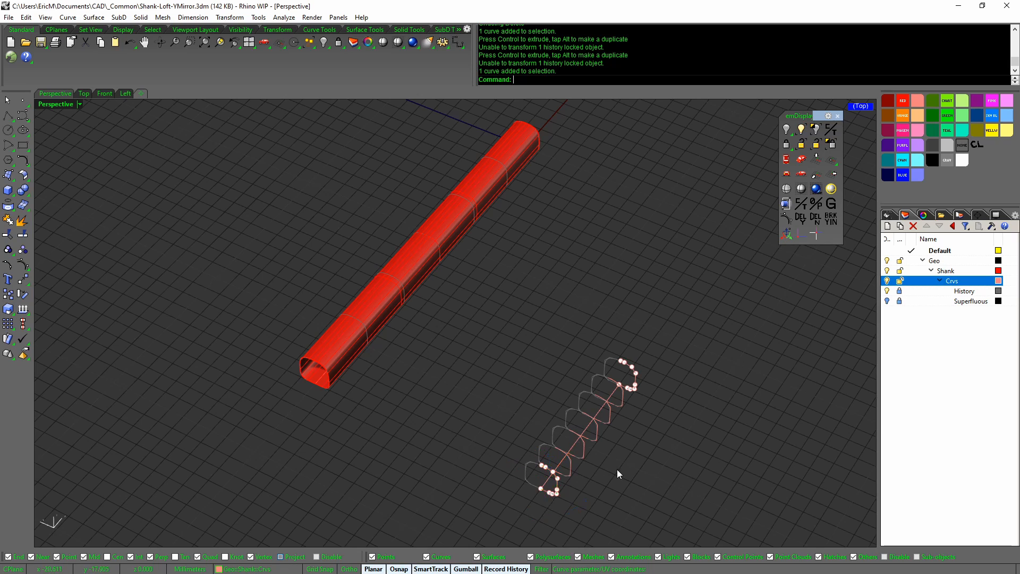
pyautogui.press('Escape')
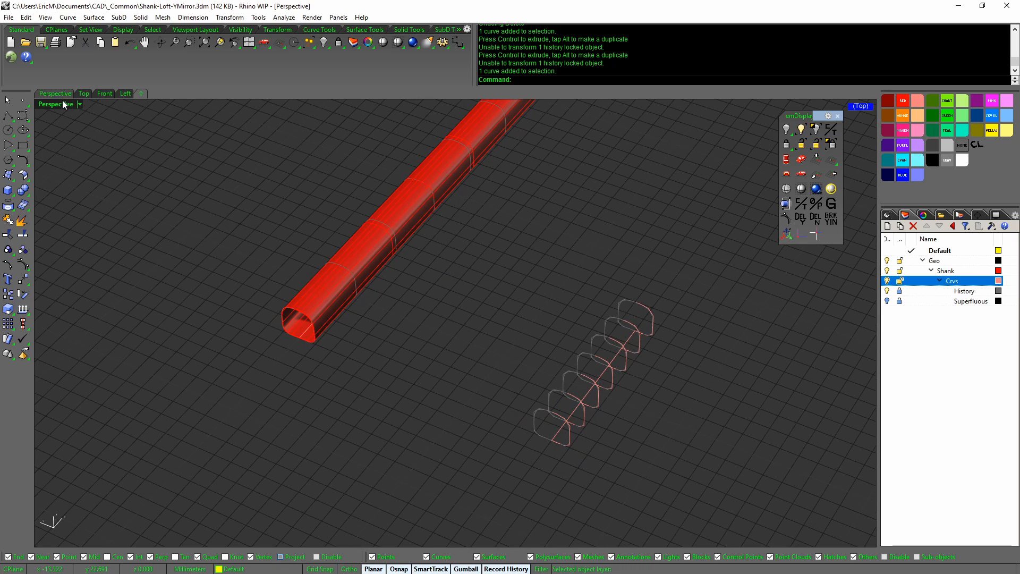
# Maximize the Left view, then restore all four viewports and orbit the Perspective view
pyautogui.click(123, 93)
pyautogui.scroll(1, 436, 310)
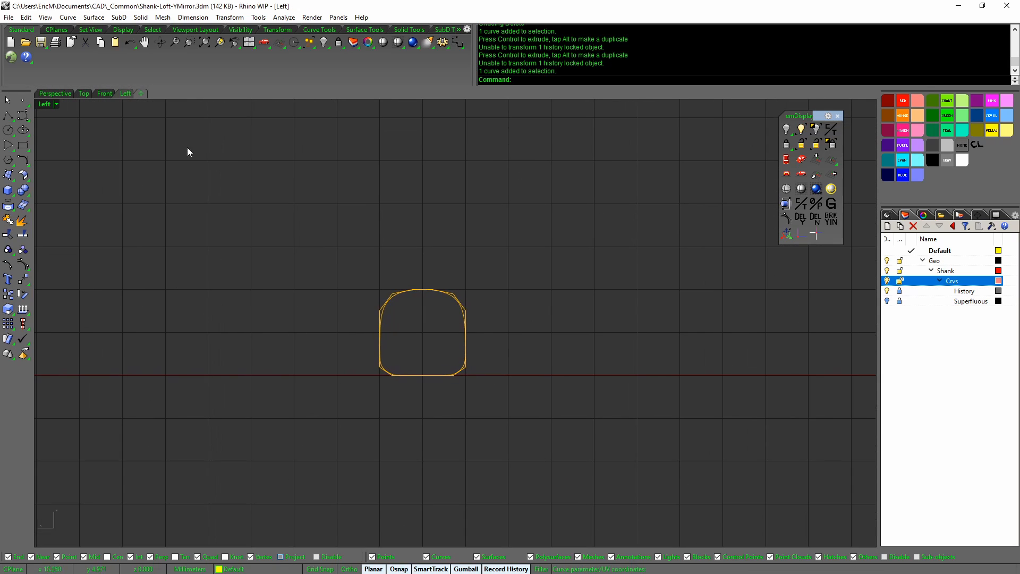
pyautogui.doubleClick(53, 101)
pyautogui.moveTo(466, 293); pyautogui.dragTo(718, 324, button='right')
pyautogui.scroll(7, 358, 403)
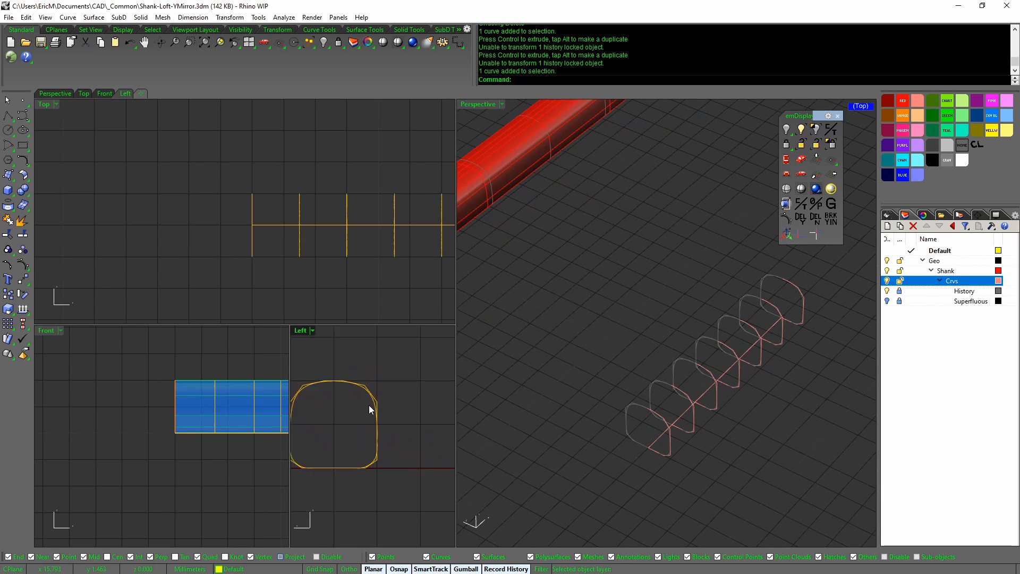
# Select curve - 1 from the overlapping profile curves in the Selection Menu
pyautogui.click(376, 402)
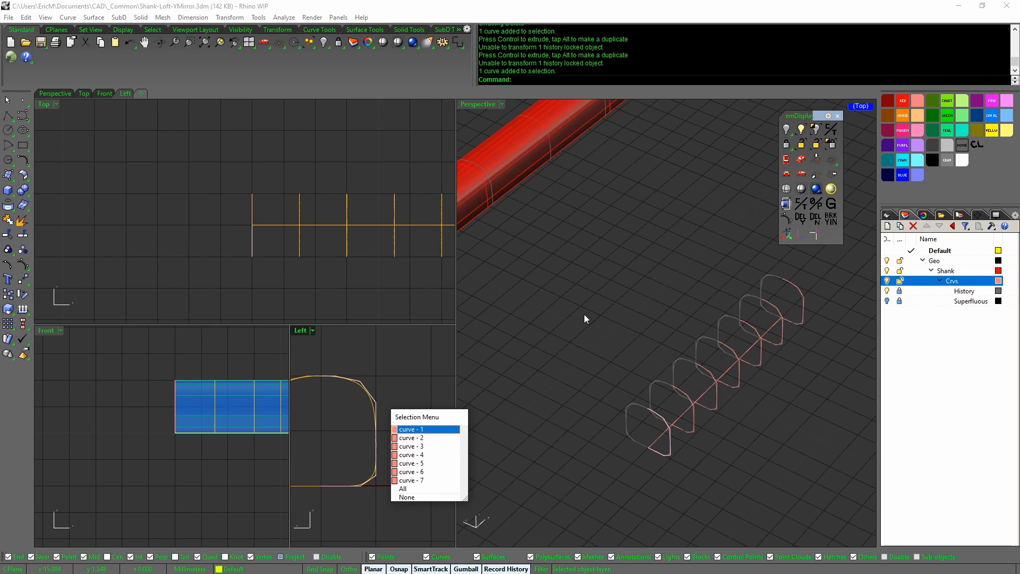
pyautogui.click(562, 324)
pyautogui.press('Home')
pyautogui.press('Home')
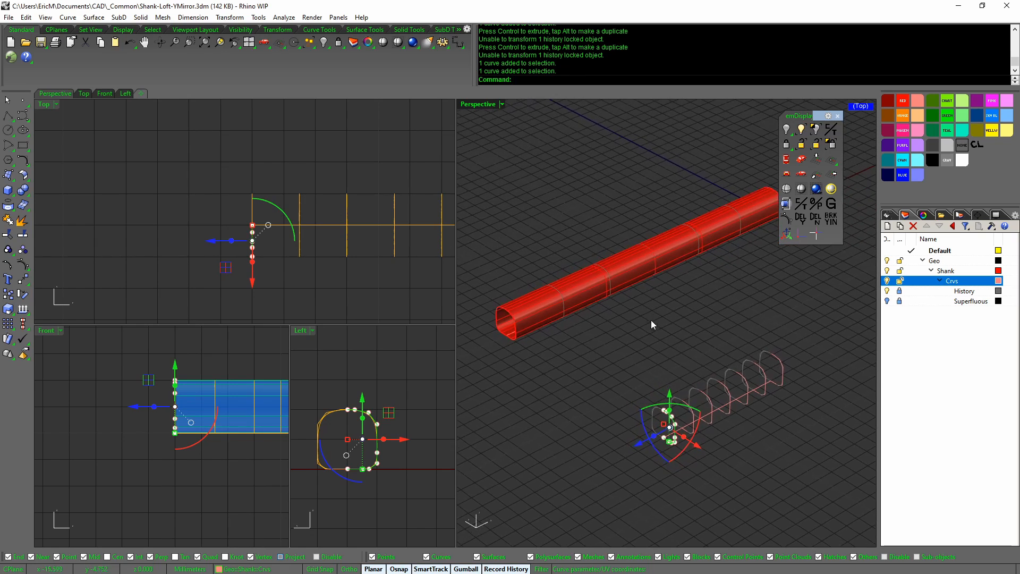
# Select the first profile curve and turn on its control points
pyautogui.click(402, 461)
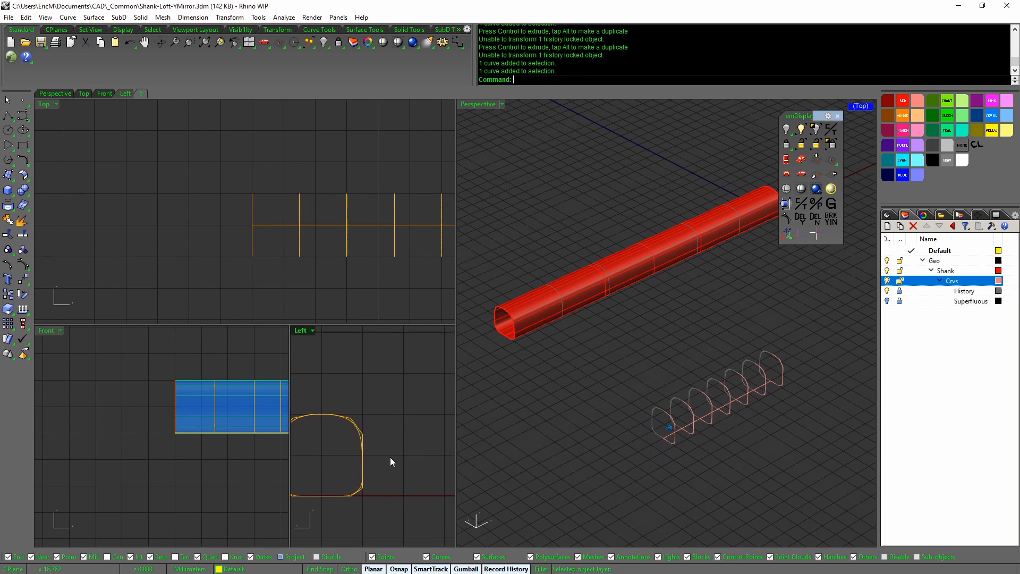
pyautogui.click(353, 417)
pyautogui.rightClick(353, 417)
pyautogui.middleClick(357, 418)
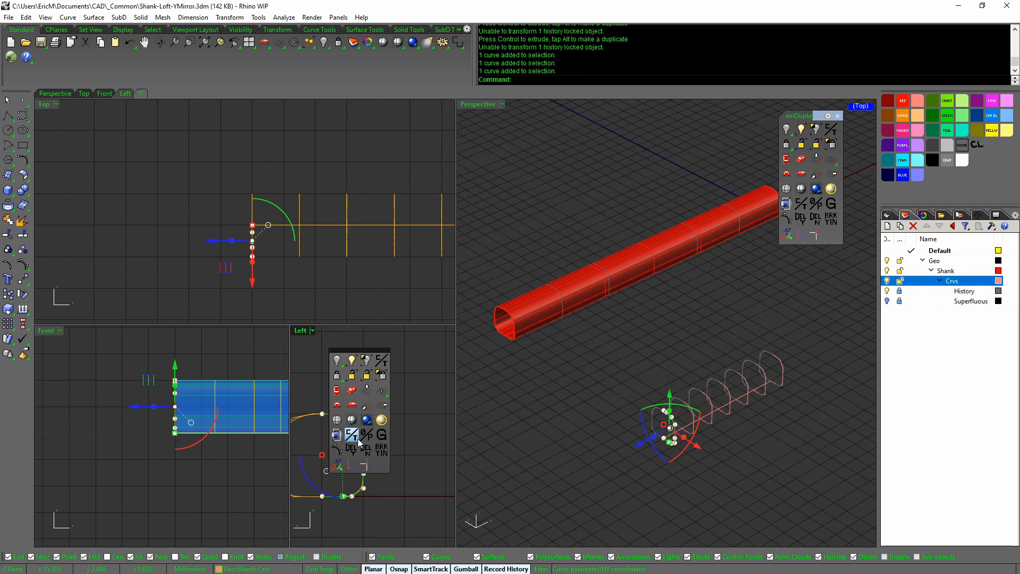
pyautogui.click(337, 451)
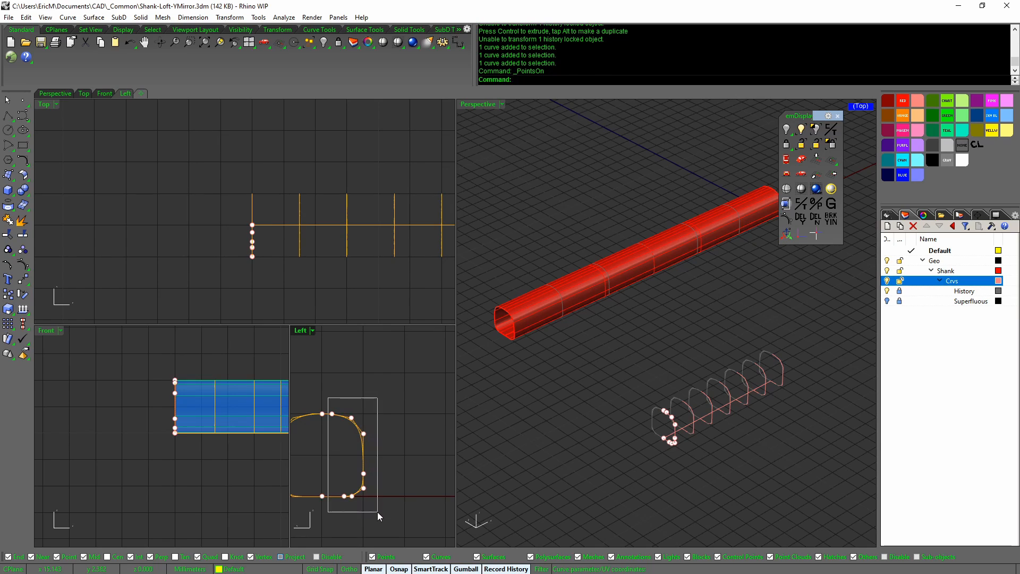
# Widen the profile by moving its seven right-side points outward 0.5
pyautogui.moveTo(378, 512); pyautogui.dragTo(377, 511)
pyautogui.scroll(-3, 334, 460)
pyautogui.scroll(3, 309, 456)
pyautogui.moveTo(396, 454); pyautogui.dragTo(395, 455)
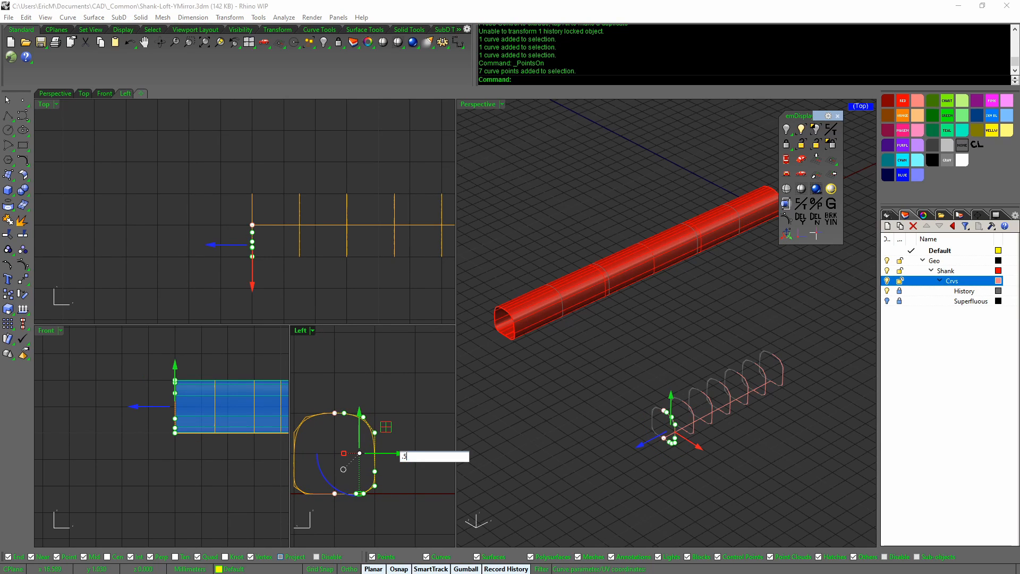
pyautogui.press('Return')
pyautogui.scroll(-3, 407, 453)
pyautogui.scroll(2, 352, 454)
pyautogui.click(354, 455)
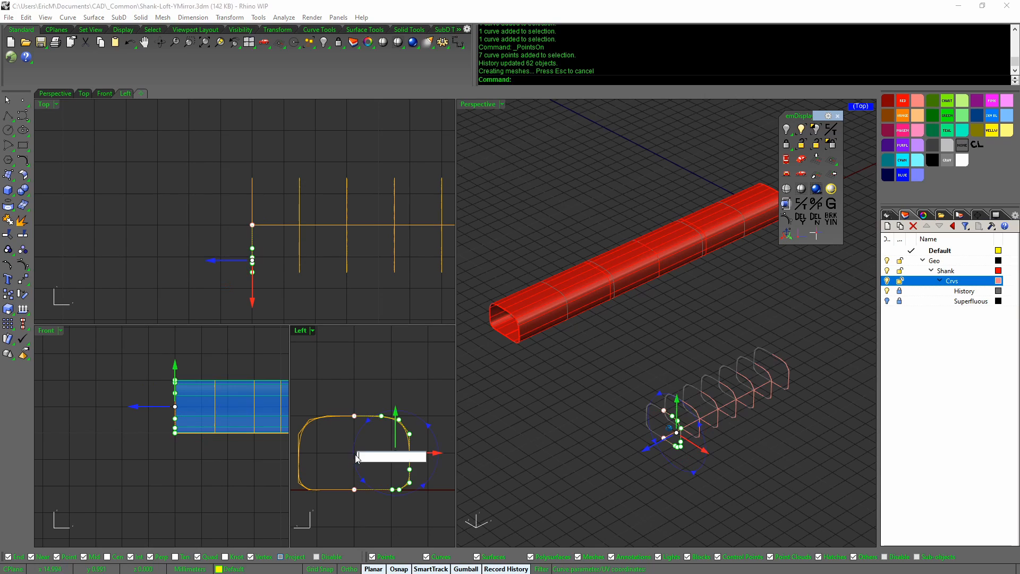
pyautogui.press('Escape')
pyautogui.press('Escape')
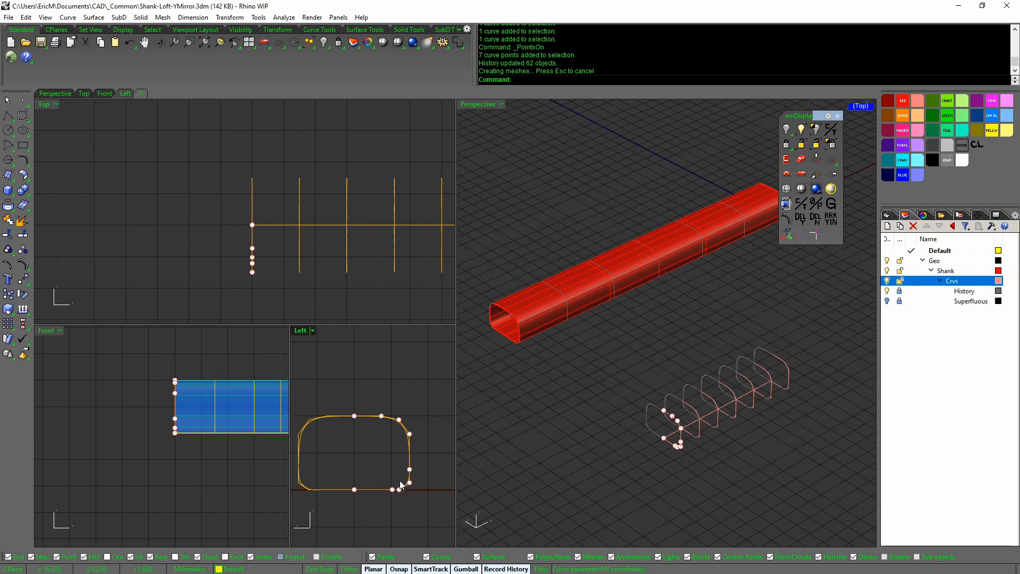
# Drag the profile's top point with the gumball to arch the shank top
pyautogui.moveTo(395, 467); pyautogui.dragTo(400, 477, button='right')
pyautogui.scroll(2, 384, 418)
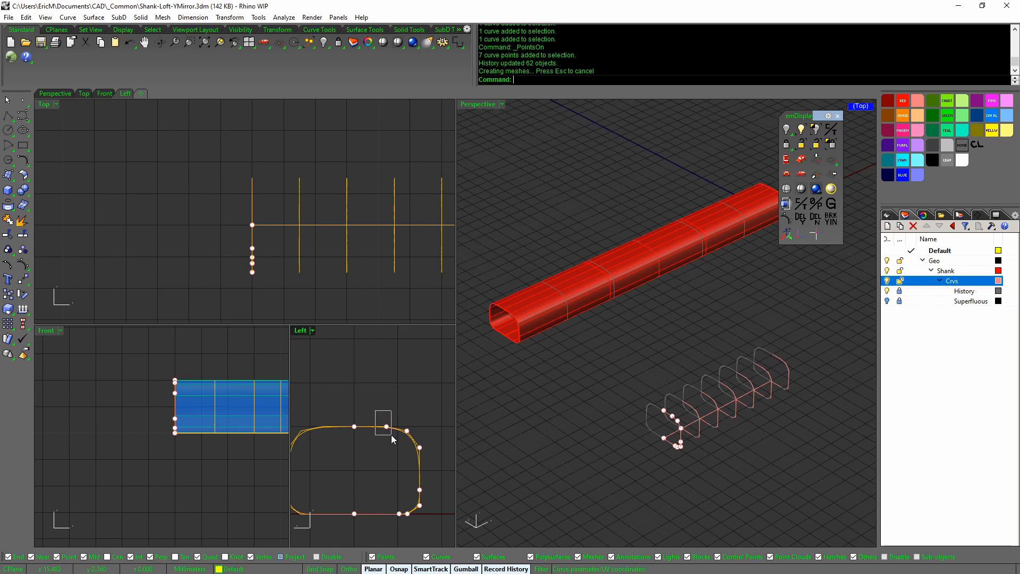
pyautogui.moveTo(390, 434); pyautogui.dragTo(404, 426)
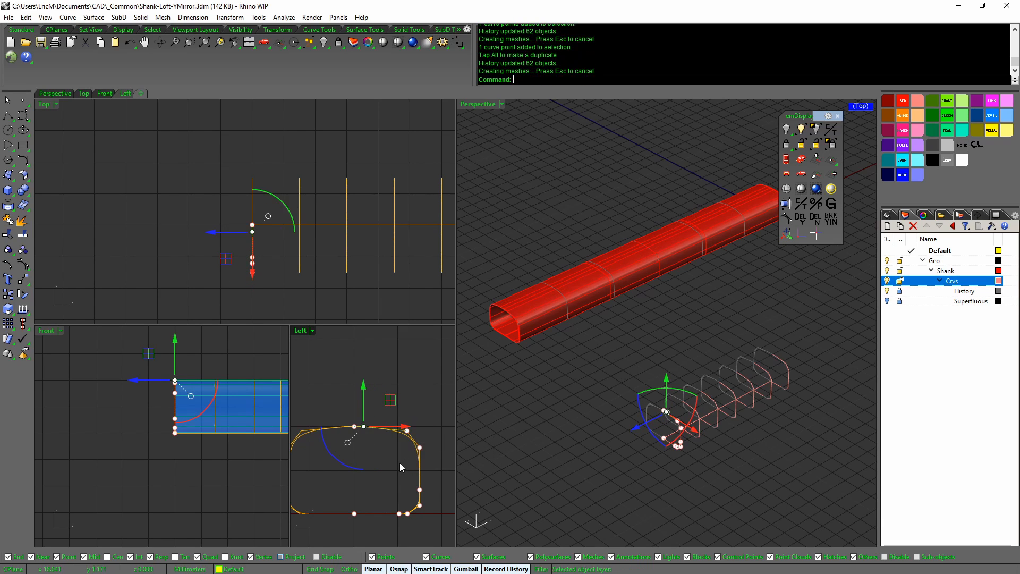
pyautogui.moveTo(402, 462); pyautogui.dragTo(428, 406)
pyautogui.moveTo(547, 399); pyautogui.dragTo(630, 395, button='right')
# Check the lofted shank's size and position in the Transform panel
pyautogui.click(626, 355)
pyautogui.scroll(-6, 641, 389)
pyautogui.moveTo(438, 478); pyautogui.dragTo(424, 483, button='right')
pyautogui.click(972, 218)
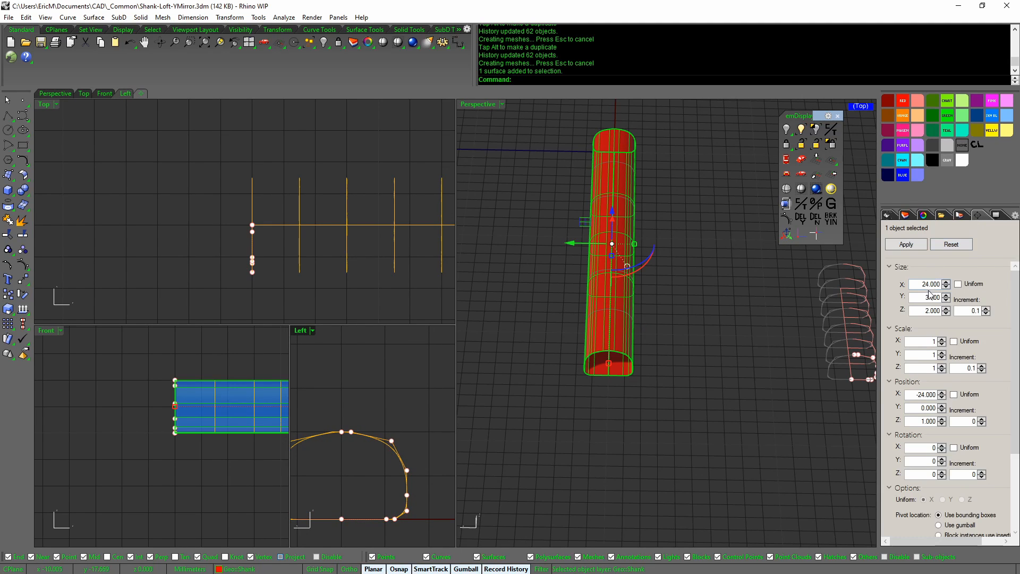
pyautogui.click(732, 357)
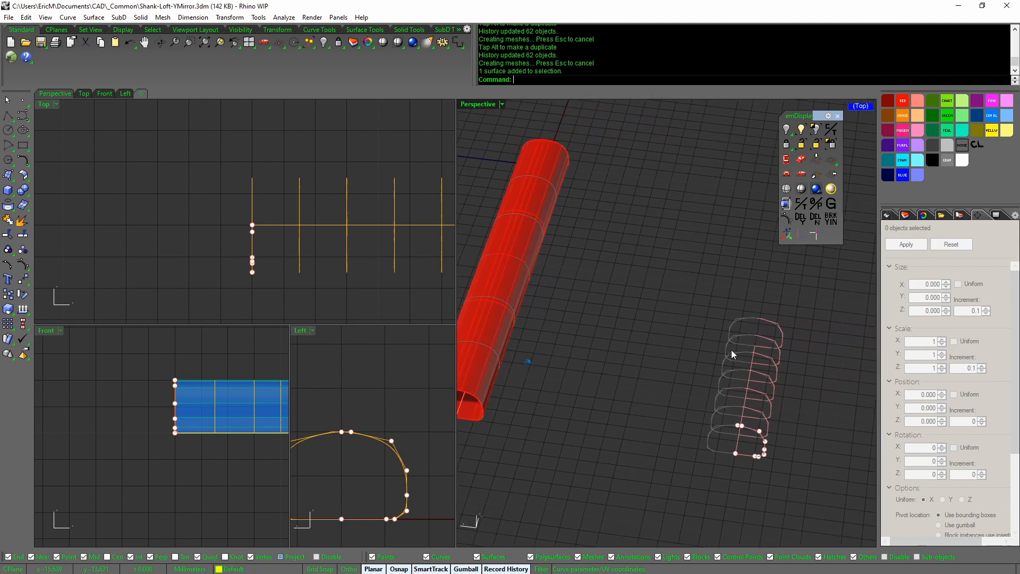
# Orbit toward the section curves and select one pink section curve
pyautogui.moveTo(641, 382); pyautogui.dragTo(649, 337, button='right')
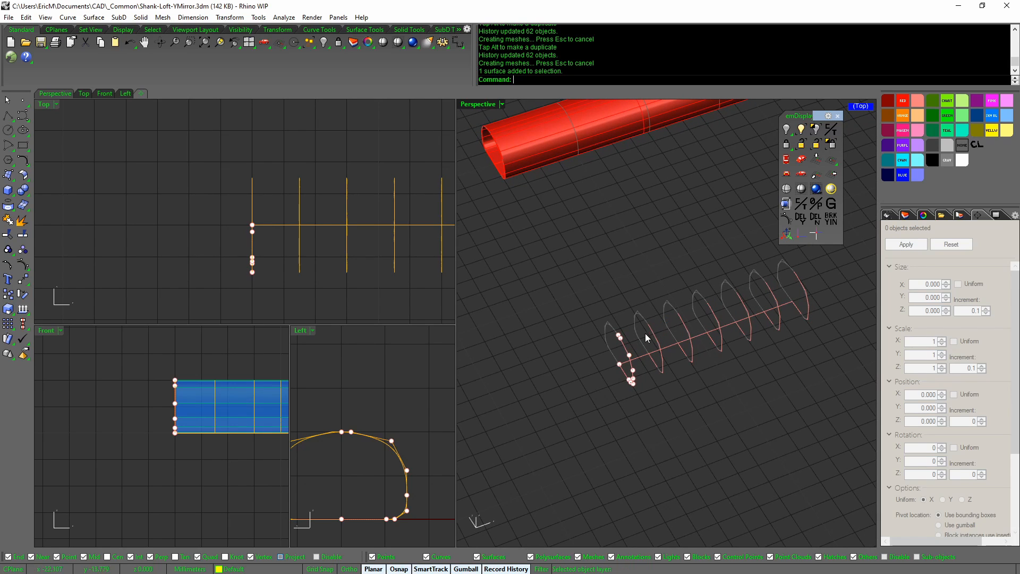
pyautogui.moveTo(696, 375); pyautogui.dragTo(740, 375, button='right')
pyautogui.click(747, 303)
pyautogui.middleClick(738, 371)
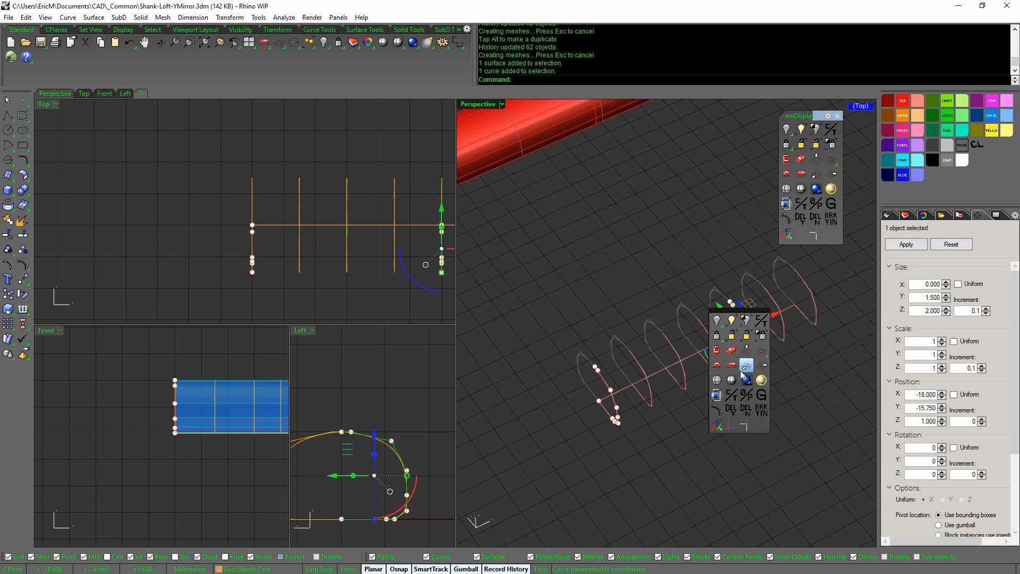
# Lock construction history, then select a section curve and undo a first trial move
pyautogui.click(762, 408)
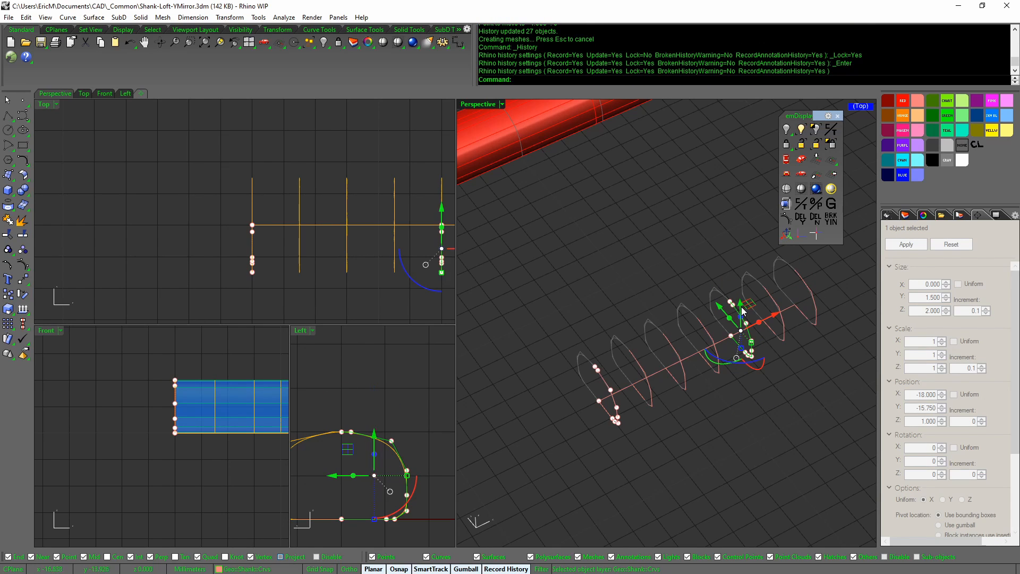
pyautogui.click(805, 367)
pyautogui.click(742, 316)
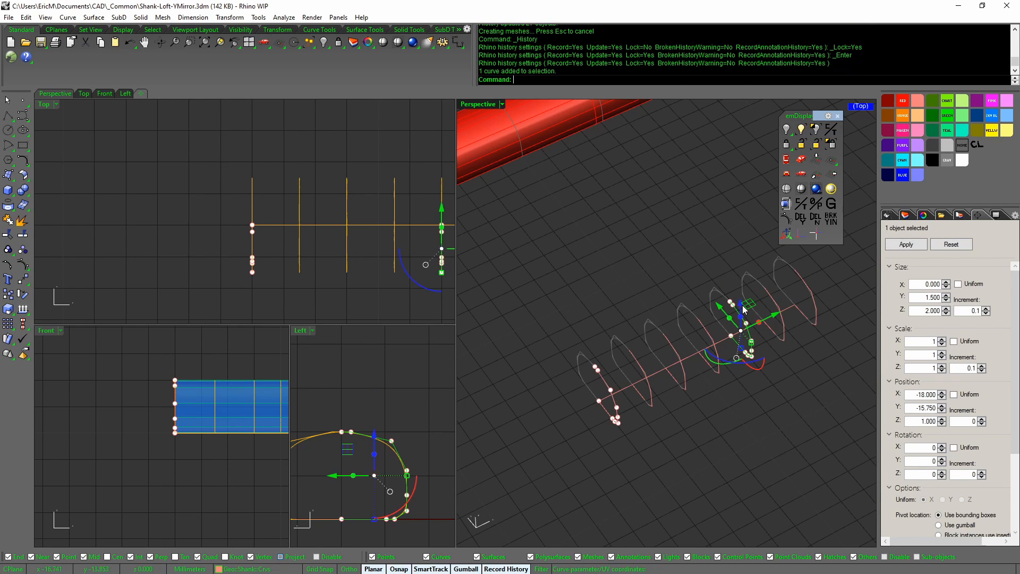
pyautogui.moveTo(748, 304); pyautogui.dragTo(738, 280)
pyautogui.hotkey('ctrl', 'z')
# Raise the section curve to bend the shank, then undo it and clear the selection
pyautogui.moveTo(775, 385); pyautogui.dragTo(734, 279, button='right')
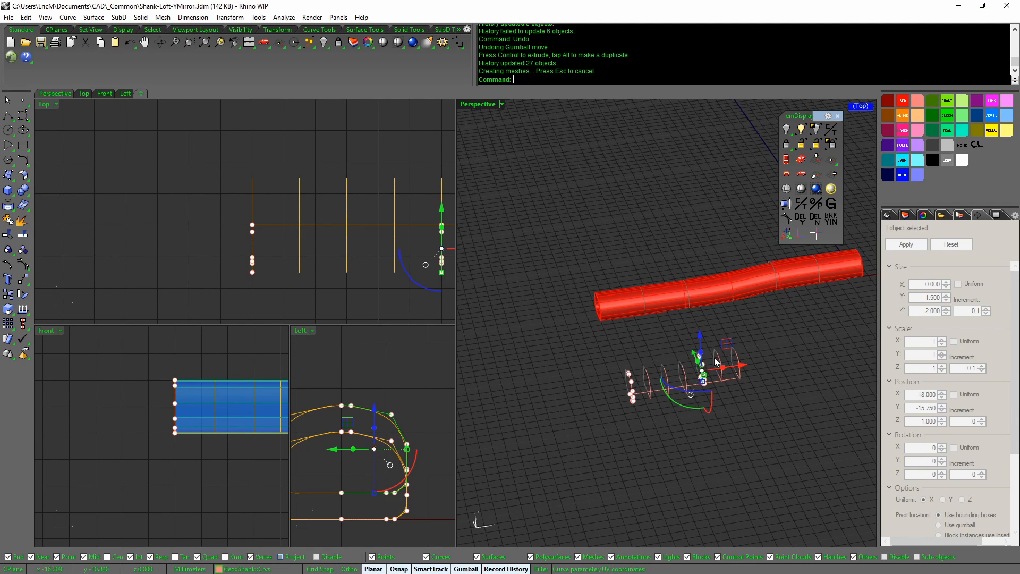
pyautogui.moveTo(607, 307); pyautogui.dragTo(550, 362, button='right')
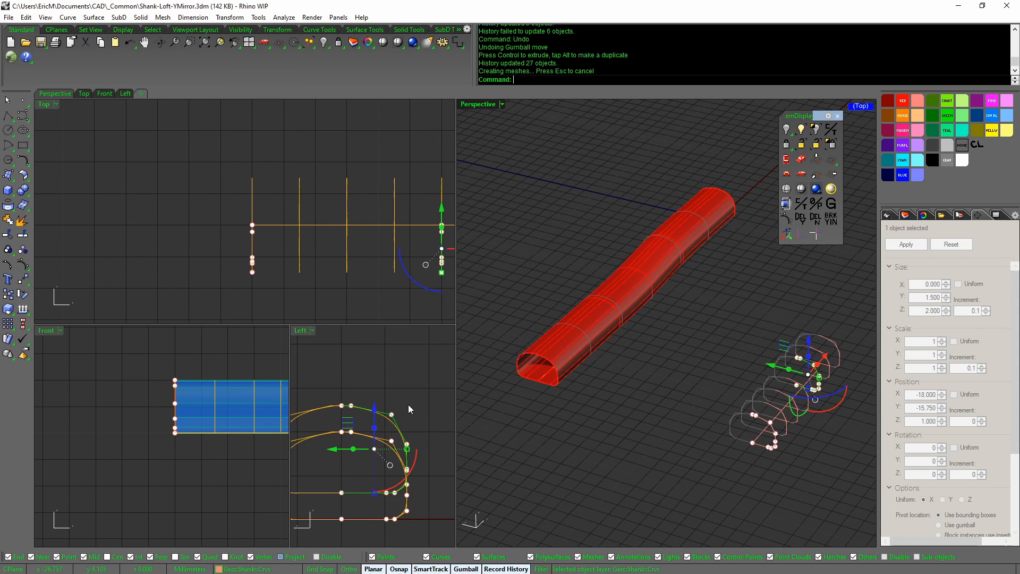
pyautogui.hotkey('ctrl', 'z')
pyautogui.press('Escape')
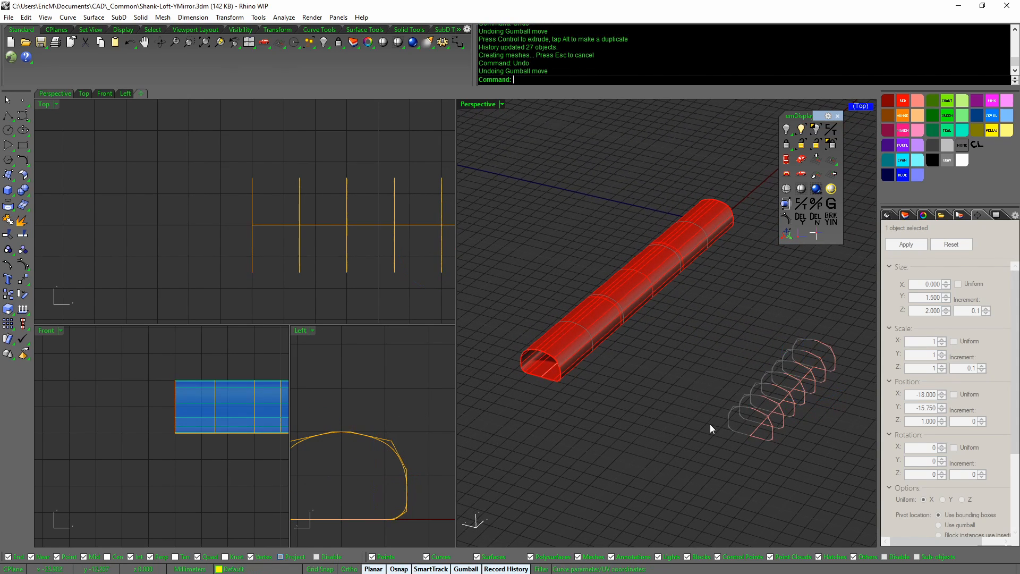
pyautogui.click(397, 465)
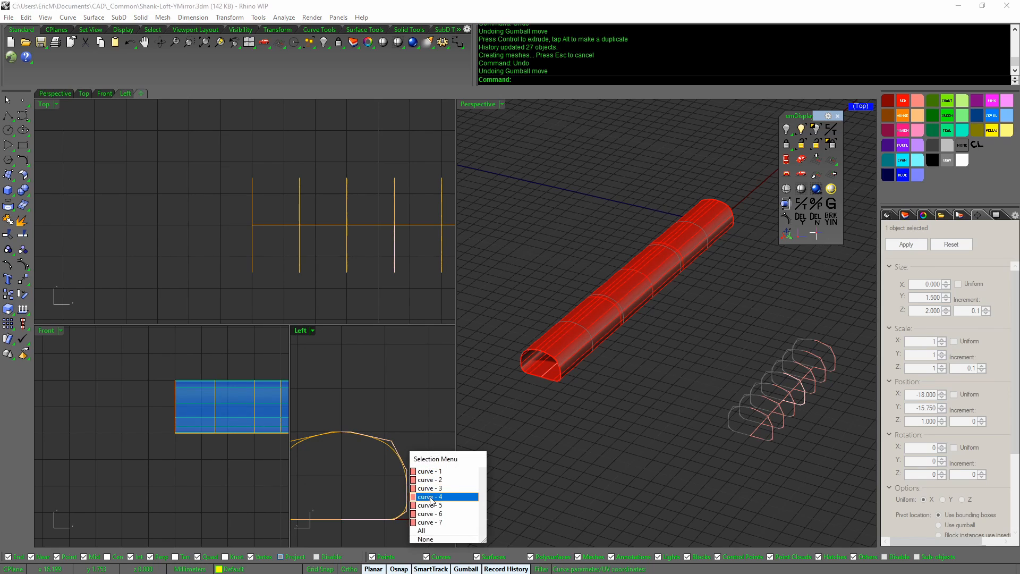
pyautogui.click(441, 502)
pyautogui.middleClick(416, 450)
pyautogui.click(390, 472)
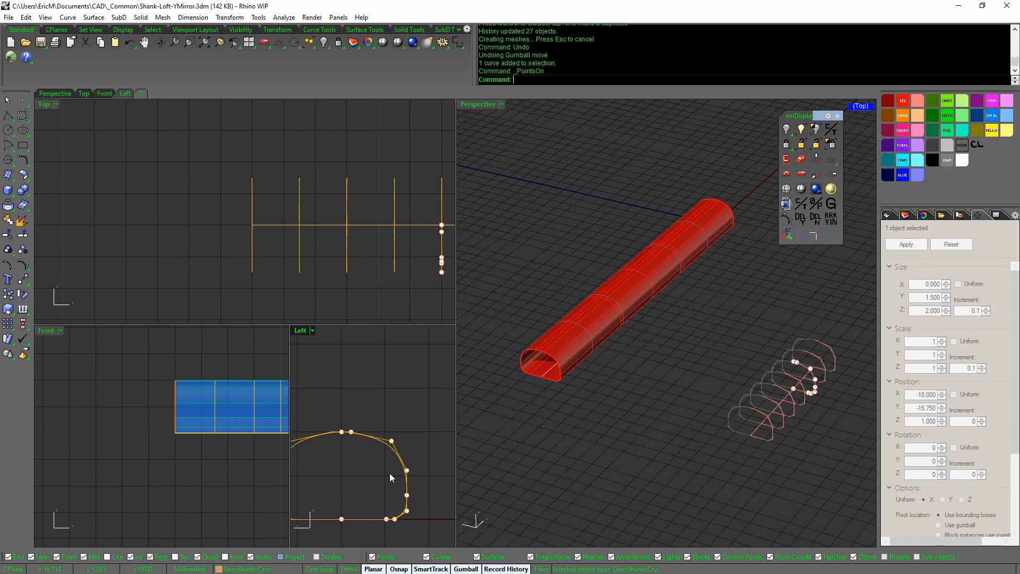
pyautogui.moveTo(393, 445); pyautogui.dragTo(382, 439)
pyautogui.middleClick(415, 433)
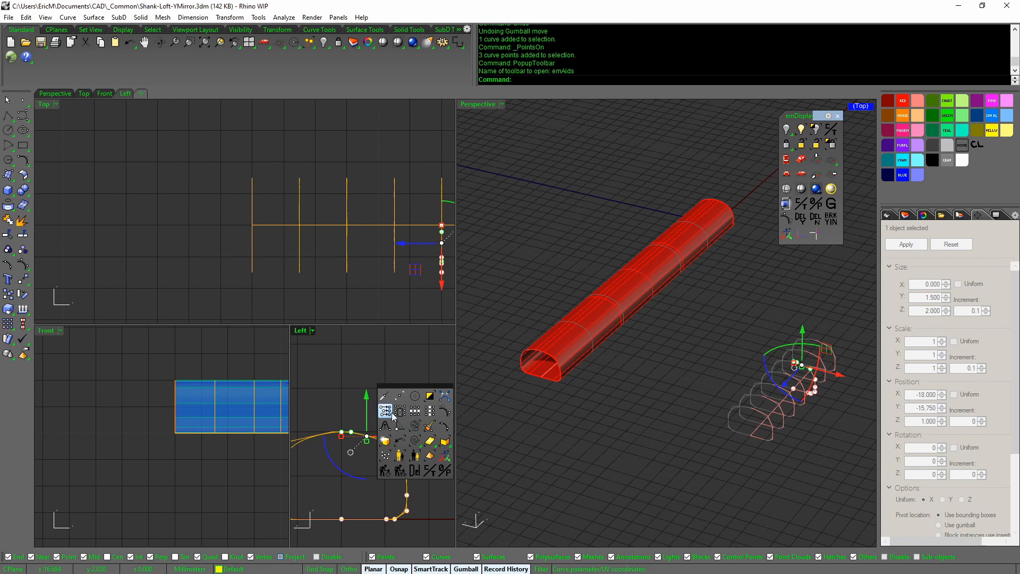
pyautogui.click(391, 413)
pyautogui.middleClick(419, 414)
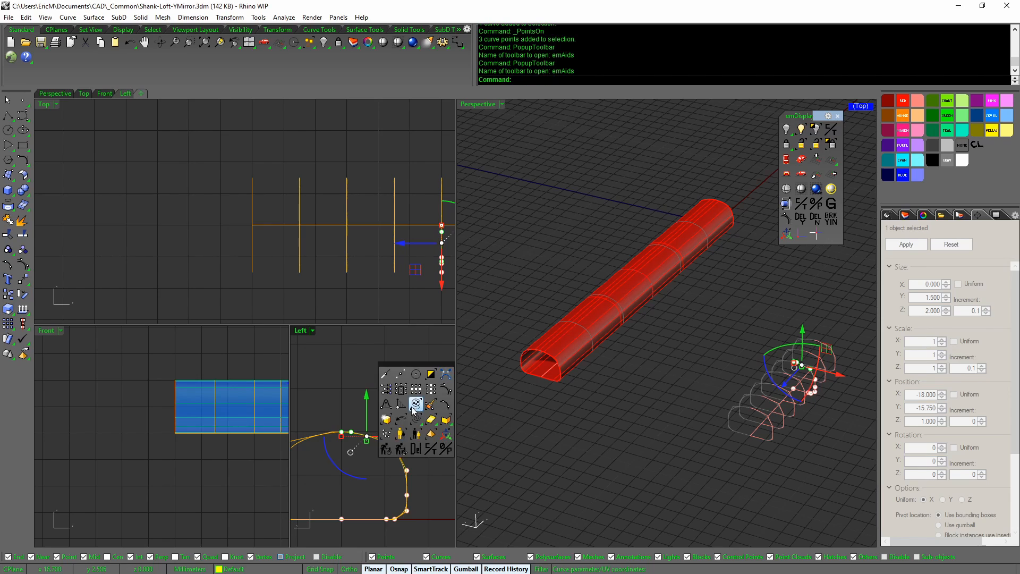
pyautogui.click(387, 389)
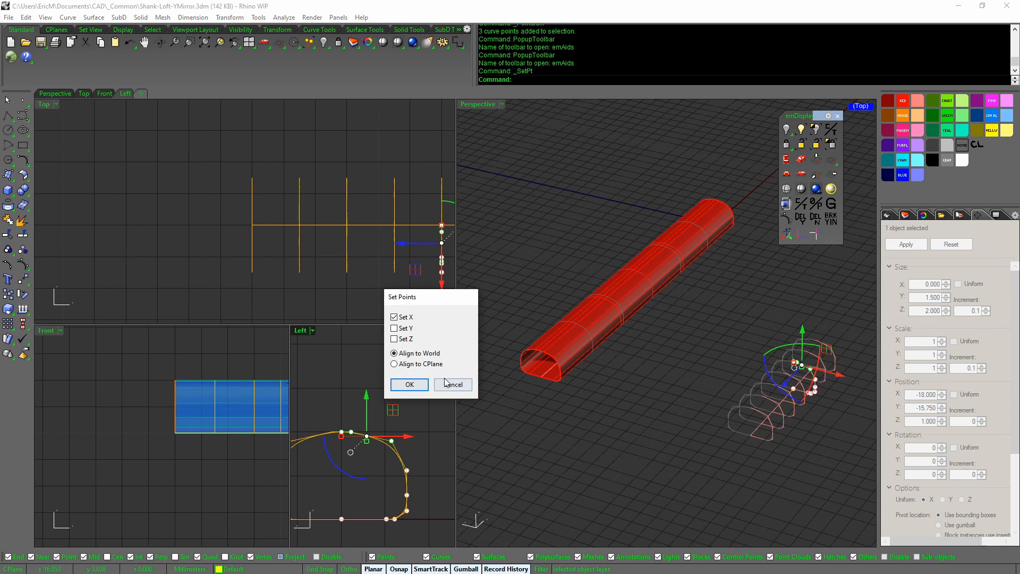
pyautogui.click(410, 385)
pyautogui.click(364, 433)
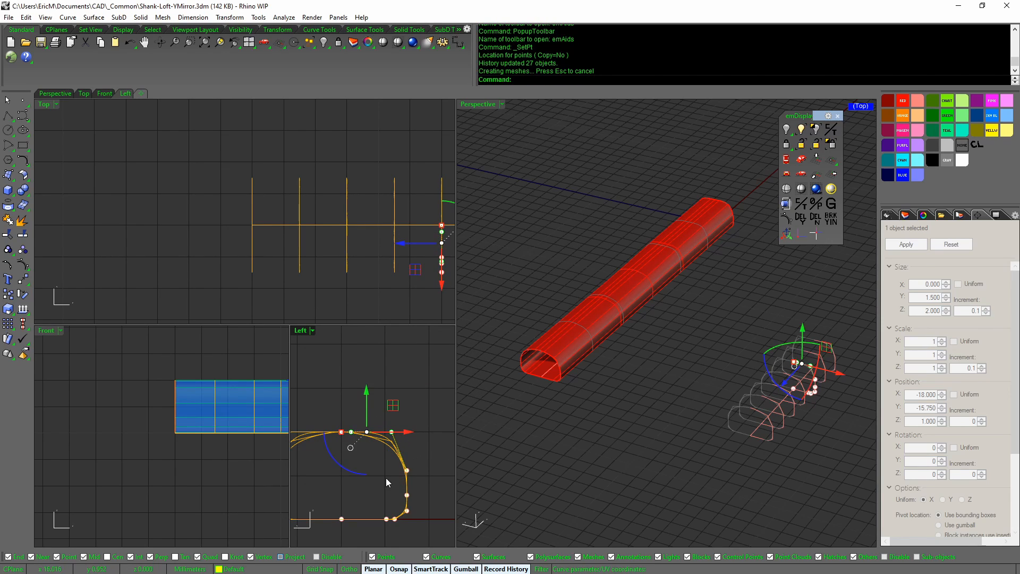
pyautogui.moveTo(346, 412); pyautogui.dragTo(395, 441)
pyautogui.scroll(1, 399, 440)
pyautogui.moveTo(408, 432); pyautogui.dragTo(399, 428, button='right')
pyautogui.moveTo(399, 427); pyautogui.dragTo(412, 427)
pyautogui.moveTo(373, 482); pyautogui.dragTo(400, 399)
pyautogui.moveTo(345, 406); pyautogui.dragTo(426, 426)
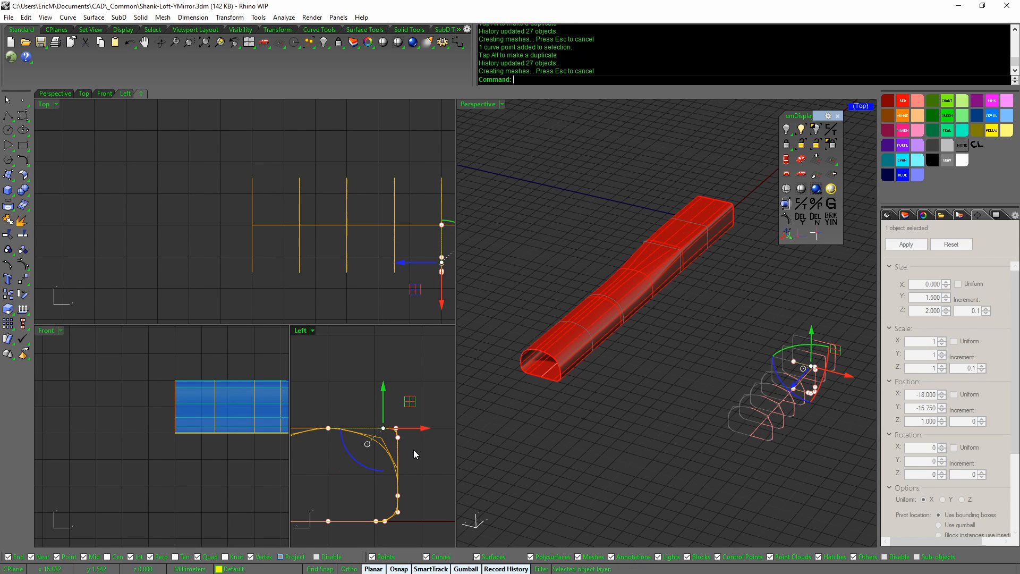
pyautogui.moveTo(414, 449); pyautogui.dragTo(412, 464, button='right')
pyautogui.click(412, 465)
pyautogui.scroll(5, 585, 409)
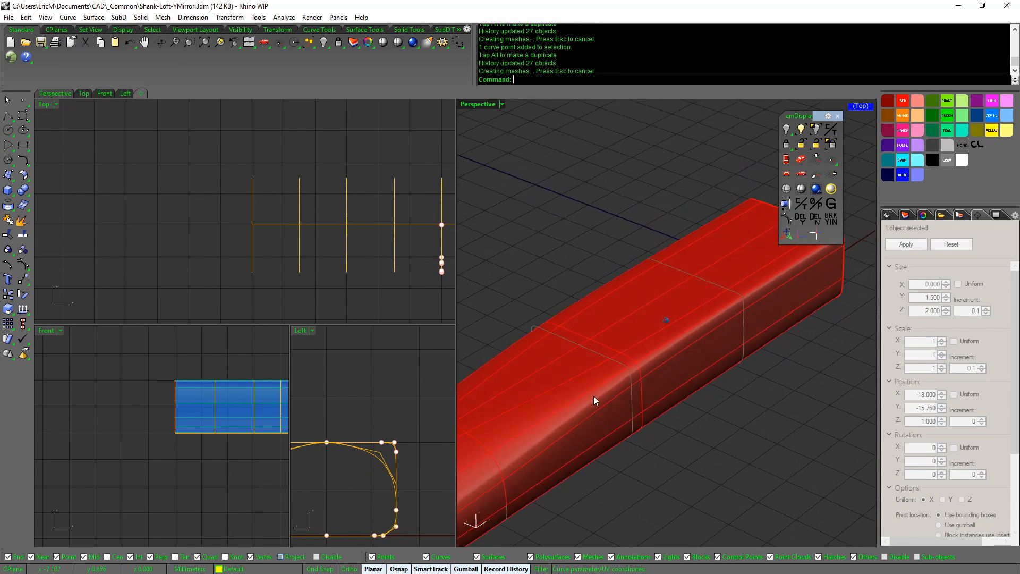
pyautogui.moveTo(614, 350); pyautogui.dragTo(644, 281, button='right')
pyautogui.moveTo(642, 338); pyautogui.dragTo(593, 416, button='right')
pyautogui.moveTo(401, 414); pyautogui.dragTo(425, 406, button='right')
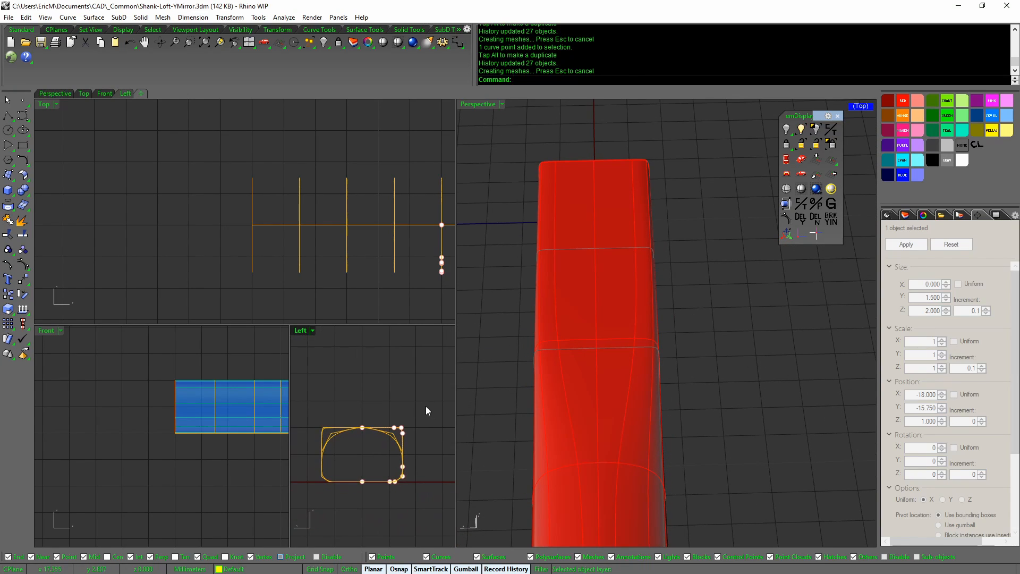
pyautogui.hotkey('ctrl', 'z')
pyautogui.hotkey('ctrl', 'z')
pyautogui.hotkey('ctrl', 'z')
pyautogui.hotkey('ctrl', 'z')
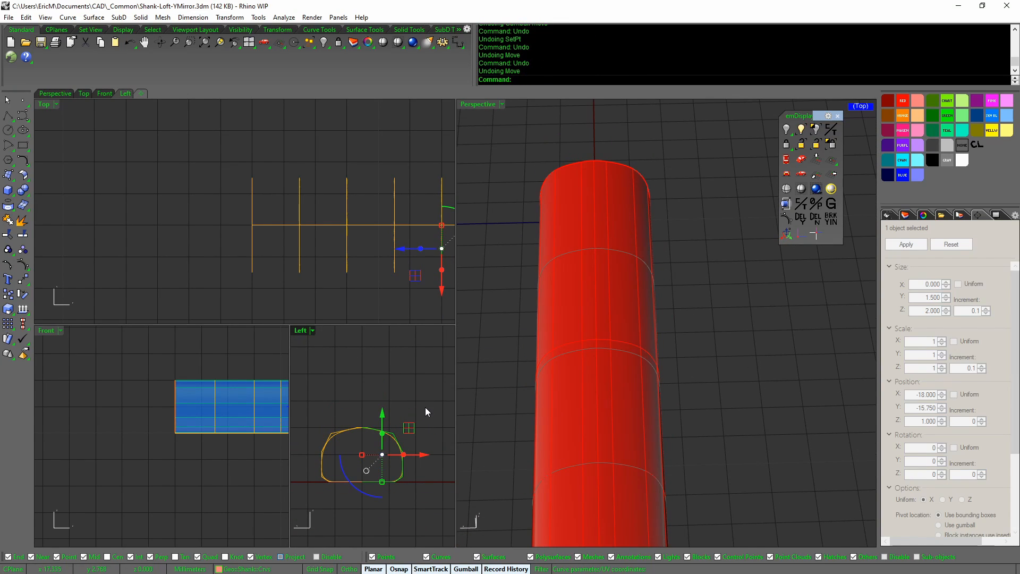
pyautogui.hotkey('ctrl', 'z')
pyautogui.hotkey('ctrl', 'z')
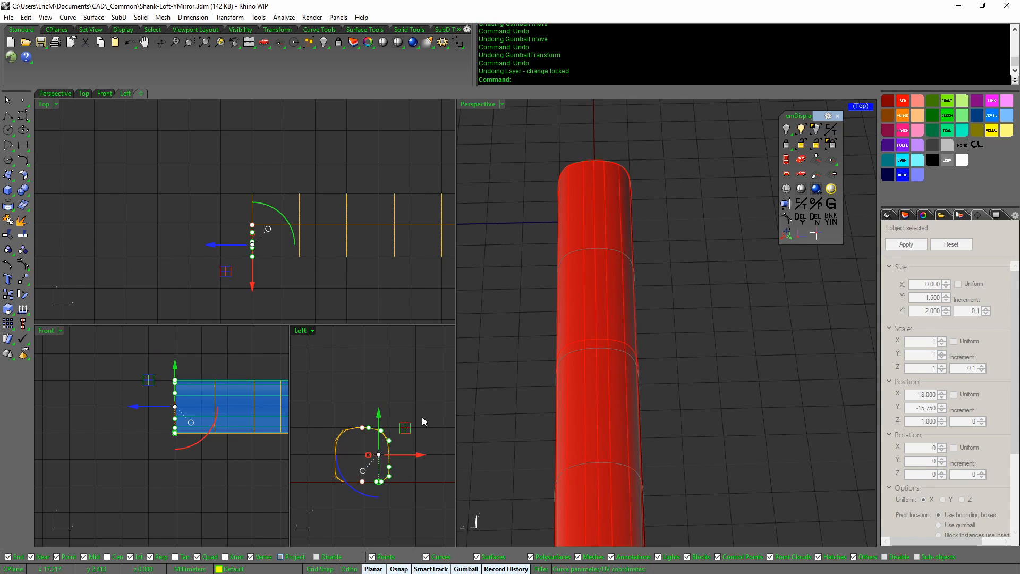
# Select curve - 1, then try moving a history-locked section curve and deselect it
pyautogui.scroll(5, 380, 404)
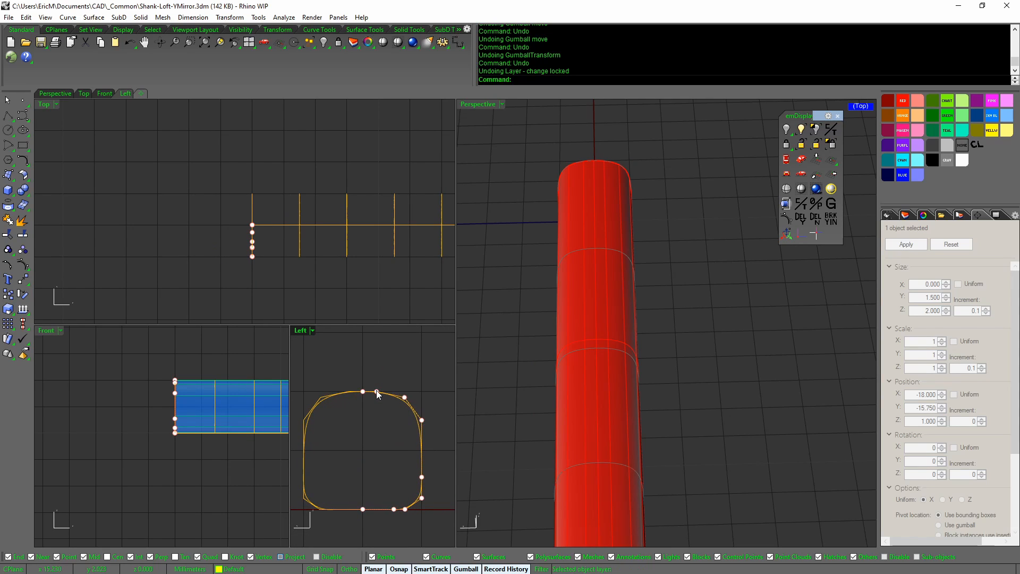
pyautogui.click(404, 399)
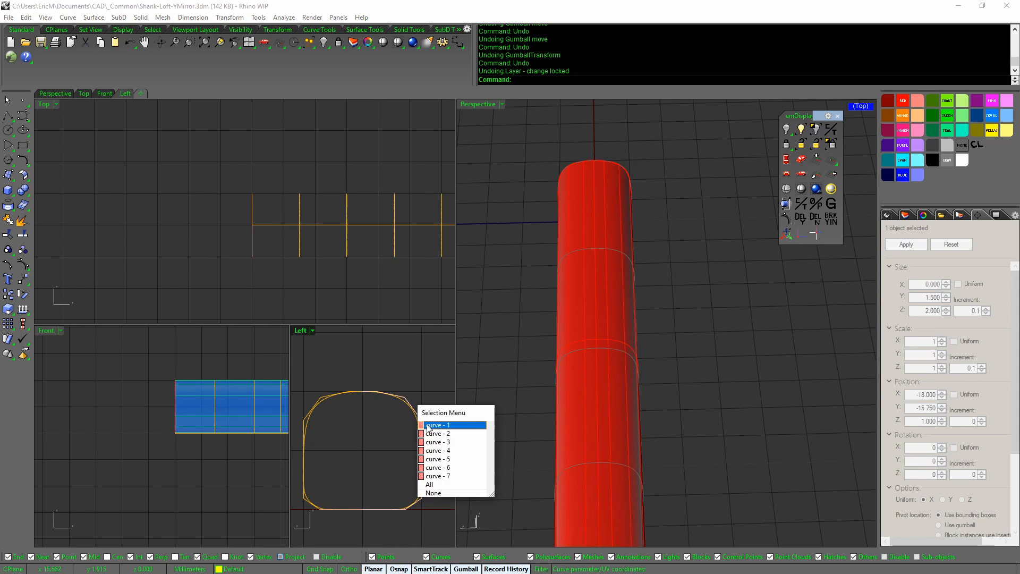
pyautogui.click(441, 426)
pyautogui.moveTo(413, 276); pyautogui.dragTo(291, 265, button='right')
pyautogui.scroll(-3, 285, 269)
pyautogui.click(312, 237)
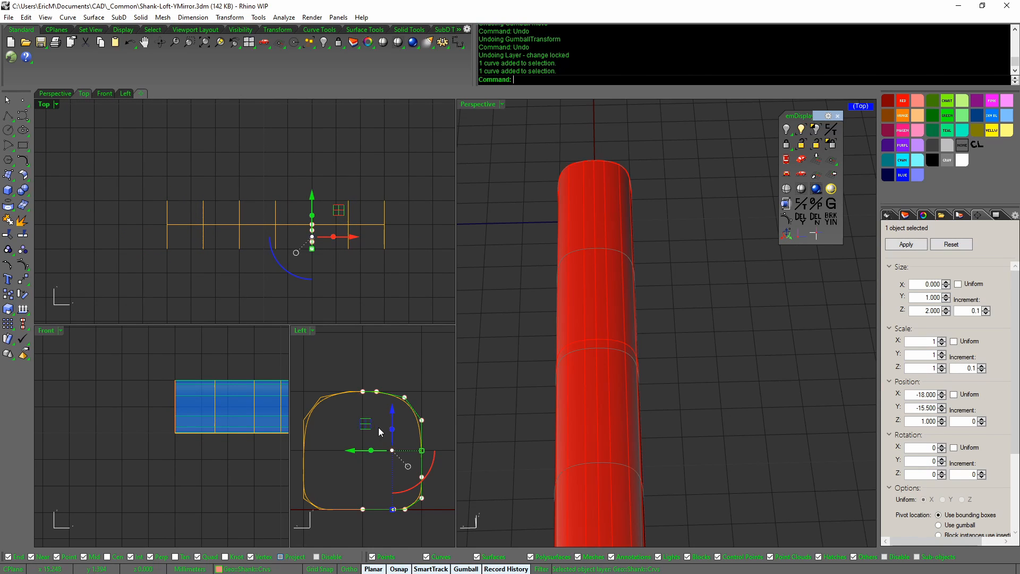
pyautogui.moveTo(392, 410)
pyautogui.mouseDown()
pyautogui.moveTo(394, 388)
pyautogui.moveTo(394, 413)
pyautogui.moveTo(394, 401)
pyautogui.mouseUp()
pyautogui.moveTo(346, 339); pyautogui.dragTo(335, 279, button='right')
pyautogui.press('Escape')
# Reselect profile curve - 1 and turn on its control points
pyautogui.click(408, 415)
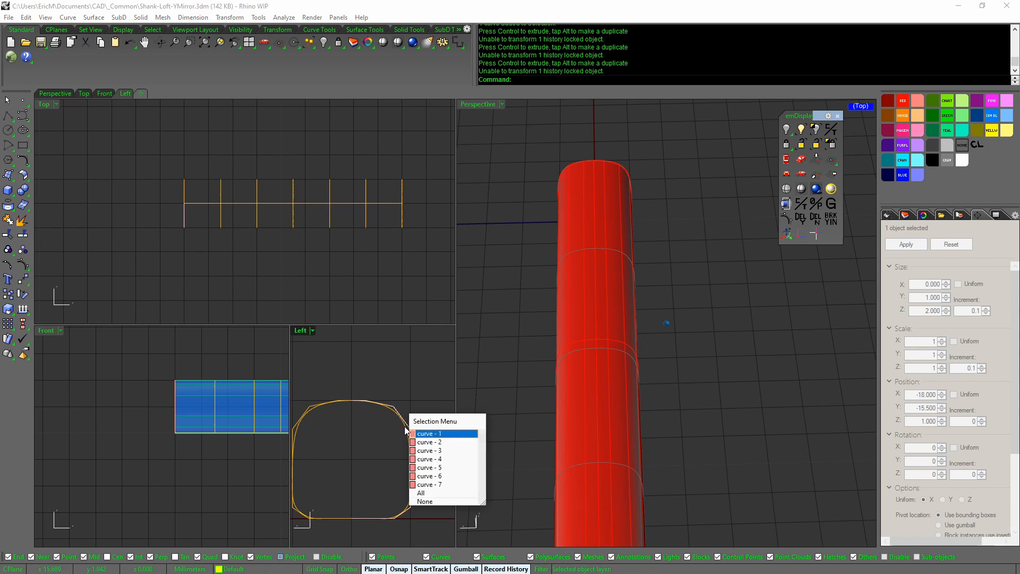
pyautogui.click(438, 433)
pyautogui.middleClick(394, 423)
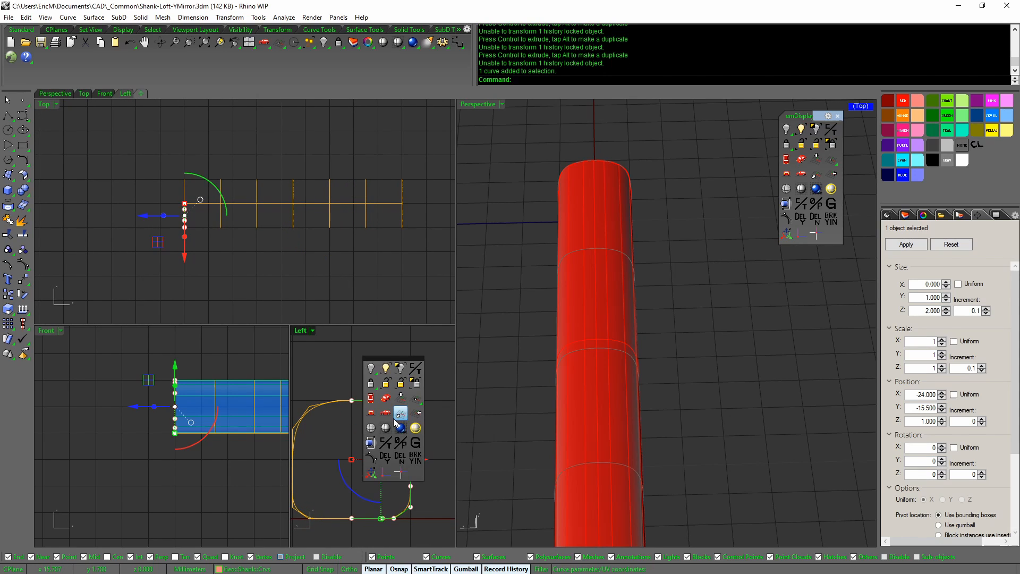
pyautogui.click(374, 457)
pyautogui.moveTo(342, 441); pyautogui.dragTo(368, 434, button='right')
pyautogui.scroll(-1, 371, 434)
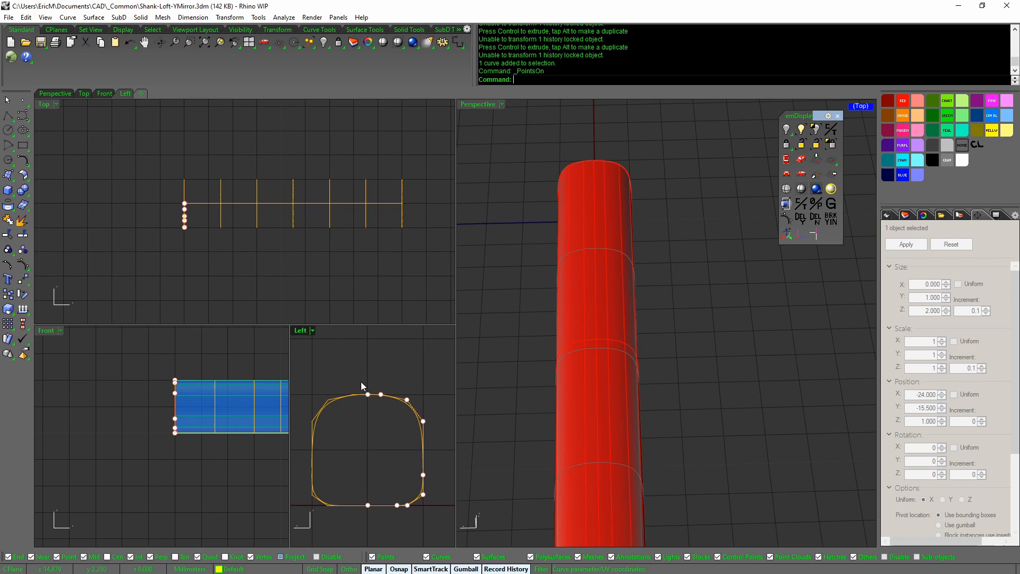
# Pull the profile's top point up into a peak, then undo it
pyautogui.click(368, 395)
pyautogui.moveTo(367, 355); pyautogui.dragTo(367, 326)
pyautogui.moveTo(363, 407); pyautogui.dragTo(405, 395)
pyautogui.click(371, 439)
pyautogui.click(380, 394)
pyautogui.click(398, 437)
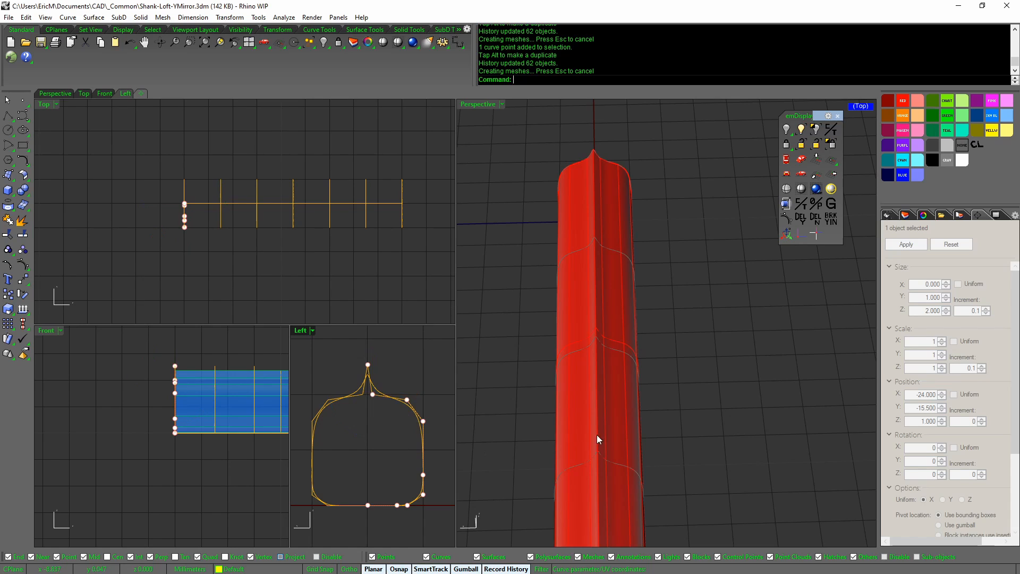
pyautogui.moveTo(597, 435)
pyautogui.mouseDown(button='right')
pyautogui.moveTo(599, 353)
pyautogui.moveTo(589, 368)
pyautogui.moveTo(598, 378)
pyautogui.moveTo(674, 381)
pyautogui.moveTo(623, 393)
pyautogui.moveTo(635, 410)
pyautogui.moveTo(633, 399)
pyautogui.mouseUp(button='right')
pyautogui.hotkey('ctrl', 'z')
pyautogui.hotkey('ctrl', 'z')
pyautogui.hotkey('ctrl', 'z')
# Select one of the profile's control points for the next edit
pyautogui.scroll(-2, 632, 400)
pyautogui.click(400, 400)
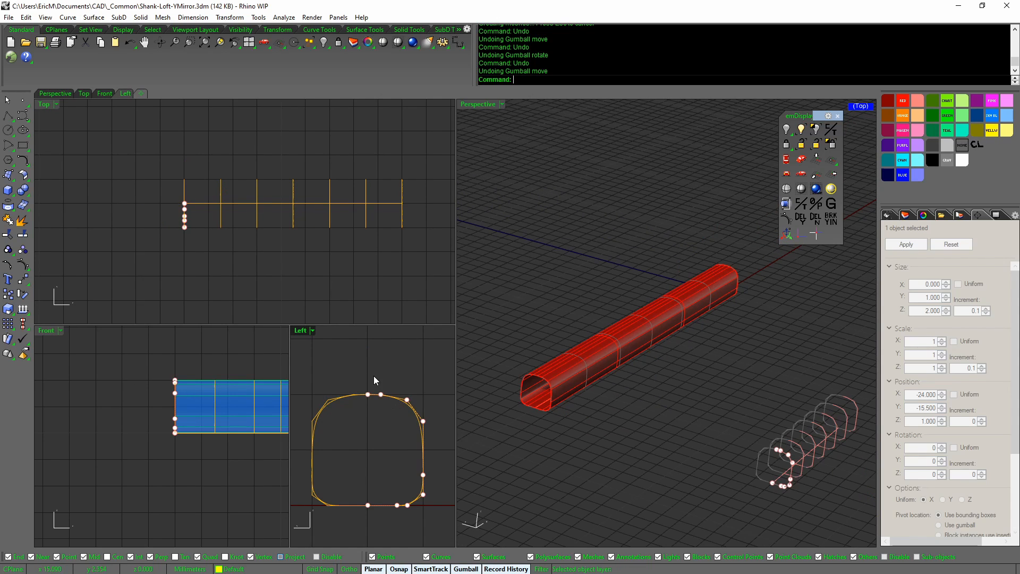
pyautogui.click(381, 394)
pyautogui.scroll(1, 400, 447)
pyautogui.middleClick(400, 448)
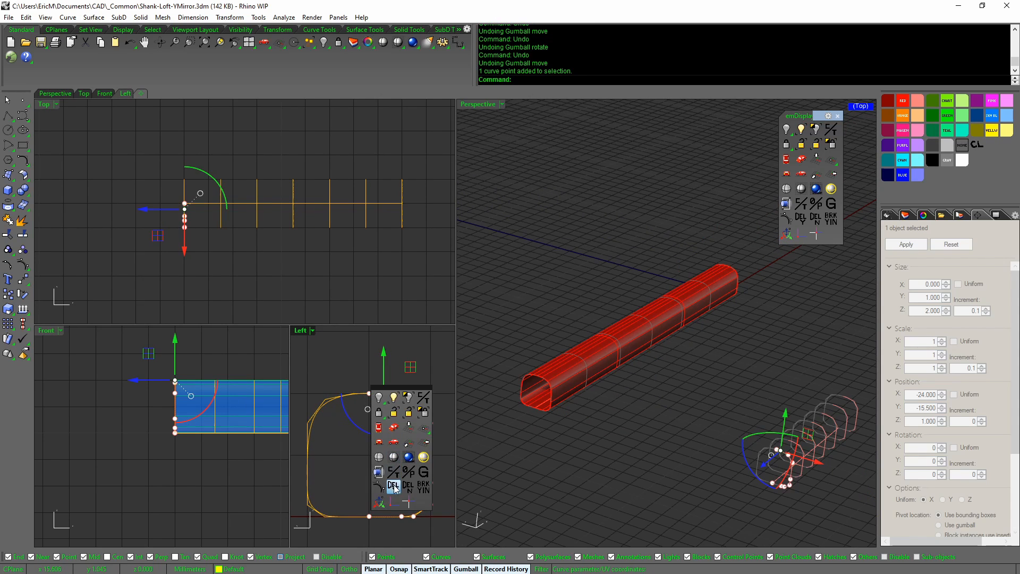
# Delete the selected profile point with history, inspect the shank's control points, then undo the deletion
pyautogui.click(393, 486)
pyautogui.moveTo(540, 450); pyautogui.dragTo(569, 448, button='right')
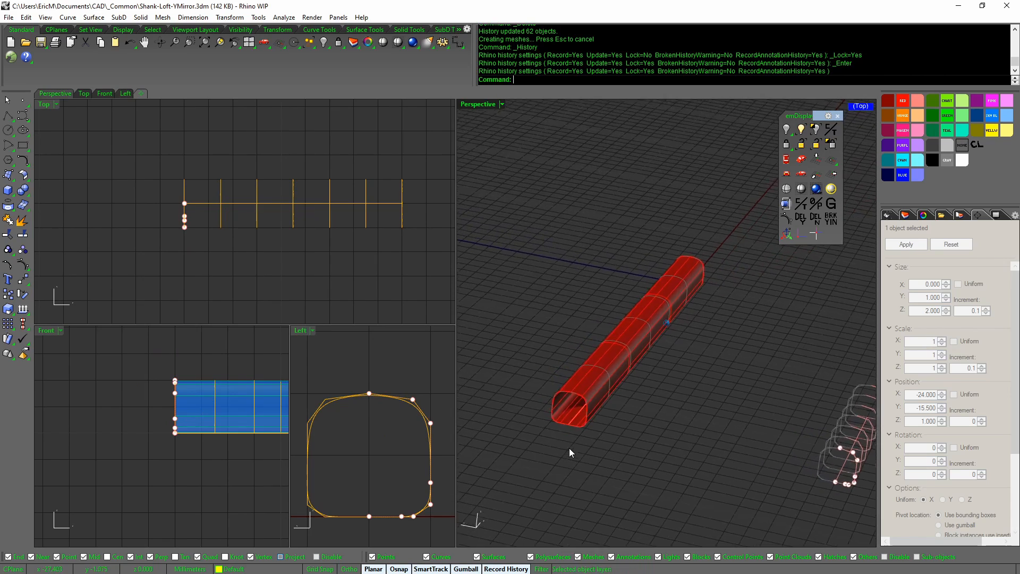
pyautogui.scroll(3, 569, 448)
pyautogui.scroll(-1, 590, 358)
pyautogui.click(590, 353)
pyautogui.middleClick(590, 352)
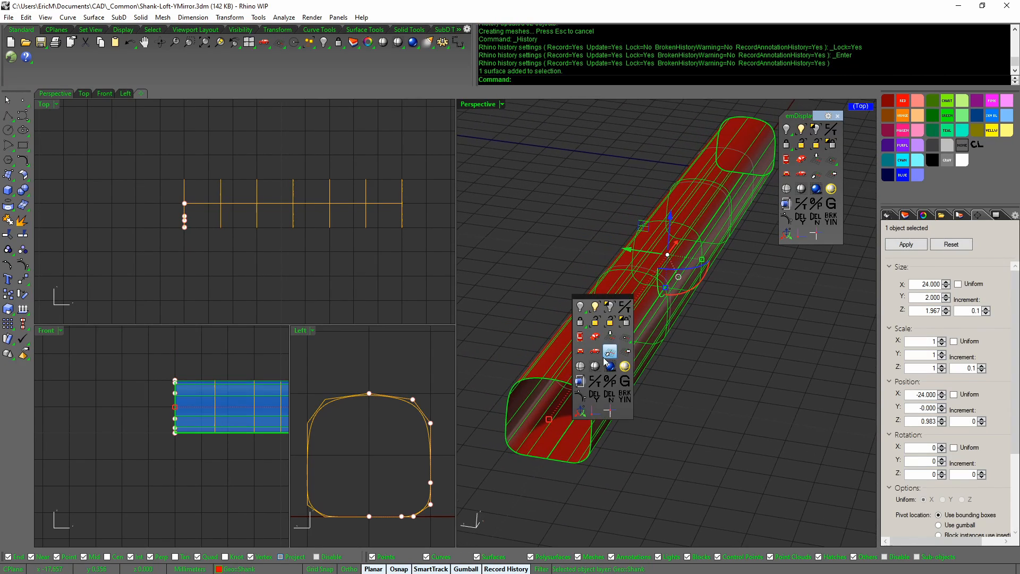
pyautogui.click(606, 355)
pyautogui.moveTo(606, 359); pyautogui.dragTo(643, 368, button='right')
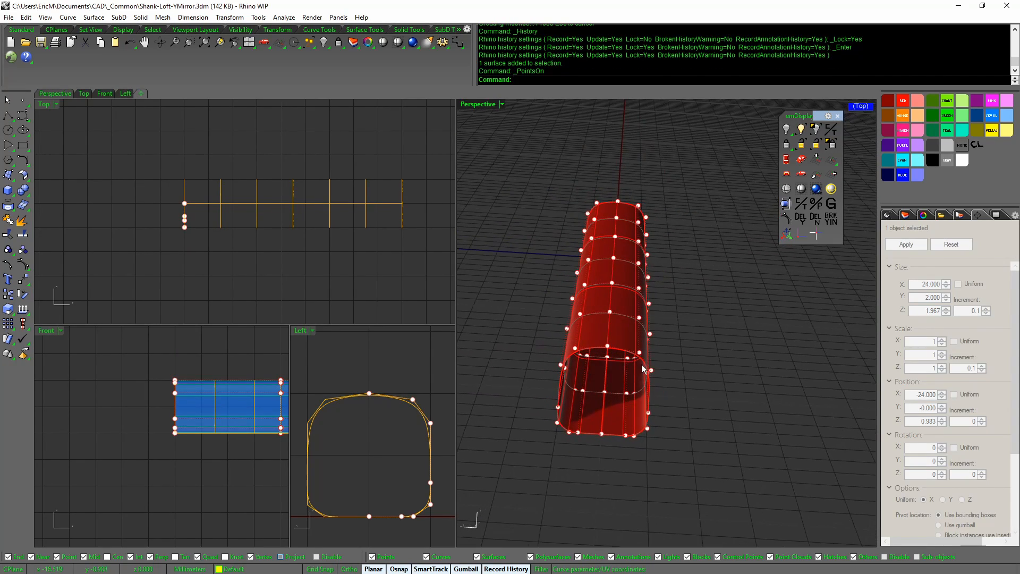
pyautogui.hotkey('ctrl', 'z')
pyautogui.hotkey('ctrl', 'z')
pyautogui.hotkey('ctrl', 'y')
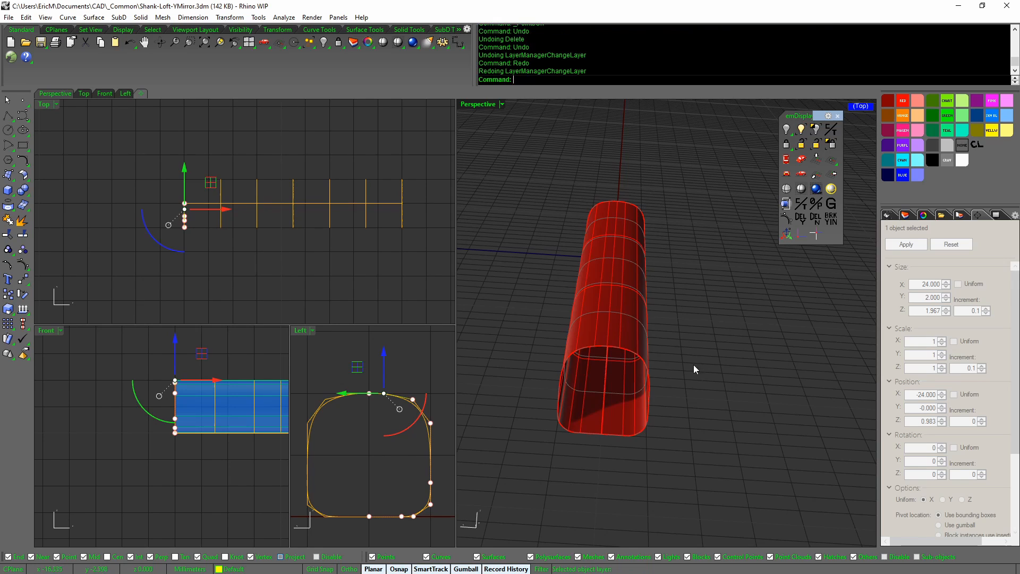
# Delete another profile point keeping history, check the shank surface's points, then restore it with undo
pyautogui.click(620, 333)
pyautogui.middleClick(617, 359)
pyautogui.click(600, 370)
pyautogui.moveTo(603, 373); pyautogui.dragTo(672, 382, button='right')
pyautogui.click(383, 393)
pyautogui.middleClick(391, 407)
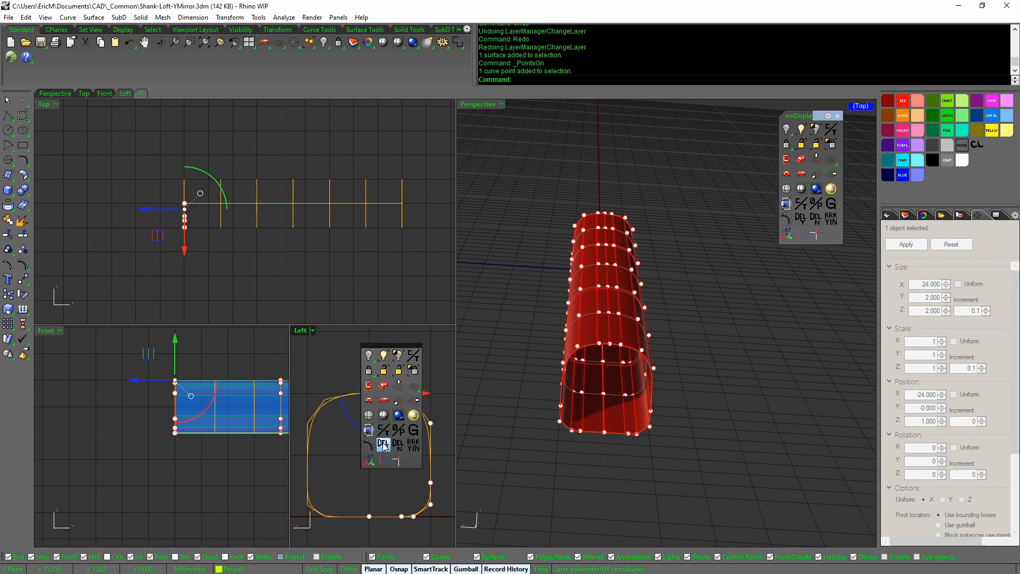
pyautogui.click(383, 444)
pyautogui.click(616, 341)
pyautogui.middleClick(617, 339)
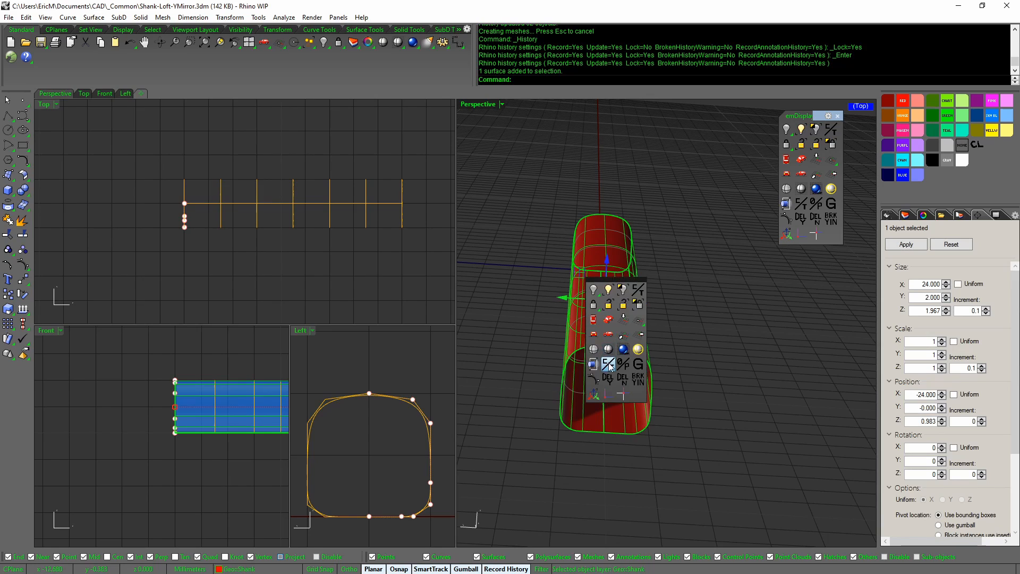
pyautogui.click(604, 370)
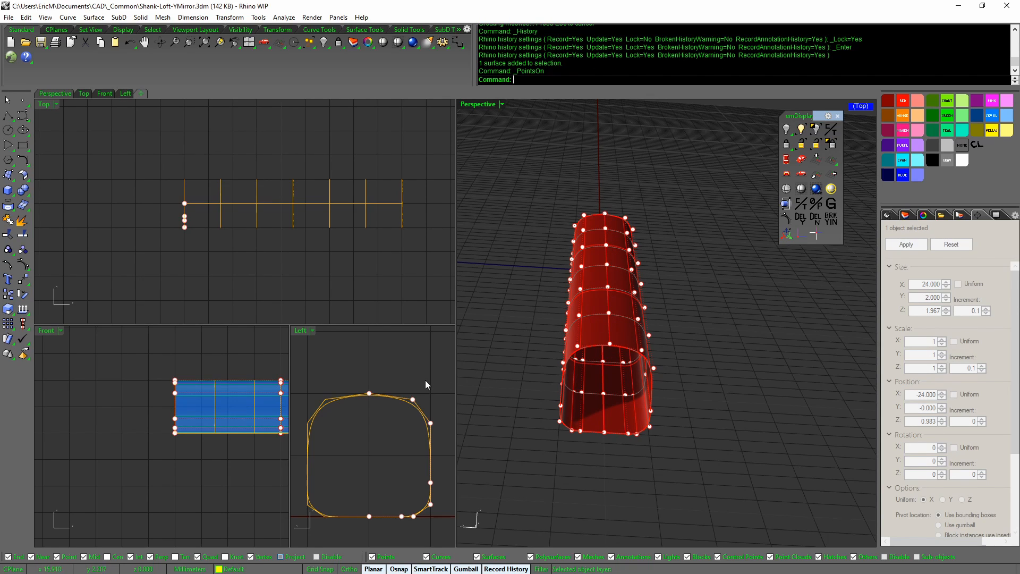
pyautogui.hotkey('ctrl', 'z')
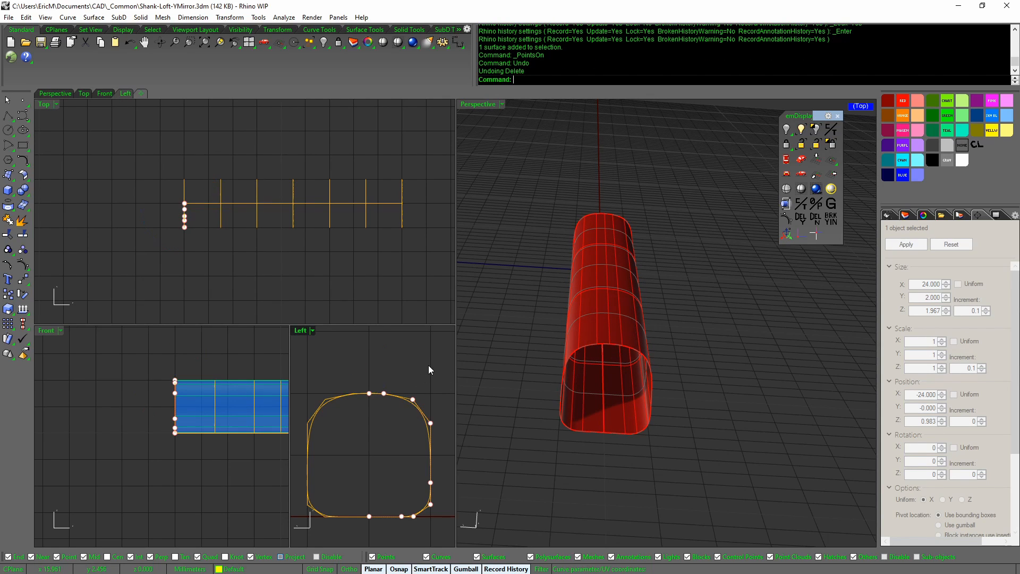
# Insert a control point on the right side of the shank profile curve with InsertControlPoint
pyautogui.write('ertControlPoint')
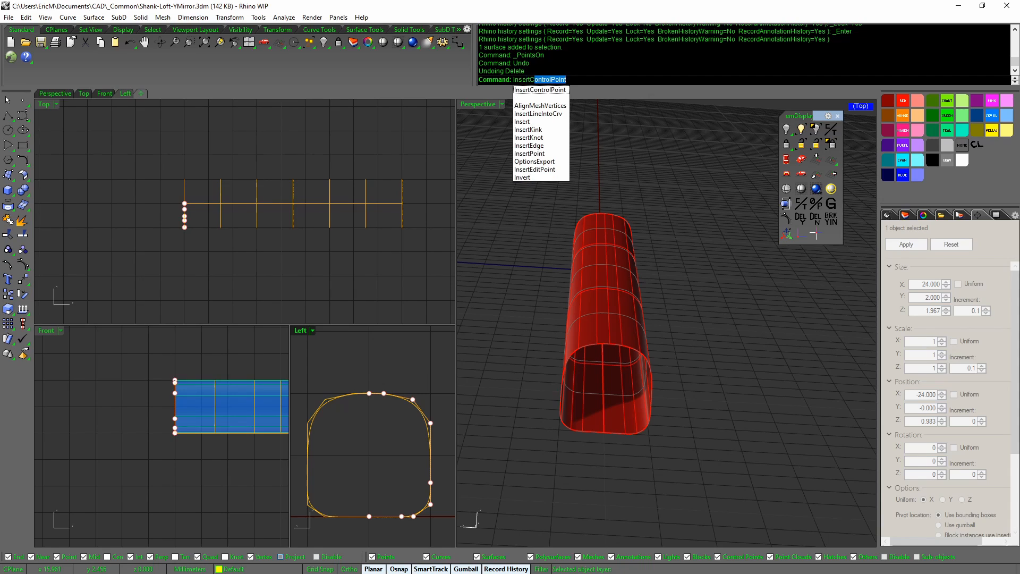
pyautogui.press('Return')
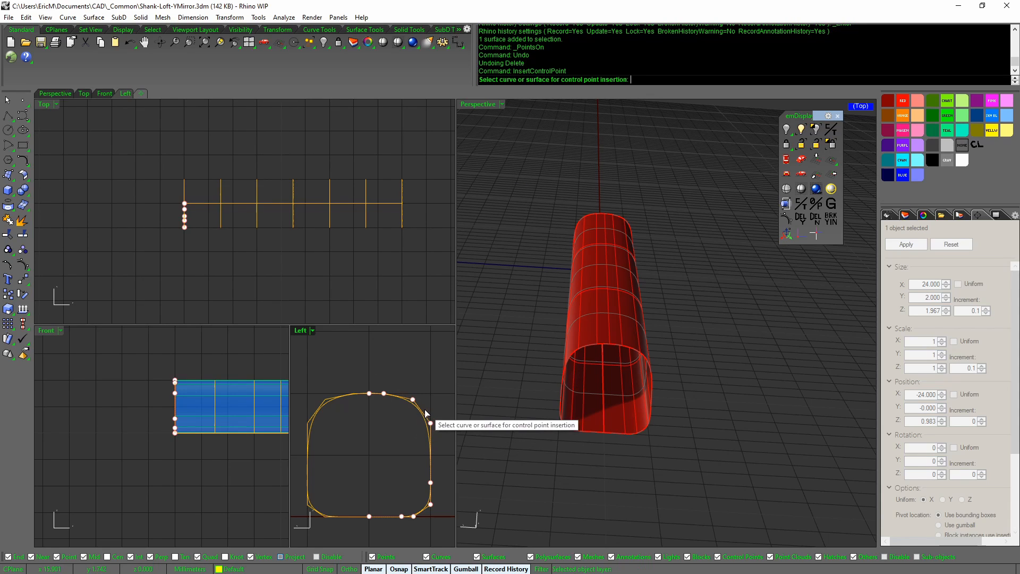
pyautogui.click(431, 425)
pyautogui.click(460, 442)
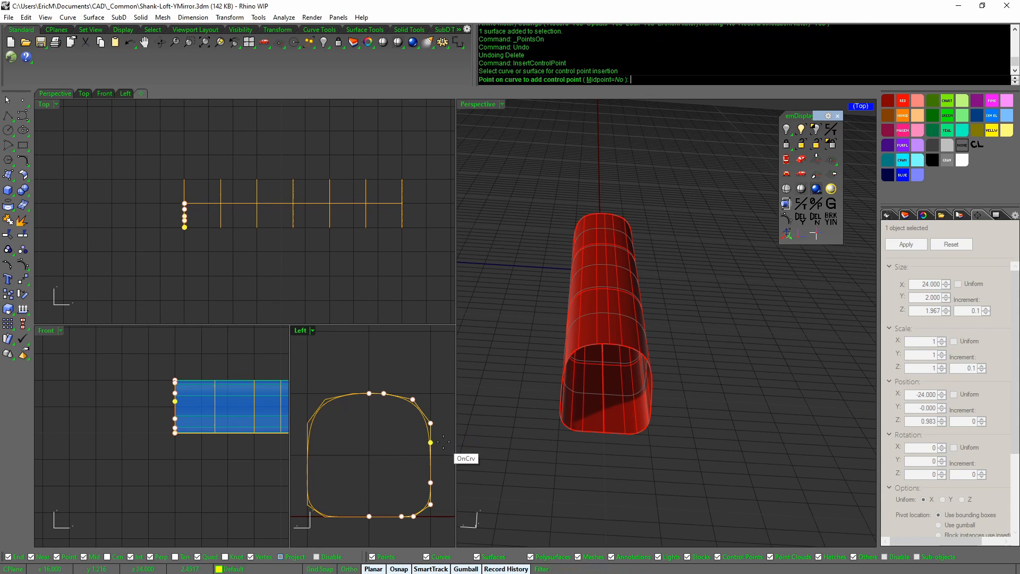
pyautogui.click(433, 455)
pyautogui.press('Return')
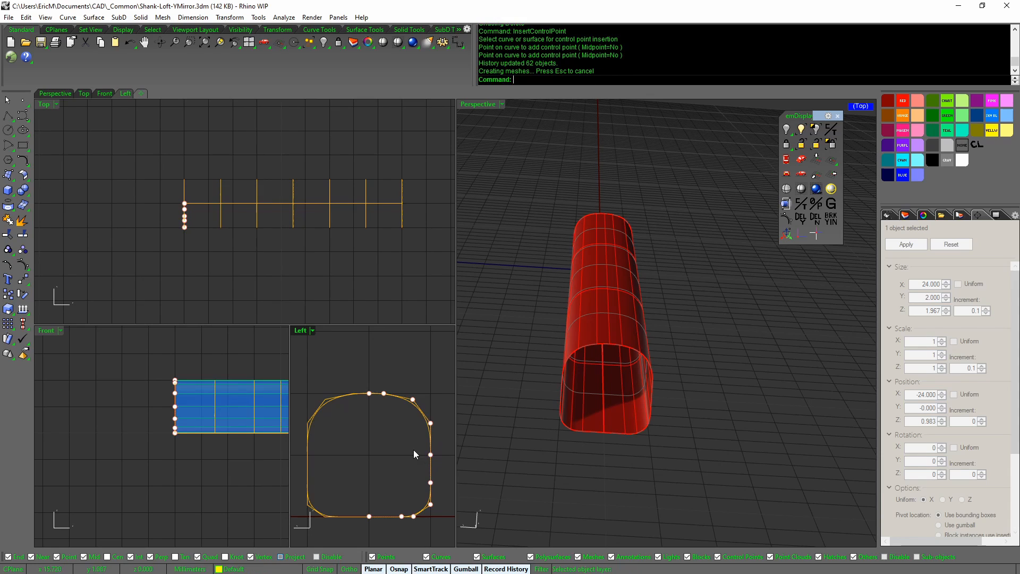
# Align the new control point with the profile's top points using Set Points
pyautogui.click(436, 461)
pyautogui.moveTo(413, 448); pyautogui.dragTo(431, 397)
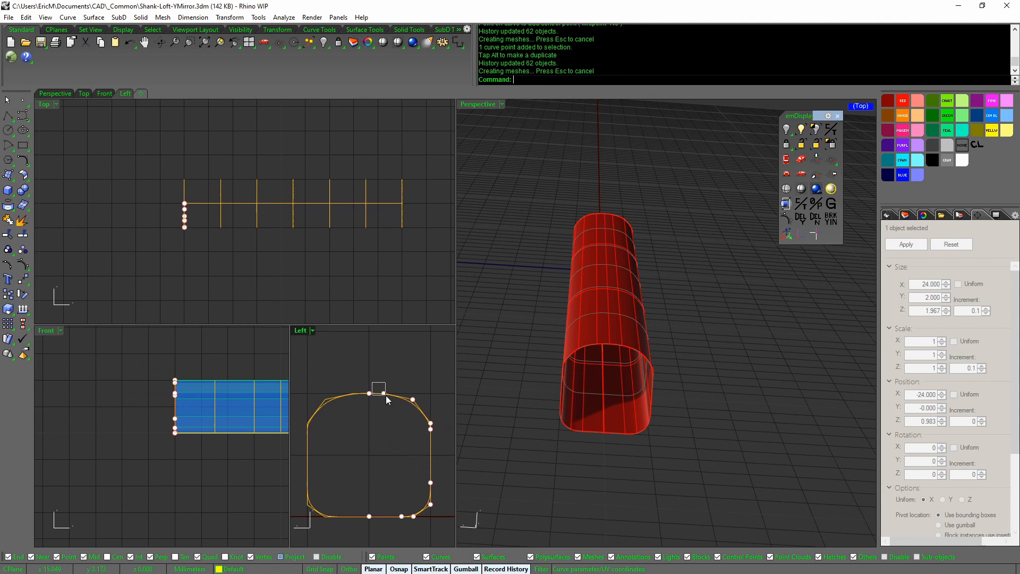
pyautogui.click(383, 393)
pyautogui.moveTo(374, 377); pyautogui.dragTo(417, 408)
pyautogui.scroll(2, 412, 399)
pyautogui.middleClick(418, 404)
pyautogui.click(394, 386)
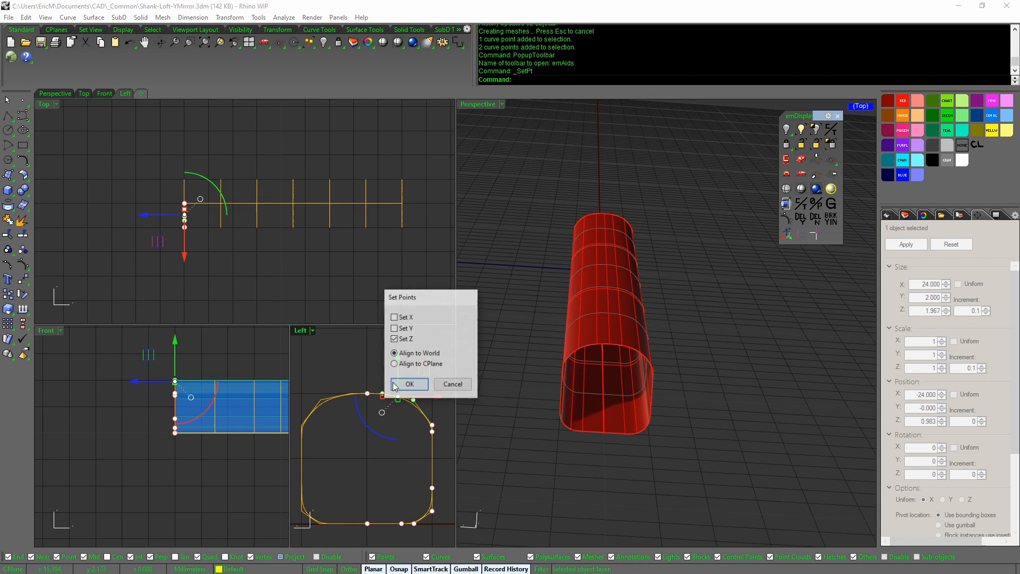
pyautogui.click(365, 394)
pyautogui.press('Escape')
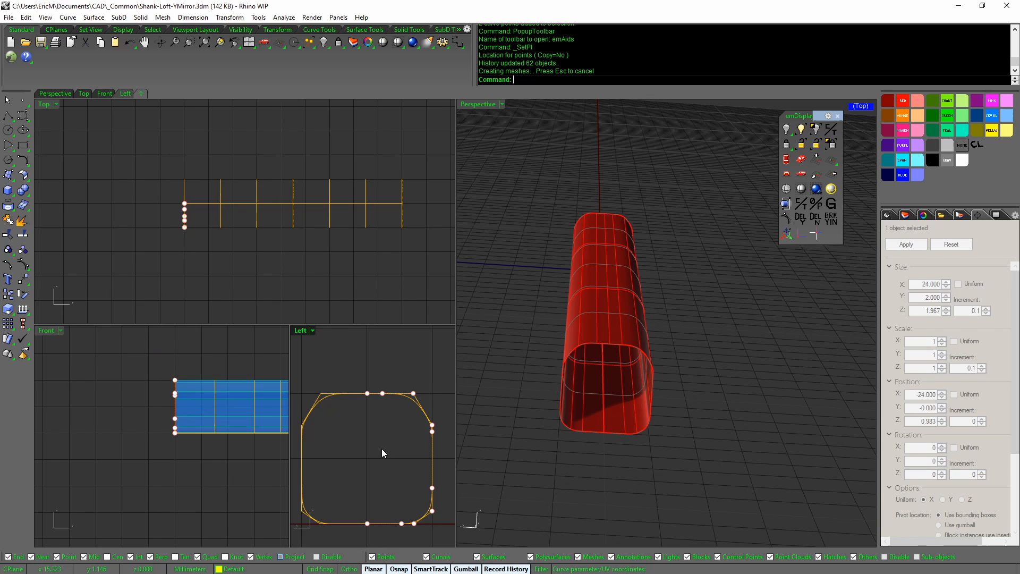
# Shift the profile's top-right corner points so the corner becomes a straight diagonal
pyautogui.click(382, 393)
pyautogui.moveTo(426, 394); pyautogui.dragTo(446, 394)
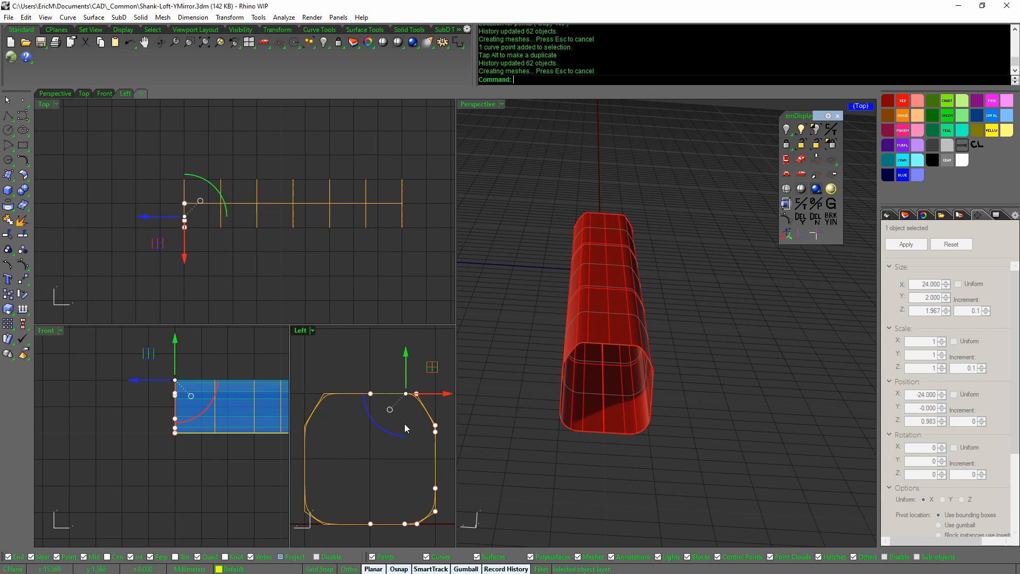
pyautogui.scroll(4, 407, 400)
pyautogui.moveTo(388, 370); pyautogui.dragTo(433, 421)
pyautogui.moveTo(409, 387)
pyautogui.mouseDown()
pyautogui.moveTo(432, 387)
pyautogui.moveTo(405, 388)
pyautogui.mouseUp()
pyautogui.scroll(-3, 405, 398)
pyautogui.moveTo(405, 398); pyautogui.dragTo(368, 386, button='right')
pyautogui.click(372, 432)
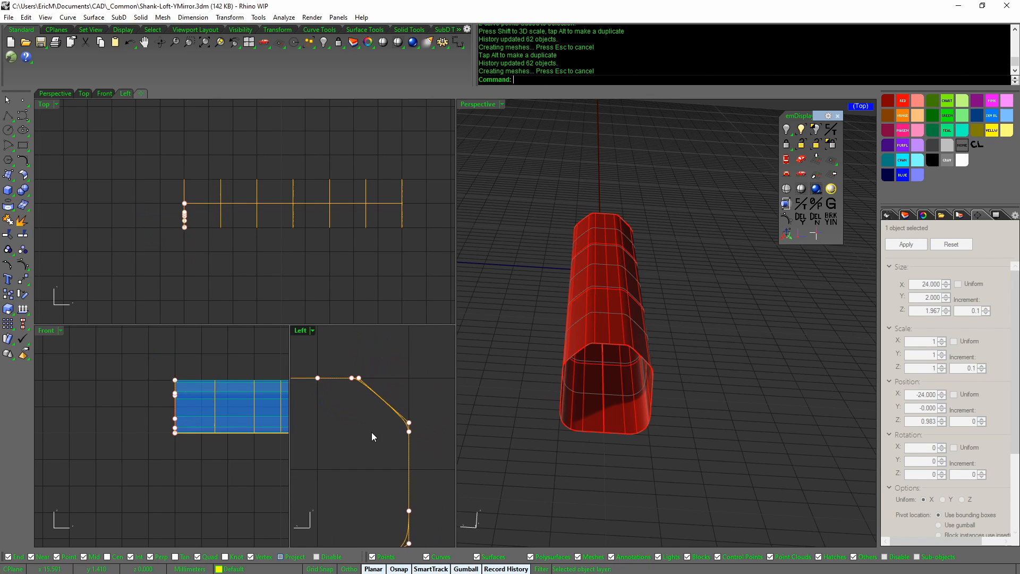
pyautogui.moveTo(604, 422); pyautogui.dragTo(681, 98, button='right')
# Insert two control points along the profile's diagonal edge
pyautogui.rightClick(728, 31)
pyautogui.click(757, 101)
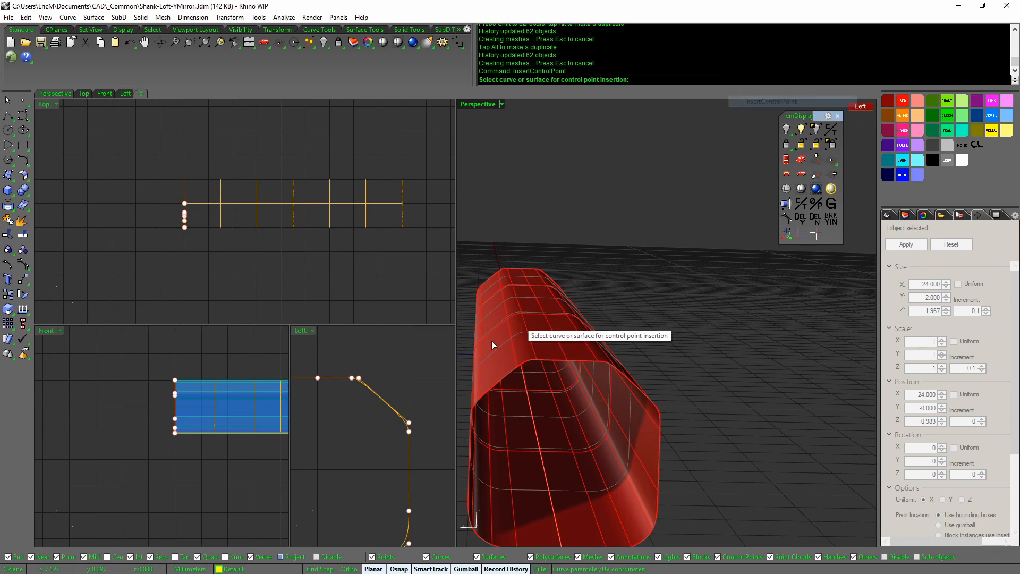
pyautogui.click(336, 378)
pyautogui.click(371, 406)
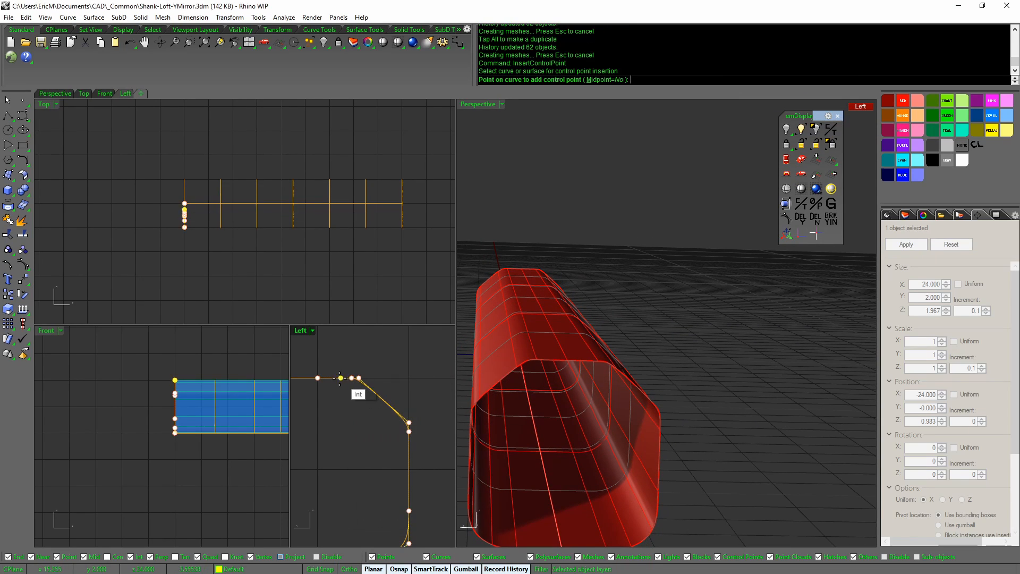
pyautogui.click(371, 390)
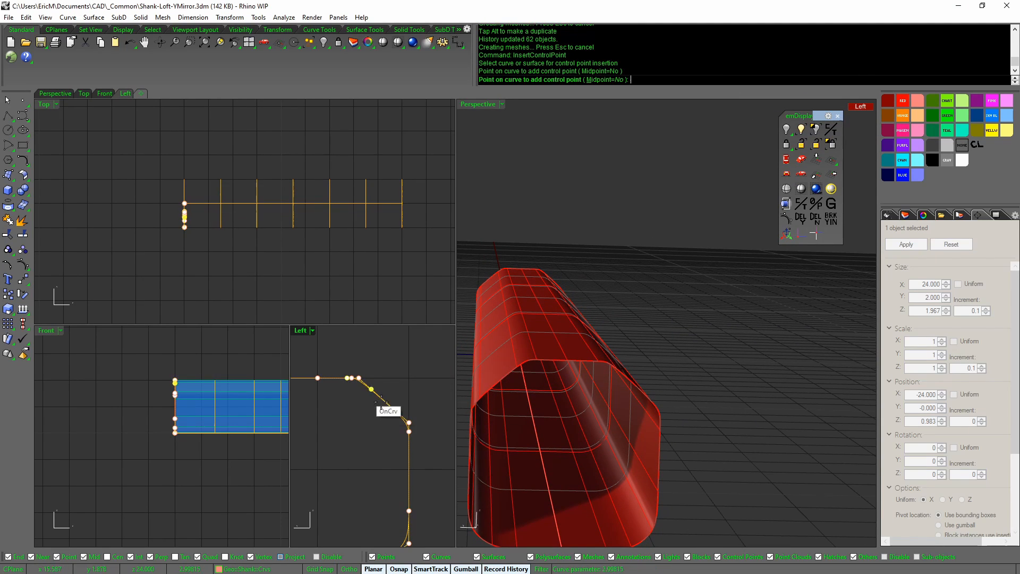
pyautogui.click(409, 438)
pyautogui.press('Return')
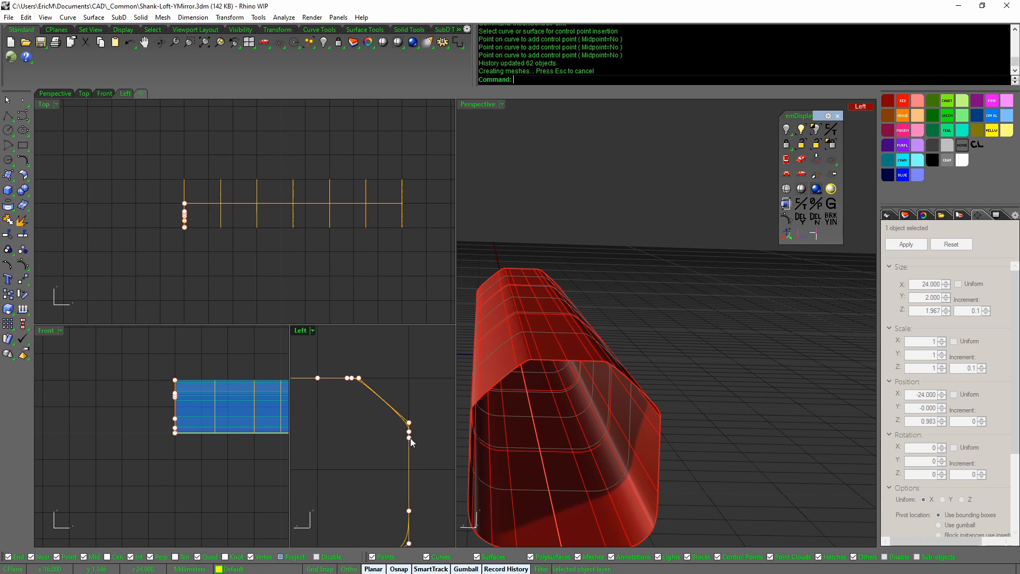
pyautogui.moveTo(558, 419); pyautogui.dragTo(478, 415, button='right')
pyautogui.moveTo(374, 286); pyautogui.dragTo(325, 273, button='right')
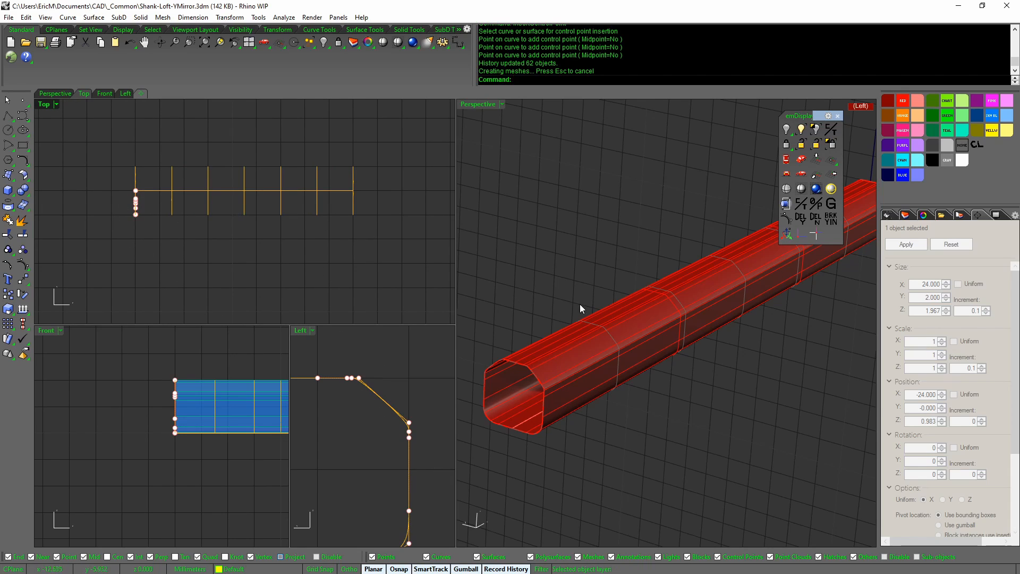
# Hide the control points and select the seven-curve section group in Perspective
pyautogui.moveTo(580, 305); pyautogui.dragTo(639, 339, button='right')
pyautogui.scroll(-5, 576, 325)
pyautogui.scroll(3, 626, 345)
pyautogui.scroll(3, 630, 350)
pyautogui.press('Escape')
pyautogui.scroll(3, 636, 349)
pyautogui.click(740, 321)
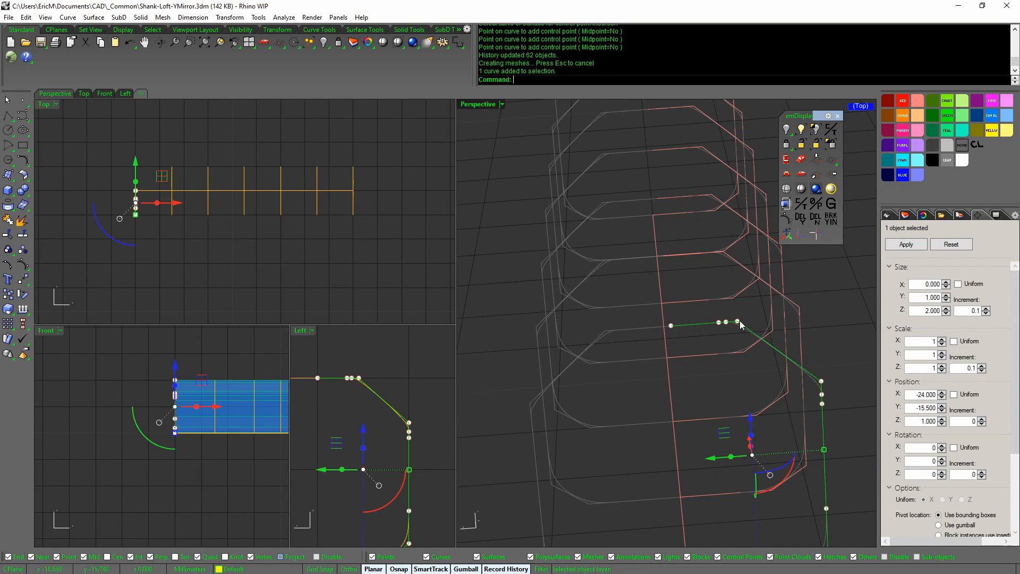
pyautogui.click(601, 336)
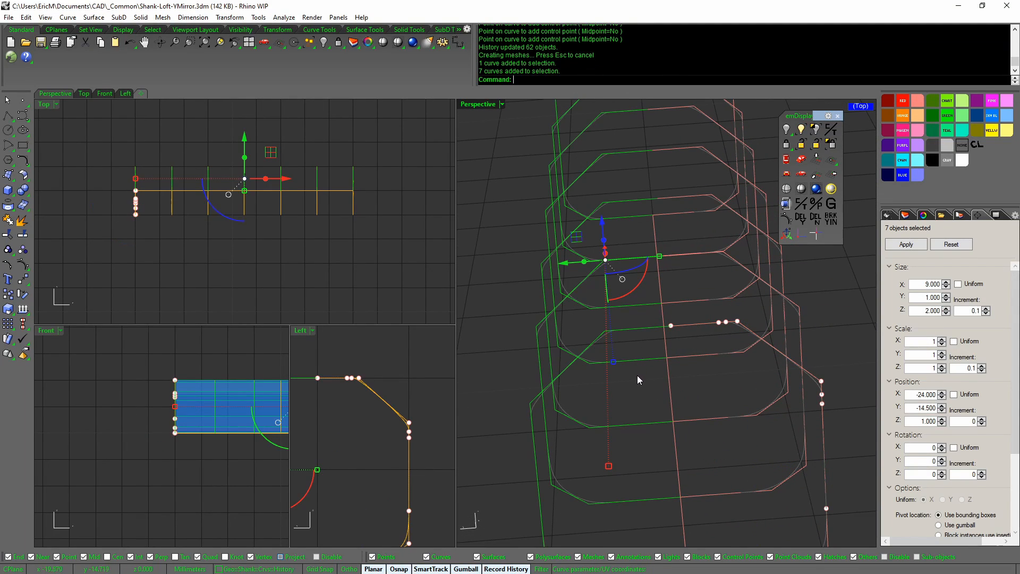
pyautogui.press('Escape')
pyautogui.click(602, 330)
pyautogui.press('Escape')
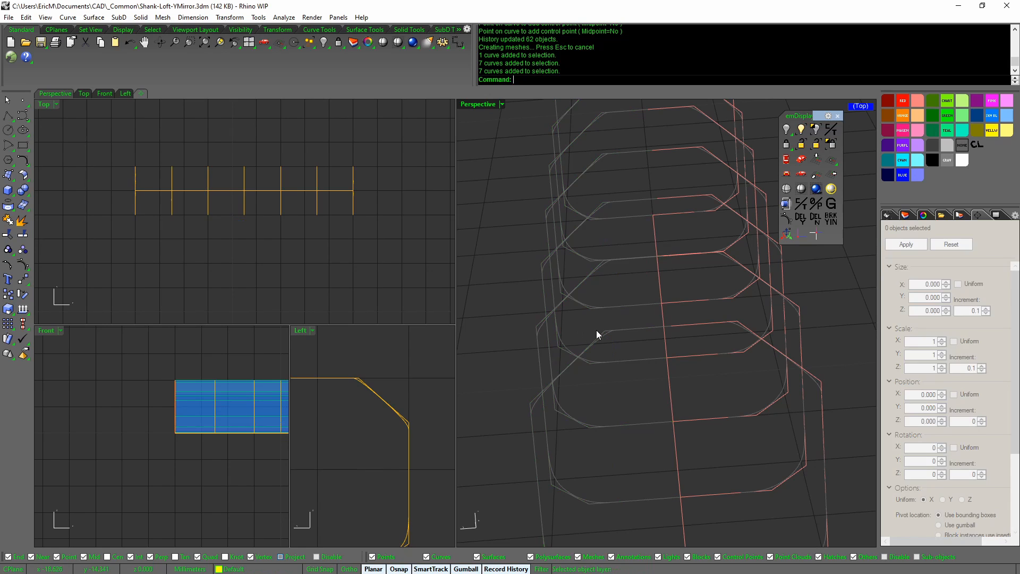
# Select the single profile curve plus a second curve, then show the Layers list
pyautogui.click(604, 329)
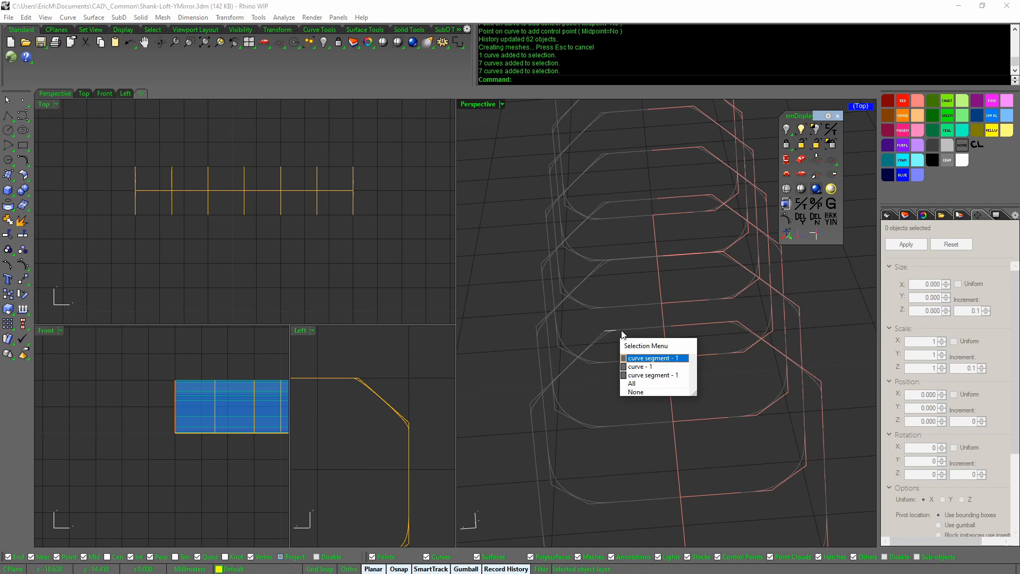
pyautogui.click(650, 366)
pyautogui.keyDown('shift'); pyautogui.click(737, 321); pyautogui.keyUp('shift')
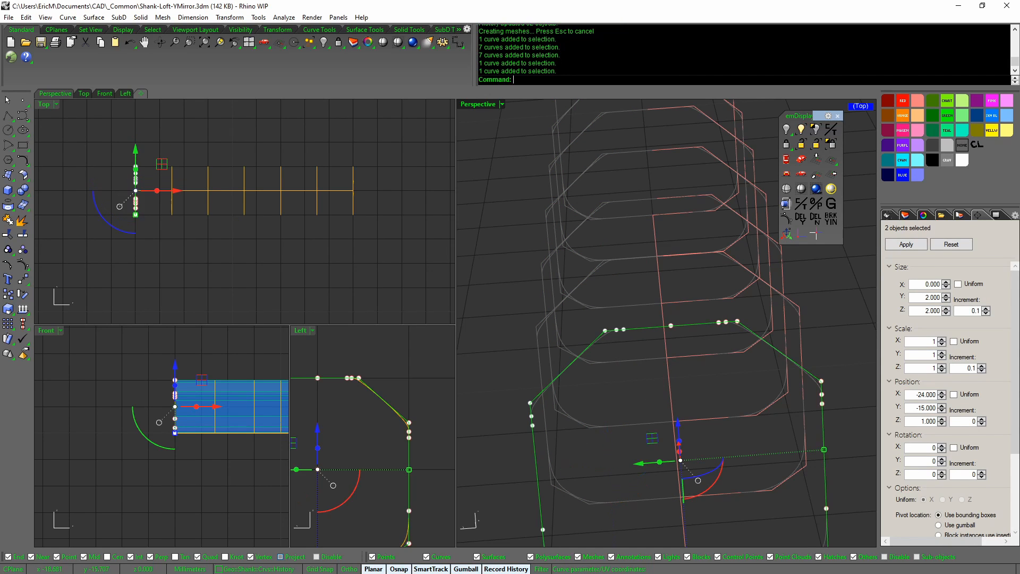
pyautogui.moveTo(716, 352); pyautogui.dragTo(646, 358, button='right')
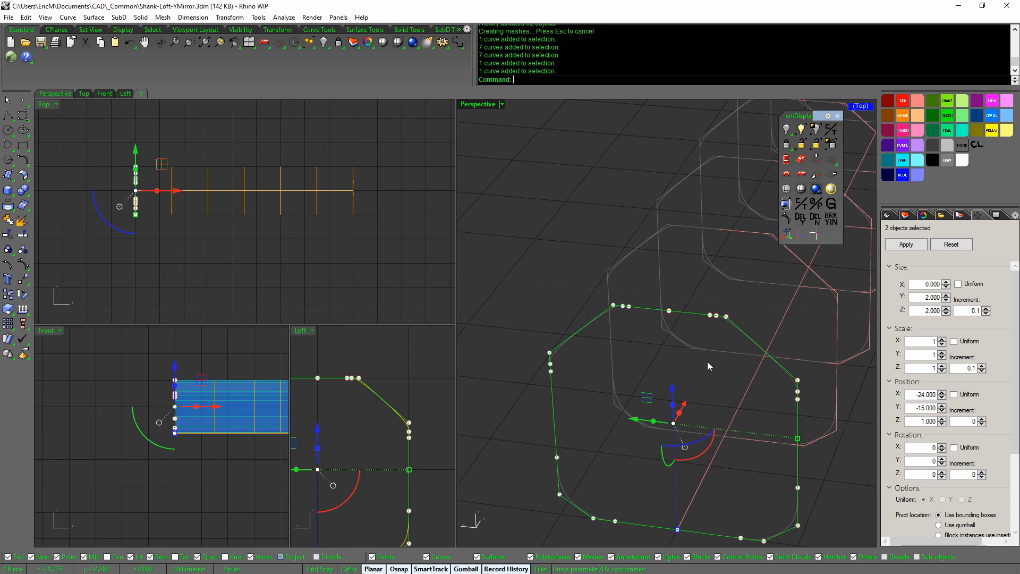
pyautogui.click(906, 215)
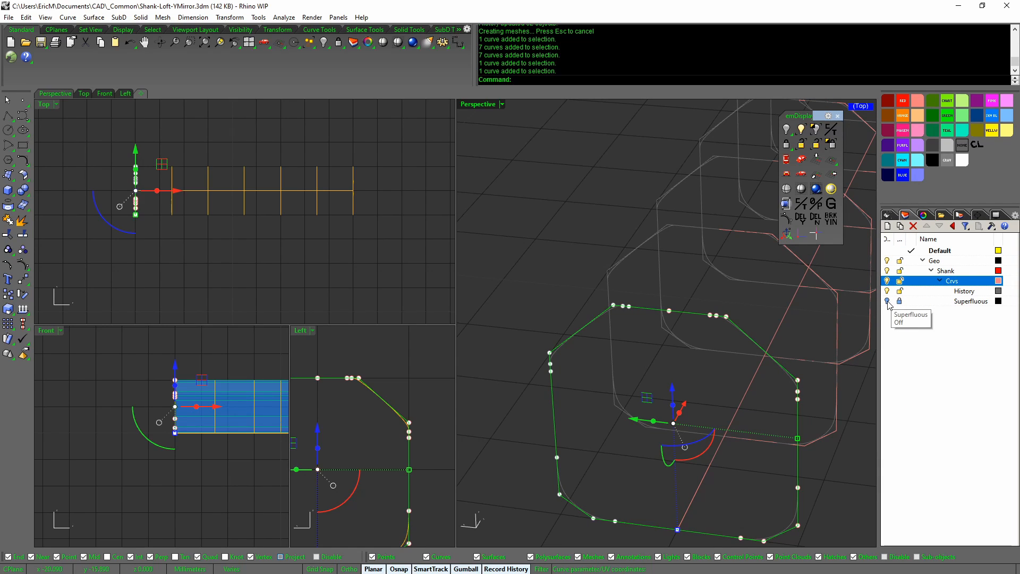
# Turn on the Superfluous layer and select a seven-curve group
pyautogui.click(887, 302)
pyautogui.click(609, 310)
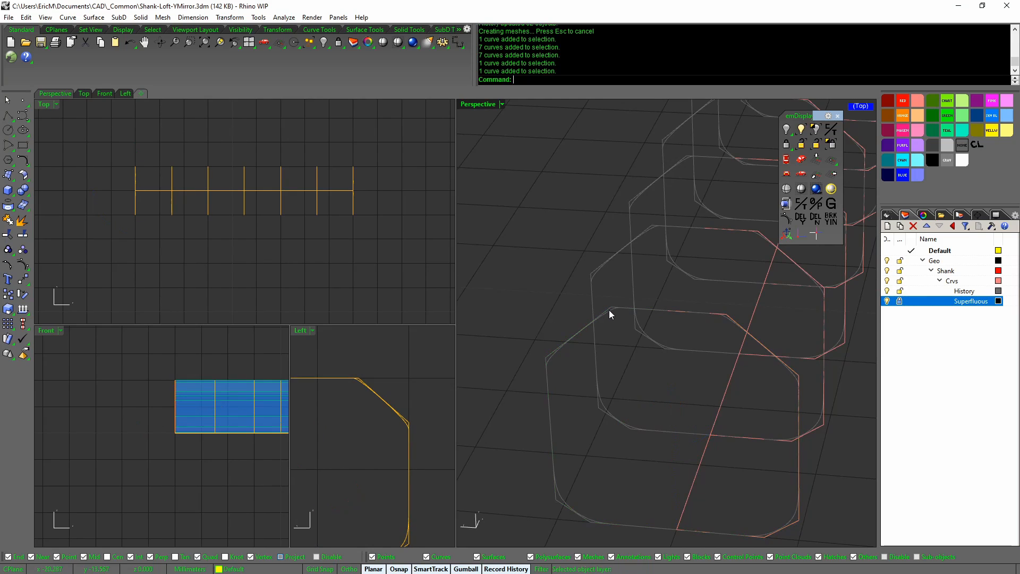
pyautogui.click(623, 304)
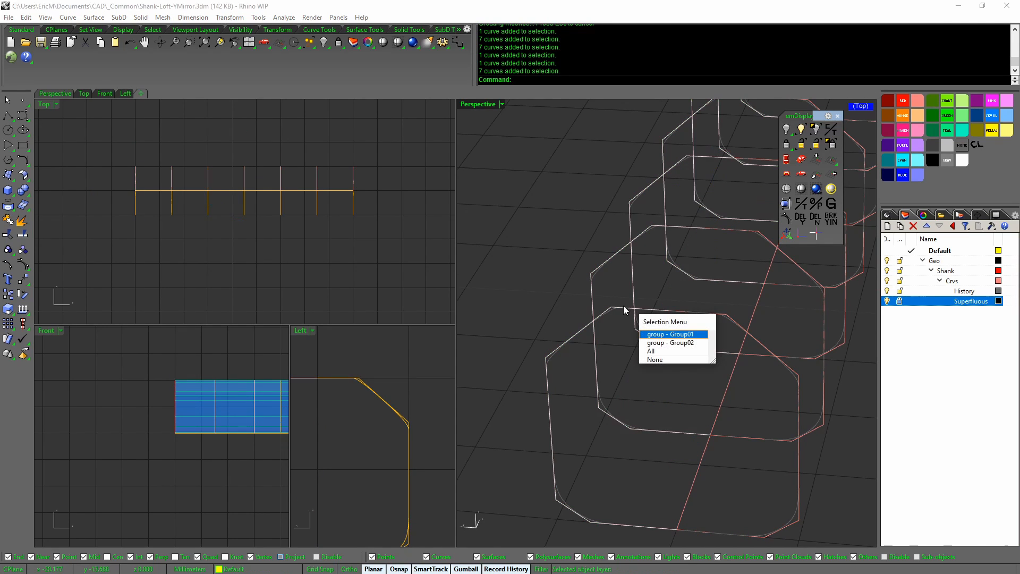
pyautogui.press('Escape')
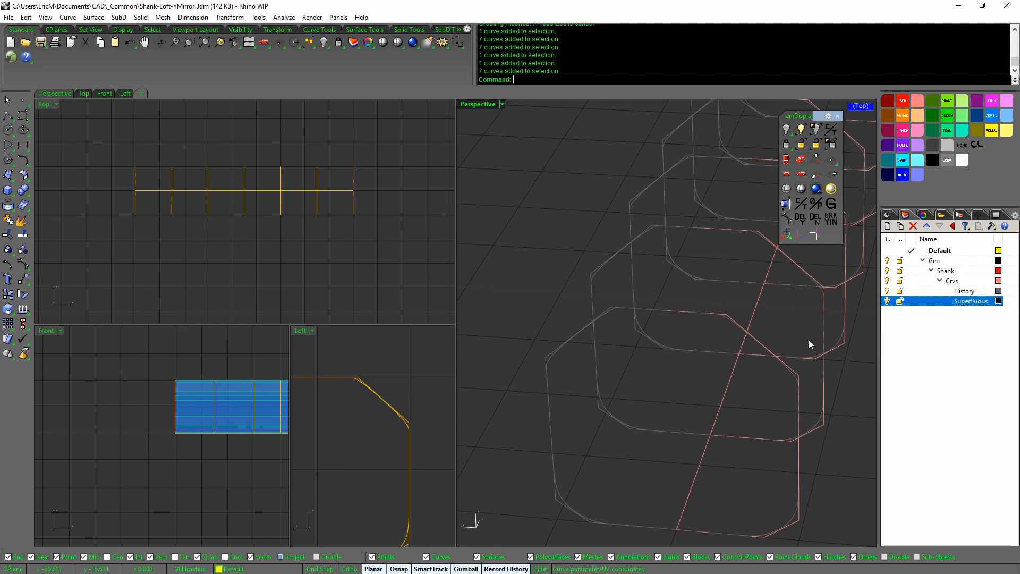
# Select curve group Group04, then the seven-curve group, inspecting the section curves
pyautogui.click(759, 339)
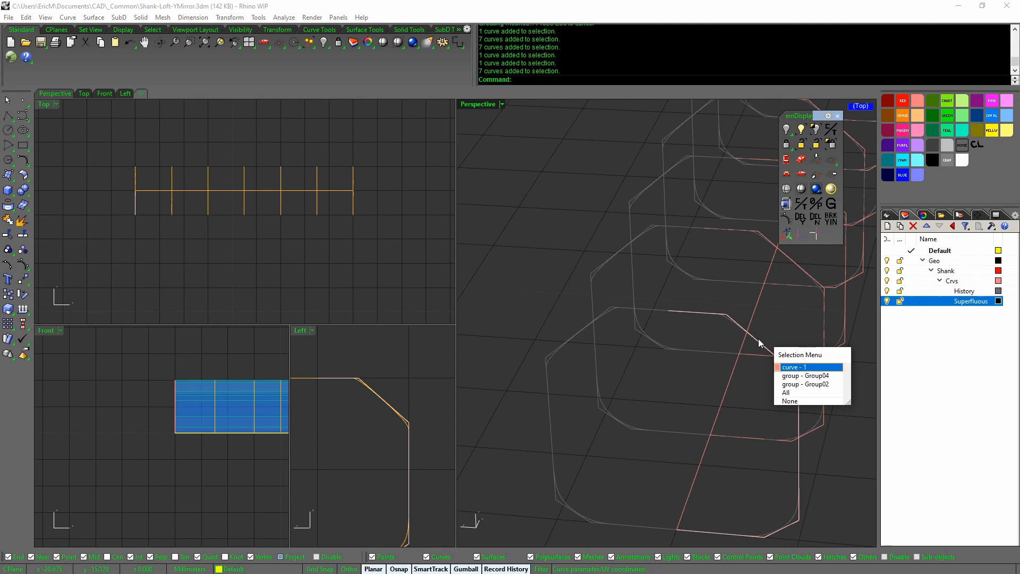
pyautogui.click(812, 375)
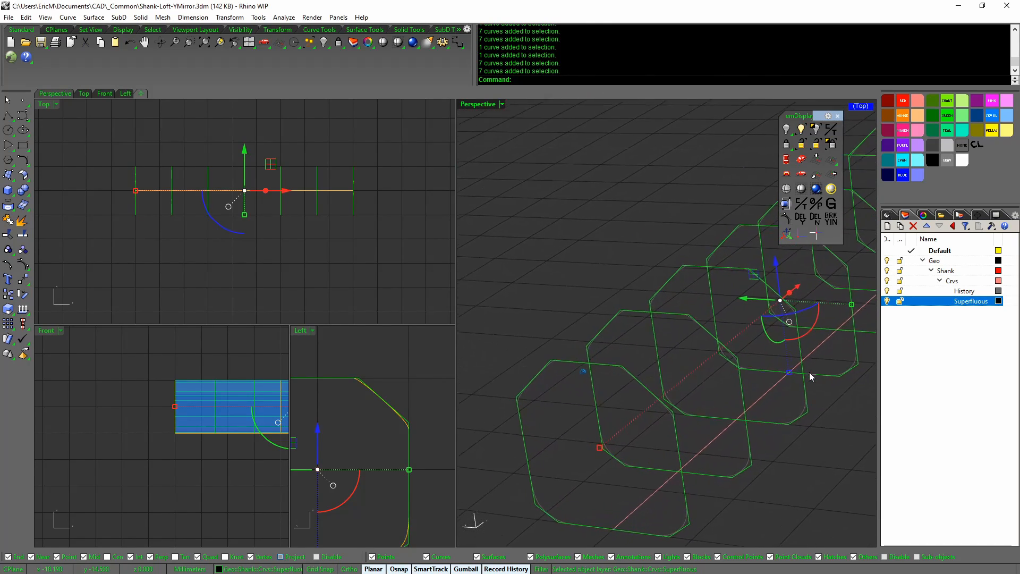
pyautogui.moveTo(808, 372); pyautogui.dragTo(817, 397, button='right')
pyautogui.click(811, 456)
pyautogui.scroll(2, 750, 352)
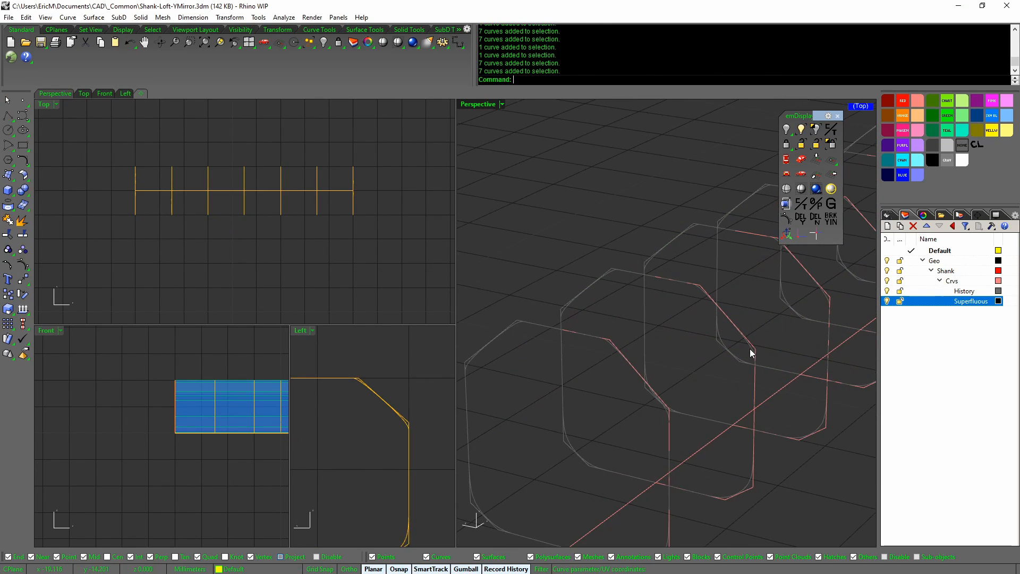
pyautogui.click(750, 352)
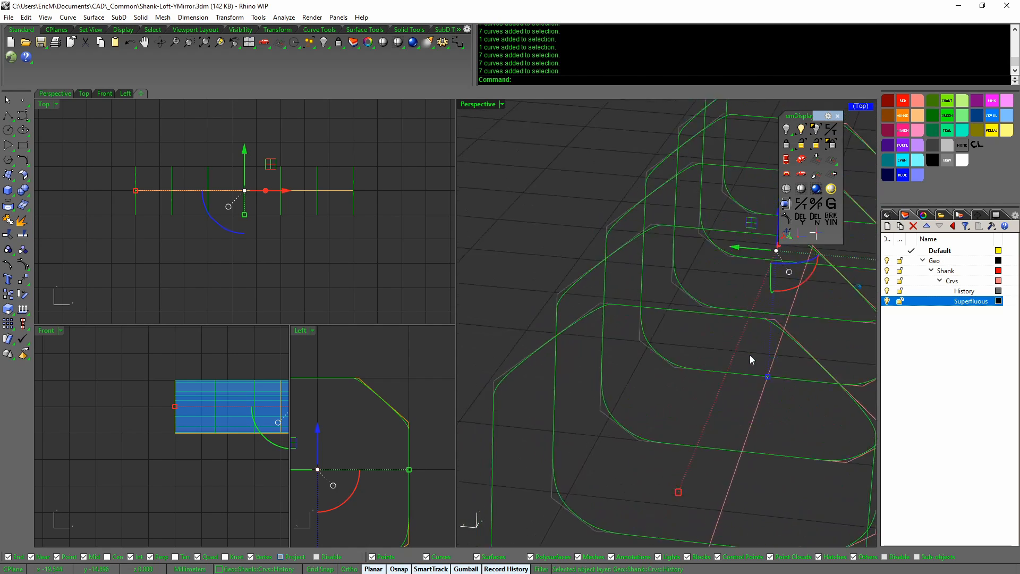
pyautogui.moveTo(750, 354)
pyautogui.mouseDown(button='right')
pyautogui.moveTo(721, 346)
pyautogui.moveTo(632, 364)
pyautogui.moveTo(616, 358)
pyautogui.mouseUp(button='right')
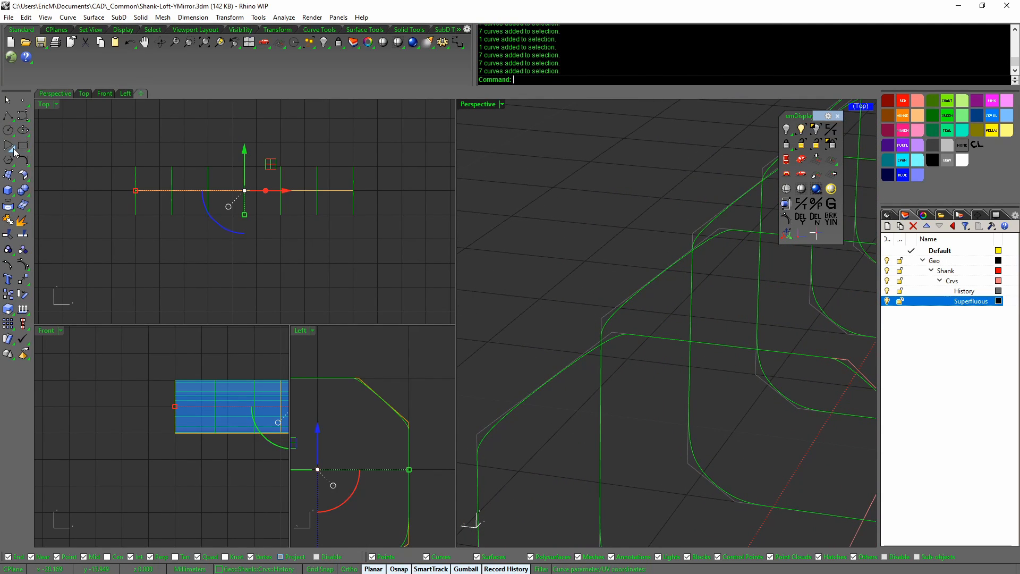
pyautogui.click(30, 121)
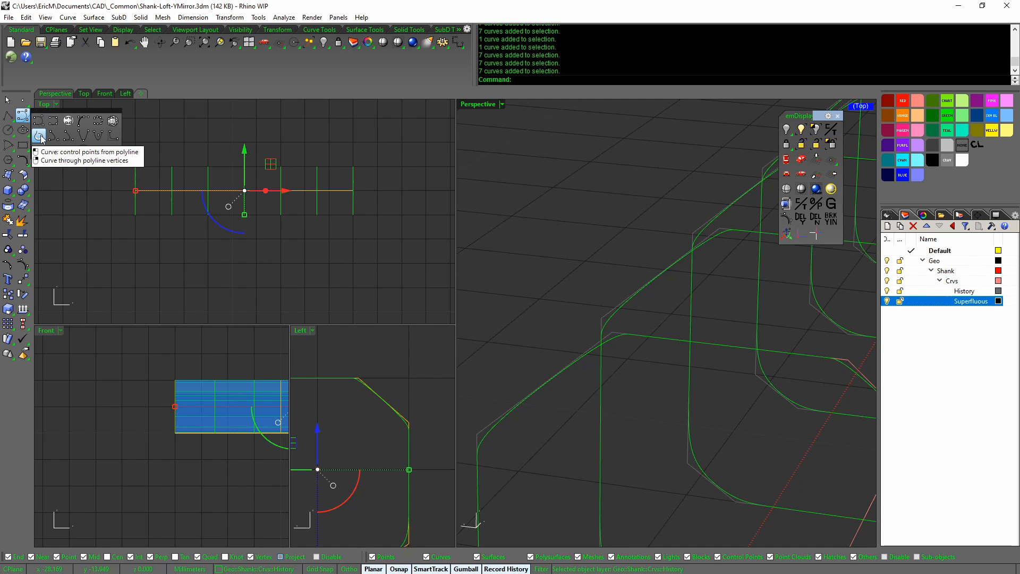
pyautogui.moveTo(544, 286); pyautogui.dragTo(592, 404, button='right')
pyautogui.click(544, 285)
pyautogui.scroll(-10, 543, 285)
pyautogui.click(558, 390)
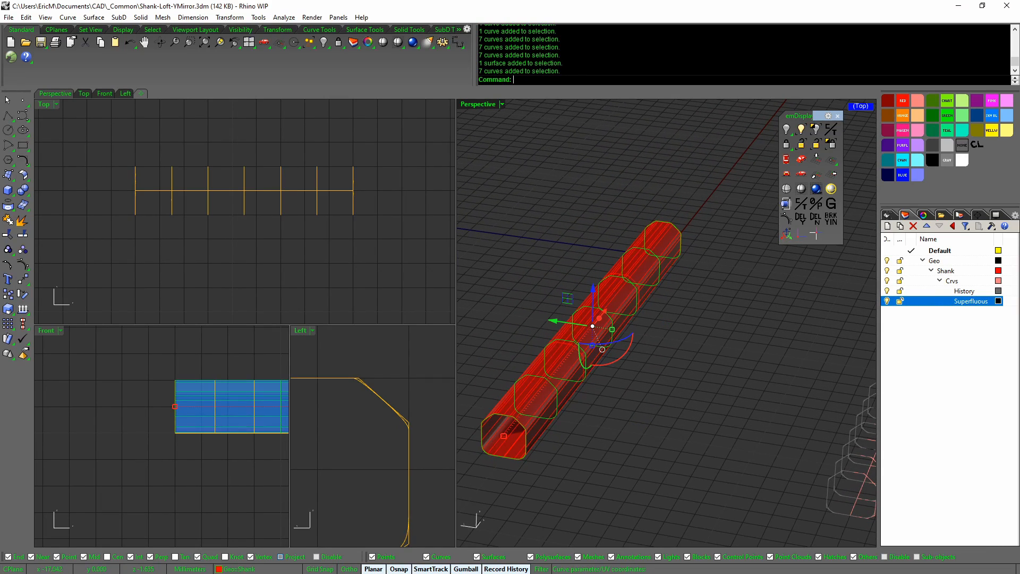
pyautogui.middleClick(557, 390)
pyautogui.click(531, 426)
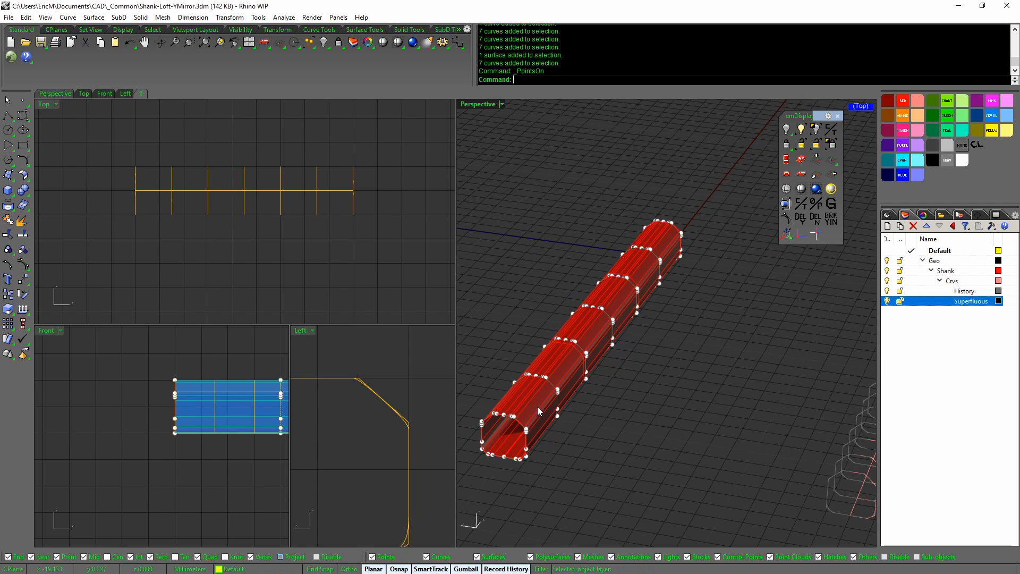
pyautogui.middleClick(537, 400)
pyautogui.click(516, 440)
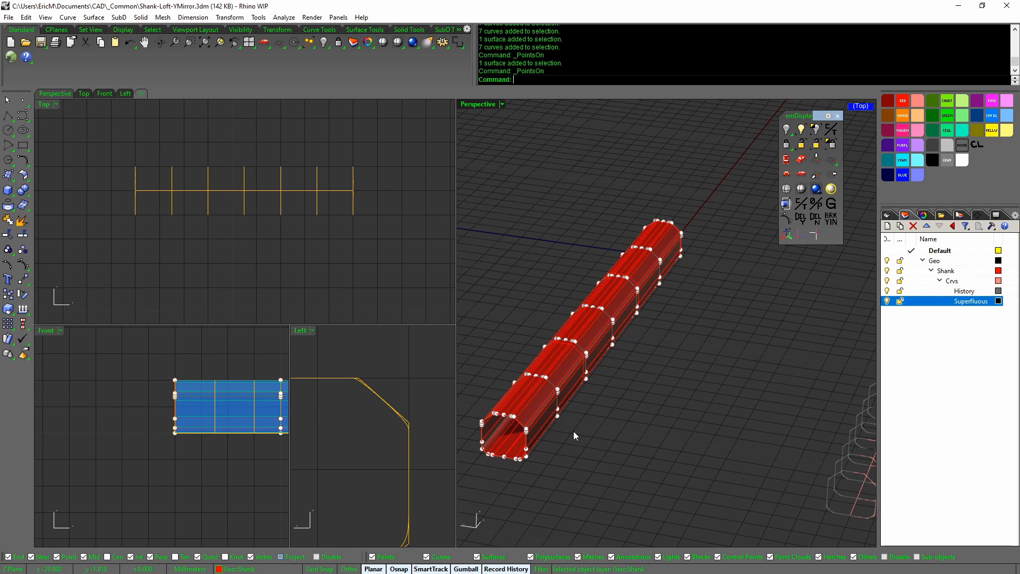
pyautogui.scroll(10, 585, 430)
pyautogui.scroll(-10, 599, 349)
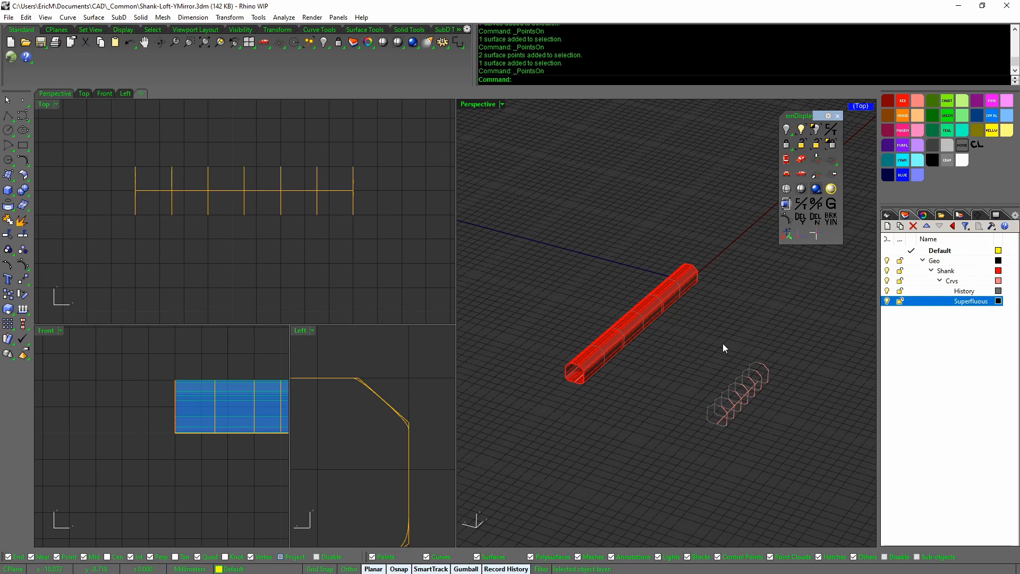
pyautogui.scroll(8, 737, 350)
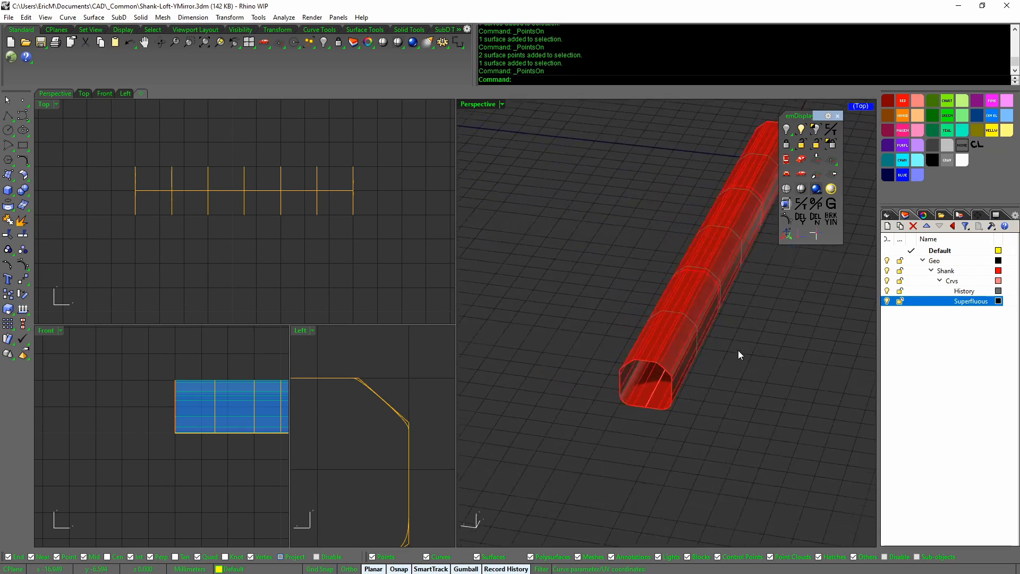
pyautogui.moveTo(737, 349); pyautogui.dragTo(735, 349, button='right')
pyautogui.scroll(-5, 735, 349)
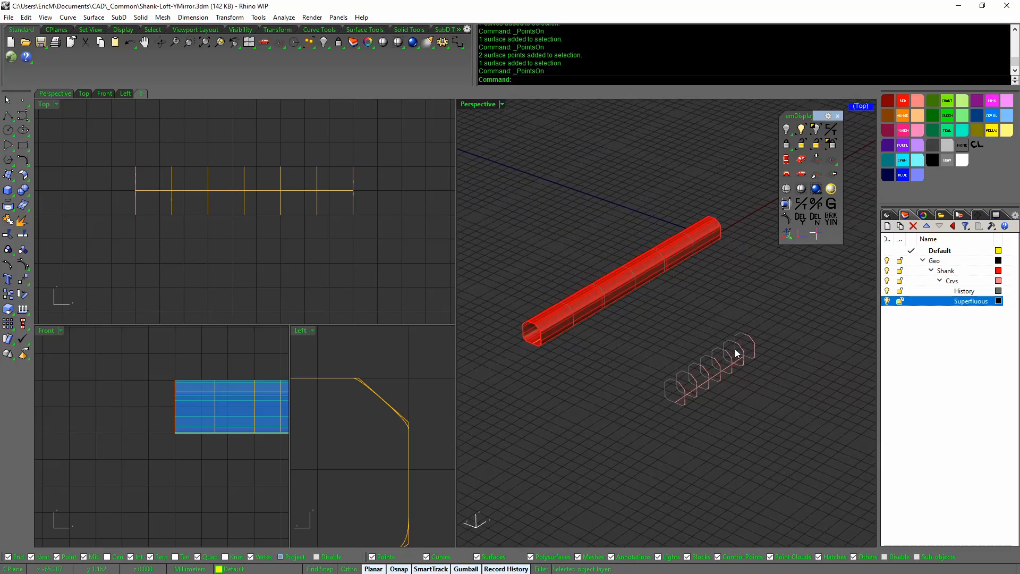
# Start a new document without saving and open Shank-Loft-YMirror.3dm
pyautogui.hotkey('ctrl', 'n')
pyautogui.press('n')
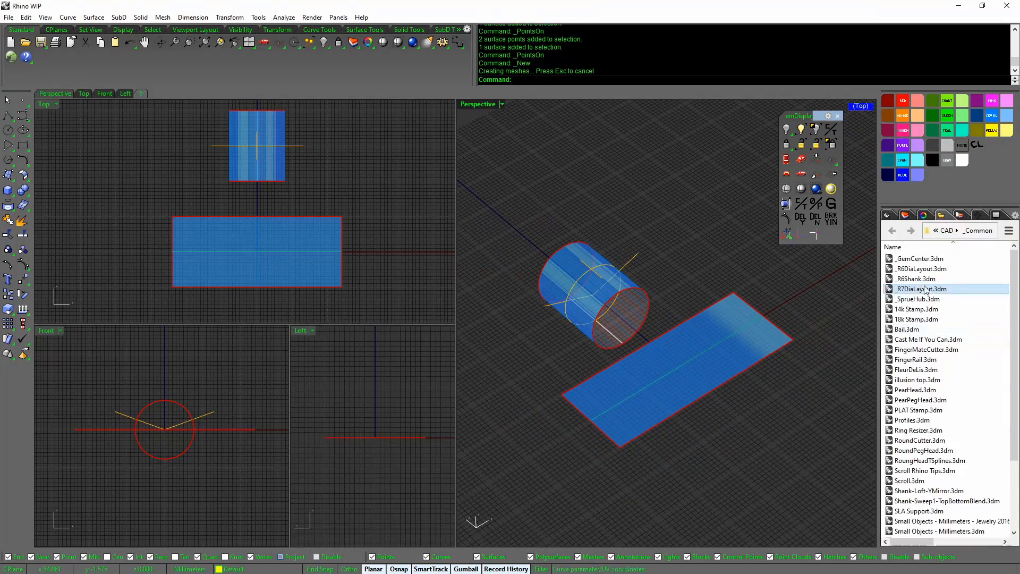
pyautogui.doubleClick(928, 399)
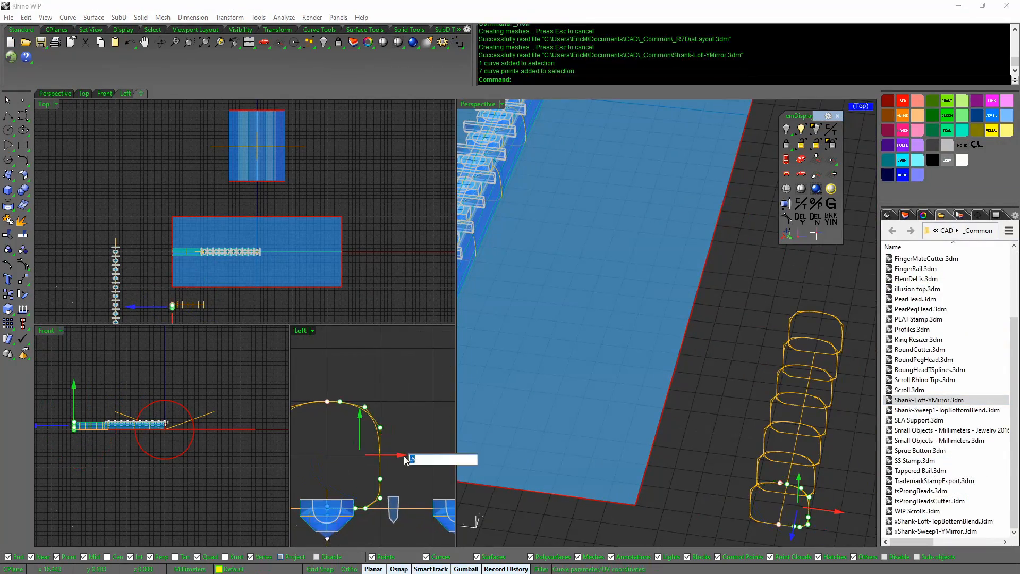
# Drag the section curve's corner control points to square off the shank profile
pyautogui.click(388, 421)
pyautogui.press('F10')
pyautogui.click(387, 417)
pyautogui.click(343, 412)
pyautogui.scroll(5, 396, 434)
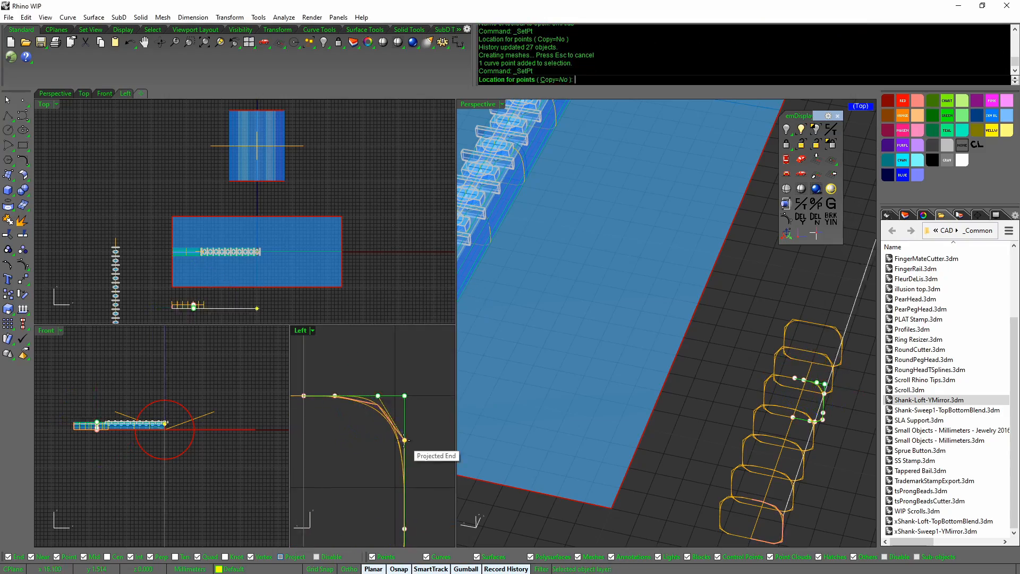
pyautogui.click(405, 440)
pyautogui.moveTo(378, 396); pyautogui.dragTo(433, 396)
pyautogui.moveTo(408, 402); pyautogui.dragTo(408, 367)
pyautogui.press('Escape')
pyautogui.scroll(-5, 627, 367)
# Flow the shank from the flat plane onto the cylinder with FlowAlongSrf
pyautogui.click(618, 400)
pyautogui.middleClick(547, 371)
pyautogui.click(547, 370)
pyautogui.click(628, 374)
pyautogui.click(605, 282)
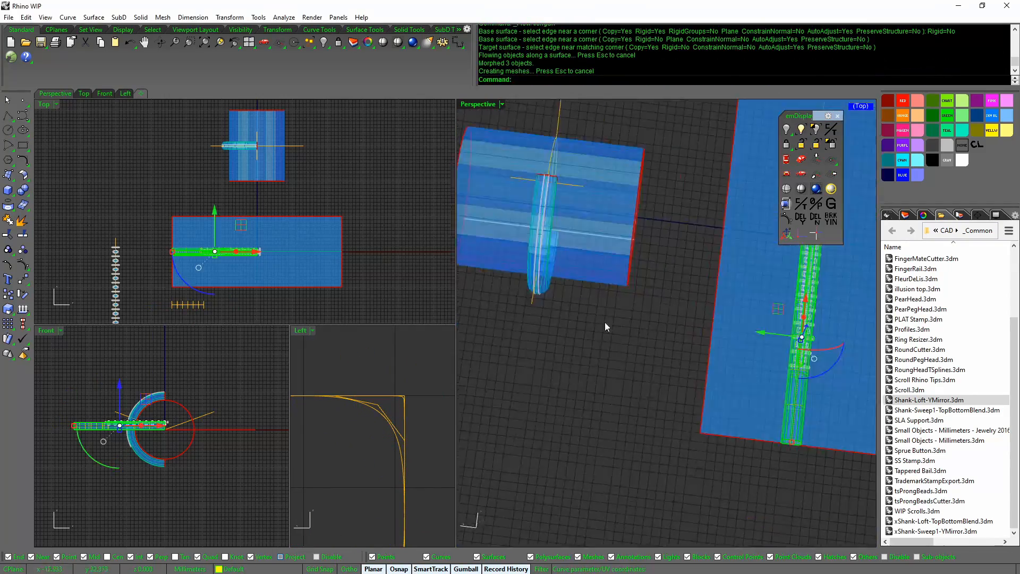
pyautogui.click(805, 298)
# Begin FlowAlongSrf on the gems with Rigid=Yes, then maximize the Perspective view over cylinder and plane
pyautogui.moveTo(764, 393); pyautogui.dragTo(743, 319, button='right')
pyautogui.scroll(-4, 744, 318)
pyautogui.middleClick(739, 319)
pyautogui.click(738, 318)
pyautogui.click(652, 80)
pyautogui.click(838, 116)
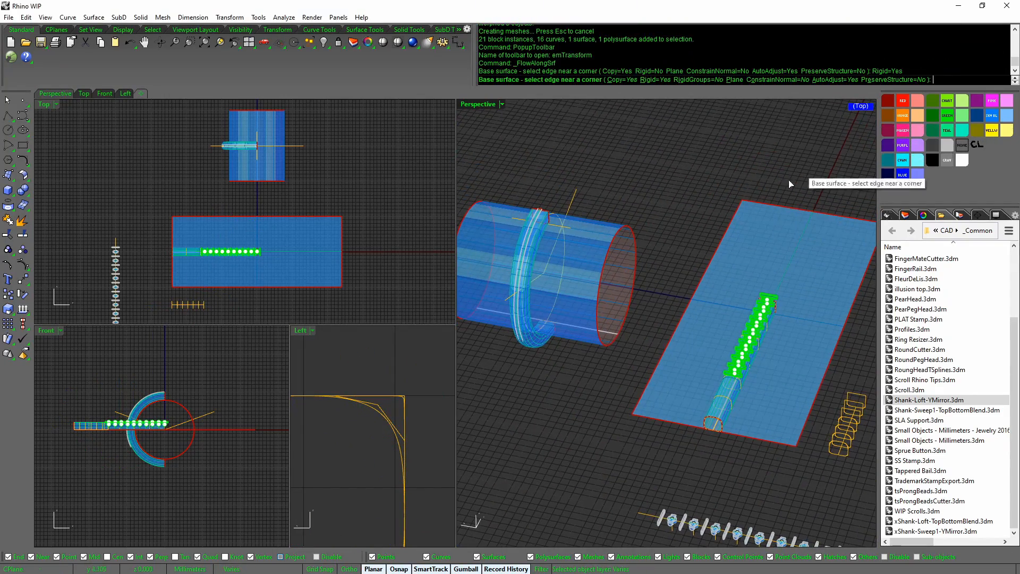
pyautogui.moveTo(789, 184); pyautogui.dragTo(759, 226, button='right')
pyautogui.doubleClick(489, 105)
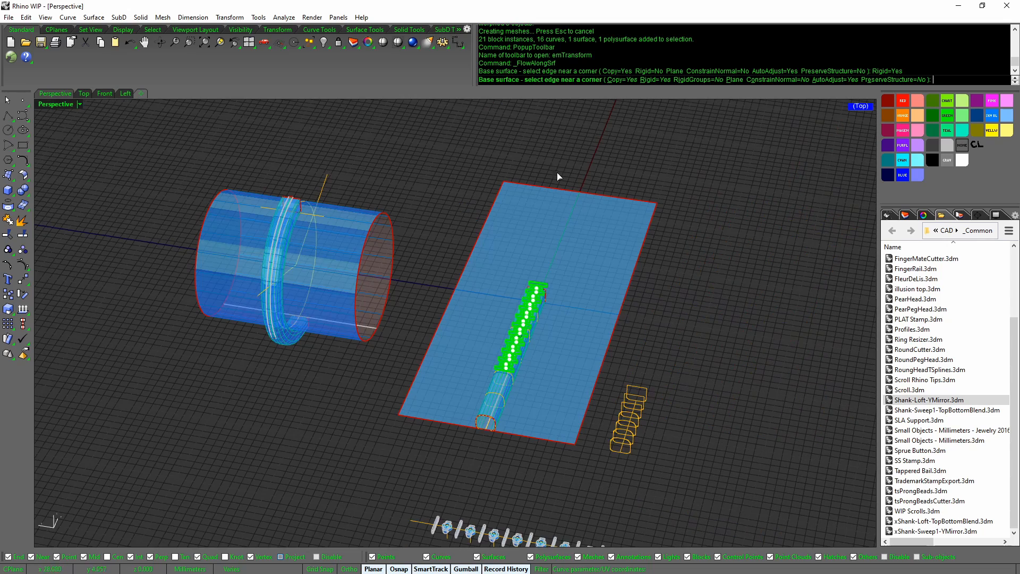
pyautogui.moveTo(558, 183); pyautogui.dragTo(670, 109, button='right')
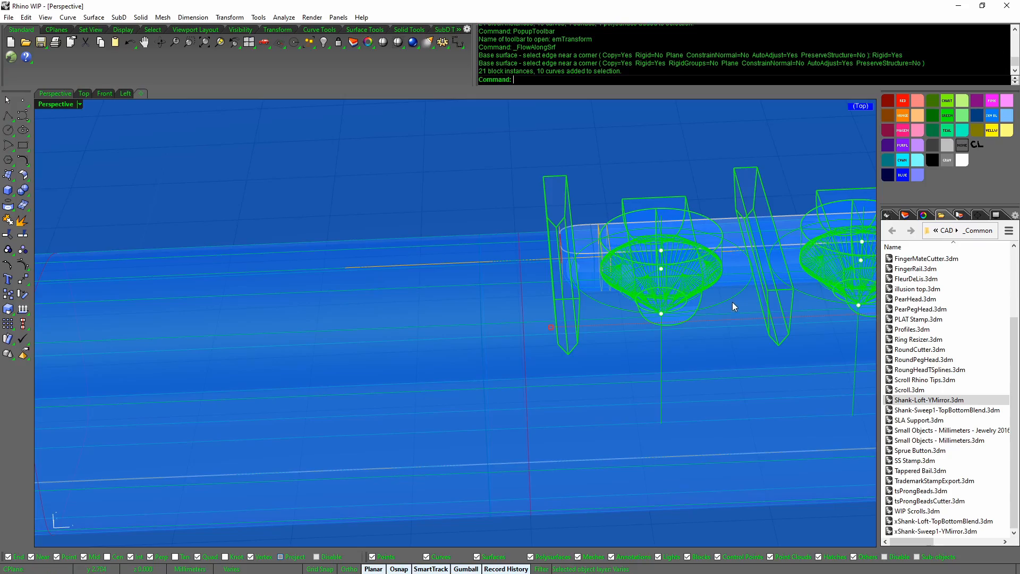
pyautogui.moveTo(729, 293); pyautogui.dragTo(716, 253, button='right')
pyautogui.scroll(-12, 716, 233)
# Flow the gem blocks from the plane edge onto the cylinder edge with Rigid=Yes, RigidGroups=Yes
pyautogui.middleClick(714, 226)
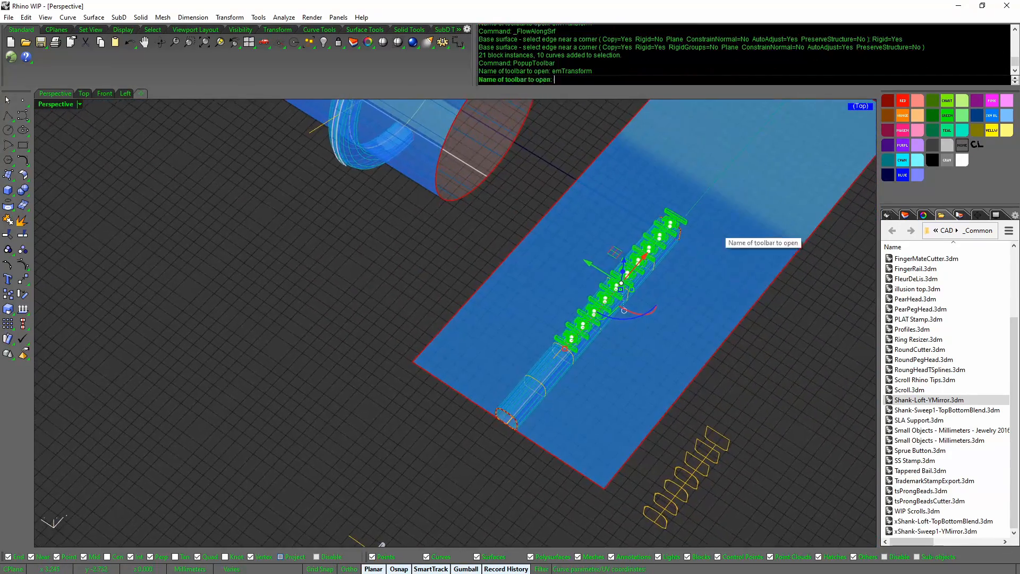
pyautogui.click(693, 212)
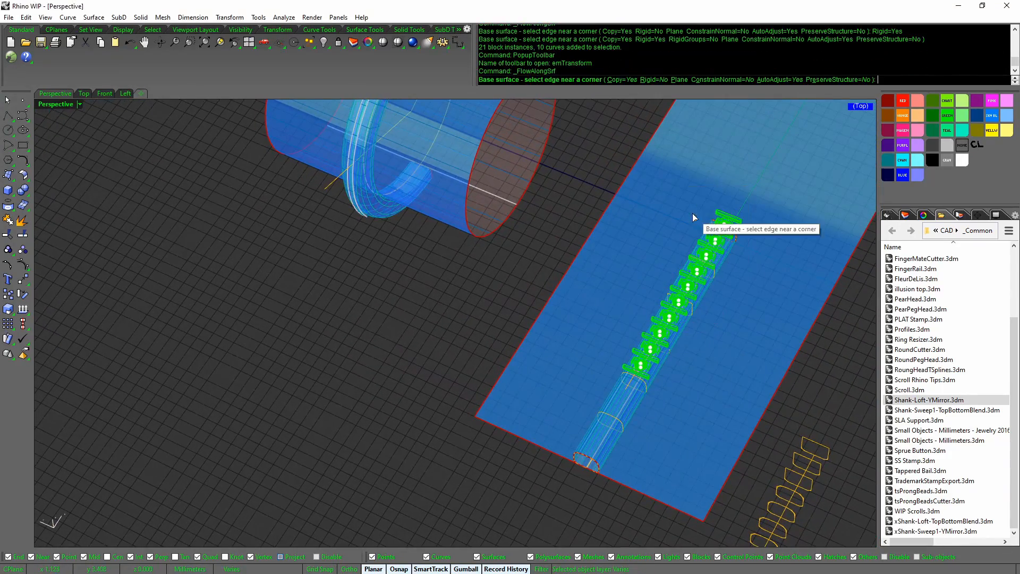
pyautogui.click(658, 80)
pyautogui.click(682, 81)
pyautogui.moveTo(653, 223); pyautogui.dragTo(674, 234, button='right')
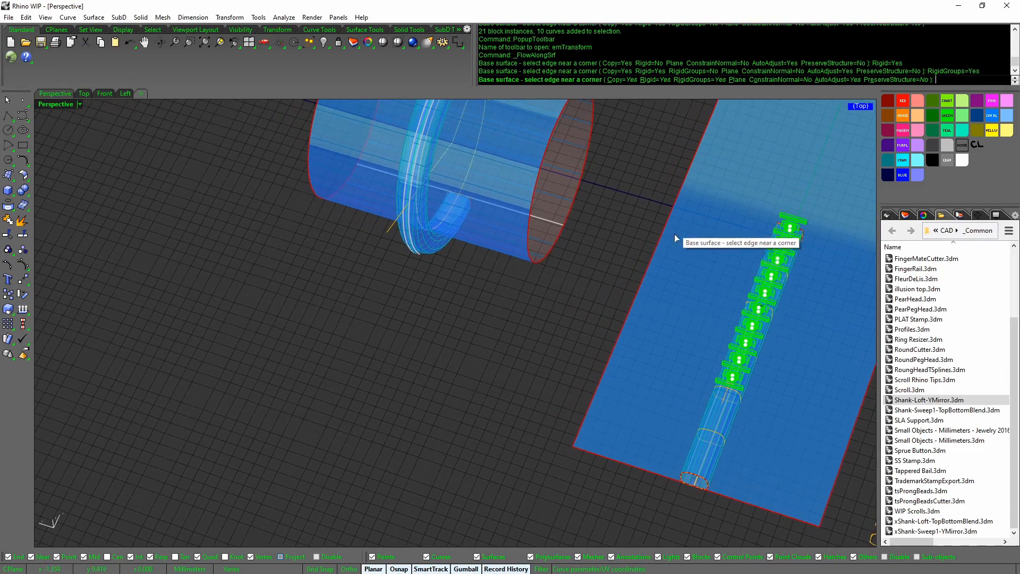
pyautogui.click(640, 312)
pyautogui.moveTo(639, 312)
pyautogui.mouseDown(button='right')
pyautogui.moveTo(631, 307)
pyautogui.moveTo(639, 299)
pyautogui.mouseUp(button='right')
pyautogui.click(463, 305)
pyautogui.moveTo(463, 305); pyautogui.dragTo(642, 174, button='right')
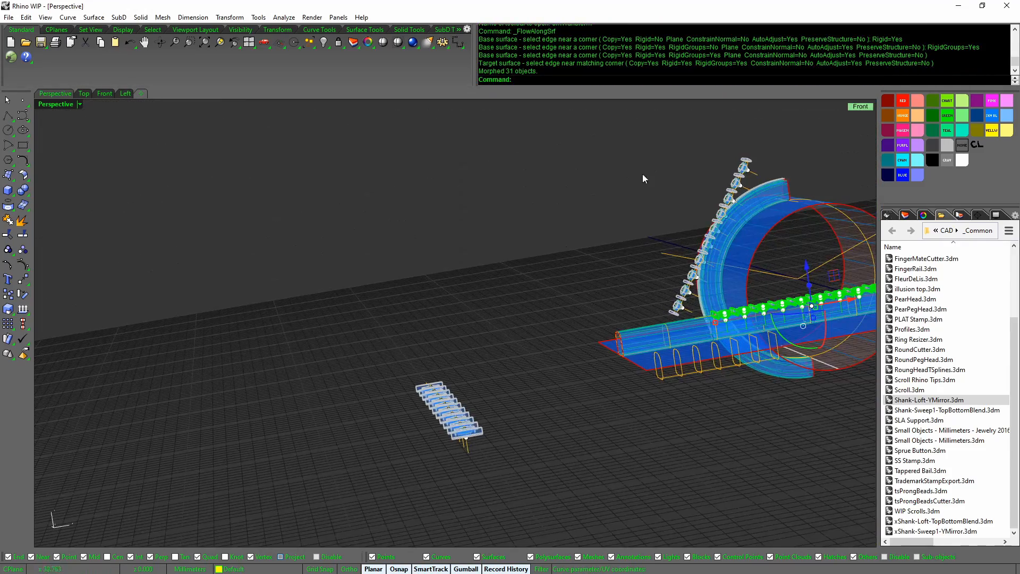
pyautogui.moveTo(670, 228)
pyautogui.mouseDown(button='right')
pyautogui.moveTo(655, 229)
pyautogui.moveTo(651, 183)
pyautogui.moveTo(674, 210)
pyautogui.mouseUp(button='right')
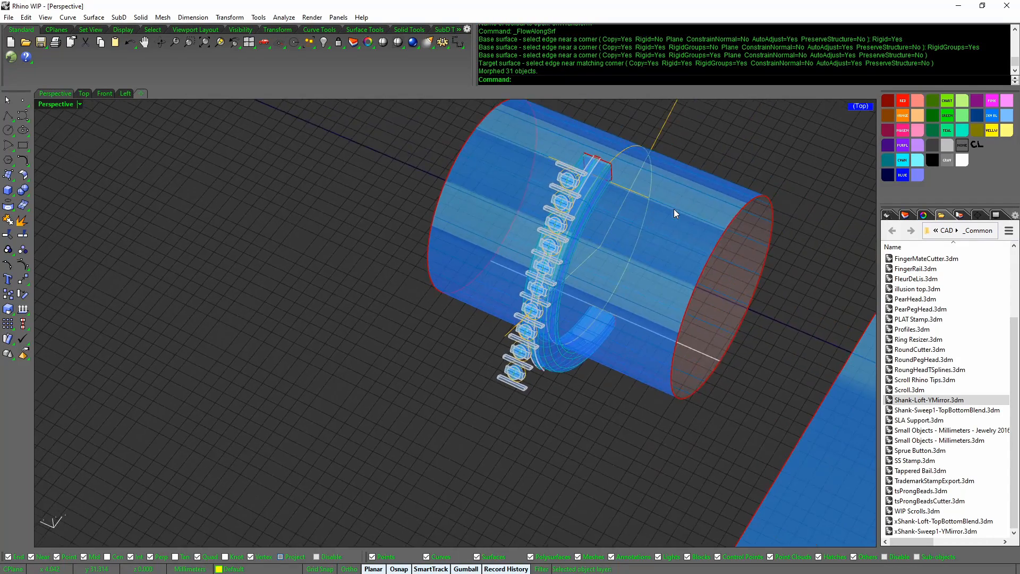
# Undo and redo the flow with RigidGroups=No, picking the plane edge then the cylinder edge
pyautogui.hotkey('ctrl', 'z')
pyautogui.middleClick(674, 237)
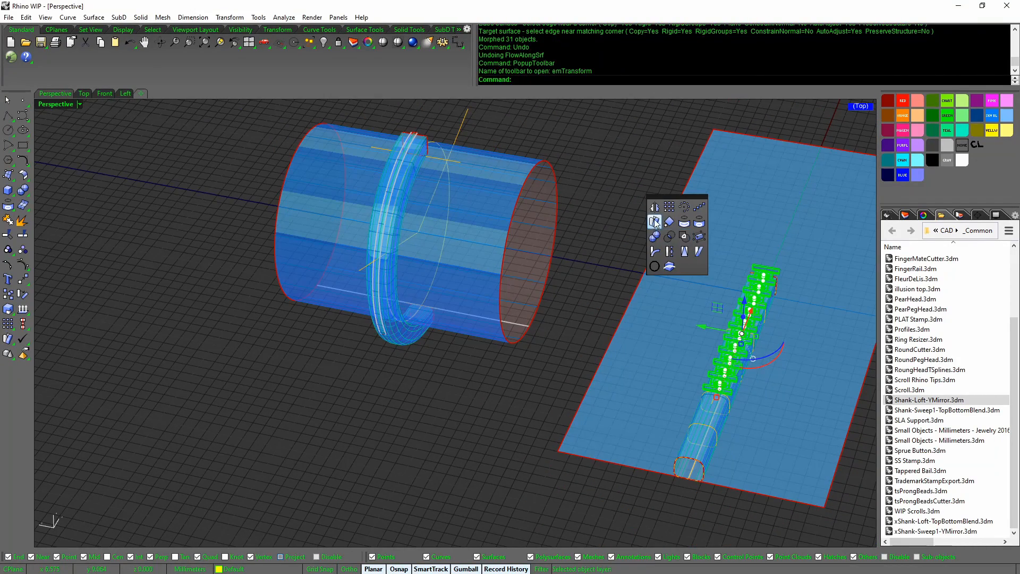
pyautogui.click(654, 222)
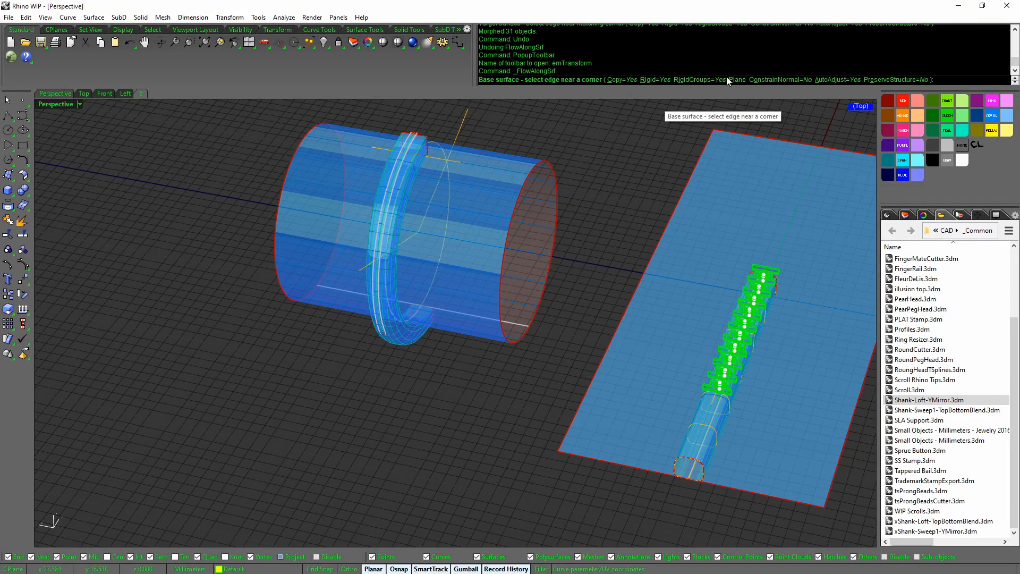
pyautogui.click(704, 80)
pyautogui.click(607, 351)
pyautogui.moveTo(604, 352); pyautogui.dragTo(553, 298, button='right')
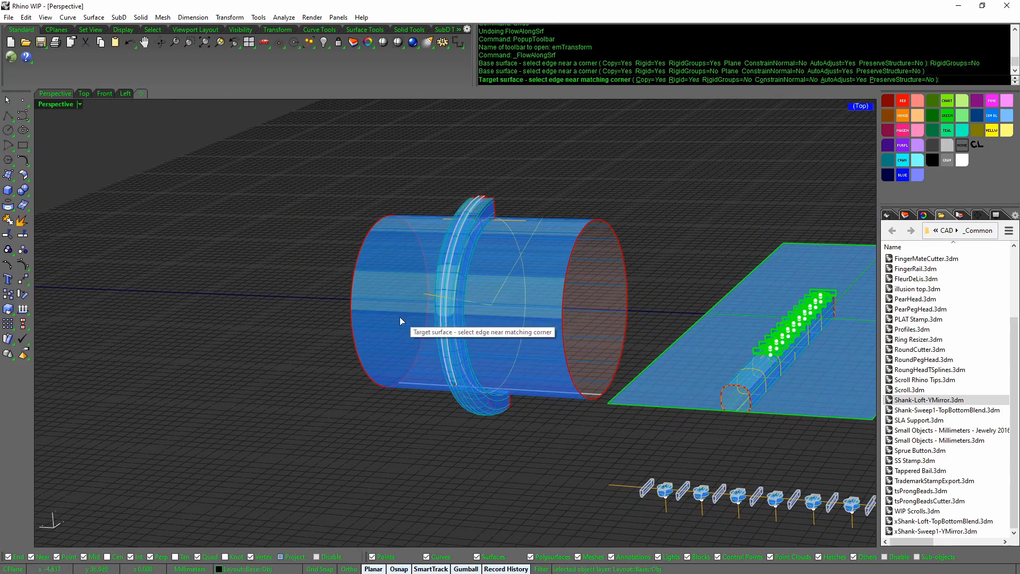
pyautogui.click(380, 337)
pyautogui.moveTo(479, 305); pyautogui.dragTo(639, 323, button='right')
# Deselect the flat gems and drag selected curve points to refine the flowed curves
pyautogui.scroll(-8, 635, 312)
pyautogui.click(660, 296)
pyautogui.scroll(-6, 659, 296)
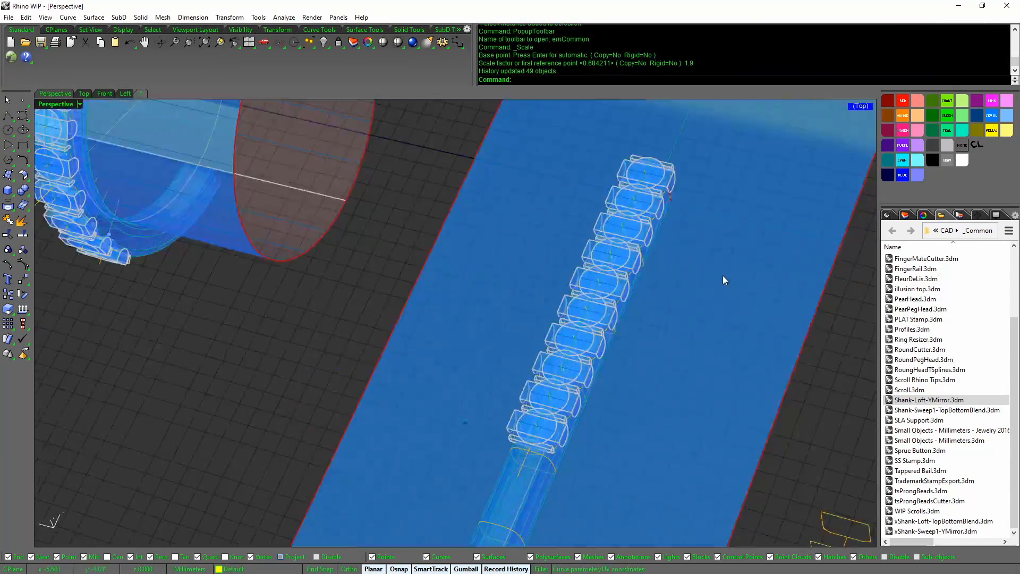
pyautogui.moveTo(516, 296); pyautogui.dragTo(427, 542)
pyautogui.moveTo(427, 545); pyautogui.dragTo(426, 543)
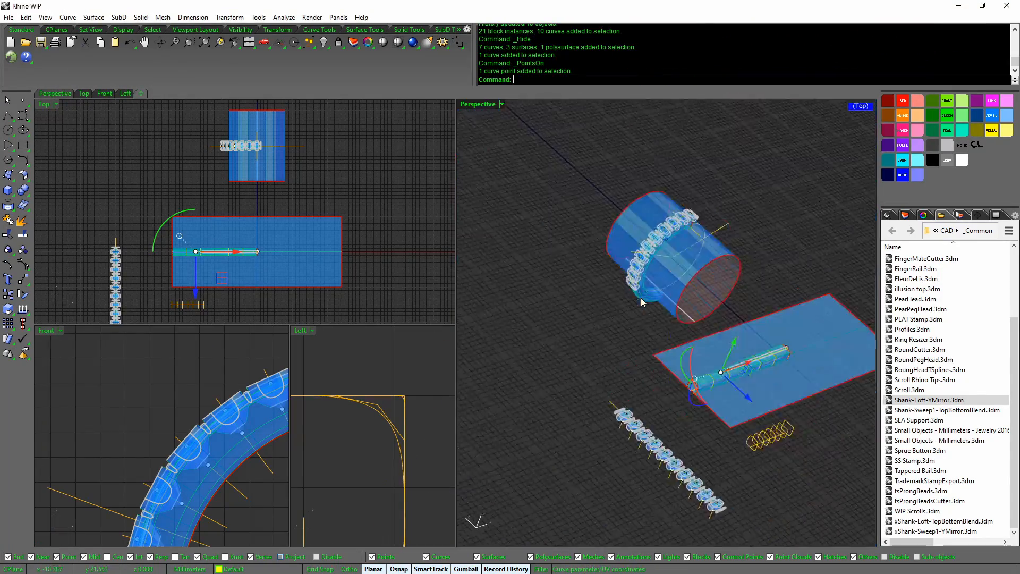
pyautogui.scroll(10, 765, 355)
pyautogui.click(608, 405)
pyautogui.scroll(10, 194, 426)
pyautogui.scroll(8, 608, 405)
pyautogui.moveTo(588, 391); pyautogui.dragTo(579, 393)
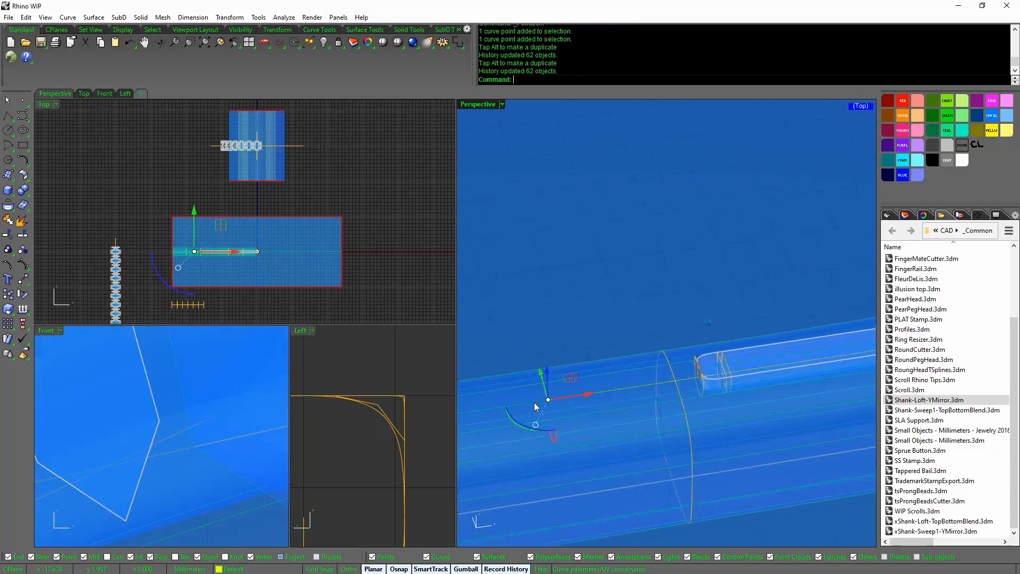
pyautogui.moveTo(739, 347); pyautogui.dragTo(731, 347)
pyautogui.scroll(-12, 690, 350)
pyautogui.moveTo(691, 351); pyautogui.dragTo(651, 341, button='right')
# Ungroup the gem settings and regroup the lower ones, then select the ring surface
pyautogui.scroll(5, 651, 341)
pyautogui.click(632, 371)
pyautogui.hotkey('ctrl', 'shift', 'g')
pyautogui.scroll(4, 632, 371)
pyautogui.moveTo(574, 391); pyautogui.dragTo(696, 534)
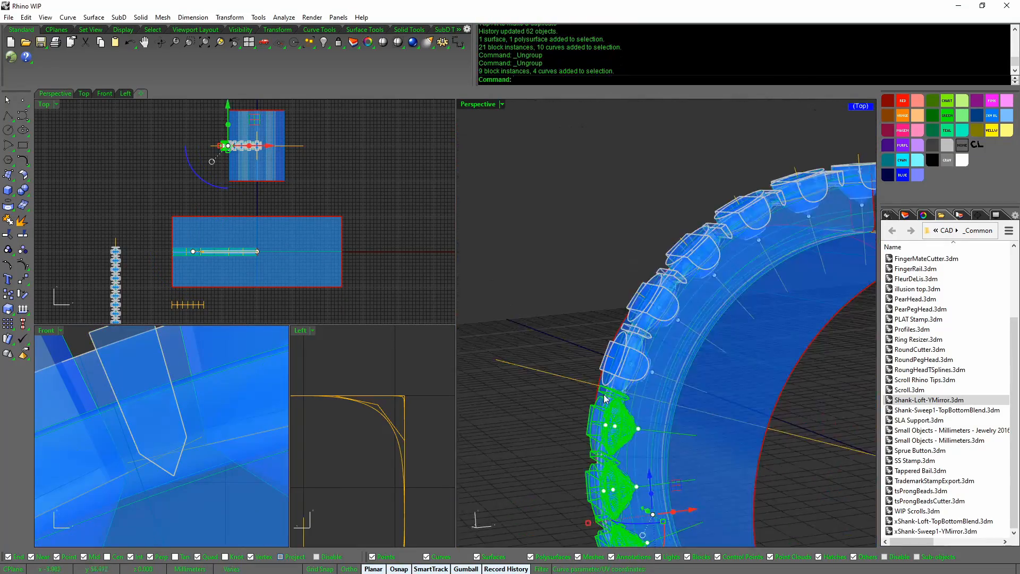
pyautogui.hotkey('ctrl', 'g')
pyautogui.scroll(-6, 661, 364)
pyautogui.click(537, 397)
pyautogui.moveTo(537, 396); pyautogui.dragTo(563, 372, button='right')
pyautogui.scroll(5, 590, 360)
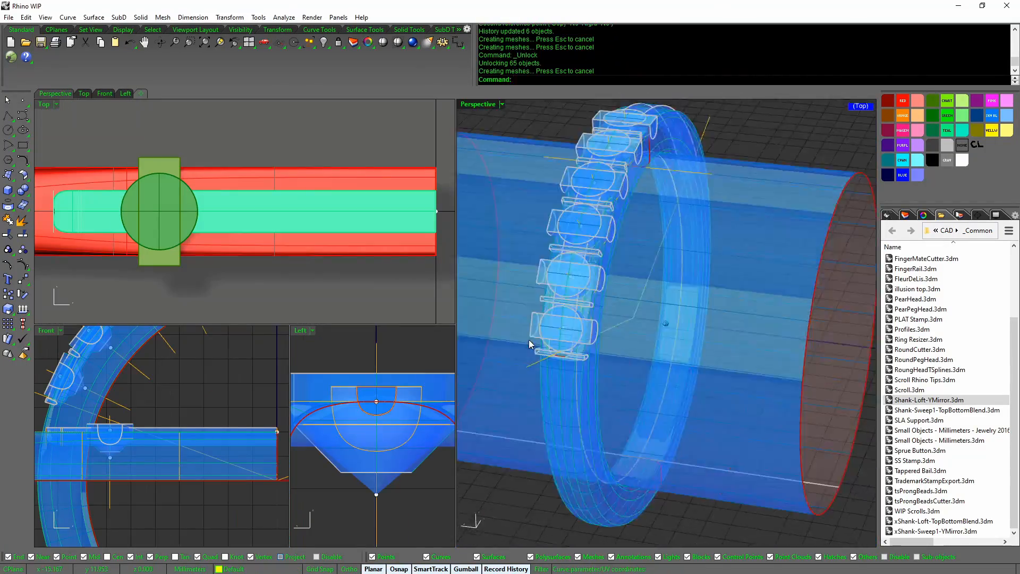
pyautogui.moveTo(529, 344); pyautogui.dragTo(567, 216, button='right')
pyautogui.scroll(5, 567, 216)
# Scale the shank curves wider using a base point and two reference points
pyautogui.scroll(3, 255, 239)
# Widen the bar in the Top view and select the shank curves
pyautogui.moveTo(216, 239); pyautogui.dragTo(200, 239)
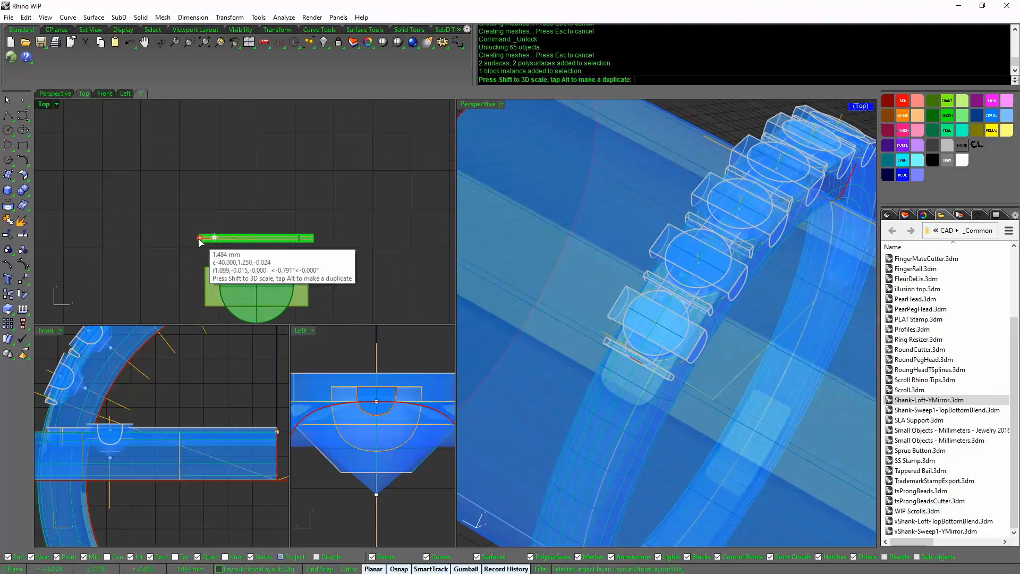
pyautogui.scroll(-6, 633, 227)
pyautogui.click(690, 246)
pyautogui.moveTo(632, 228); pyautogui.dragTo(547, 318)
pyautogui.middleClick(697, 294)
pyautogui.click(696, 299)
pyautogui.moveTo(786, 297)
pyautogui.mouseDown(button='right')
pyautogui.moveTo(810, 367)
pyautogui.moveTo(807, 269)
pyautogui.mouseUp(button='right')
pyautogui.hotkey('ctrl', 'g')
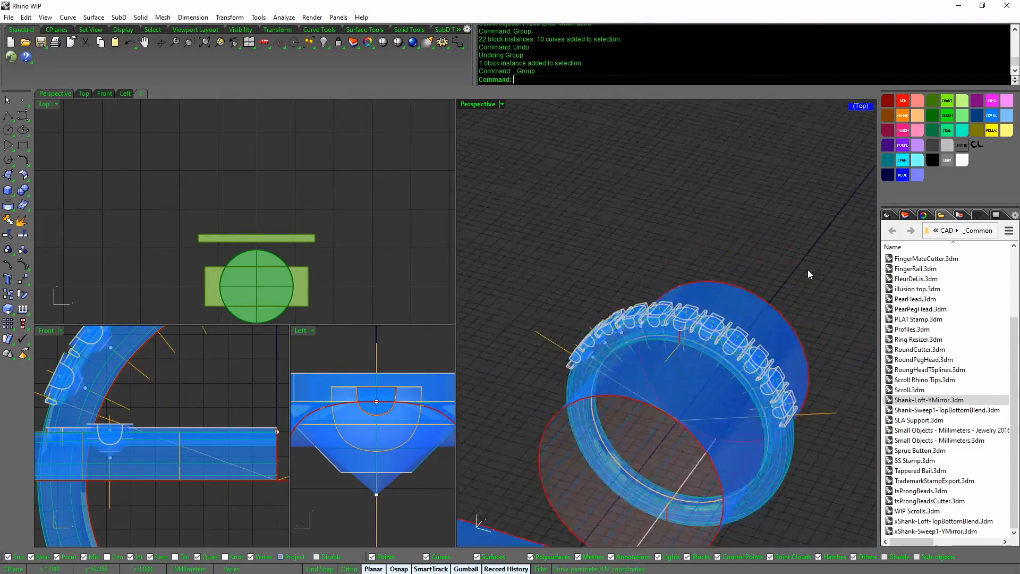
pyautogui.scroll(8, 633, 343)
pyautogui.hotkey('ctrl', 'alt', 's')
pyautogui.scroll(-5, 346, 245)
pyautogui.scroll(5, 305, 180)
pyautogui.click(331, 207)
pyautogui.click(250, 207)
pyautogui.click(228, 211)
# Show the hidden objects, then hide the selection and orbit around the ring
pyautogui.scroll(-8, 757, 340)
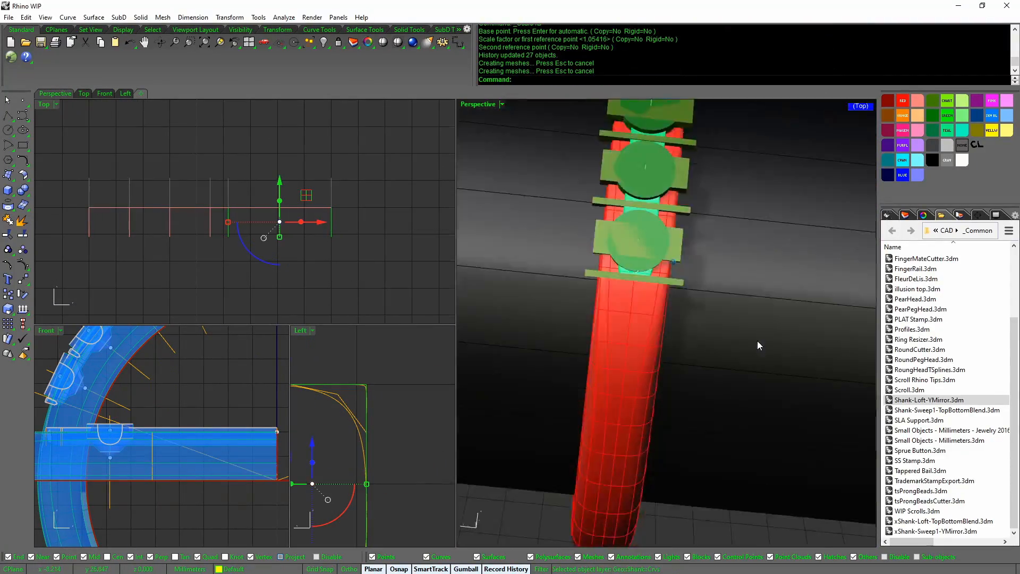
pyautogui.hotkey('ctrl', 'alt', 'h')
pyautogui.moveTo(757, 340); pyautogui.dragTo(668, 325, button='right')
pyautogui.hotkey('ctrl', 'h')
pyautogui.moveTo(785, 332); pyautogui.dragTo(806, 355, button='right')
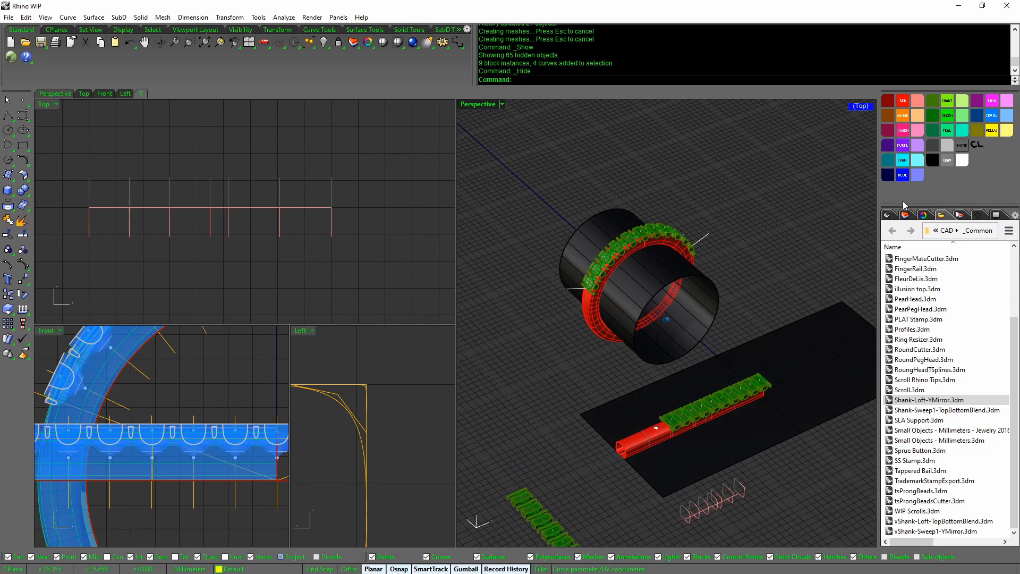
# Turn on the Sprue layer and orbit around the ring, strip and sprue
pyautogui.click(906, 214)
pyautogui.scroll(-3, 959, 425)
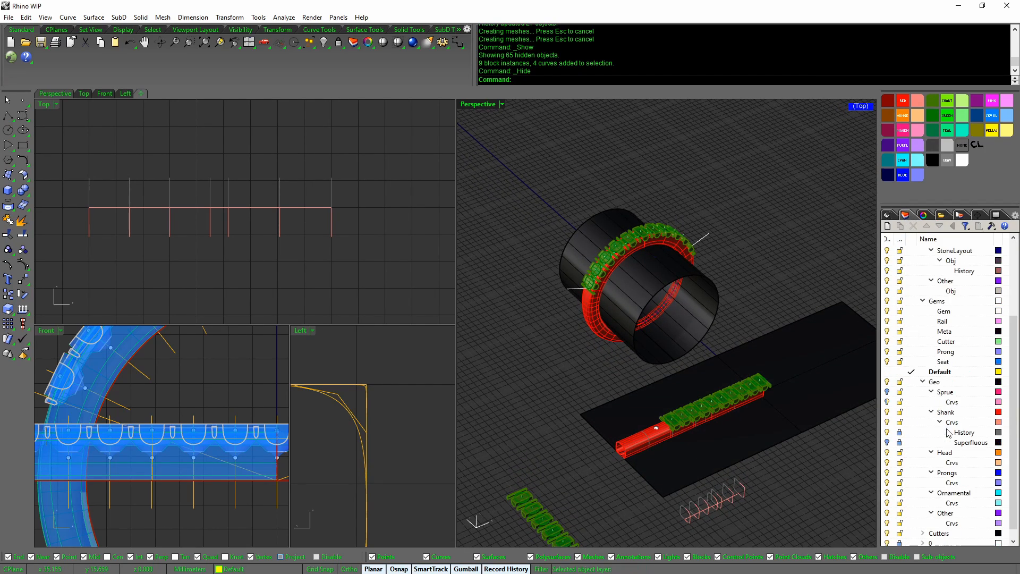
pyautogui.click(887, 392)
pyautogui.moveTo(818, 415); pyautogui.dragTo(856, 396, button='right')
pyautogui.scroll(5, 803, 388)
pyautogui.moveTo(797, 370); pyautogui.dragTo(860, 370, button='right')
# Select and then deselect the strip's objects while viewing the ring and plate obliquely
pyautogui.scroll(-10, 855, 407)
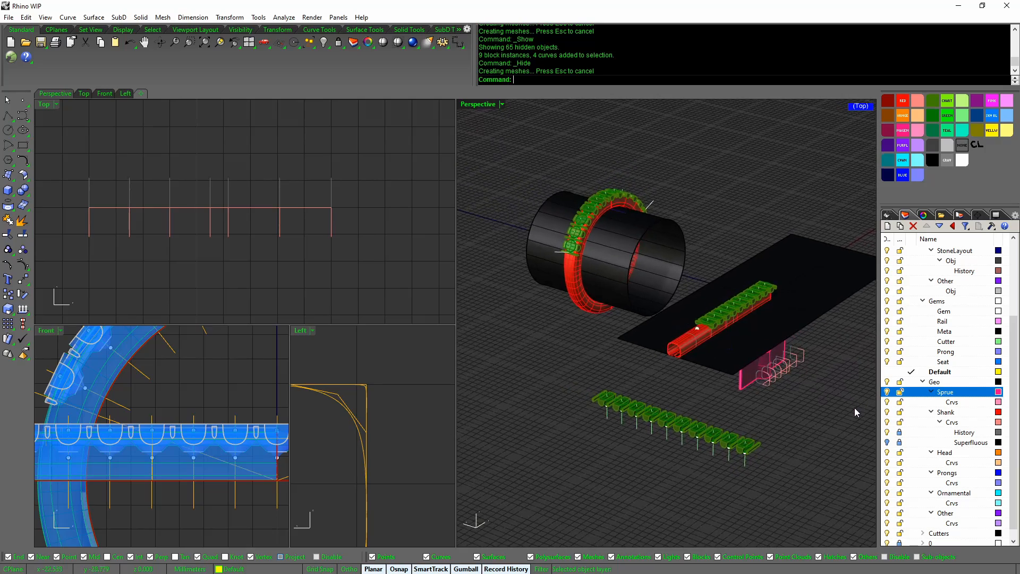
pyautogui.moveTo(844, 395); pyautogui.dragTo(850, 365, button='right')
pyautogui.moveTo(850, 364); pyautogui.dragTo(697, 274)
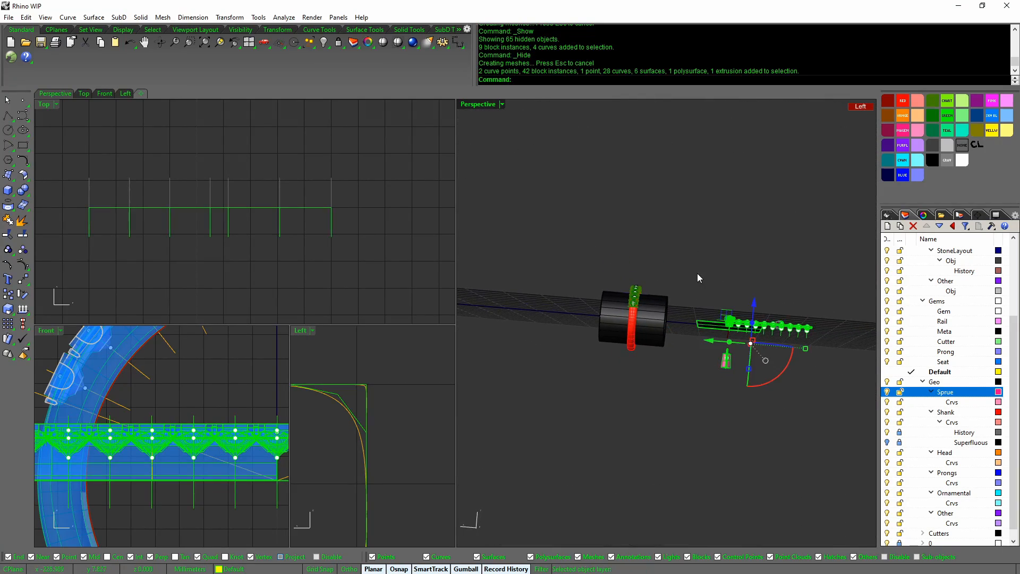
pyautogui.moveTo(697, 273); pyautogui.dragTo(754, 420, button='right')
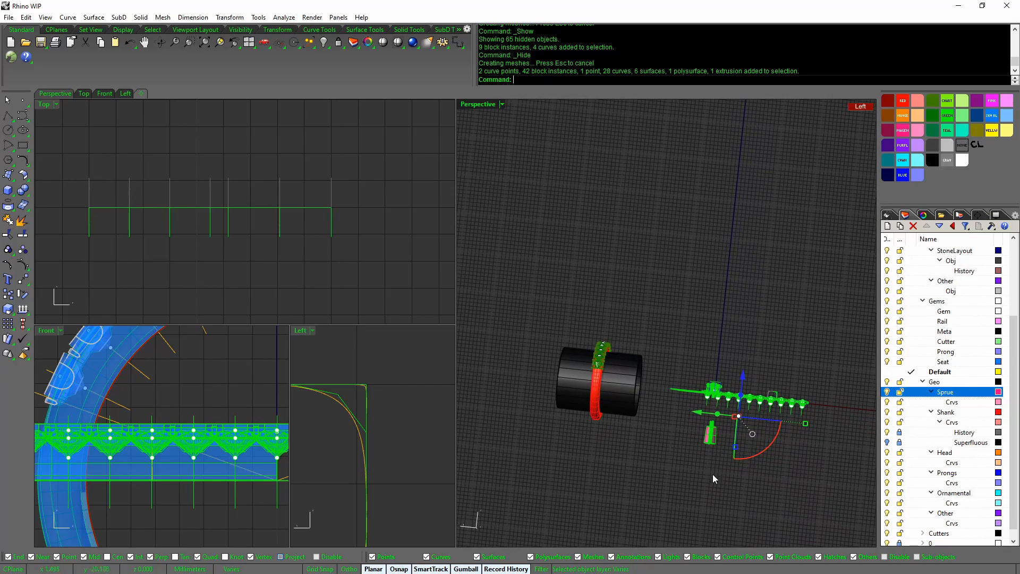
pyautogui.keyDown('ctrl'); pyautogui.moveTo(692, 439); pyautogui.dragTo(696, 438); pyautogui.keyUp('ctrl')
pyautogui.moveTo(696, 437); pyautogui.dragTo(640, 343, button='right')
pyautogui.moveTo(559, 336); pyautogui.dragTo(698, 378, button='right')
pyautogui.click(644, 356)
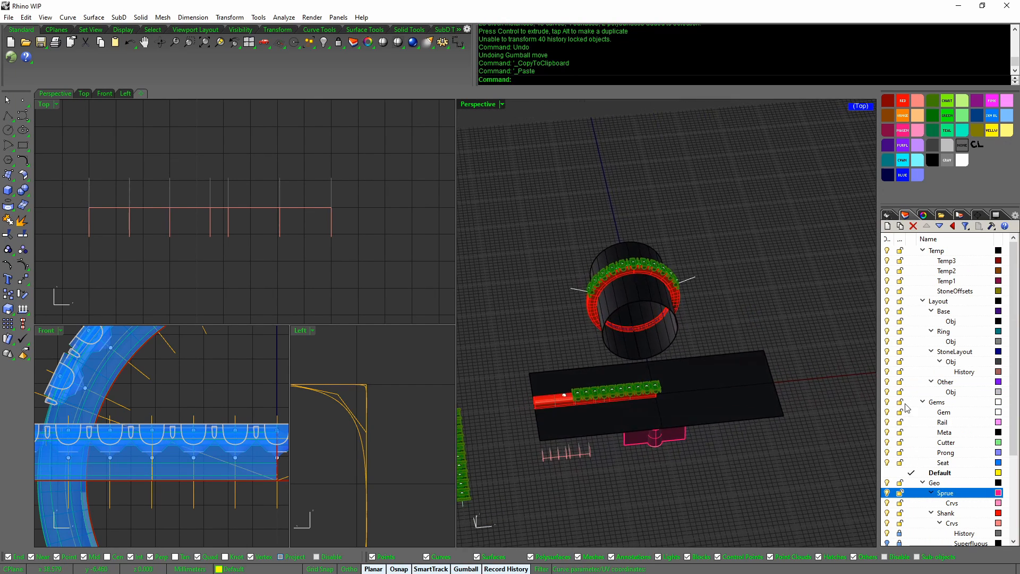
# Hide the Geo, Cutters and Gems layers and view the ring from a low front angle
pyautogui.scroll(-4, 906, 450)
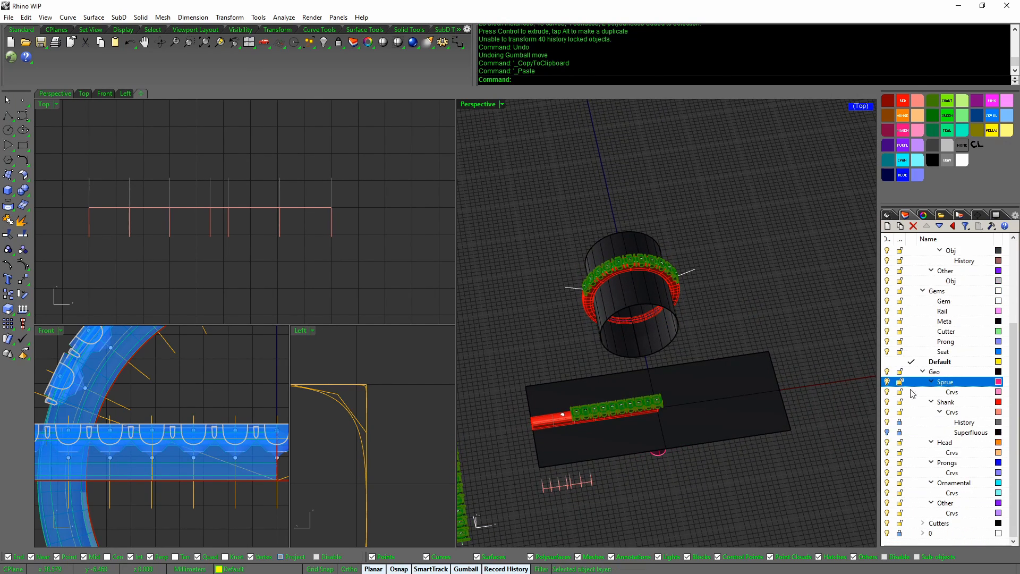
pyautogui.click(888, 372)
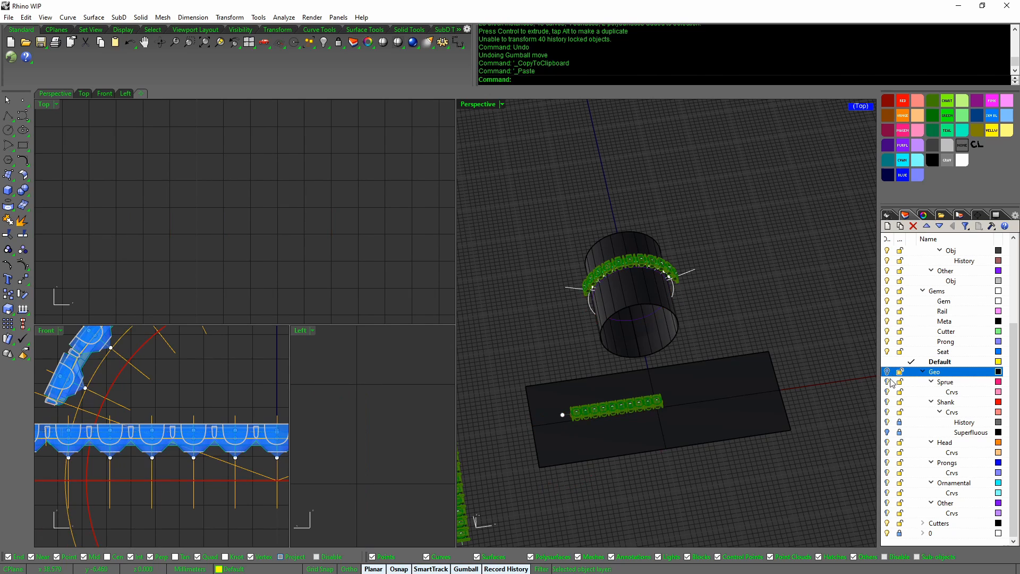
pyautogui.click(887, 523)
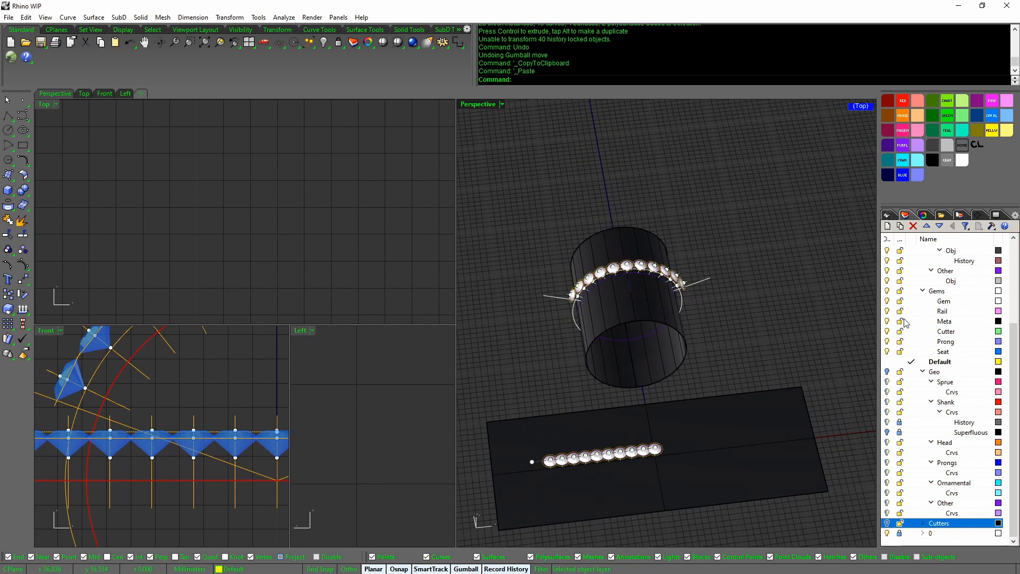
pyautogui.click(887, 290)
pyautogui.moveTo(707, 333); pyautogui.dragTo(536, 394, button='right')
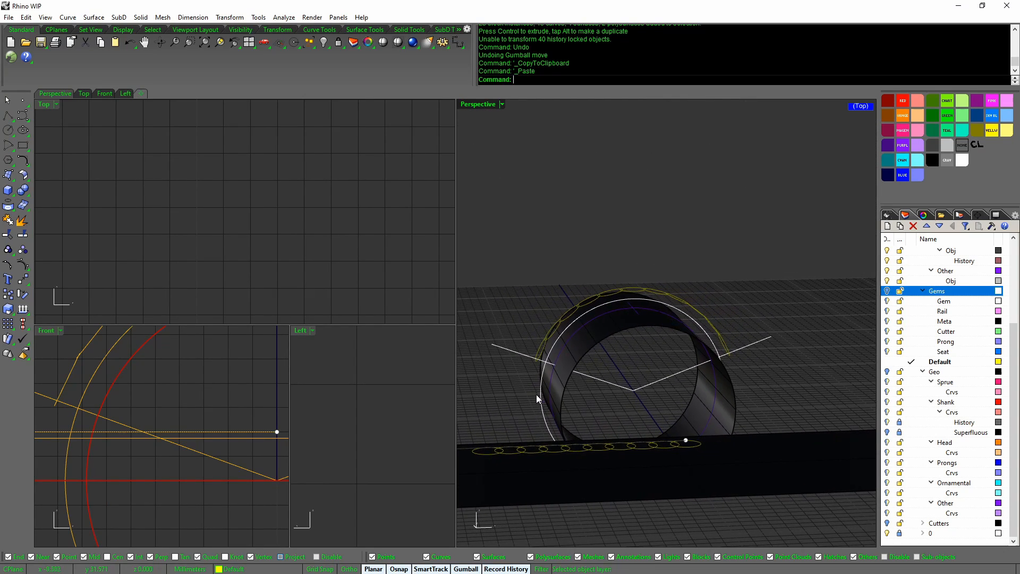
# Unlock layer 0 and check the inner orange circle's properties in the maximized Front view
pyautogui.click(900, 534)
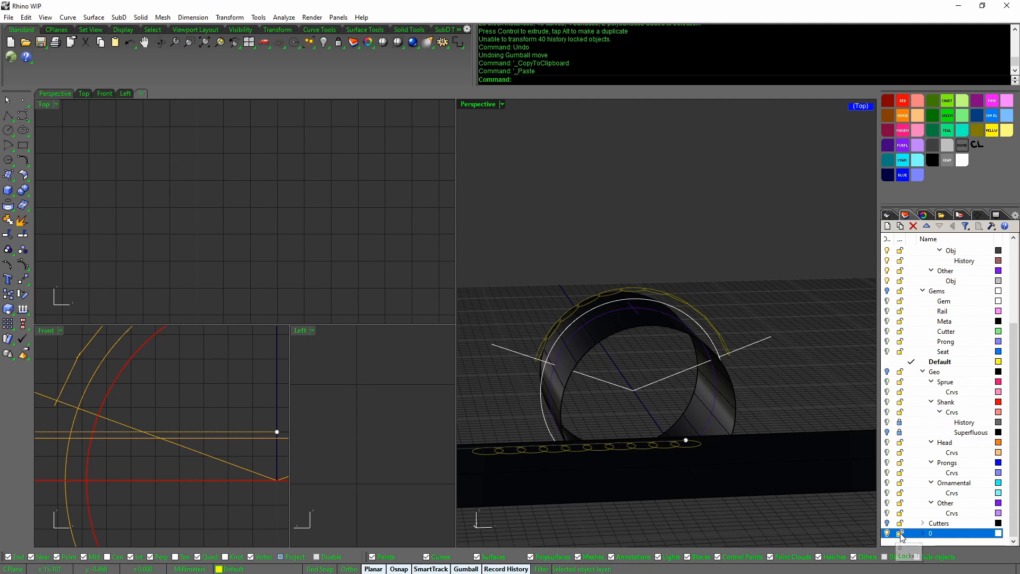
pyautogui.click(497, 347)
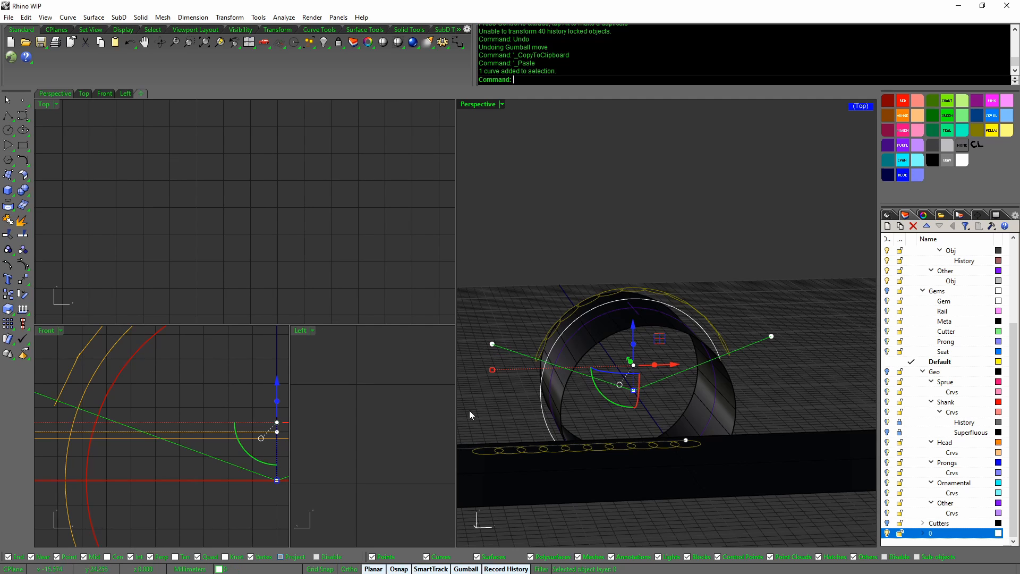
pyautogui.doubleClick(75, 327)
pyautogui.scroll(-5, 309, 394)
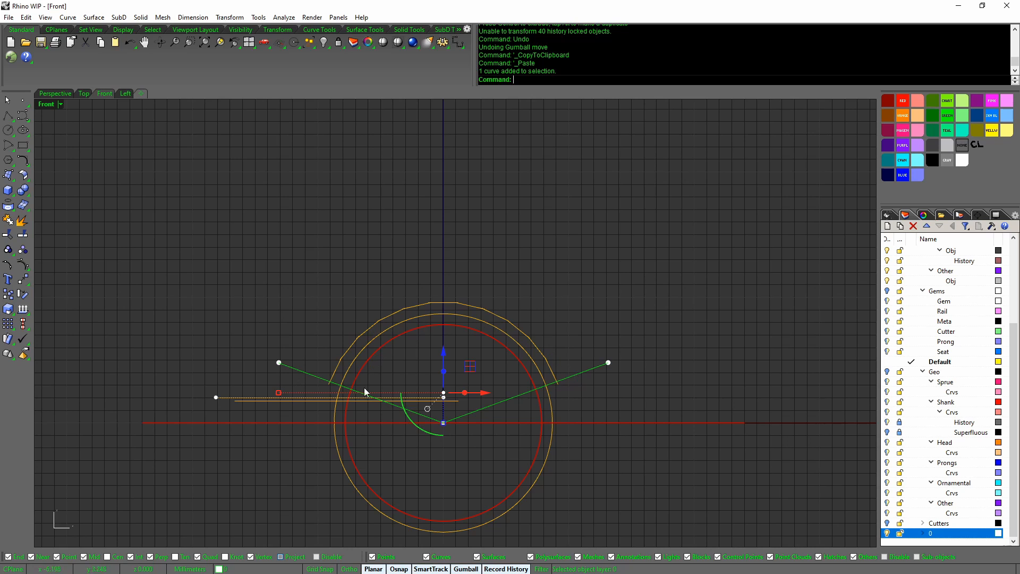
pyautogui.moveTo(383, 447); pyautogui.dragTo(391, 456, button='right')
pyautogui.click(343, 448)
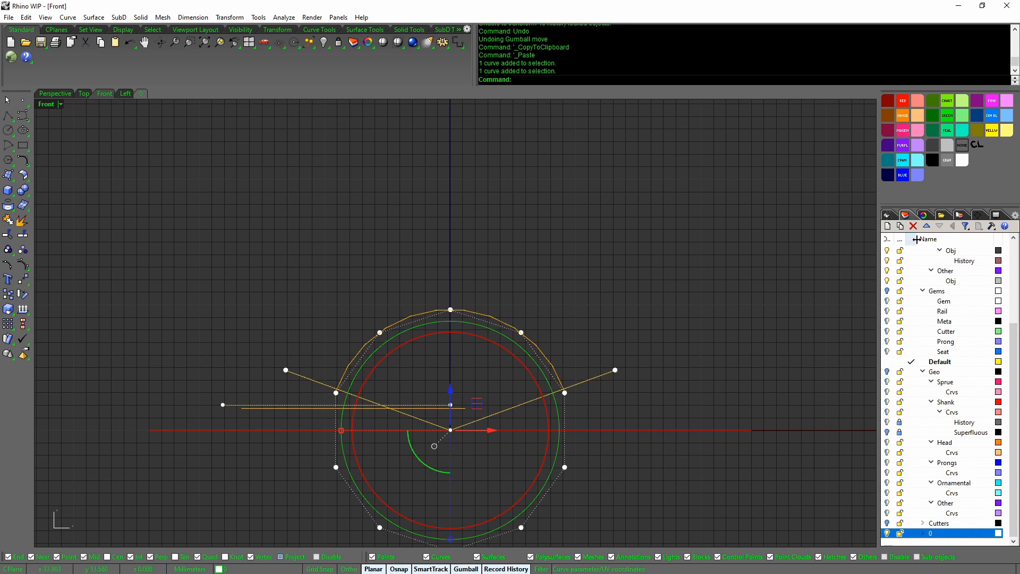
pyautogui.click(923, 216)
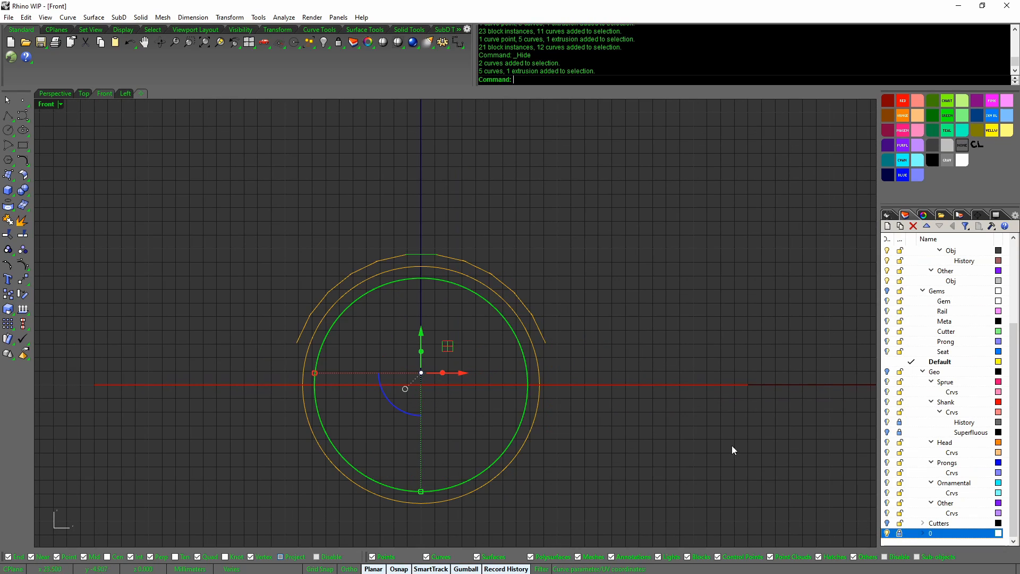
pyautogui.click(725, 440)
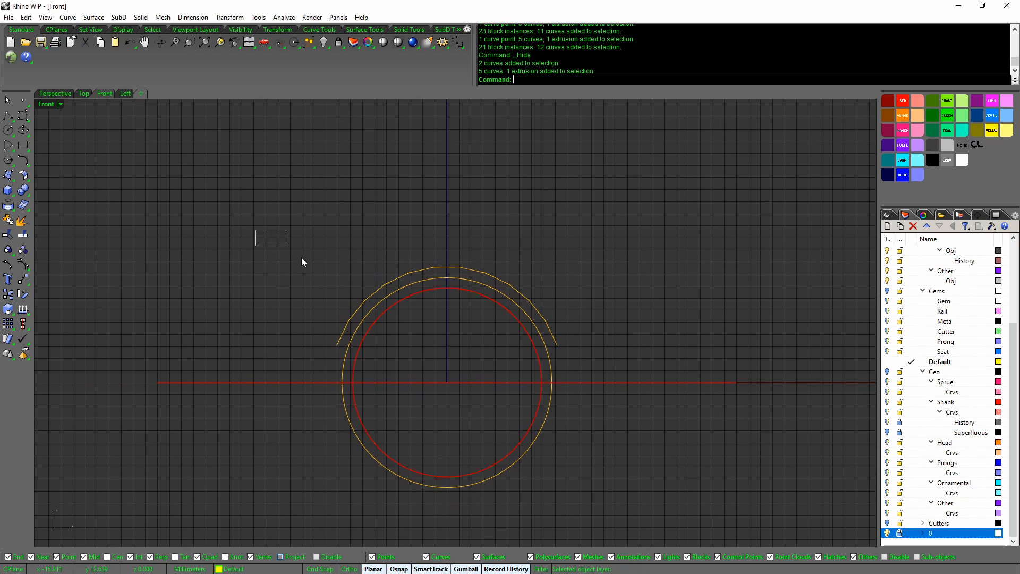
# Scale2D the ring curves from the origin, from the inner circle bottom to the outer circle bottom
pyautogui.moveTo(301, 257); pyautogui.dragTo(632, 533)
pyautogui.keyDown('ctrl'); pyautogui.moveTo(630, 530); pyautogui.dragTo(579, 452, button='right'); pyautogui.keyUp('ctrl')
pyautogui.middleClick(579, 452)
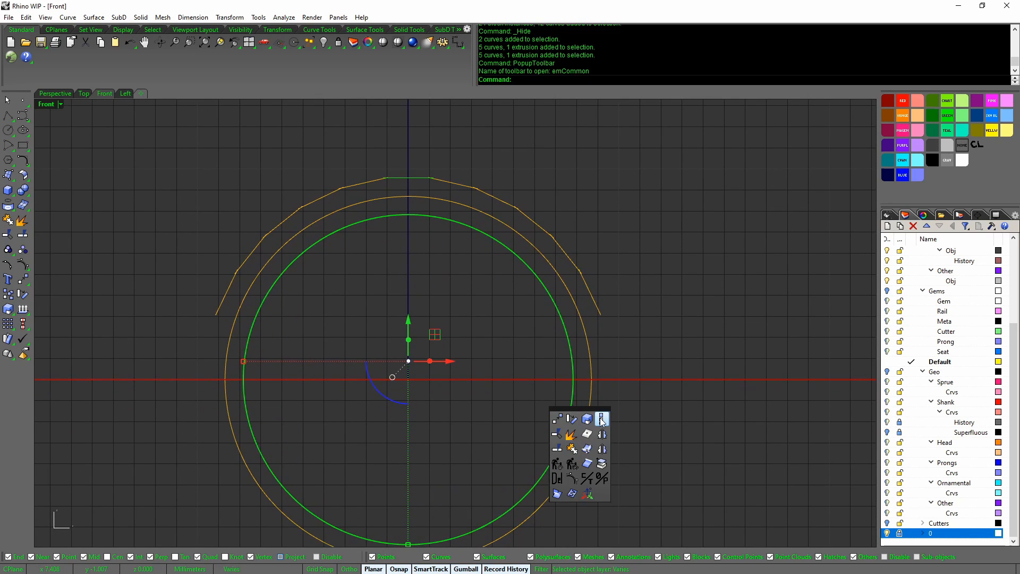
pyautogui.click(601, 420)
pyautogui.click(408, 379)
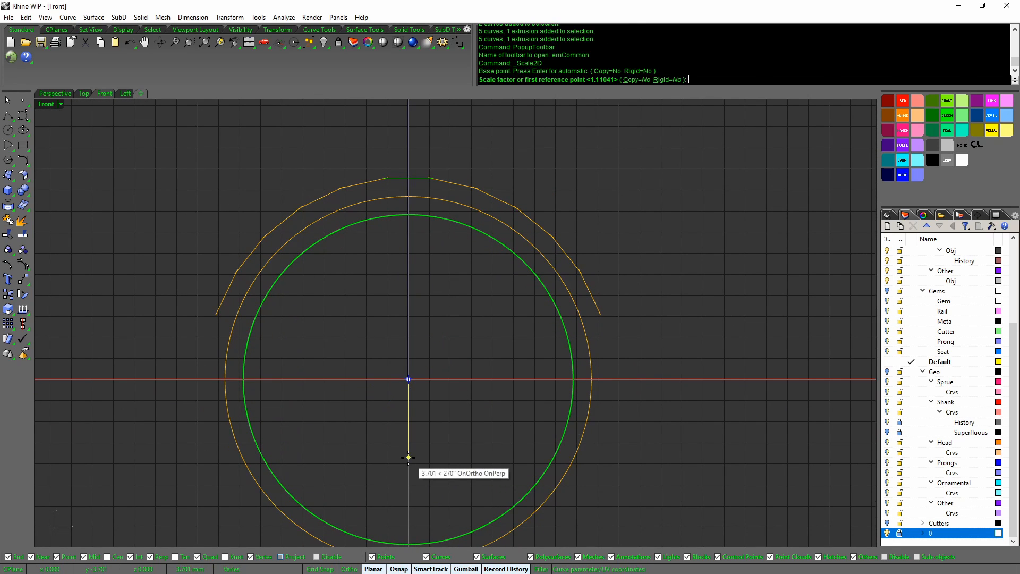
pyautogui.keyDown('ctrl'); pyautogui.moveTo(418, 488); pyautogui.dragTo(407, 526, button='right'); pyautogui.keyUp('ctrl')
pyautogui.moveTo(407, 526); pyautogui.dragTo(374, 480, button='right')
pyautogui.click(373, 498)
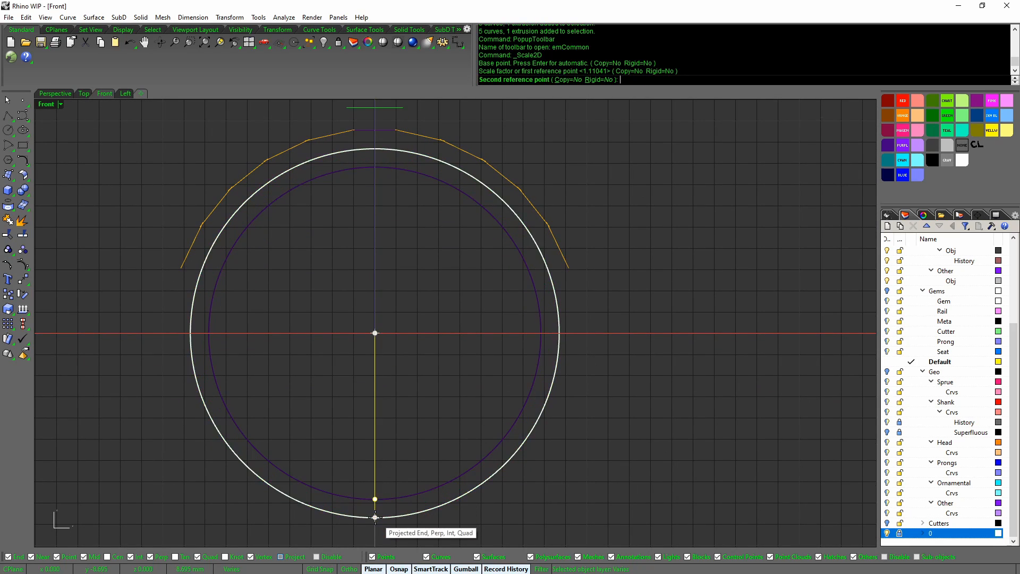
pyautogui.click(375, 516)
# Deselect the scaled circle and bring the Perspective view back to the front
pyautogui.moveTo(415, 442); pyautogui.dragTo(440, 511, button='right')
pyautogui.click(442, 507)
pyautogui.scroll(-2, 442, 508)
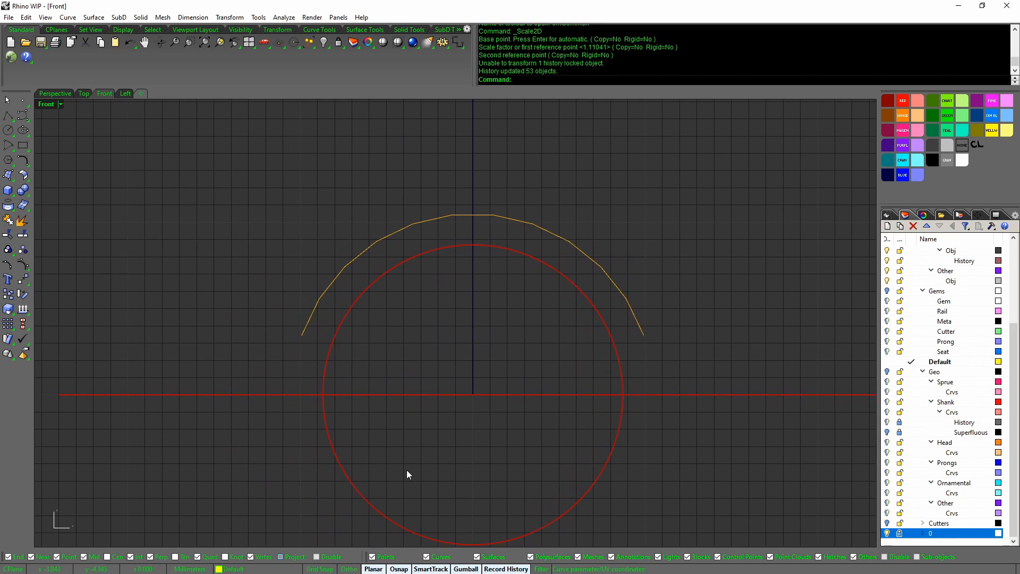
pyautogui.middleClick(430, 439)
pyautogui.click(426, 419)
# Turn the Geo and Cutters layers back on and select the Gems layer
pyautogui.moveTo(428, 421); pyautogui.dragTo(471, 439, button='right')
pyautogui.middleClick(471, 440)
pyautogui.click(886, 372)
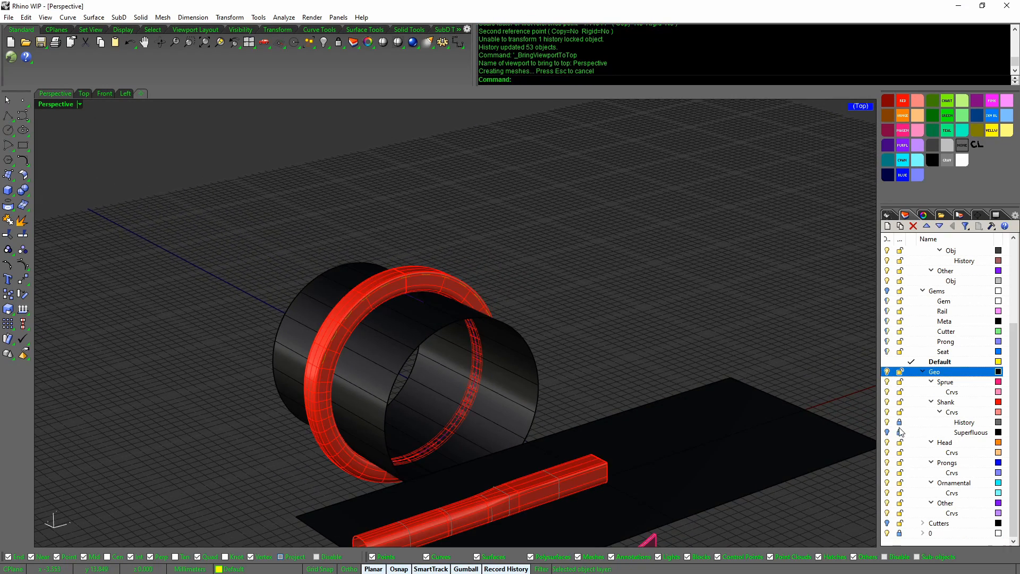
pyautogui.click(887, 524)
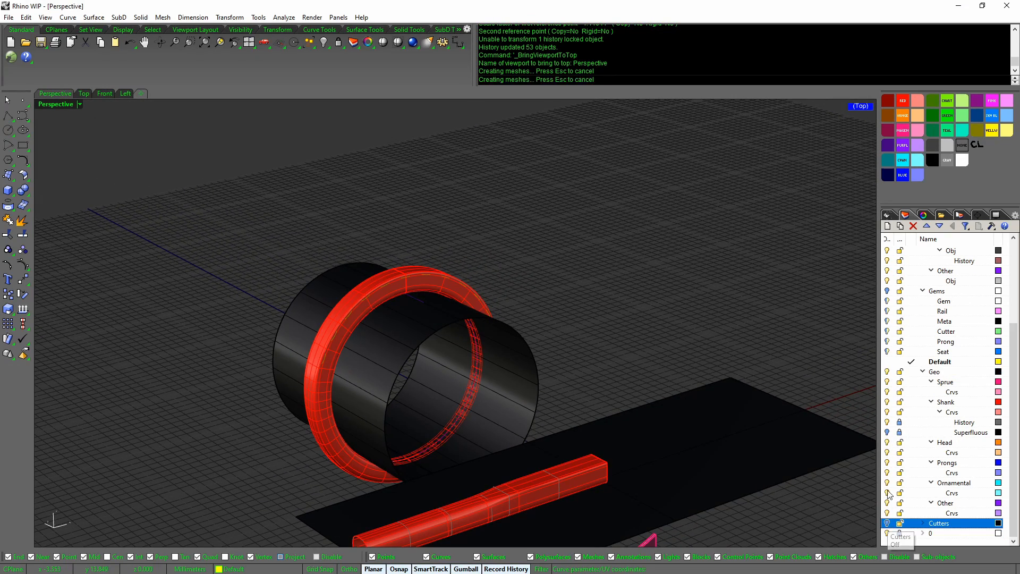
pyautogui.click(888, 291)
# Select the ring shank and open the BoxEdit size, scale and position editor
pyautogui.moveTo(662, 372); pyautogui.dragTo(462, 384, button='right')
pyautogui.scroll(5, 671, 397)
pyautogui.scroll(-6, 670, 397)
pyautogui.click(450, 378)
pyautogui.moveTo(536, 438); pyautogui.dragTo(590, 452, button='right')
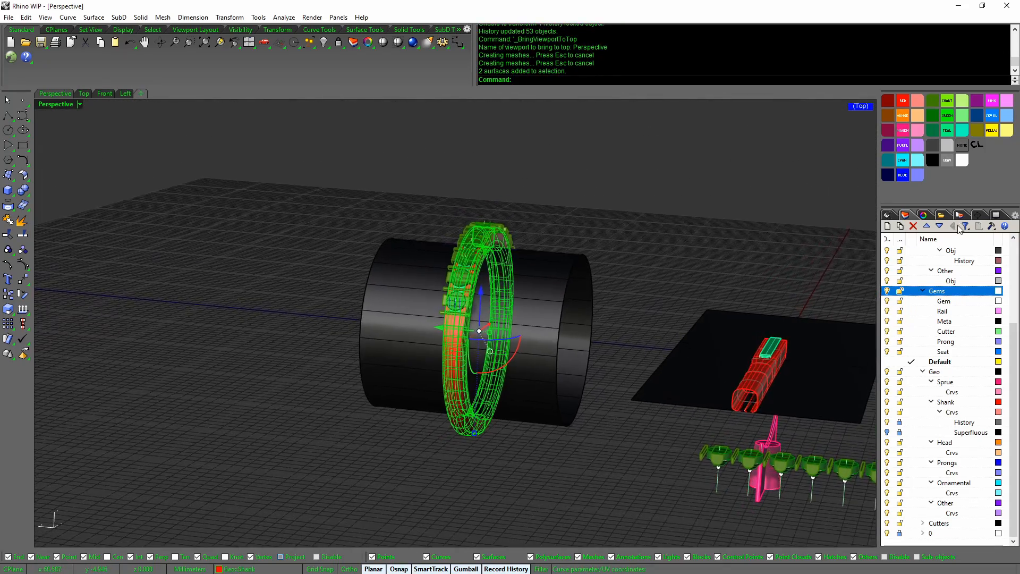
pyautogui.click(980, 215)
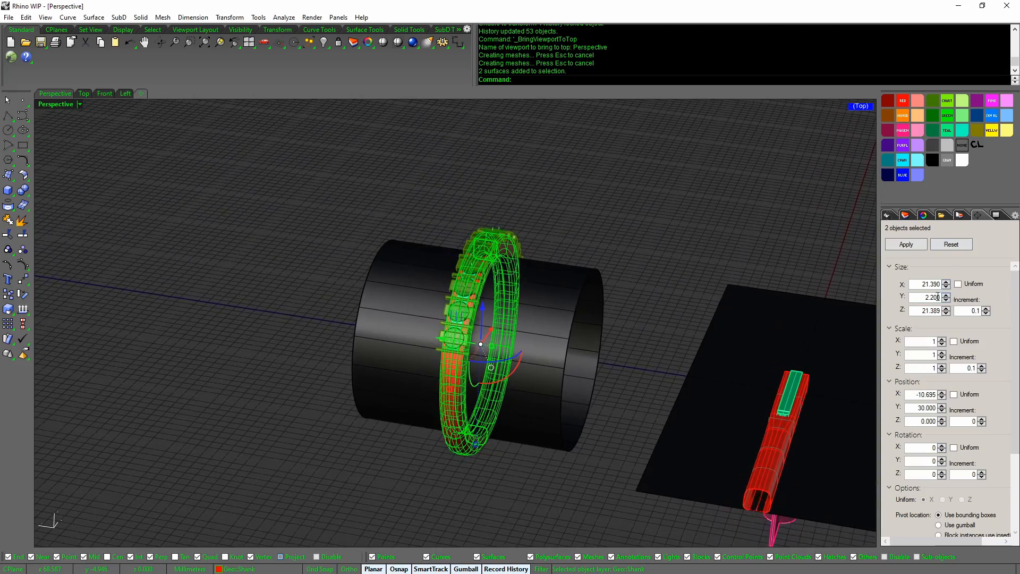
# Deselect the shank and orbit around the ring and cylinder to reveal the row of settings
pyautogui.moveTo(765, 340); pyautogui.dragTo(709, 265, button='right')
pyautogui.scroll(-2, 737, 365)
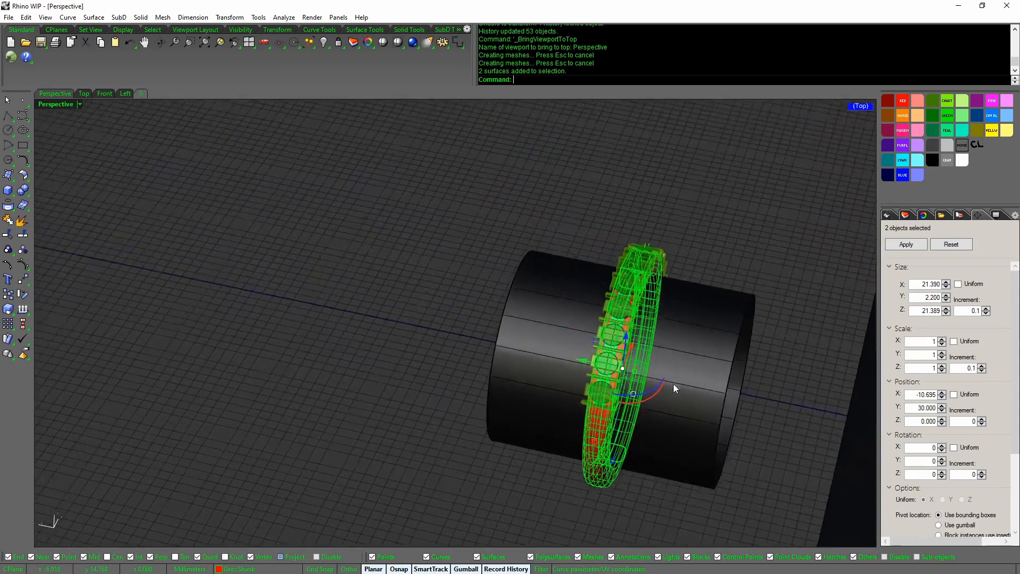
pyautogui.click(758, 363)
pyautogui.moveTo(758, 364); pyautogui.dragTo(453, 369, button='right')
pyautogui.moveTo(521, 269); pyautogui.dragTo(453, 408, button='right')
pyautogui.scroll(6, 450, 407)
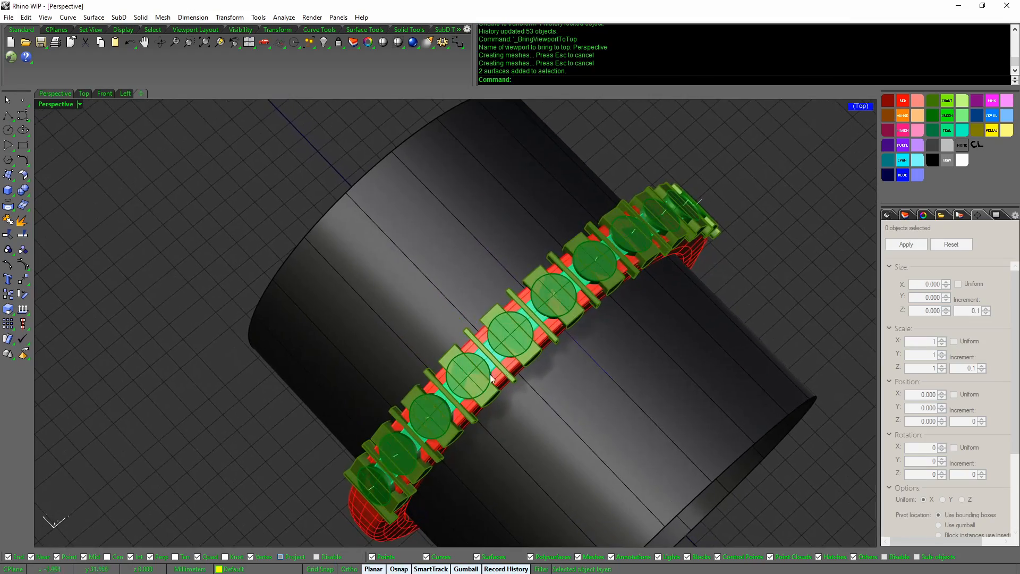
pyautogui.scroll(-2, 553, 288)
# Select a single gem setting block from the band of stone settings, viewed from above
pyautogui.click(550, 291)
pyautogui.scroll(-6, 560, 301)
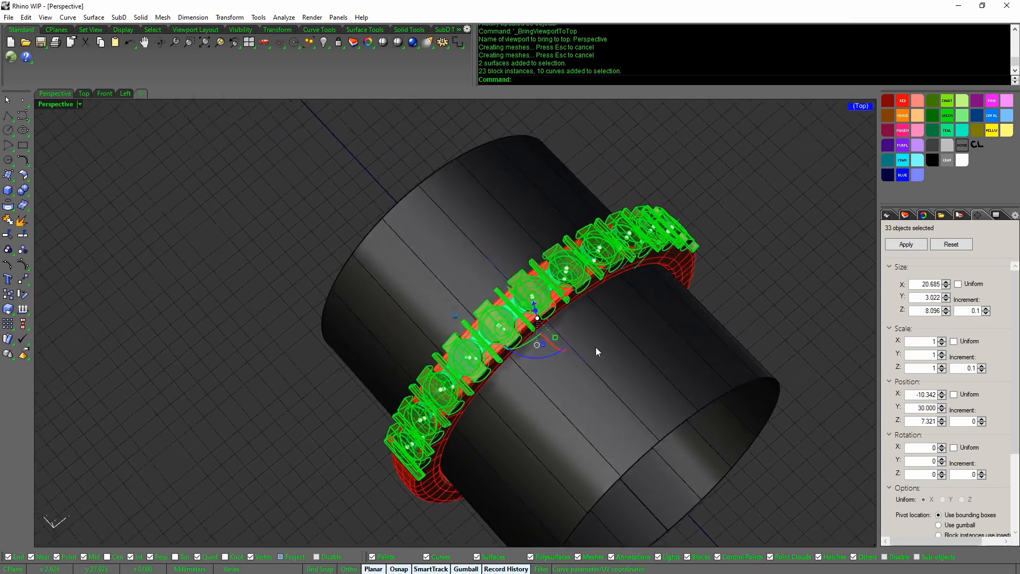
pyautogui.moveTo(596, 351); pyautogui.dragTo(618, 378, button='right')
pyautogui.click(676, 394)
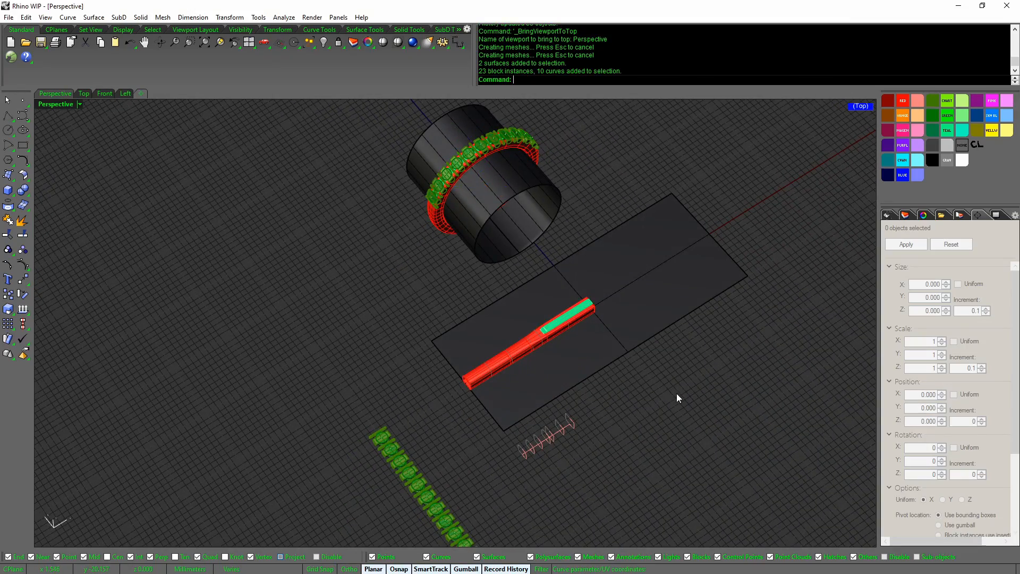
pyautogui.moveTo(677, 393)
pyautogui.mouseDown(button='right')
pyautogui.moveTo(675, 416)
pyautogui.moveTo(650, 398)
pyautogui.moveTo(690, 392)
pyautogui.mouseUp(button='right')
pyautogui.scroll(5, 651, 399)
pyautogui.scroll(3, 665, 390)
pyautogui.click(665, 391)
pyautogui.scroll(6, 691, 392)
pyautogui.middleClick(670, 396)
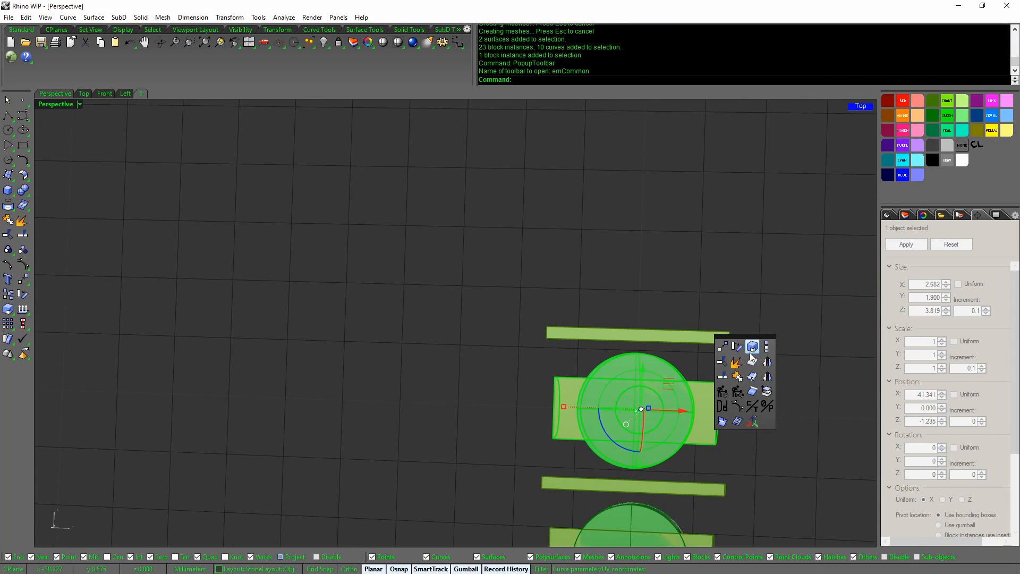
# Scale the gem setting about its centre by a factor of 1.3/1.9
pyautogui.click(750, 352)
pyautogui.click(637, 410)
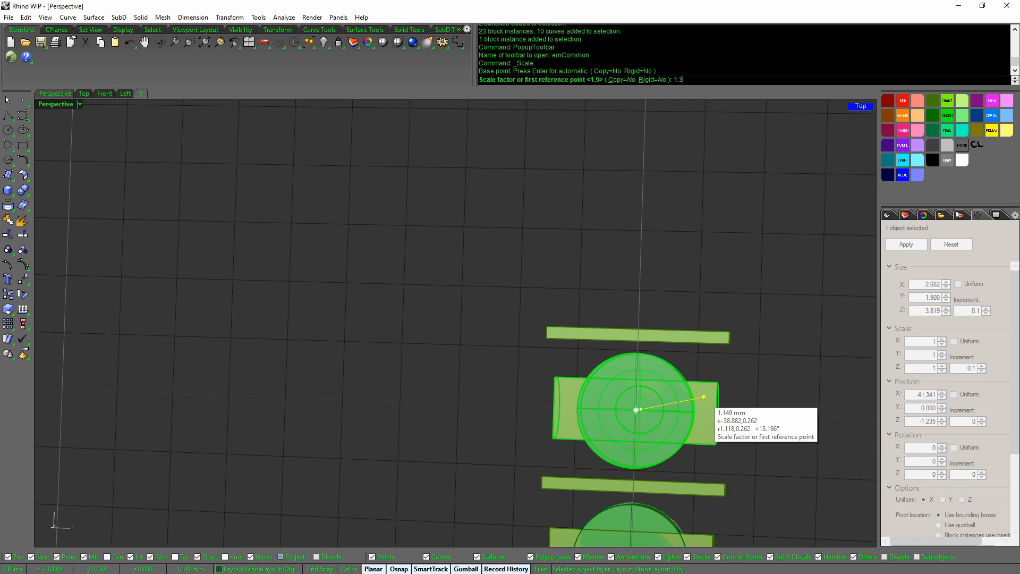
pyautogui.write('1.3/1.9')
pyautogui.press('Return')
pyautogui.click(712, 387)
pyautogui.click(669, 387)
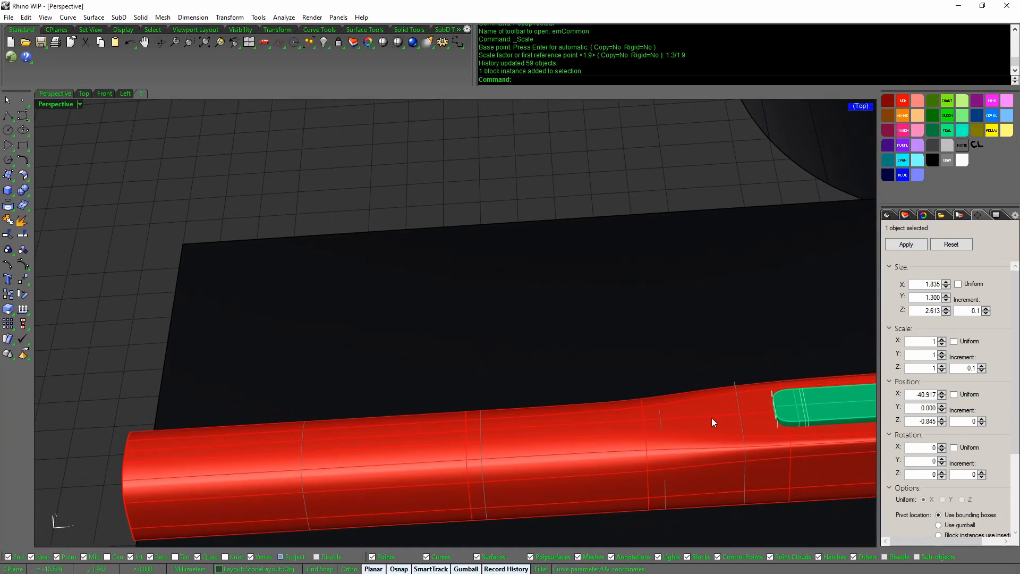
# Show the hidden shank tube again with ShowSelected, then deselect it
pyautogui.click(706, 417)
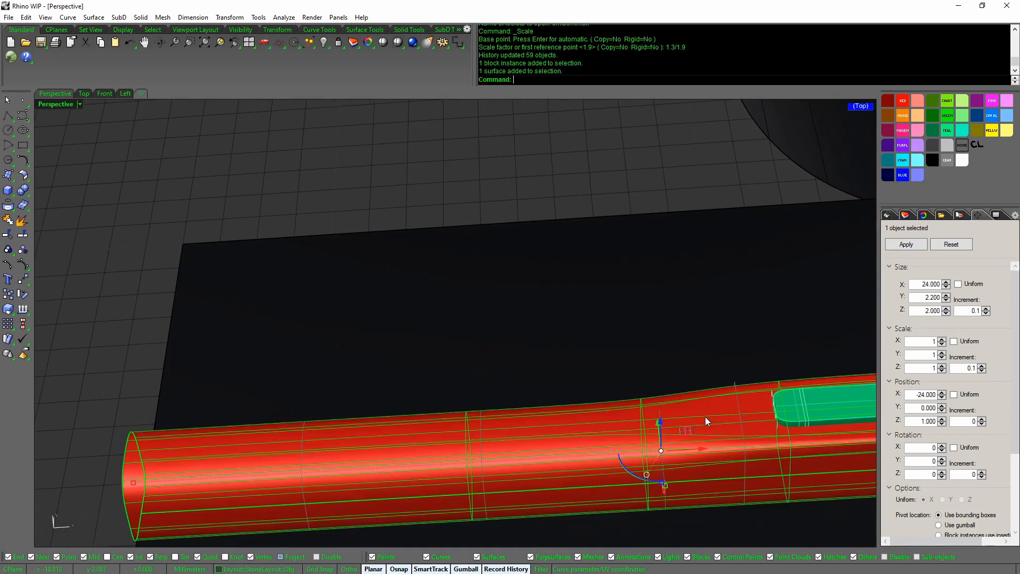
pyautogui.middleClick(686, 342)
pyautogui.click(680, 290)
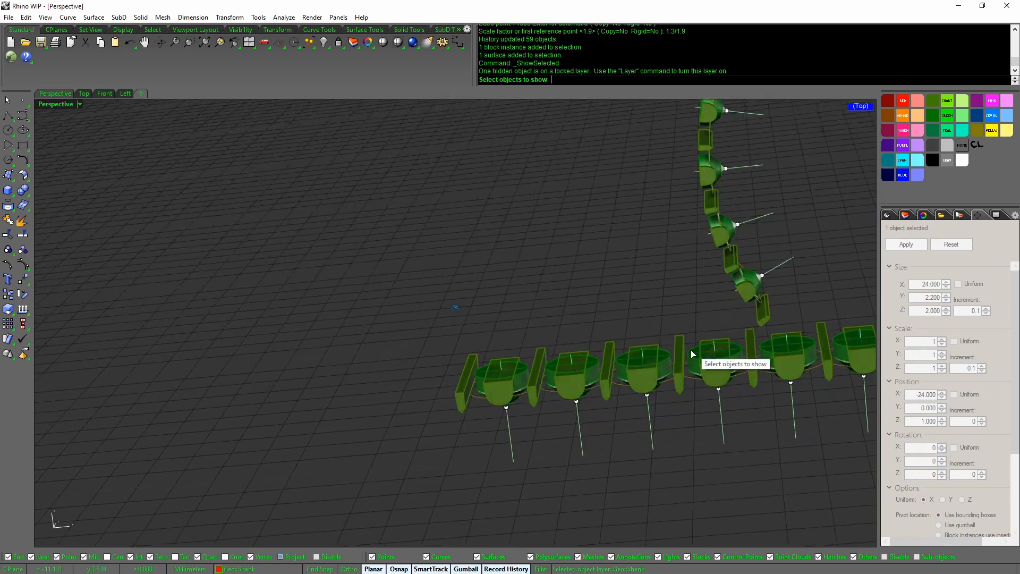
pyautogui.click(554, 375)
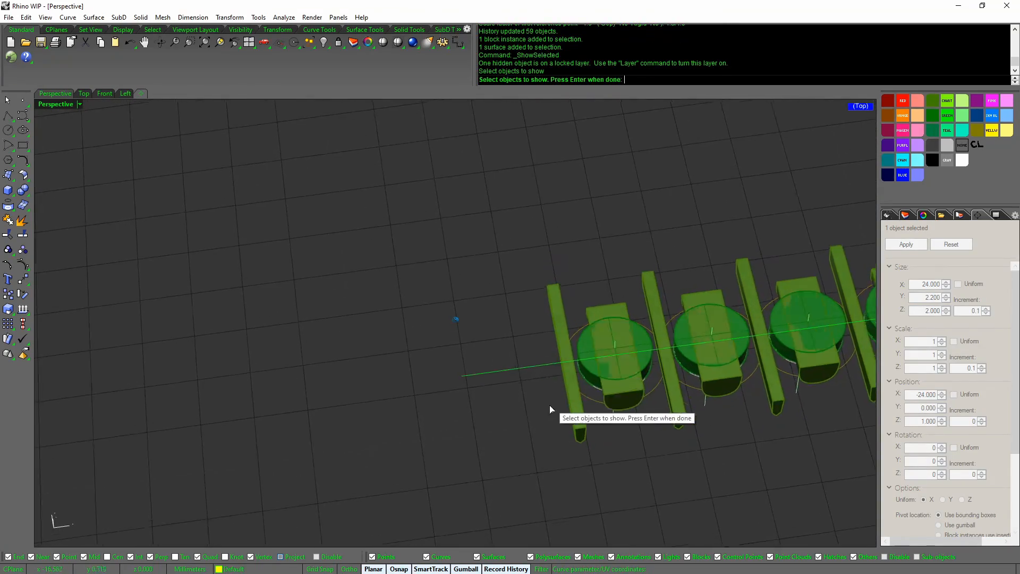
pyautogui.rightClick(549, 403)
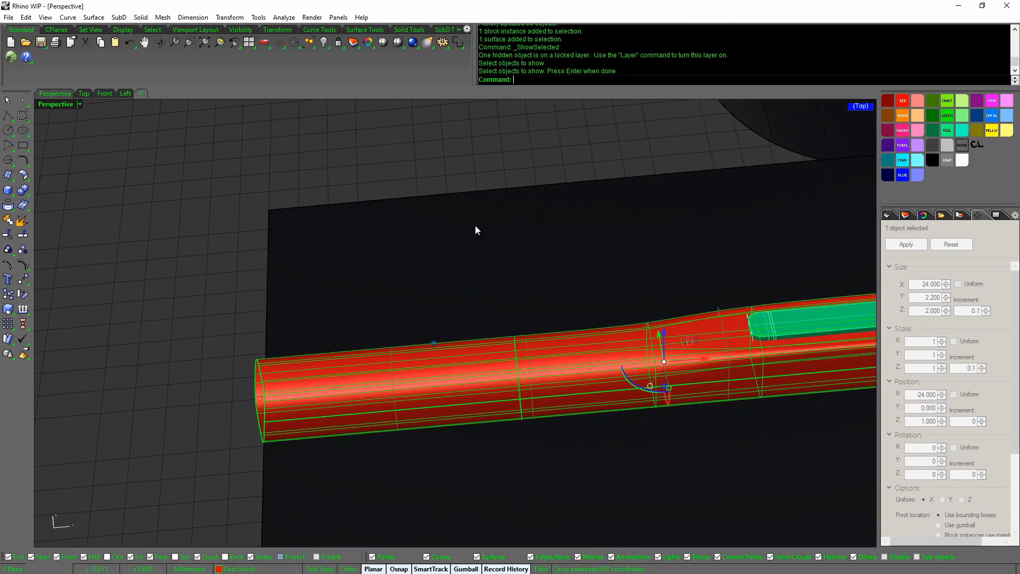
pyautogui.click(487, 219)
# Turn on control points for the rail curve running inside the shank tube
pyautogui.click(610, 420)
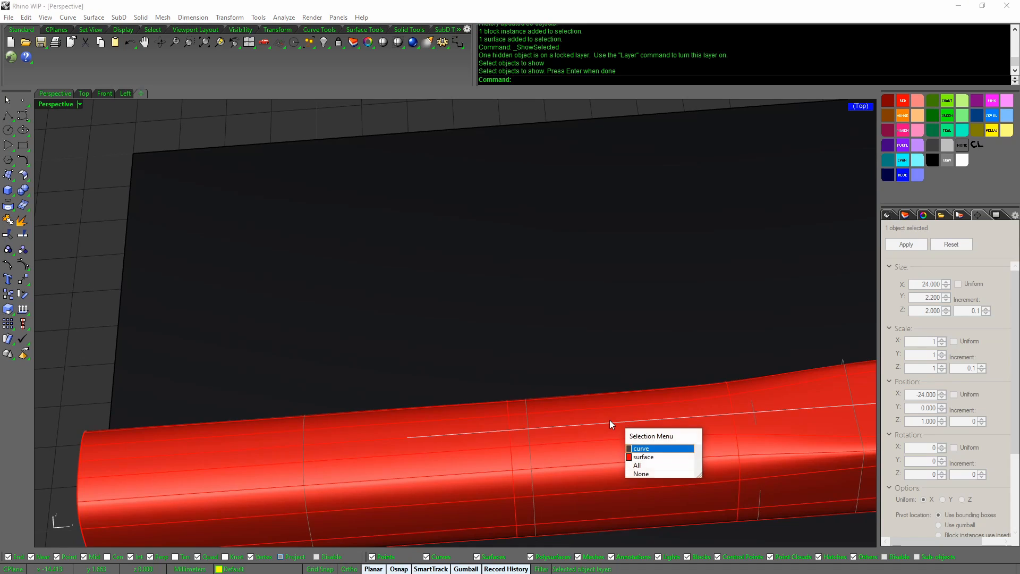
pyautogui.rightClick(610, 420)
pyautogui.middleClick(611, 416)
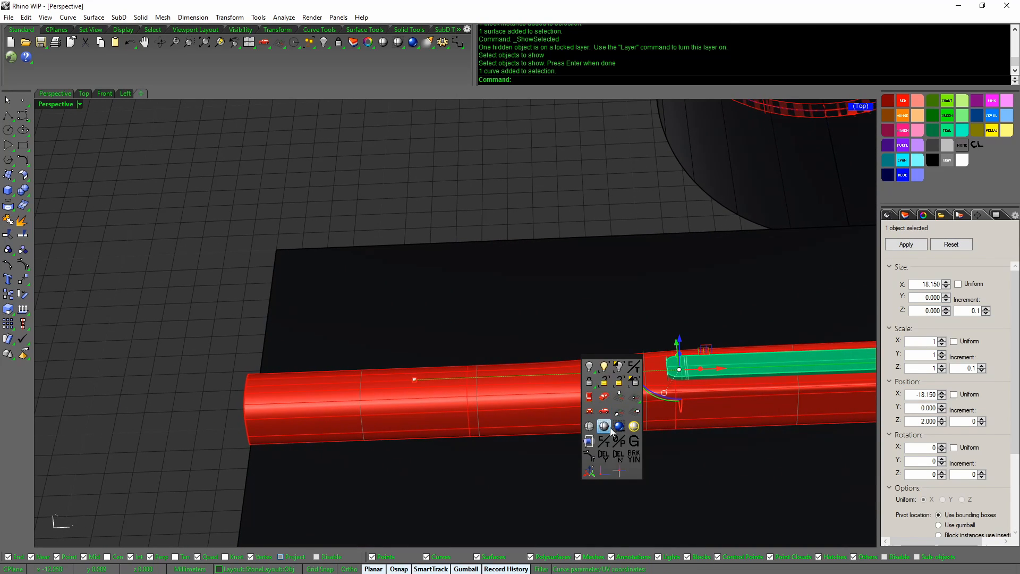
pyautogui.click(593, 458)
pyautogui.moveTo(595, 461)
pyautogui.mouseDown(button='right')
pyautogui.moveTo(596, 448)
pyautogui.moveTo(609, 446)
pyautogui.mouseUp(button='right')
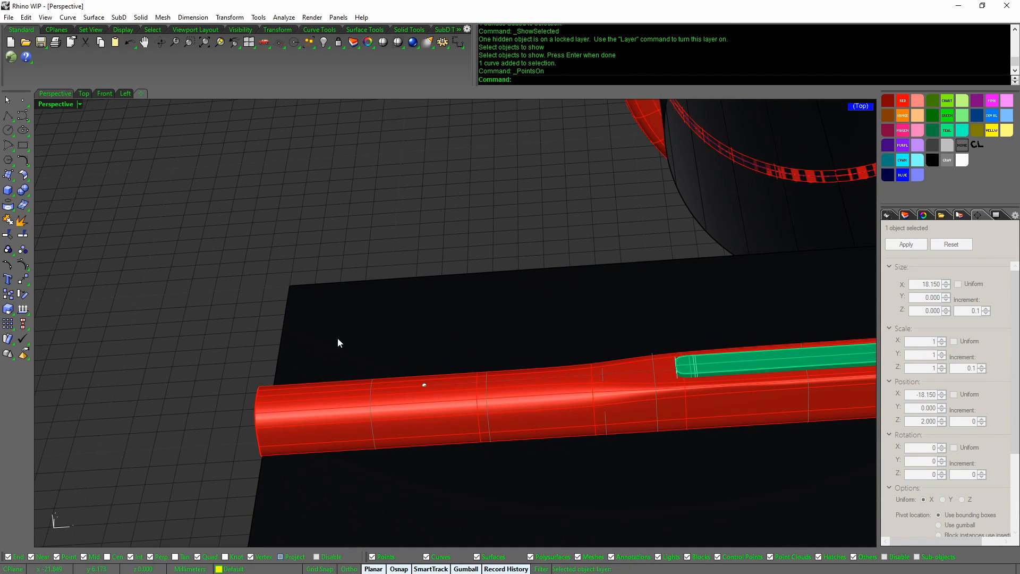
# Restore the four-viewport layout and switch off the Shank layer
pyautogui.doubleClick(60, 104)
pyautogui.scroll(10, 192, 380)
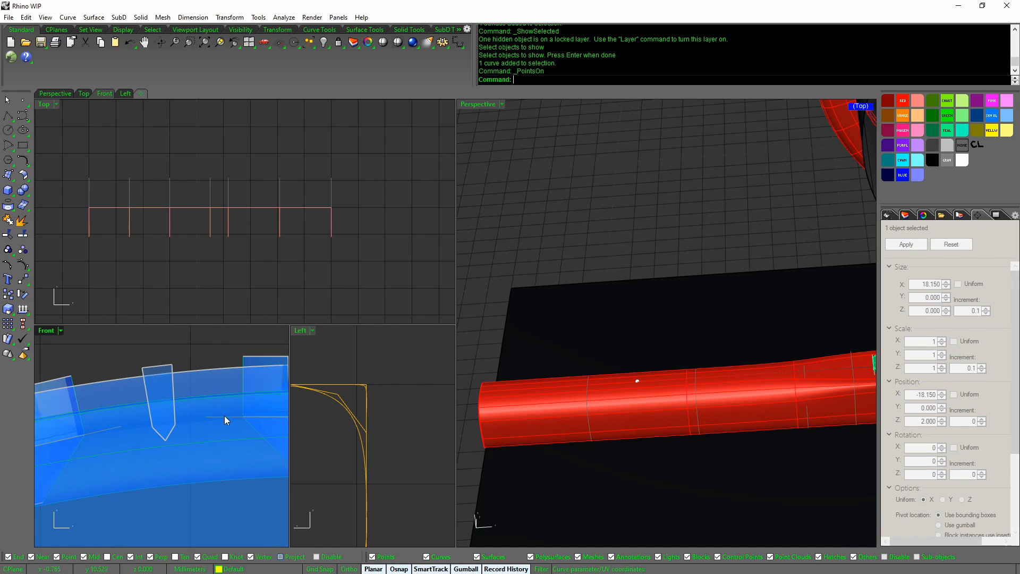
pyautogui.click(905, 215)
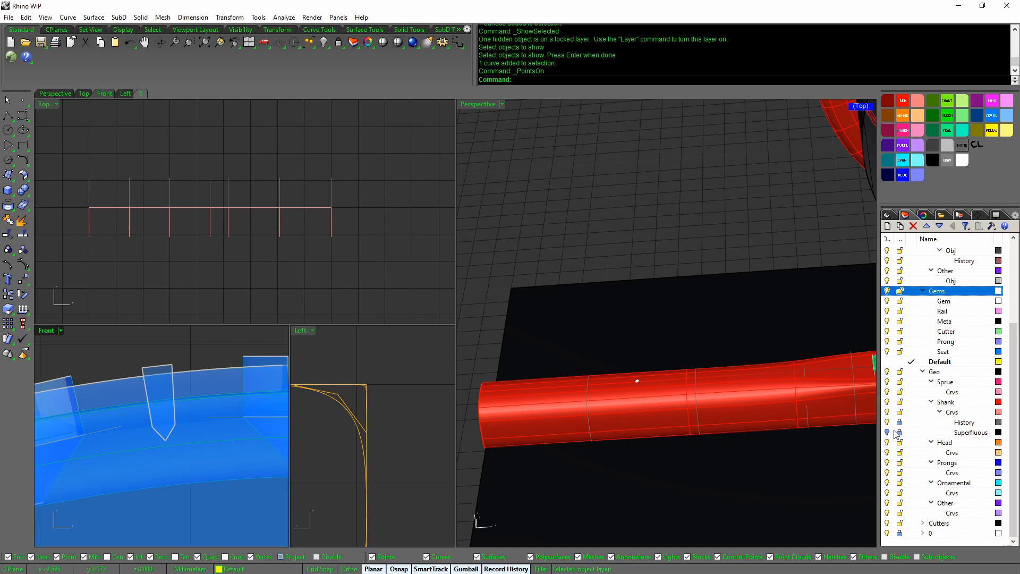
pyautogui.click(886, 401)
pyautogui.scroll(-4, 207, 400)
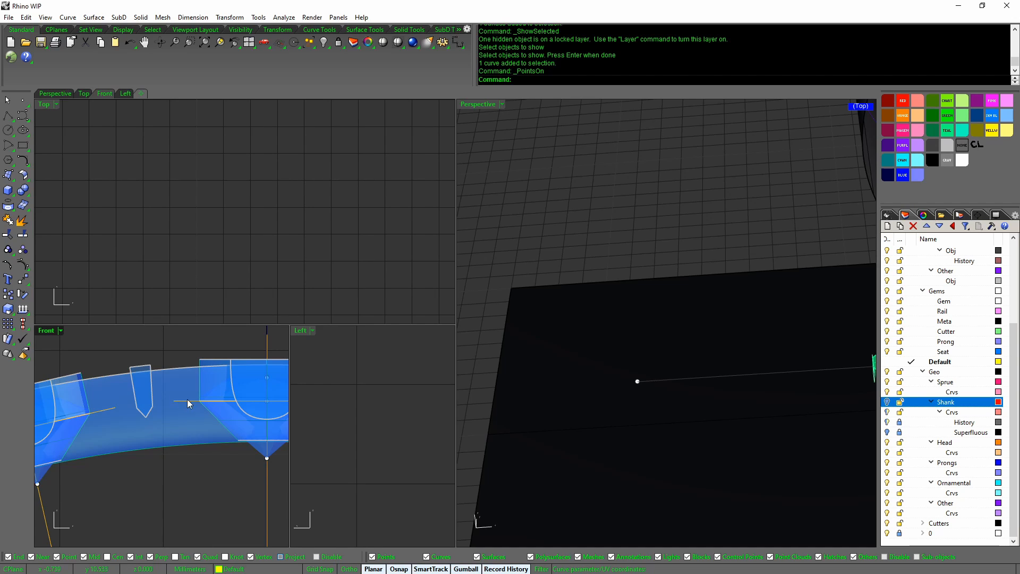
# Drag the rail curve's control point to the right so the linked stone settings update
pyautogui.click(637, 381)
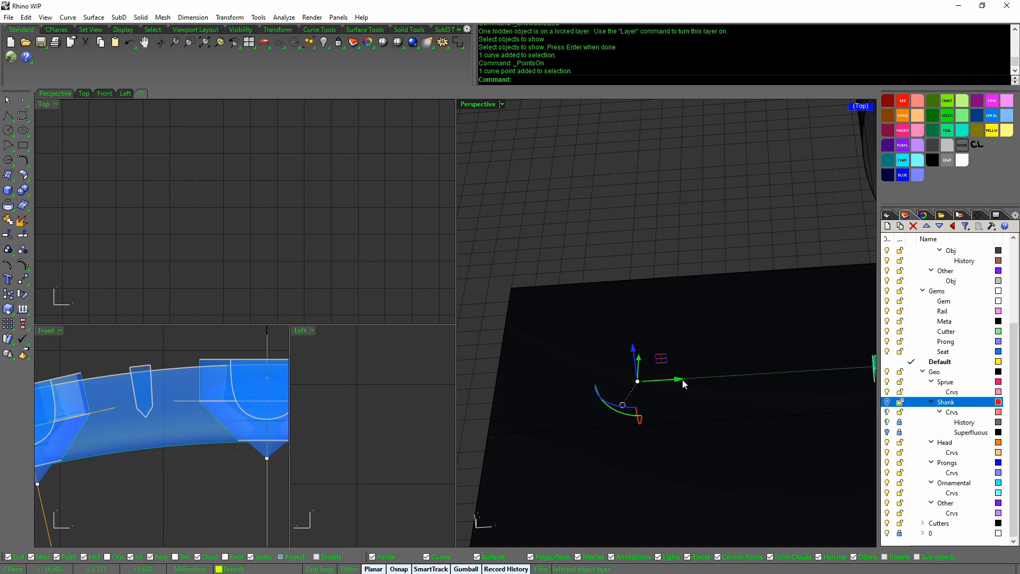
pyautogui.moveTo(680, 378); pyautogui.dragTo(829, 368)
pyautogui.moveTo(829, 368); pyautogui.dragTo(696, 384, button='right')
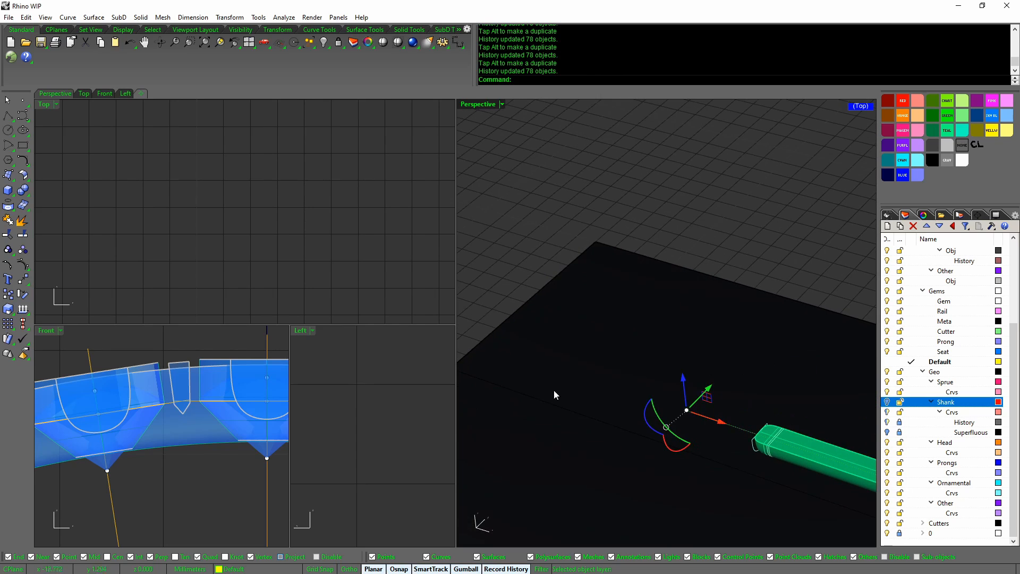
pyautogui.moveTo(249, 437)
pyautogui.mouseDown(button='right')
pyautogui.moveTo(282, 462)
pyautogui.moveTo(248, 443)
pyautogui.mouseUp(button='right')
pyautogui.scroll(5, 247, 439)
pyautogui.scroll(9, 248, 437)
pyautogui.moveTo(754, 418); pyautogui.dragTo(774, 408, button='right')
pyautogui.moveTo(774, 405); pyautogui.dragTo(793, 406)
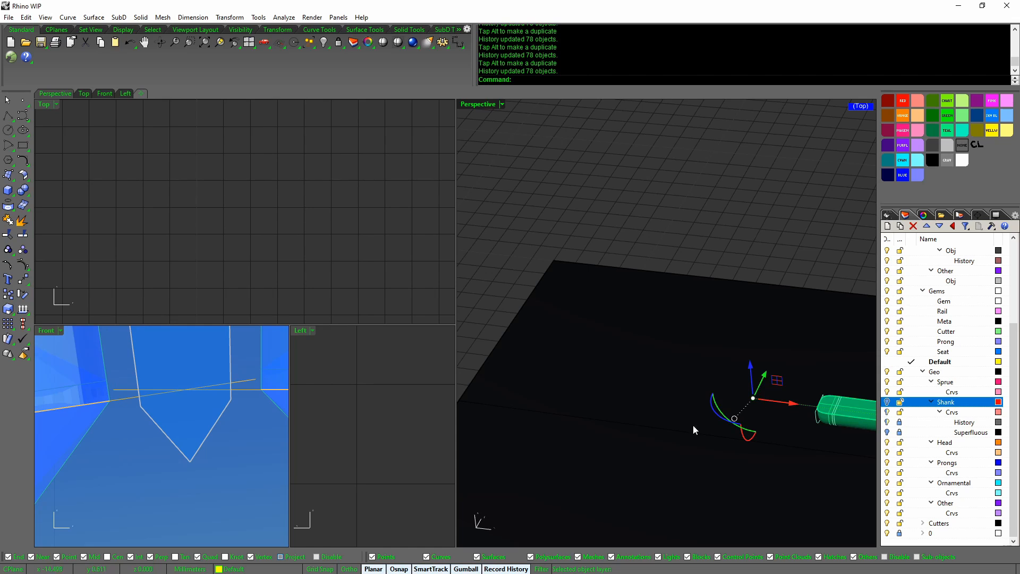
pyautogui.moveTo(736, 440); pyautogui.dragTo(699, 441, button='right')
pyautogui.scroll(4, 748, 430)
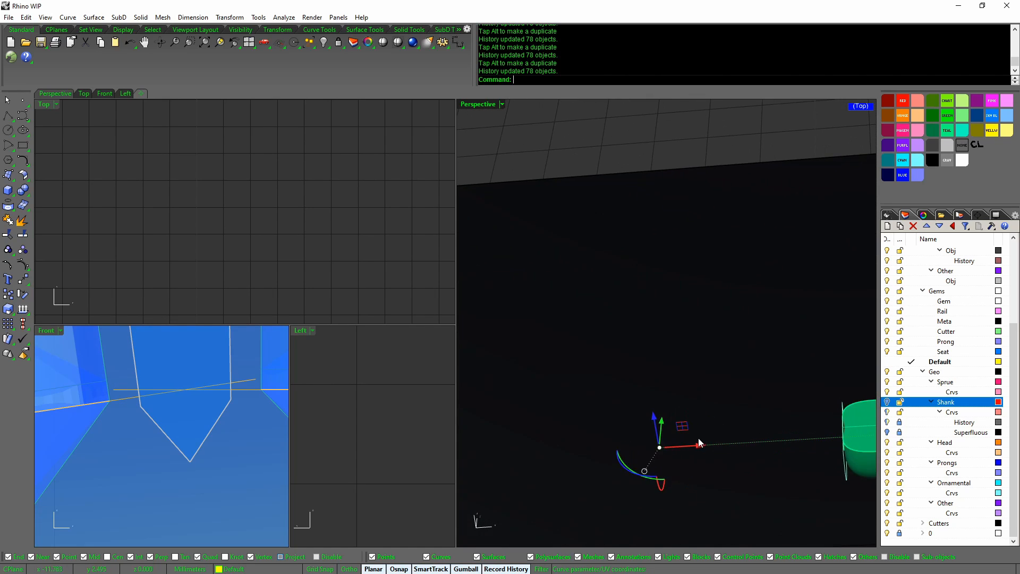
pyautogui.moveTo(704, 446); pyautogui.dragTo(706, 445)
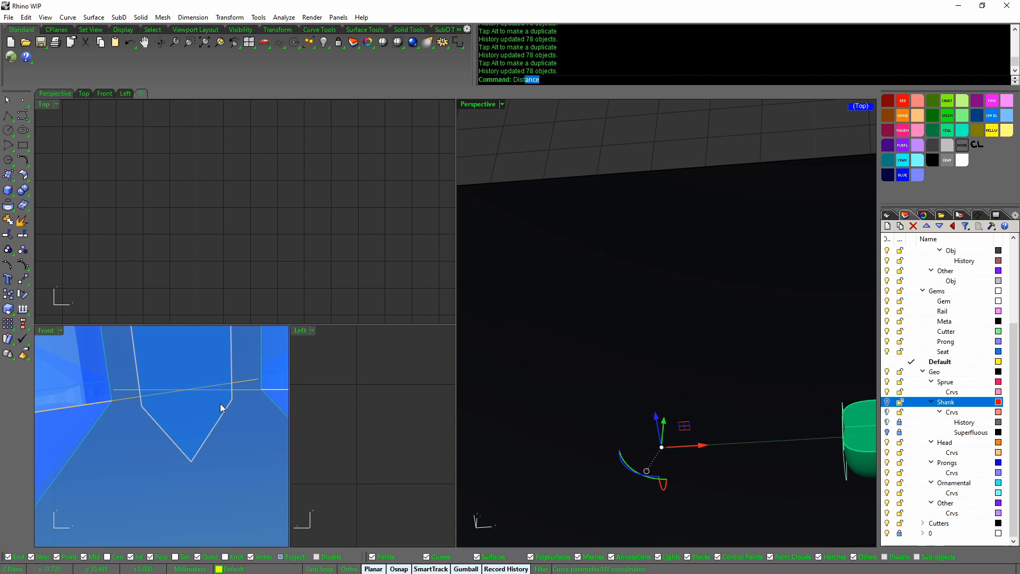
# Measure the 0.253 mm distance between two Front-view intersections near the cutter tip
pyautogui.press('Return')
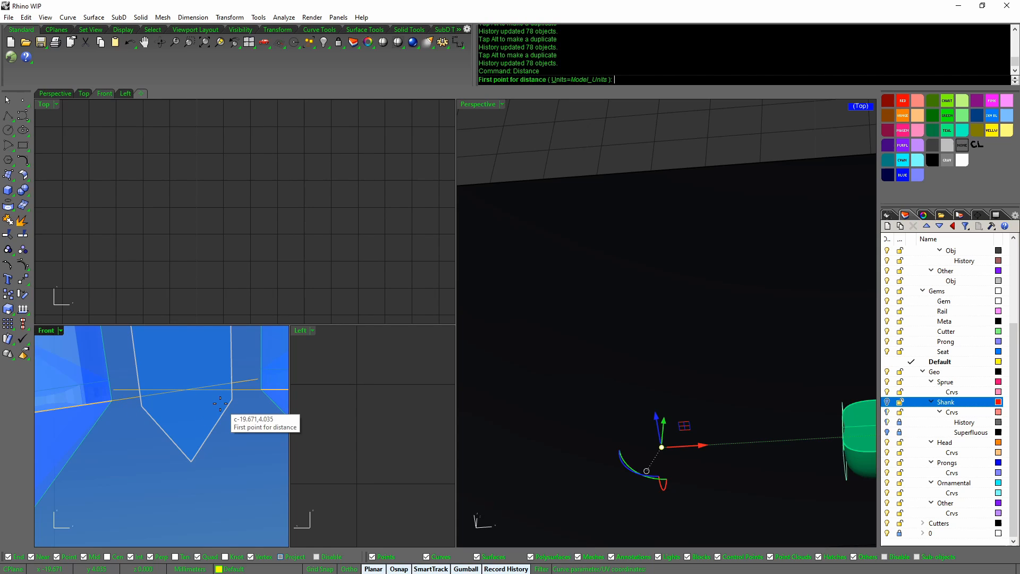
pyautogui.click(111, 400)
pyautogui.click(261, 389)
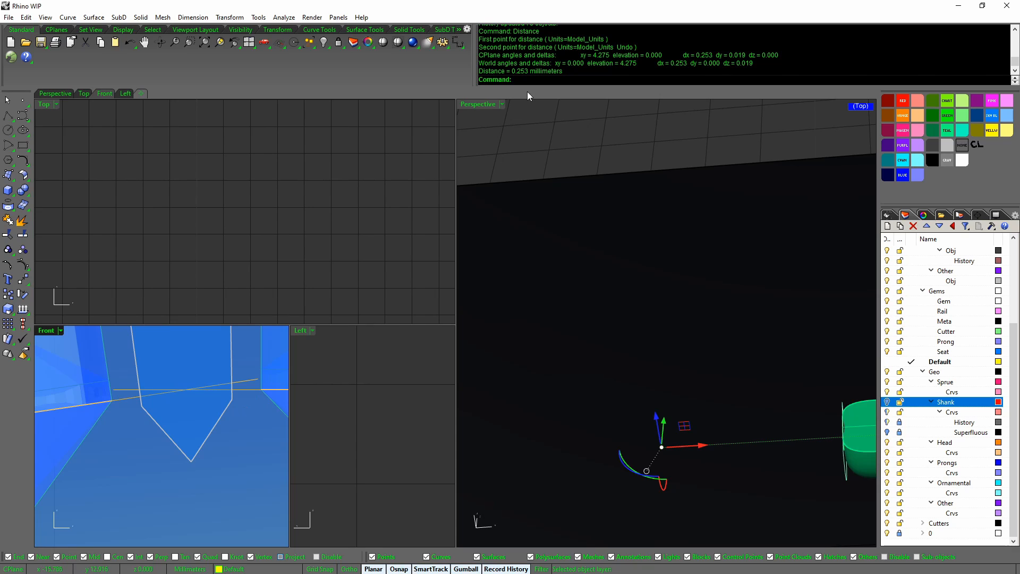
pyautogui.scroll(-10, 196, 433)
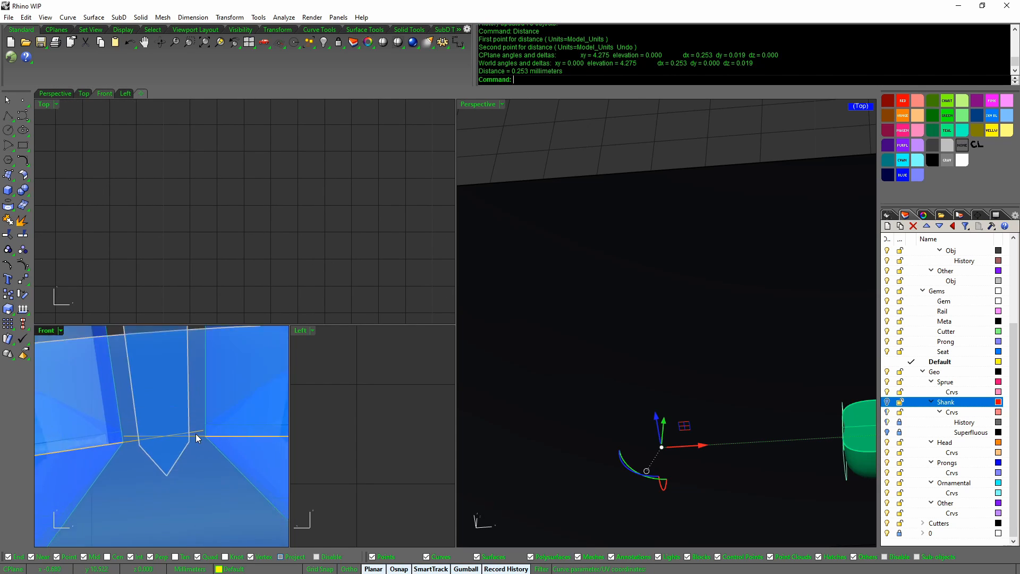
pyautogui.click(156, 448)
pyautogui.moveTo(226, 450); pyautogui.dragTo(207, 440, button='right')
pyautogui.scroll(-2, 207, 441)
# Show all hidden objects again and bring the ring into the Front view
pyautogui.scroll(-5, 167, 421)
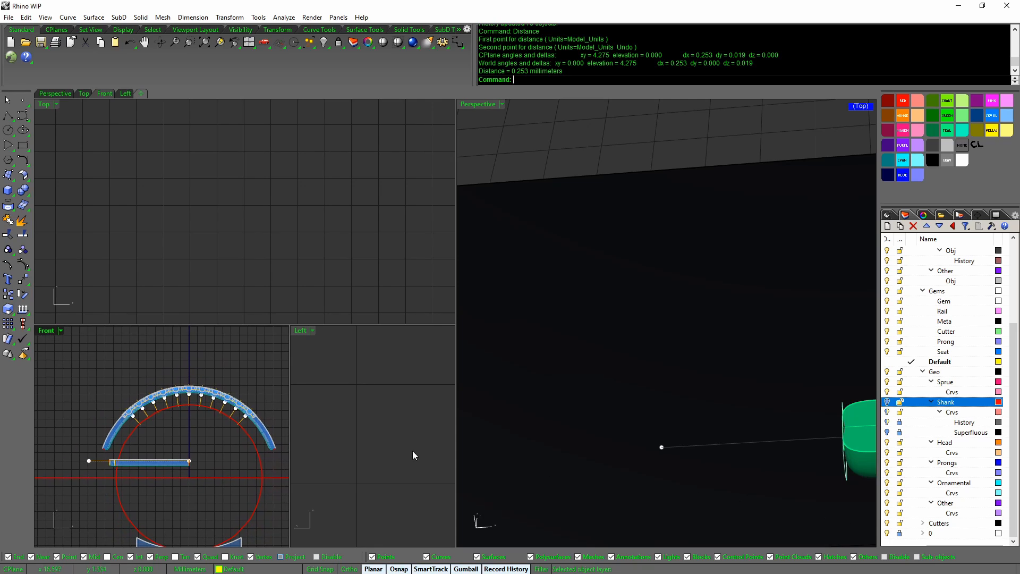
pyautogui.middleClick(214, 413)
pyautogui.click(190, 356)
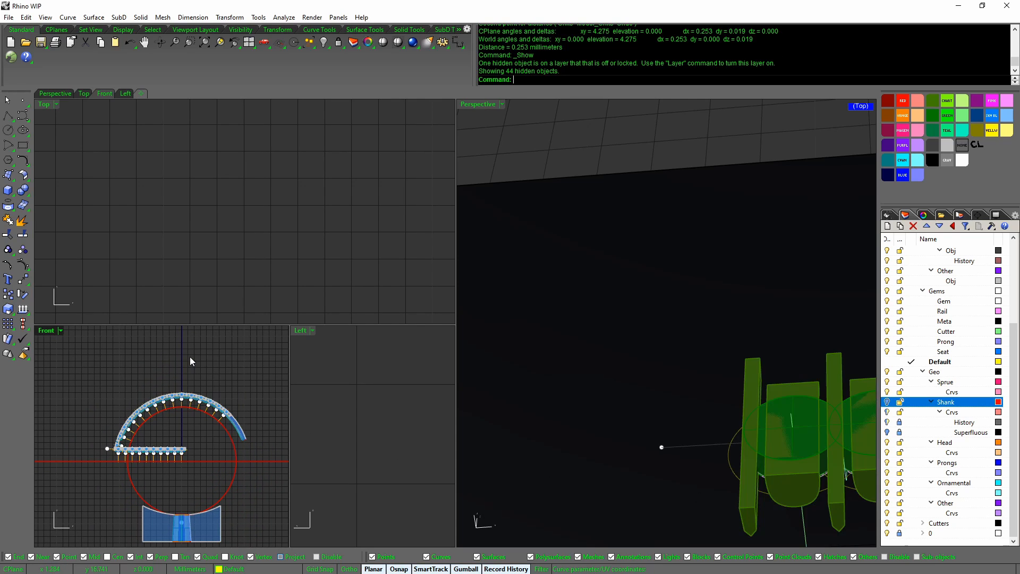
pyautogui.moveTo(203, 427); pyautogui.dragTo(195, 398, button='right')
pyautogui.scroll(3, 195, 398)
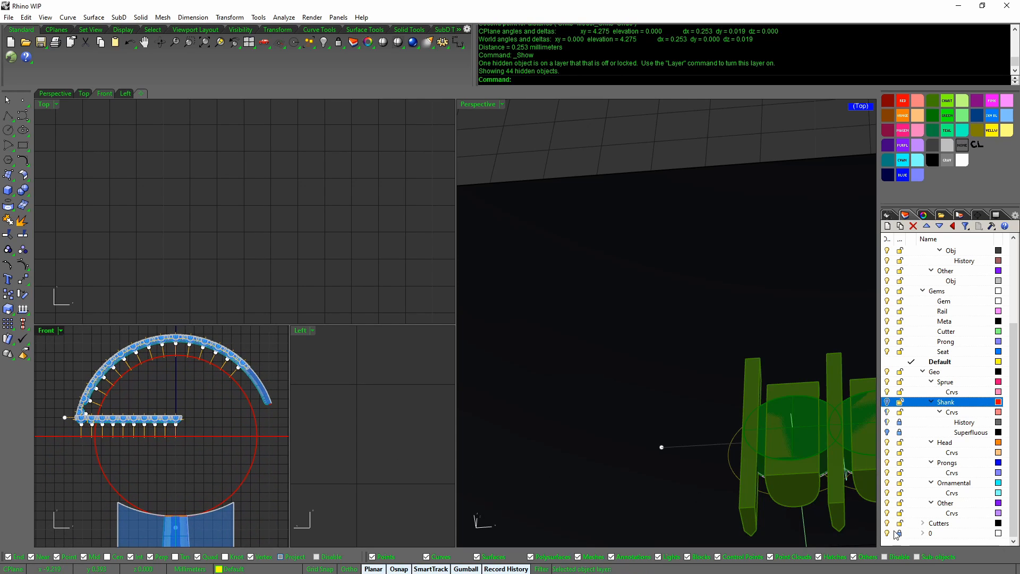
pyautogui.scroll(5, 228, 410)
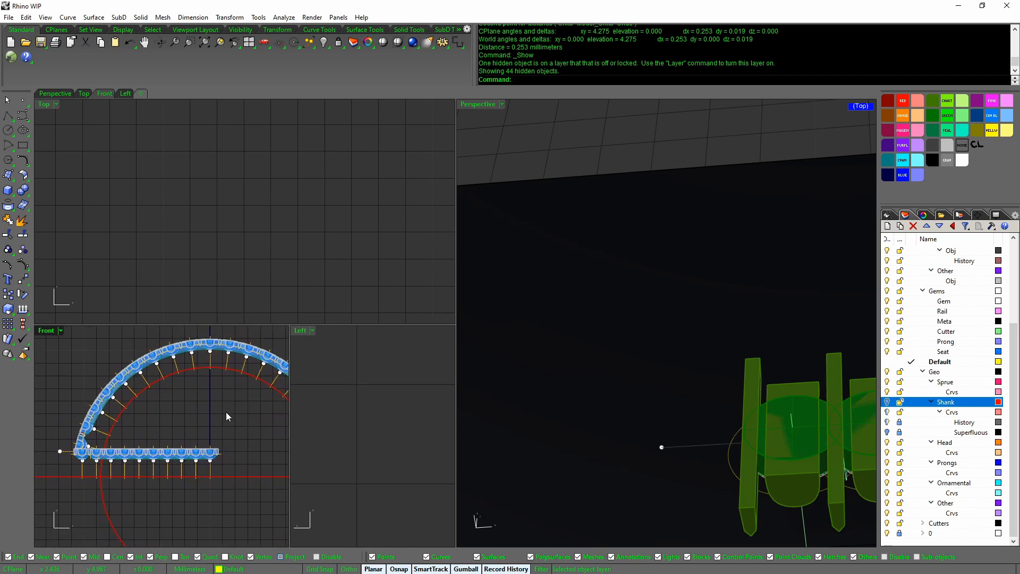
# Select the left-arc stone settings group and unlock it
pyautogui.click(108, 416)
pyautogui.click(155, 444)
pyautogui.scroll(1, 183, 418)
pyautogui.middleClick(184, 417)
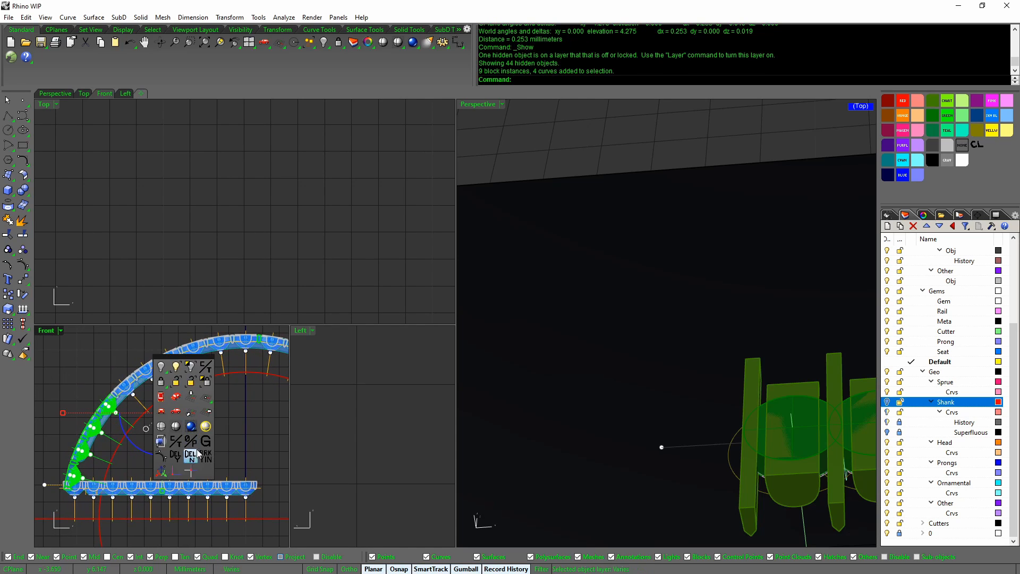
pyautogui.click(193, 382)
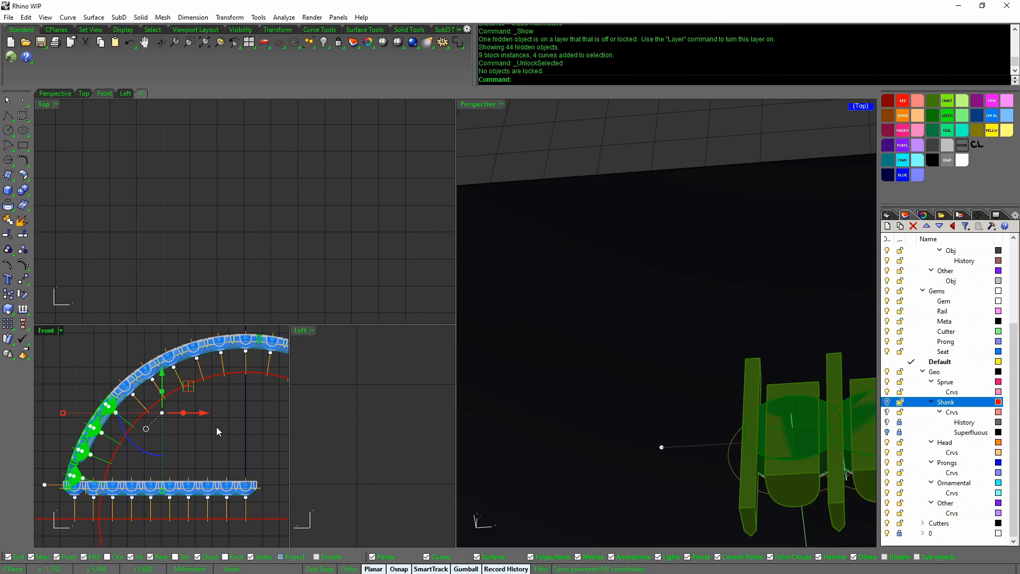
pyautogui.middleClick(220, 405)
pyautogui.click(229, 371)
# Isolate the left-arc settings group, locking everything else
pyautogui.moveTo(539, 383); pyautogui.dragTo(560, 382, button='right')
pyautogui.click(190, 453)
pyautogui.click(169, 500)
pyautogui.click(207, 451)
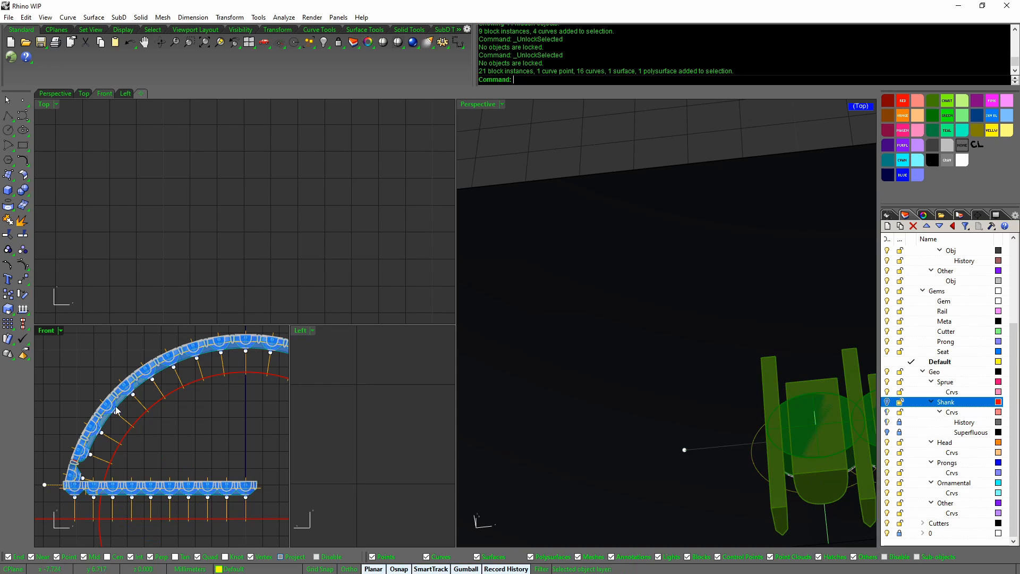
pyautogui.click(111, 415)
pyautogui.middleClick(111, 417)
pyautogui.click(138, 383)
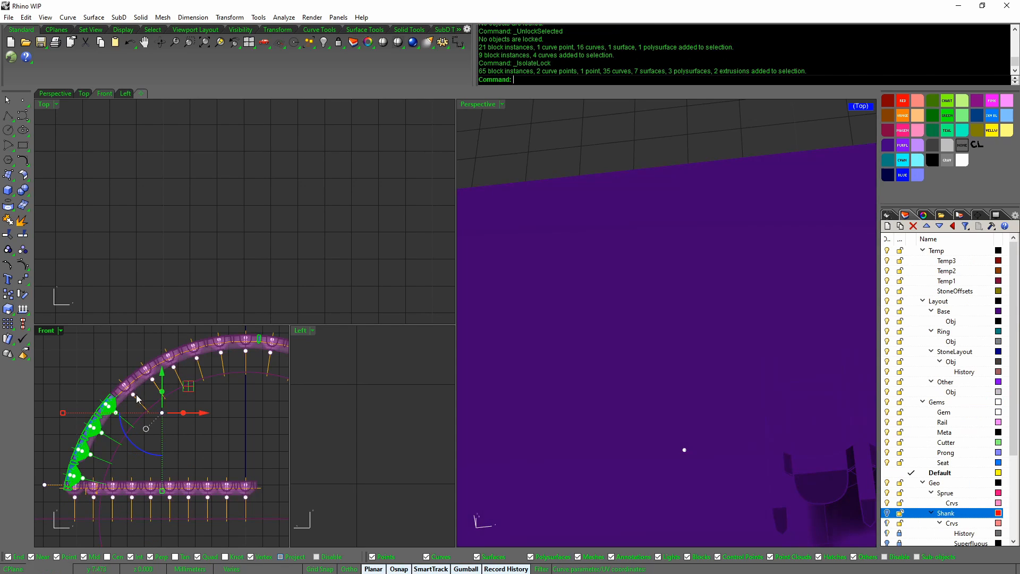
# Ungroup the left-arc stone settings
pyautogui.moveTo(212, 439); pyautogui.dragTo(177, 441, button='right')
pyautogui.click(190, 435)
pyautogui.scroll(-3, 190, 435)
pyautogui.scroll(2, 177, 442)
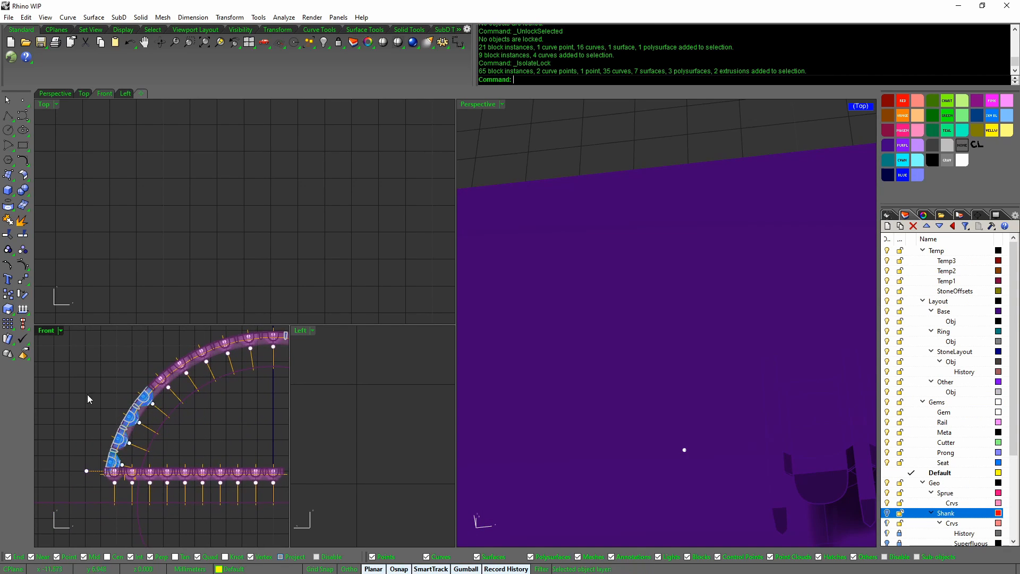
pyautogui.click(134, 420)
pyautogui.moveTo(133, 439); pyautogui.dragTo(135, 415, button='right')
pyautogui.scroll(1, 134, 415)
pyautogui.middleClick(135, 413)
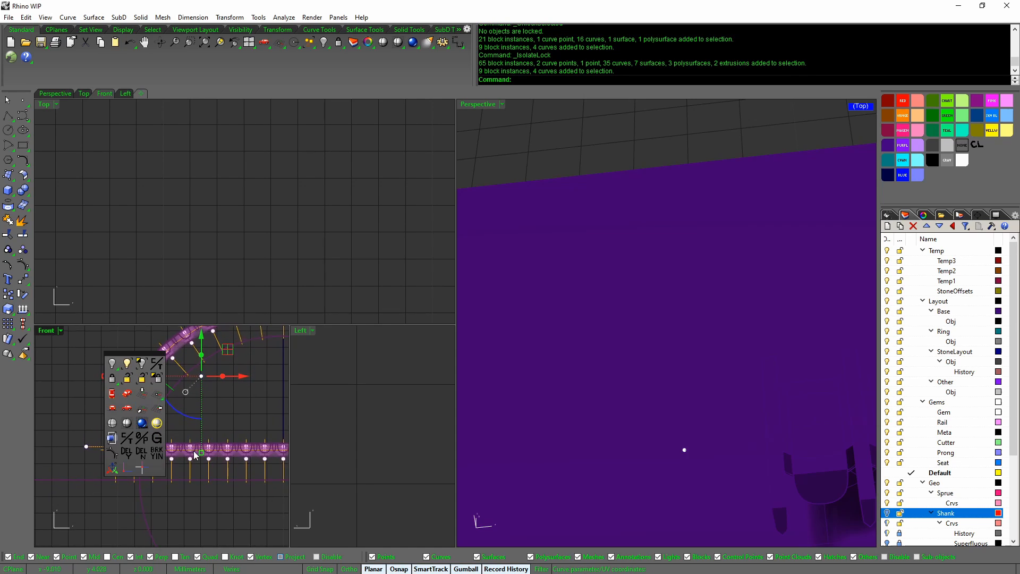
pyautogui.click(158, 437)
# Group the stone settings at the arc's lower end and hide the selection
pyautogui.moveTo(55, 391); pyautogui.dragTo(188, 484)
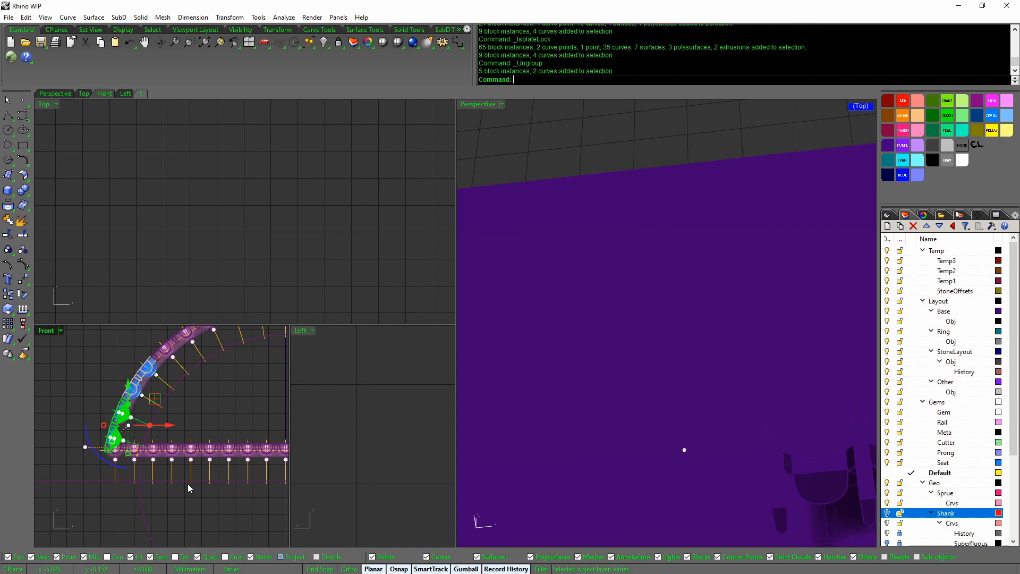
pyautogui.scroll(7, 146, 434)
pyautogui.moveTo(147, 434); pyautogui.dragTo(190, 479, button='right')
pyautogui.keyDown('ctrl'); pyautogui.click(139, 403); pyautogui.keyUp('ctrl')
pyautogui.middleClick(209, 430)
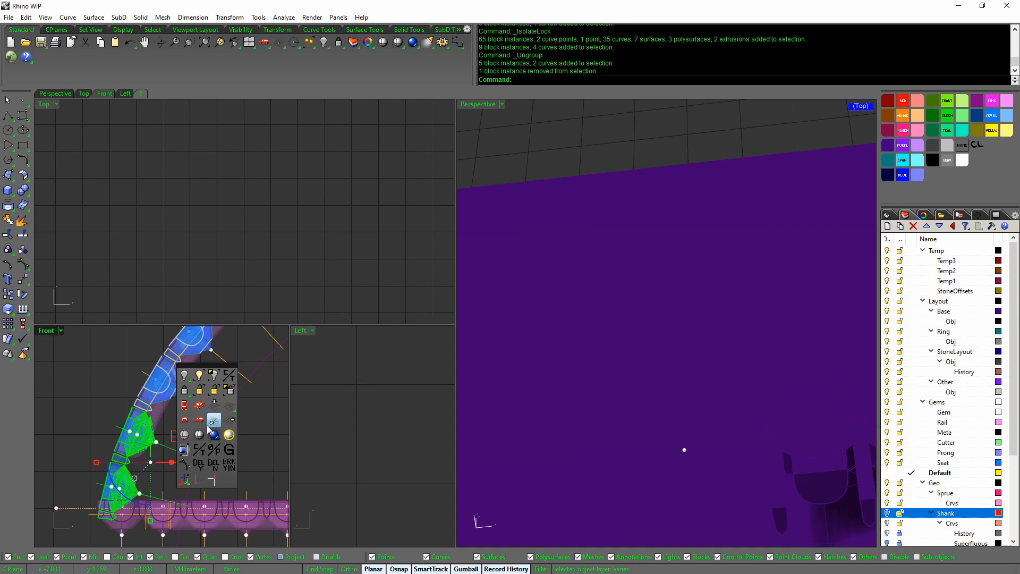
pyautogui.scroll(-8, 234, 453)
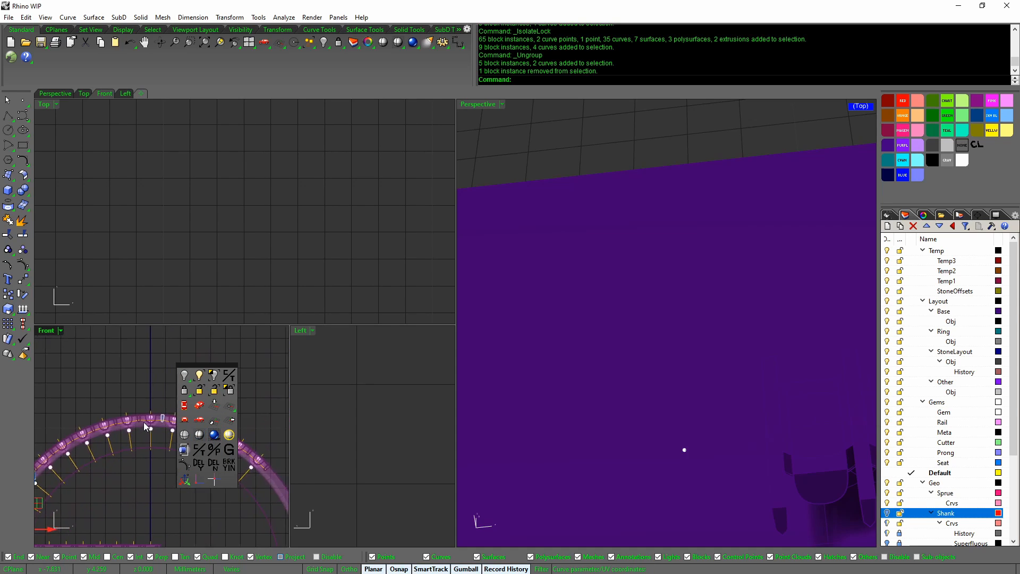
pyautogui.keyDown('shift'); pyautogui.click(162, 419); pyautogui.keyUp('shift')
pyautogui.middleClick(160, 420)
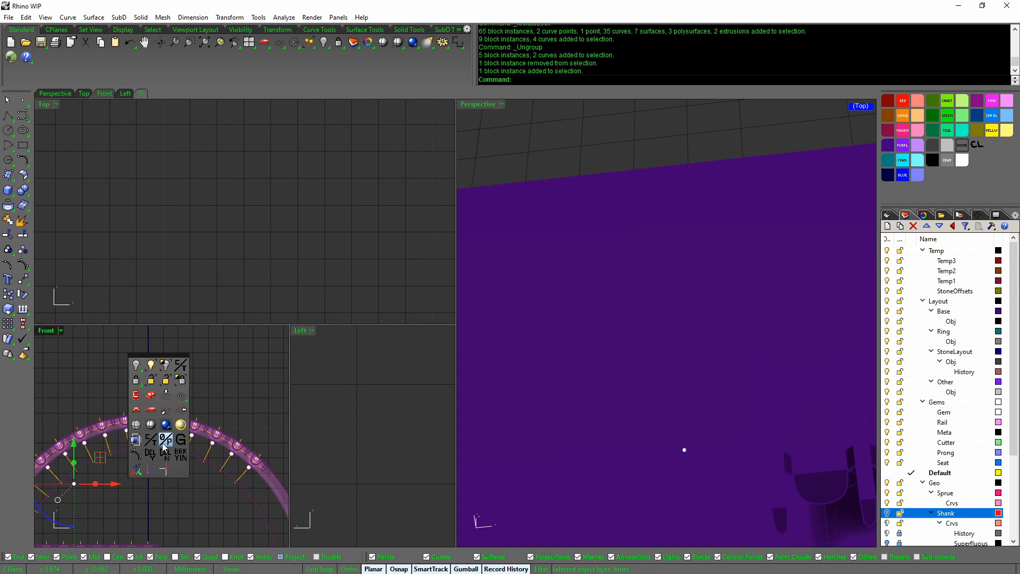
pyautogui.click(180, 444)
pyautogui.moveTo(64, 472); pyautogui.dragTo(169, 434, button='right')
pyautogui.middleClick(169, 433)
pyautogui.click(148, 385)
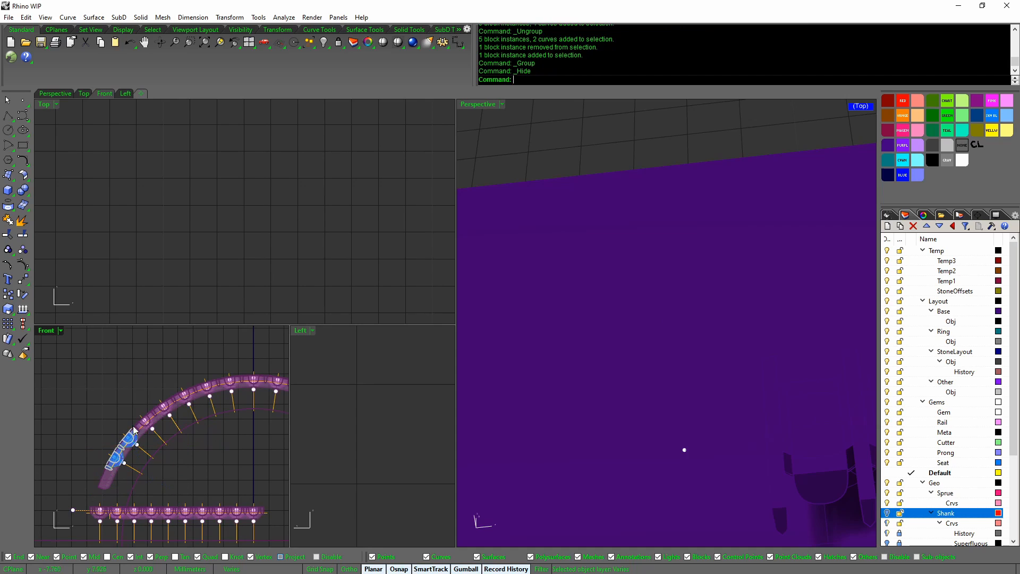
# Group the four end stone settings and two curves, then unlock all 113 locked objects
pyautogui.click(129, 435)
pyautogui.moveTo(176, 486); pyautogui.dragTo(175, 486)
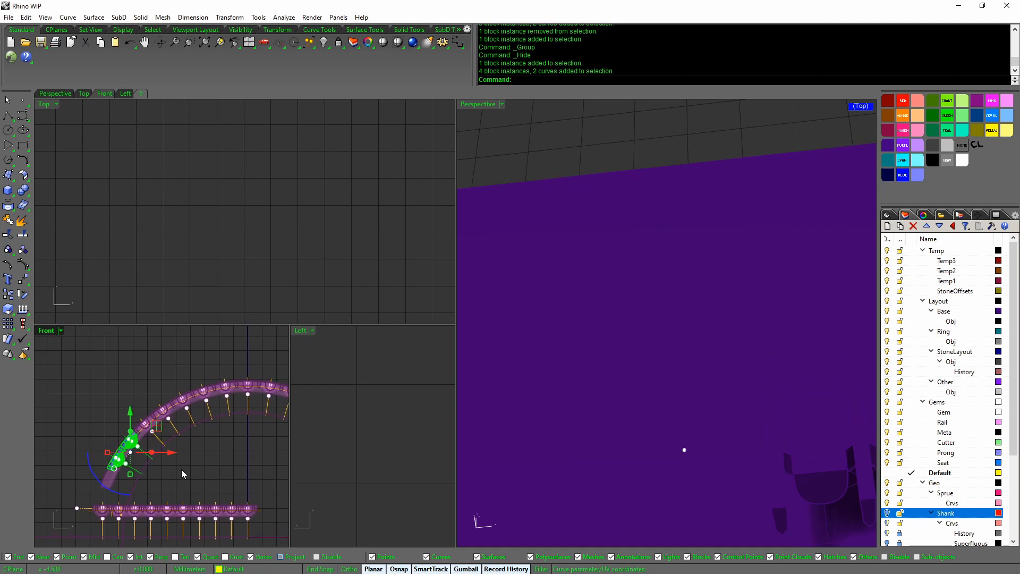
pyautogui.middleClick(212, 460)
pyautogui.click(204, 439)
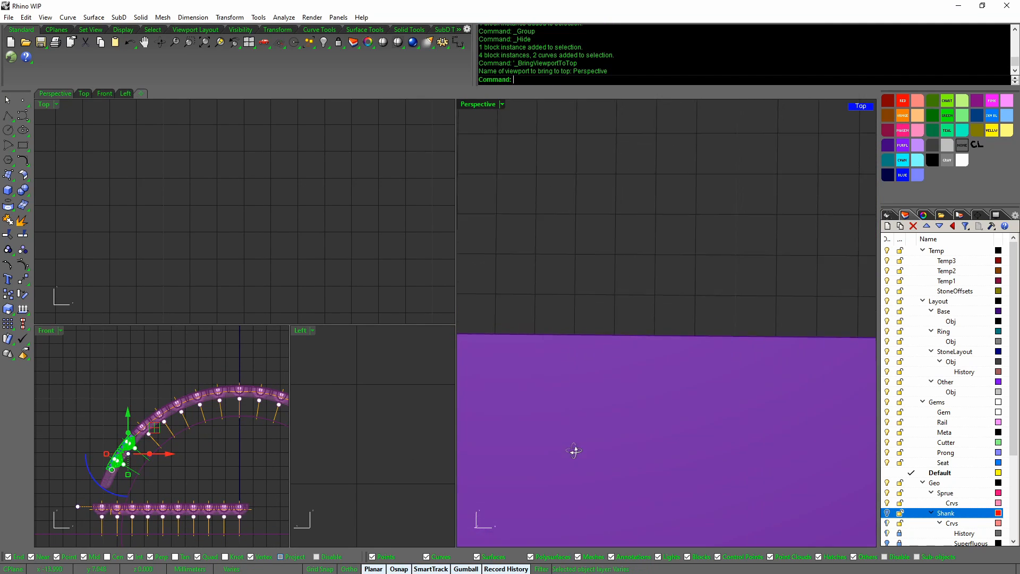
pyautogui.middleClick(582, 428)
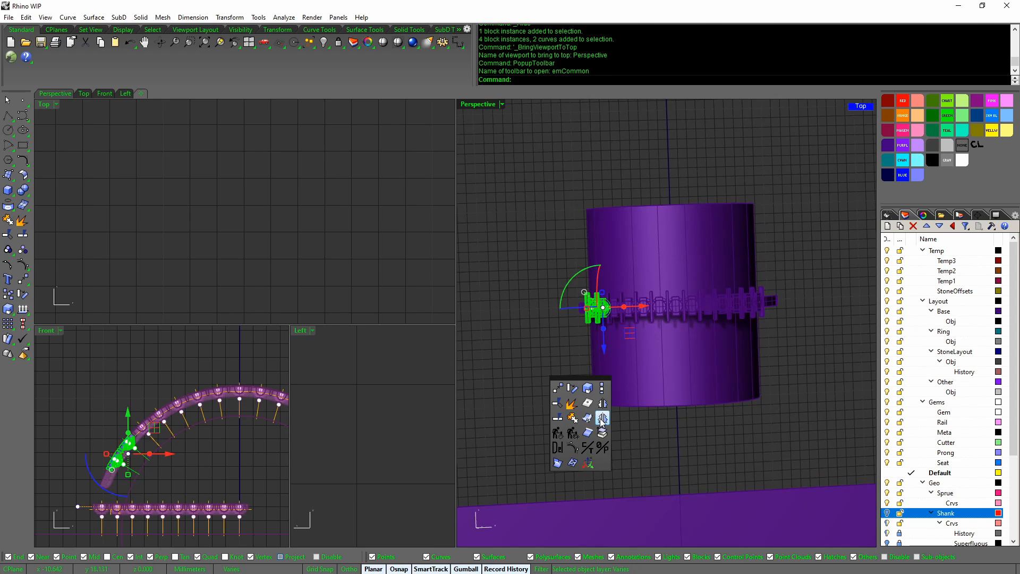
pyautogui.click(602, 419)
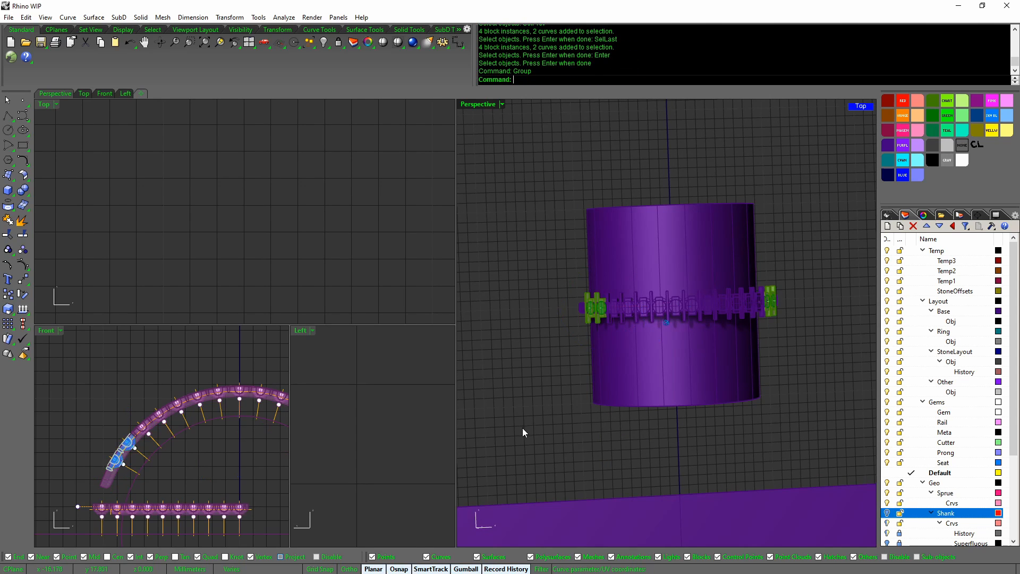
pyautogui.middleClick(582, 426)
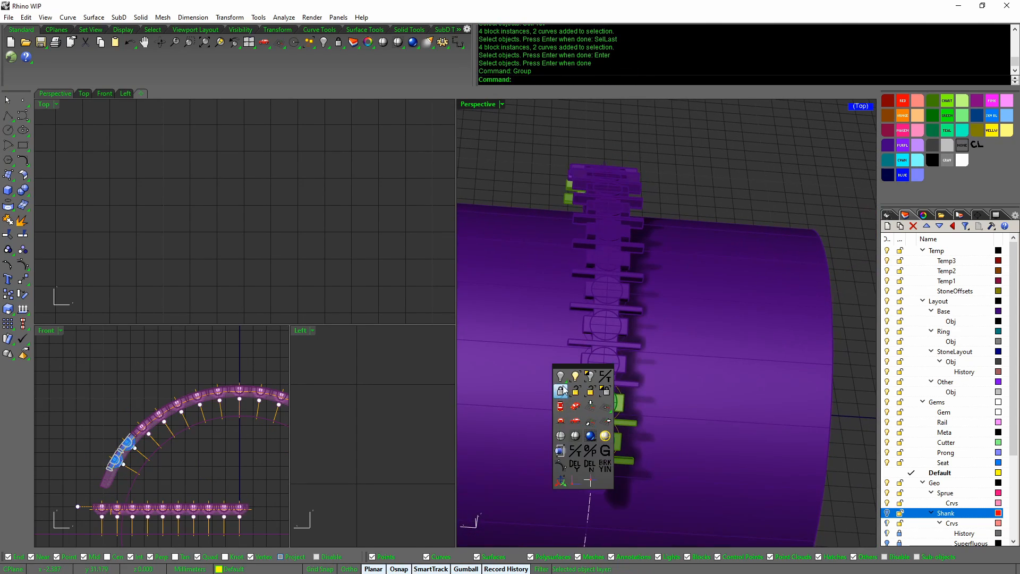
pyautogui.click(606, 391)
# Turn on the Shank layer and show control points on the eight shank profile curves
pyautogui.moveTo(660, 435); pyautogui.dragTo(835, 437, button='right')
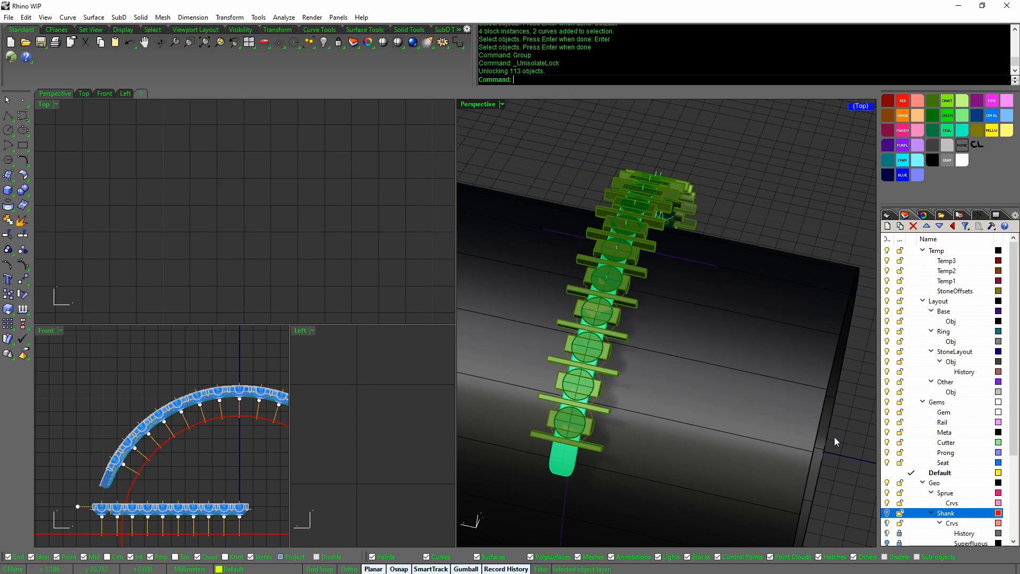
pyautogui.click(886, 513)
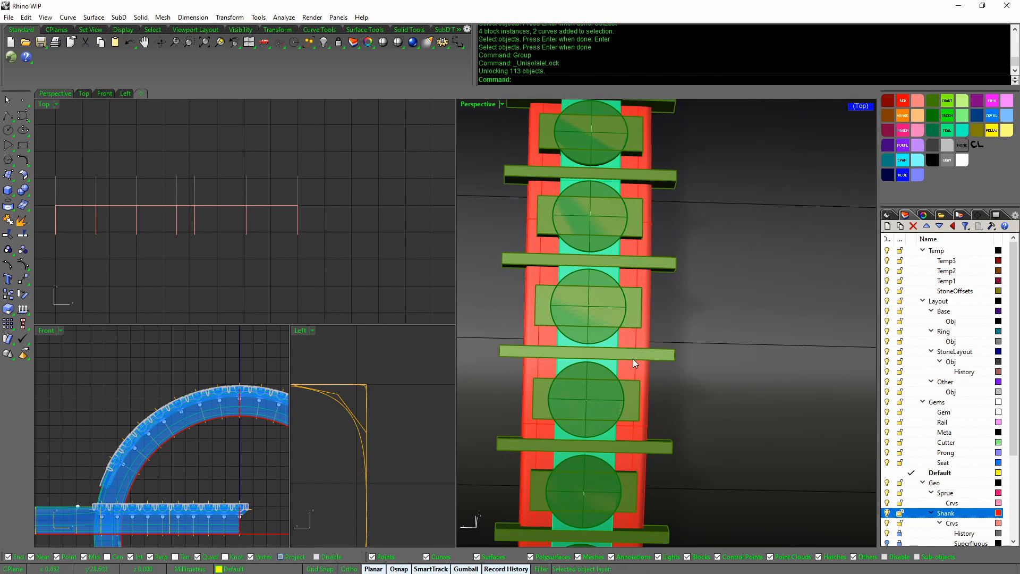
pyautogui.moveTo(633, 358); pyautogui.dragTo(590, 384, button='right')
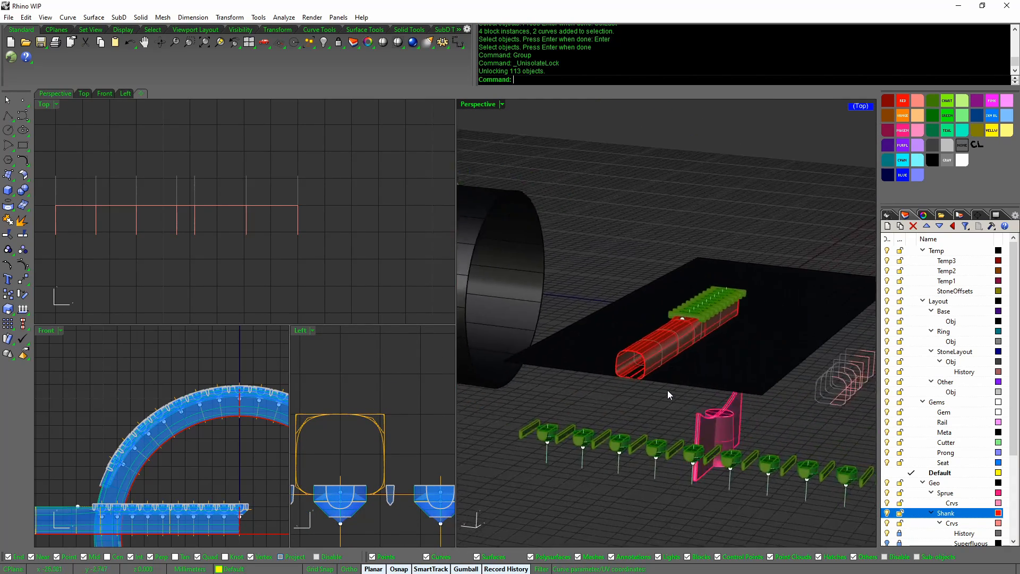
pyautogui.moveTo(713, 336); pyautogui.dragTo(817, 489)
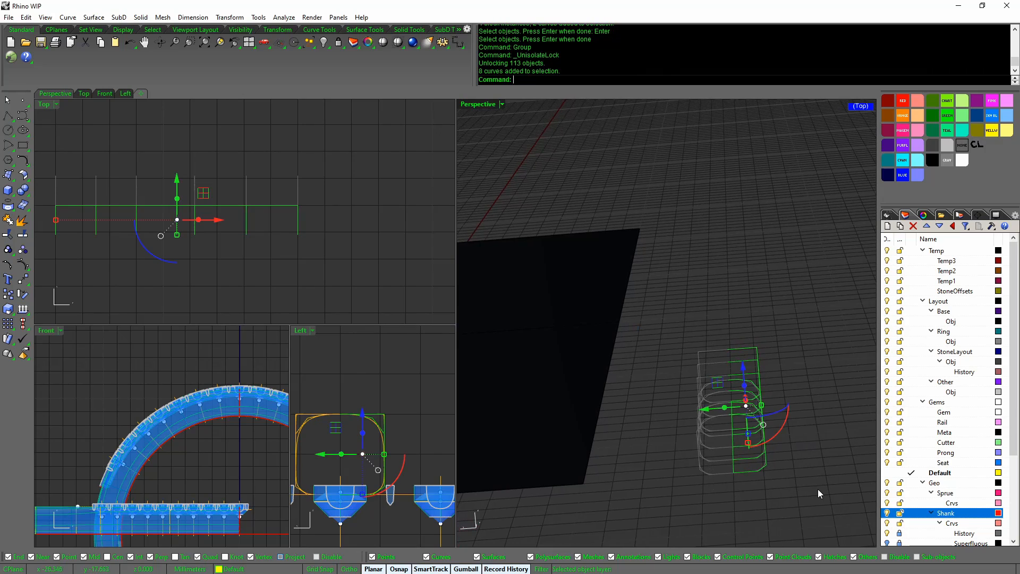
pyautogui.middleClick(817, 489)
pyautogui.click(779, 499)
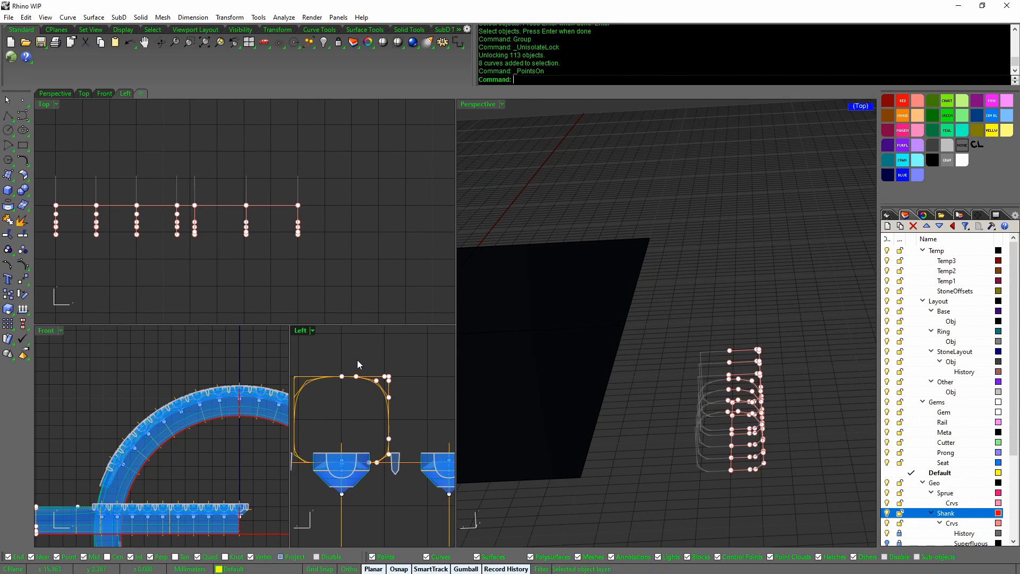
# In the Left view, move the profiles' side control points -0.3 along X with the gumball
pyautogui.moveTo(352, 358); pyautogui.dragTo(402, 477)
pyautogui.scroll(3, 399, 473)
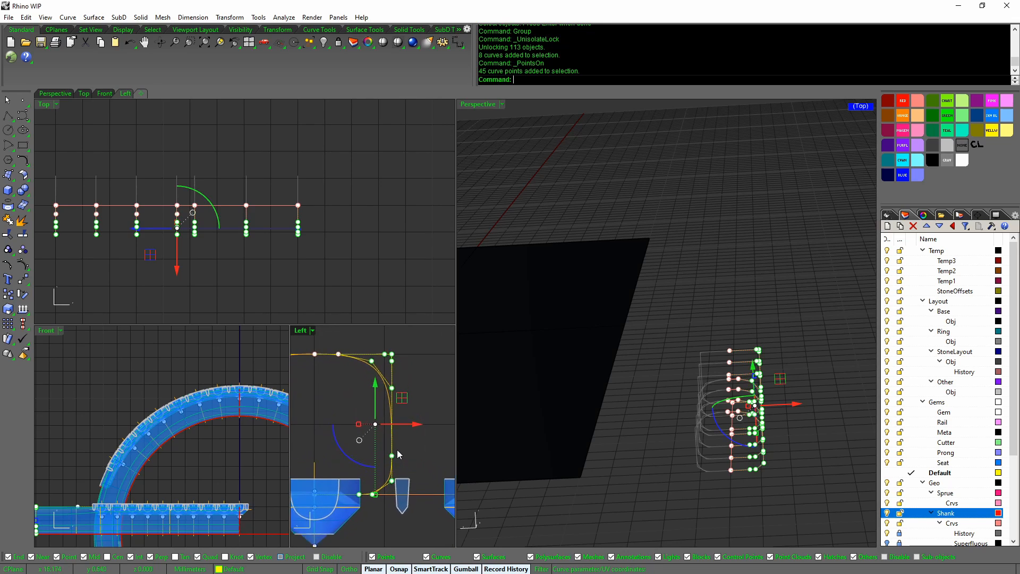
pyautogui.scroll(-1, 406, 434)
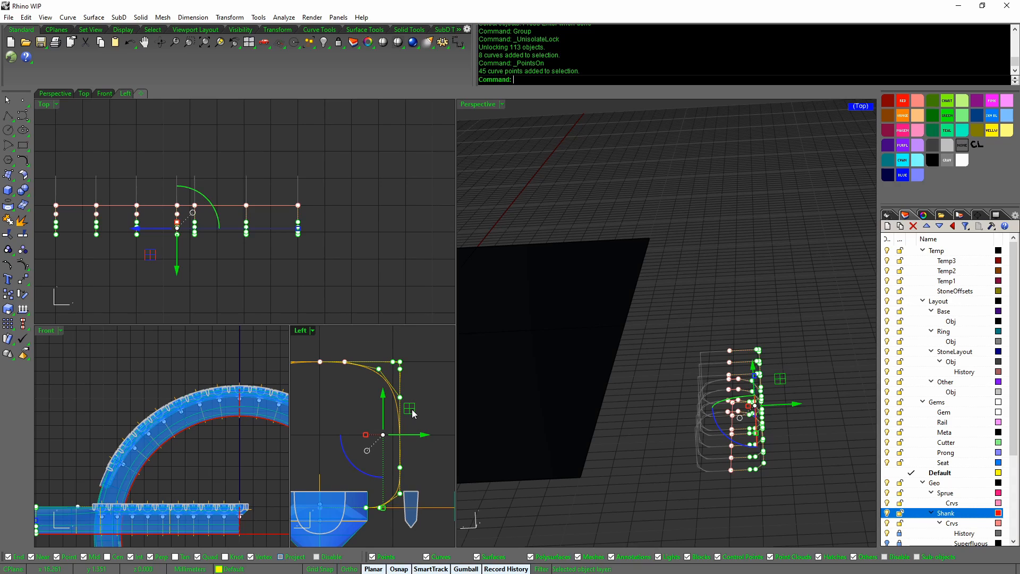
pyautogui.moveTo(414, 414); pyautogui.dragTo(407, 414)
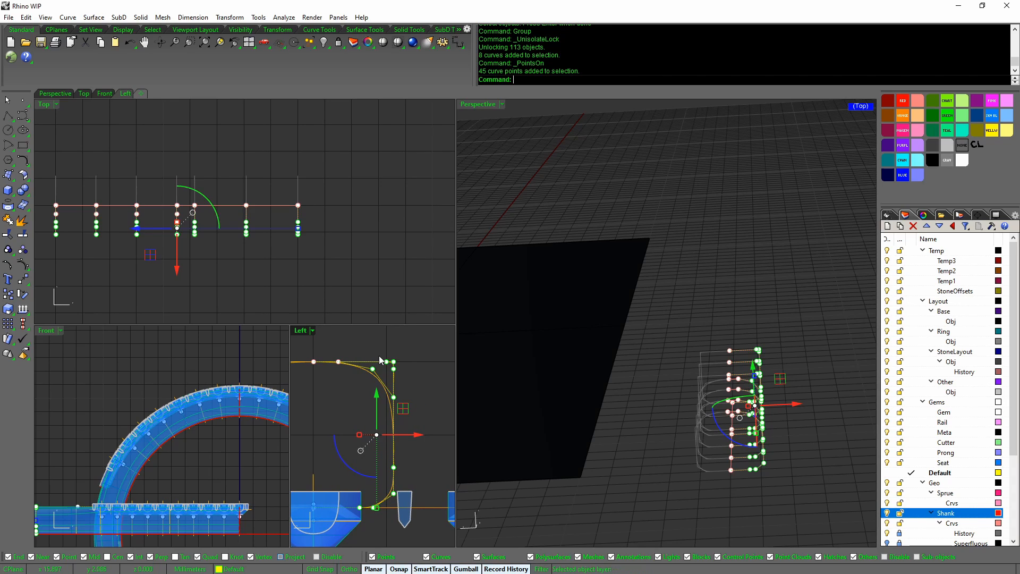
pyautogui.scroll(-2, 385, 359)
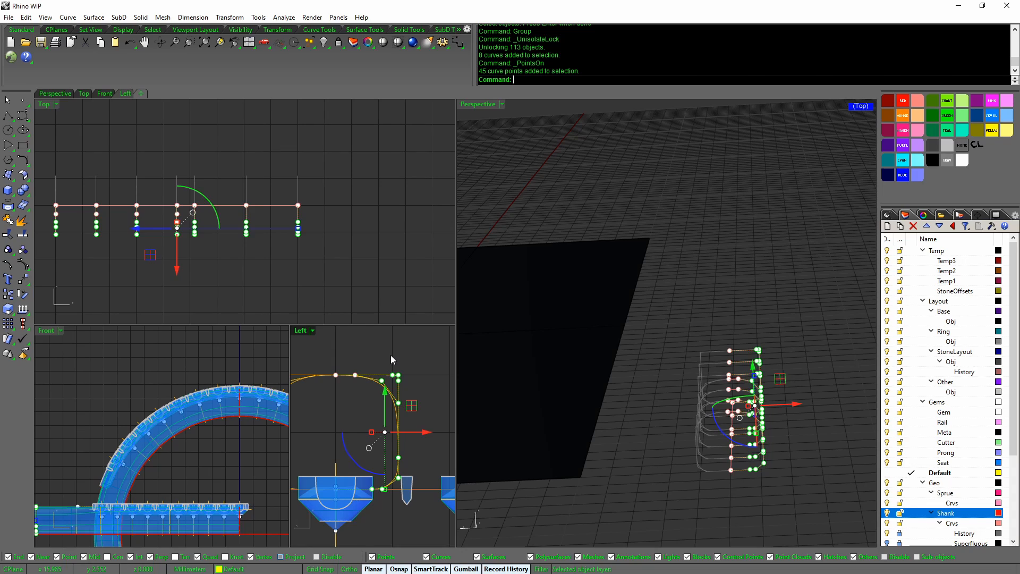
pyautogui.click(428, 433)
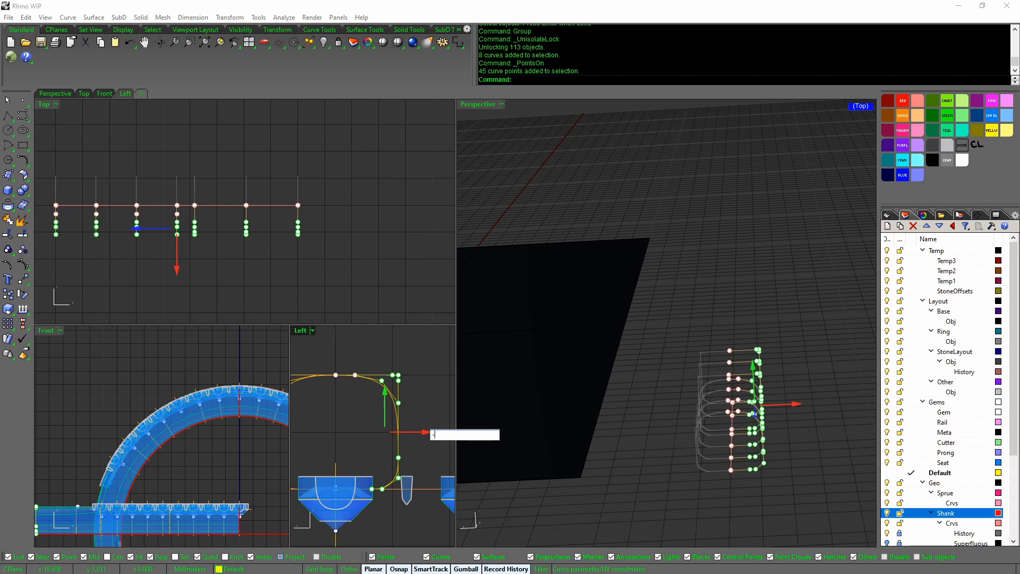
pyautogui.write('-.3')
pyautogui.press('Return')
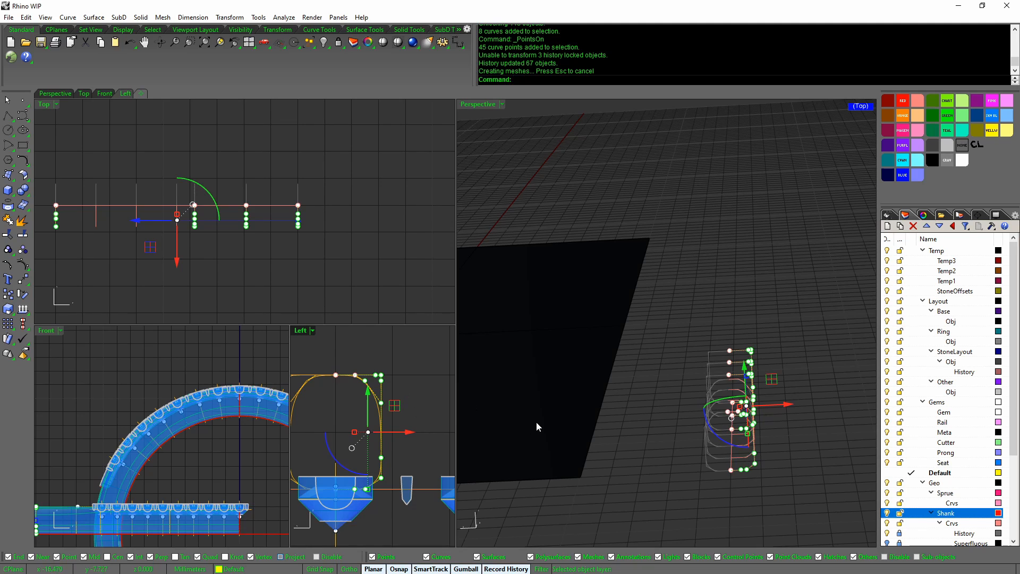
# Deselect the points and check the rebuilt red shank surface's size values
pyautogui.moveTo(537, 423); pyautogui.dragTo(680, 410, button='right')
pyautogui.click(658, 435)
pyautogui.scroll(-5, 658, 435)
pyautogui.click(687, 393)
pyautogui.scroll(3, 686, 393)
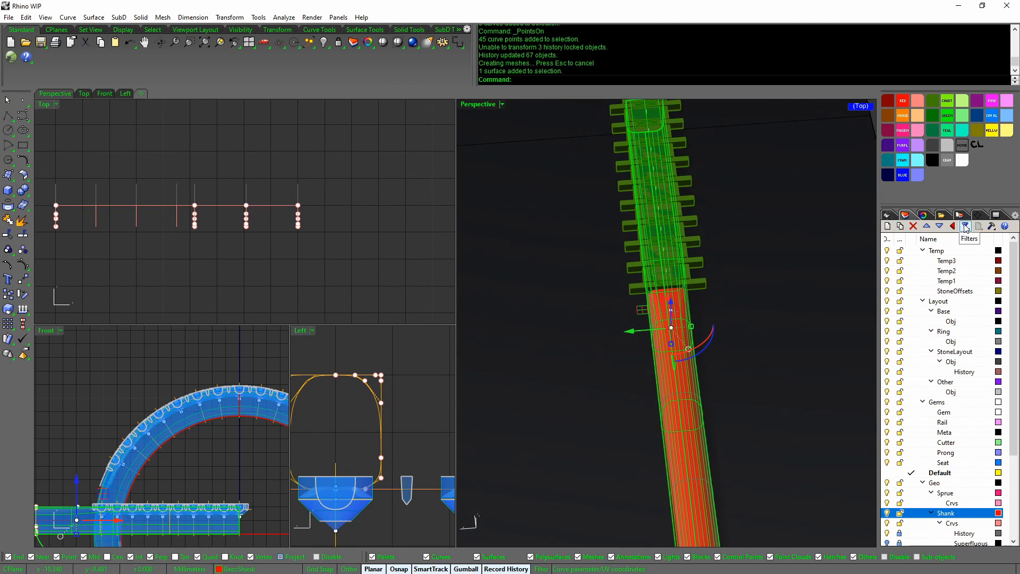
pyautogui.click(979, 216)
# Move the 28 side points of the profiles 0.1 along X
pyautogui.moveTo(744, 392)
pyautogui.mouseDown(button='right')
pyautogui.moveTo(757, 374)
pyautogui.moveTo(738, 376)
pyautogui.mouseUp(button='right')
pyautogui.scroll(1, 420, 422)
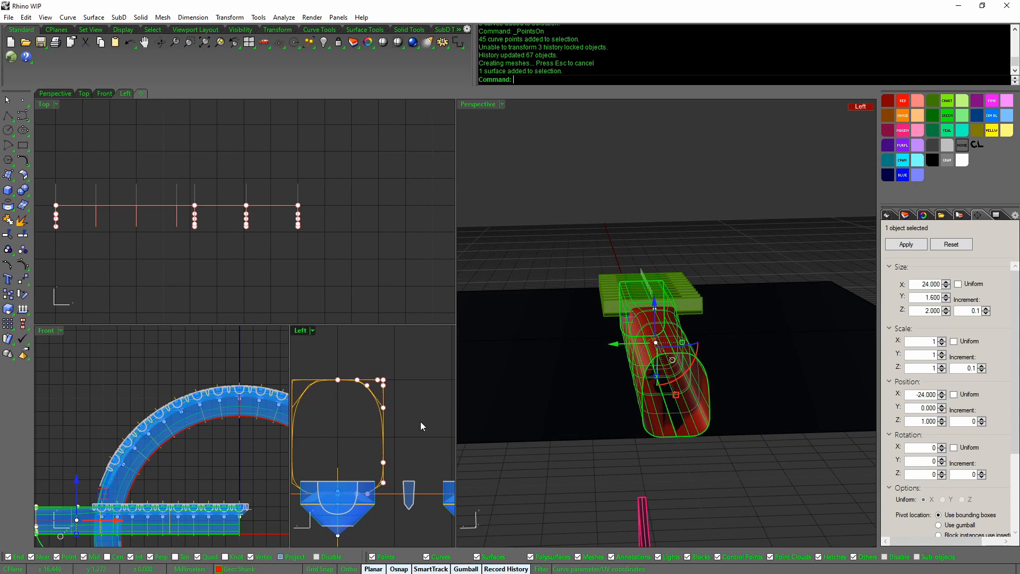
pyautogui.moveTo(349, 362); pyautogui.dragTo(402, 504)
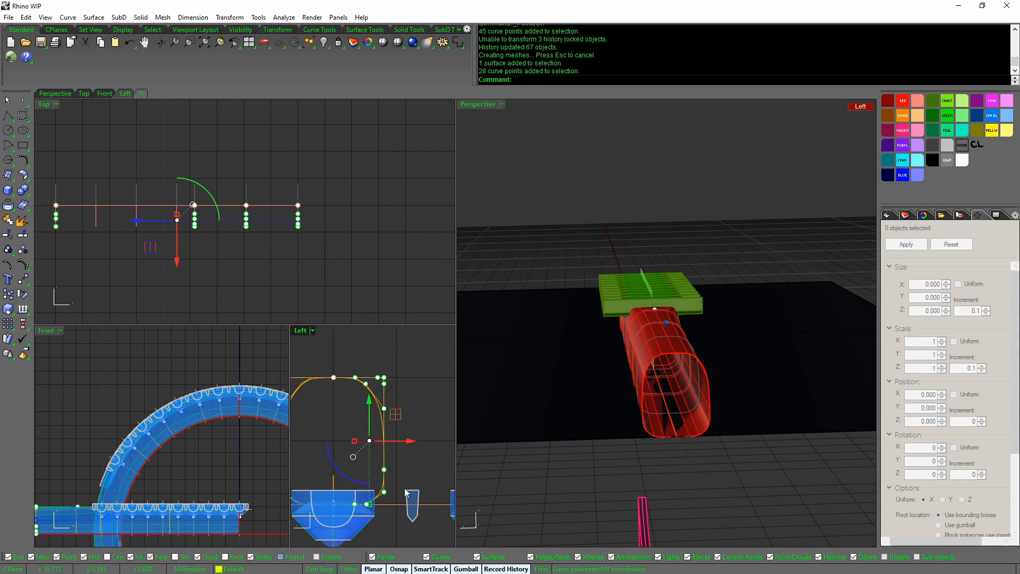
pyautogui.click(408, 441)
pyautogui.write('.')
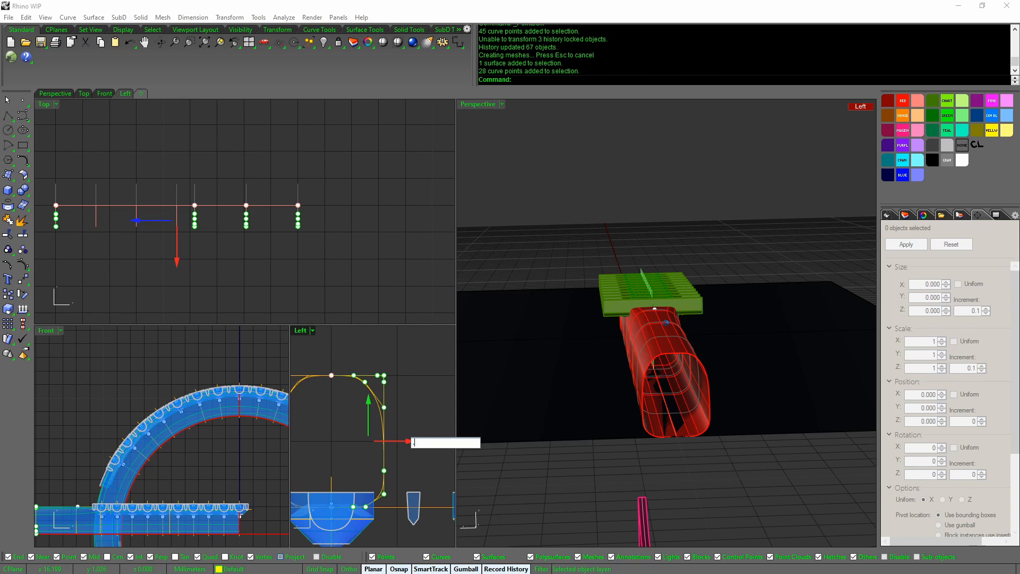
pyautogui.write('1')
pyautogui.press('Return')
# Recheck the shank size, then move the 28 side points -0.05 along X
pyautogui.moveTo(627, 401); pyautogui.dragTo(623, 438, button='right')
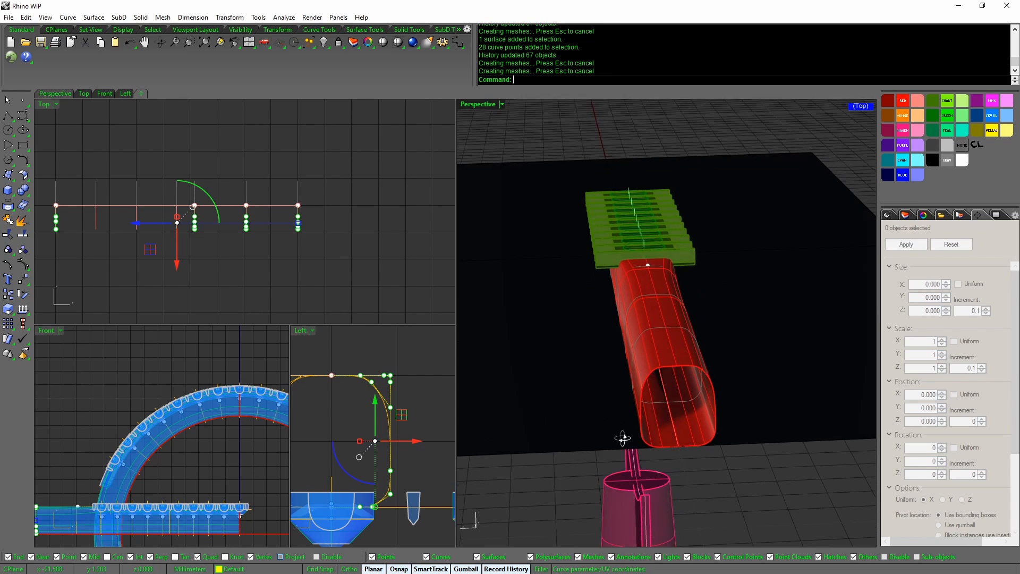
pyautogui.click(688, 363)
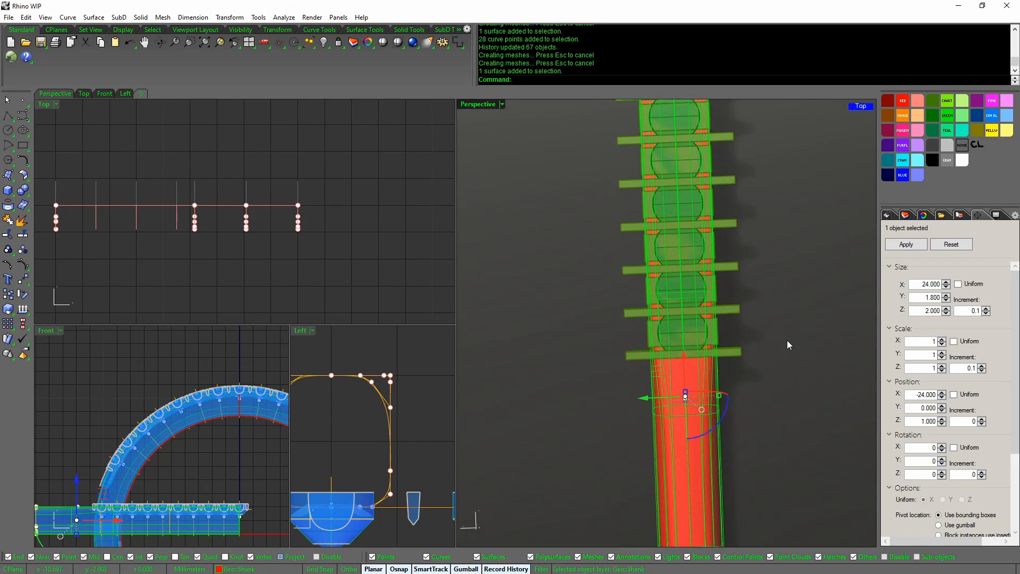
pyautogui.click(786, 340)
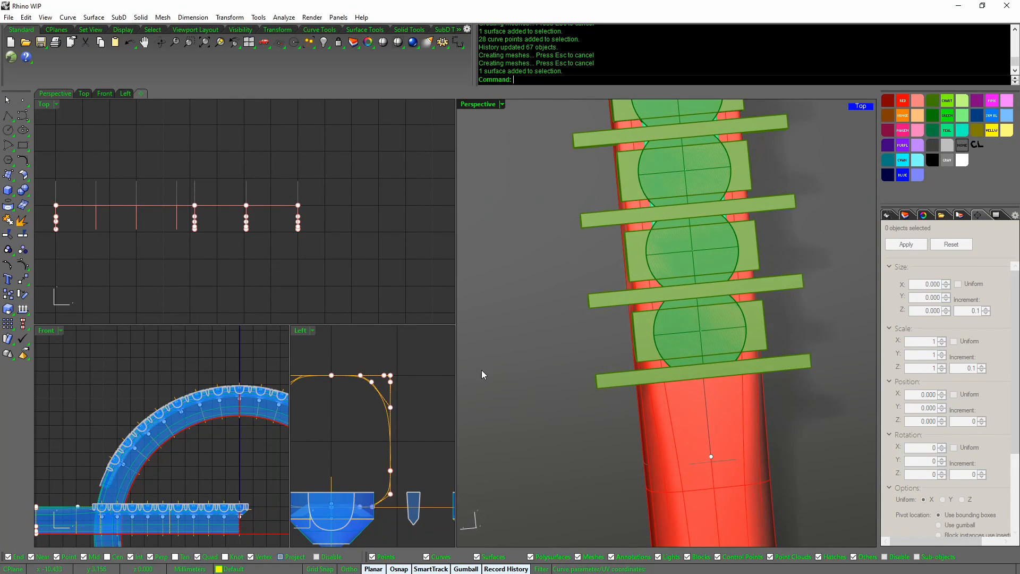
pyautogui.moveTo(406, 518); pyautogui.dragTo(407, 516)
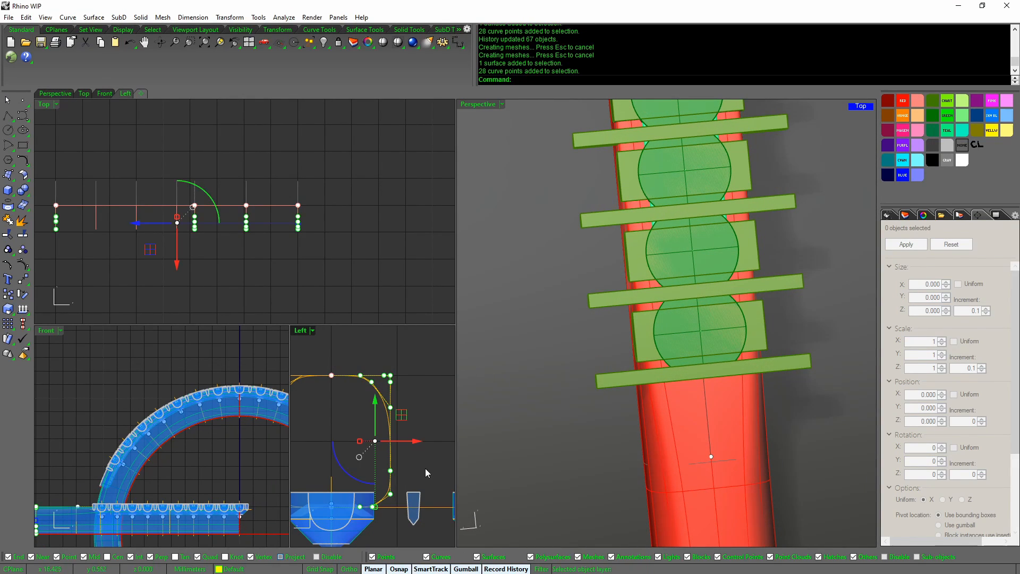
pyautogui.click(416, 441)
pyautogui.write('-.0')
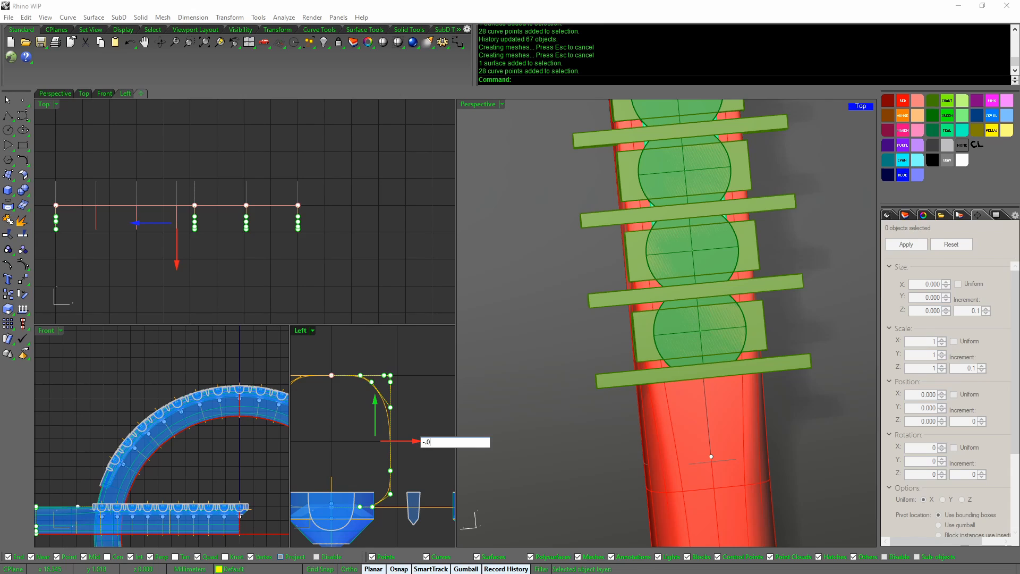
pyautogui.write('5')
pyautogui.press('Return')
# Deselect the control points and select one shank curve in the Top view
pyautogui.moveTo(667, 396); pyautogui.dragTo(575, 415, button='right')
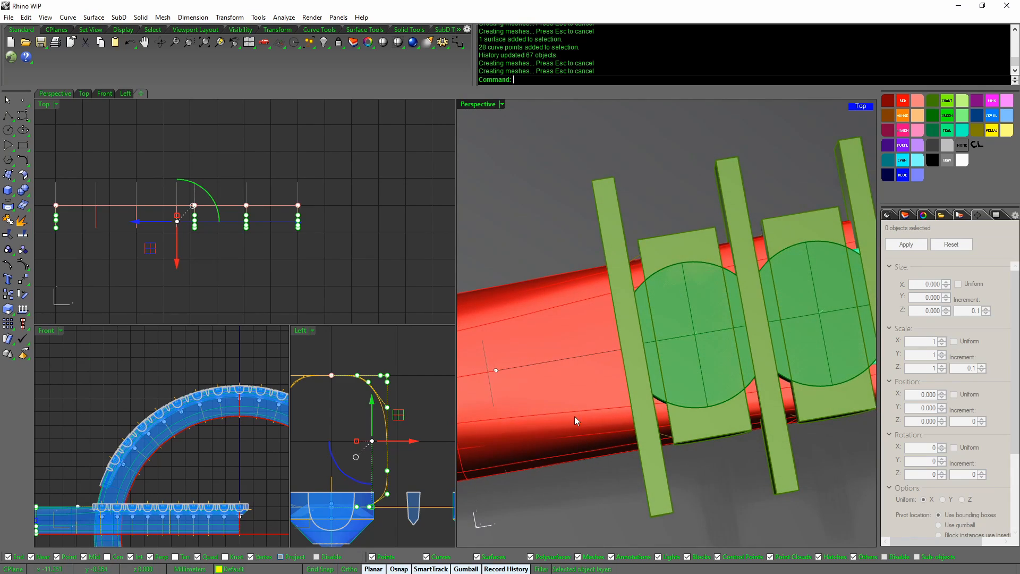
pyautogui.moveTo(308, 268); pyautogui.dragTo(359, 273, button='right')
pyautogui.click(310, 277)
pyautogui.scroll(3, 221, 265)
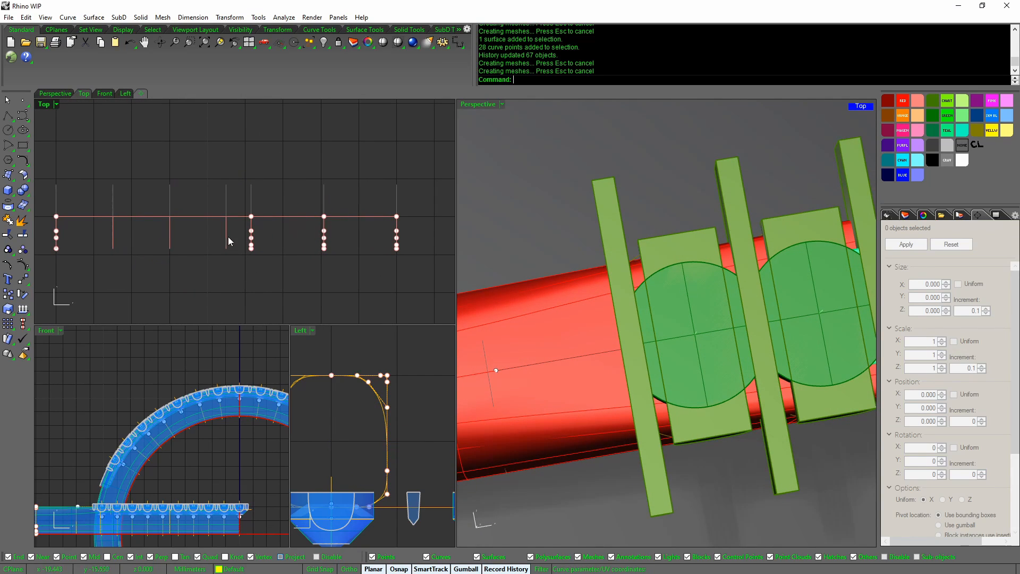
pyautogui.moveTo(215, 268); pyautogui.dragTo(268, 254)
pyautogui.click(222, 252)
pyautogui.moveTo(564, 336); pyautogui.dragTo(557, 311, button='right')
pyautogui.moveTo(321, 425); pyautogui.dragTo(392, 414, button='right')
# Scale1D the right-hand stone curves in Top to compress their spacing
pyautogui.scroll(10, 237, 415)
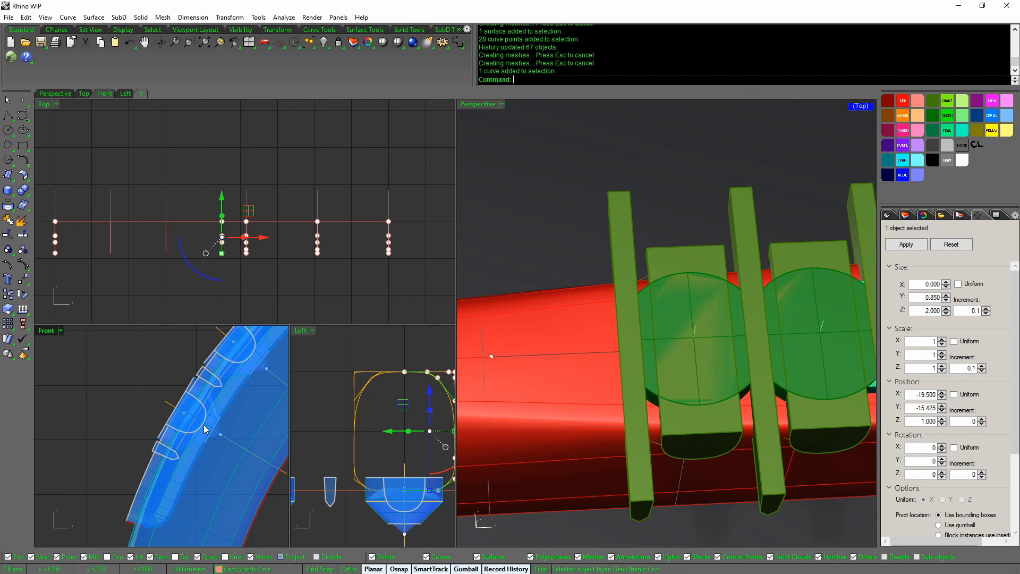
pyautogui.moveTo(253, 281); pyautogui.dragTo(266, 301, button='right')
pyautogui.scroll(1, 263, 293)
pyautogui.moveTo(247, 293); pyautogui.dragTo(434, 198)
pyautogui.middleClick(430, 250)
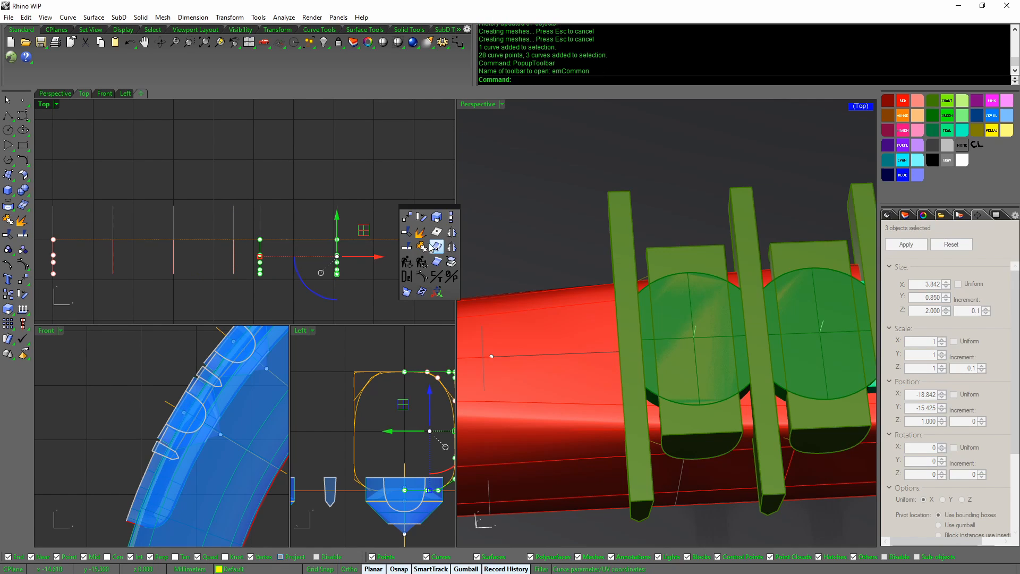
pyautogui.click(451, 219)
pyautogui.click(414, 239)
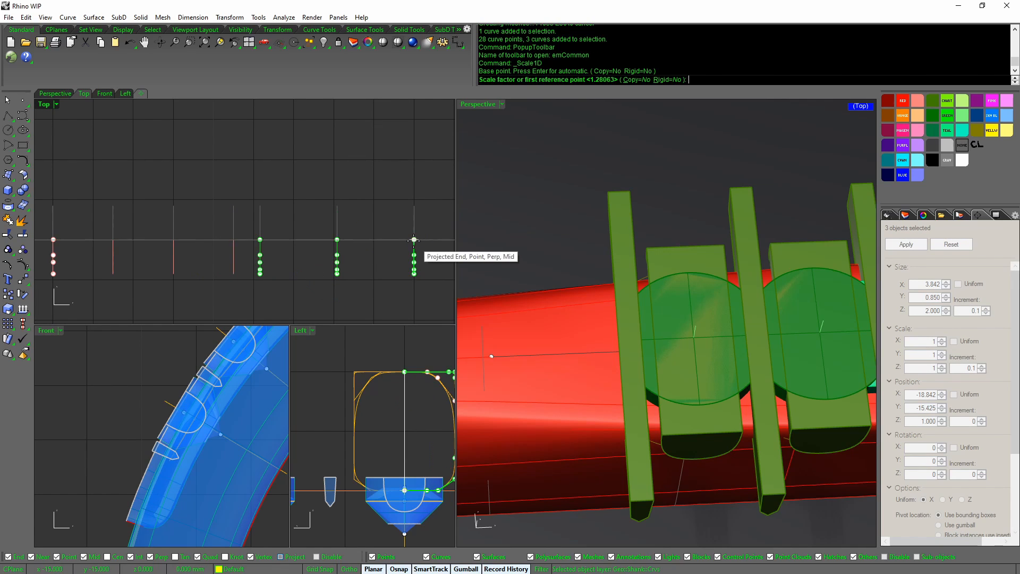
pyautogui.click(260, 239)
pyautogui.click(246, 240)
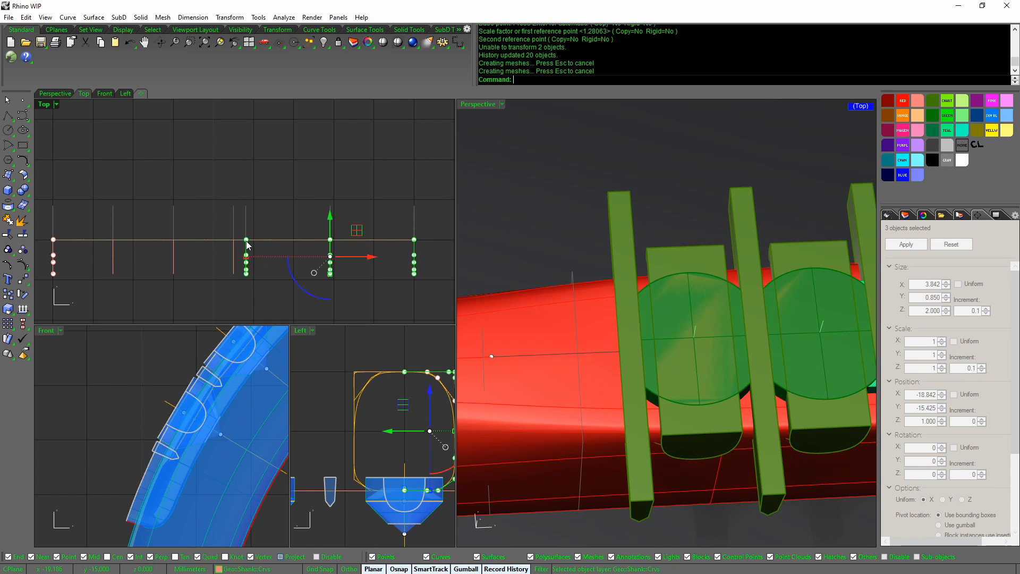
# Lock History and gumball-drag the centre stone curve left along the layout
pyautogui.scroll(-5, 647, 372)
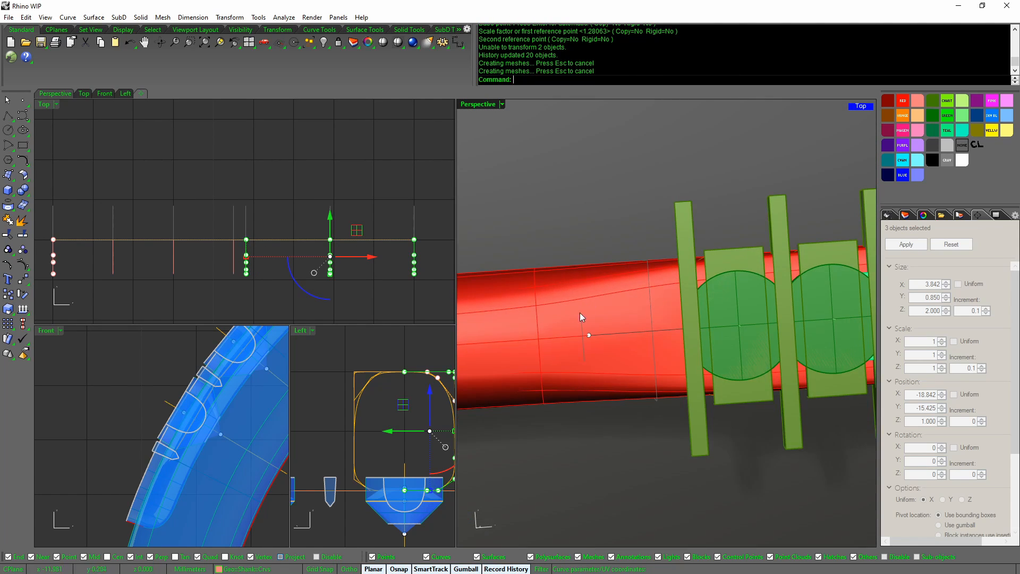
pyautogui.click(233, 265)
pyautogui.middleClick(315, 291)
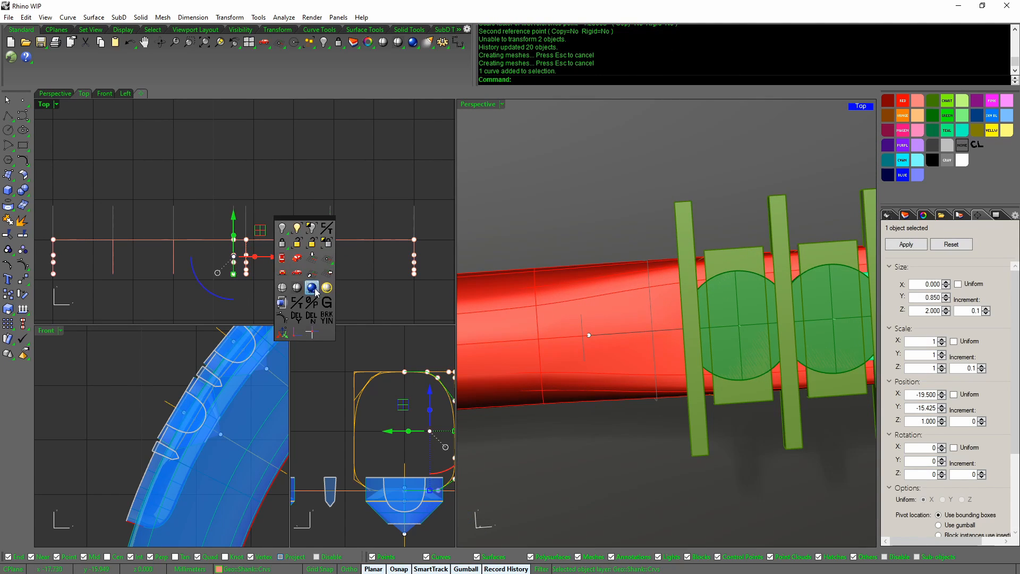
pyautogui.click(330, 317)
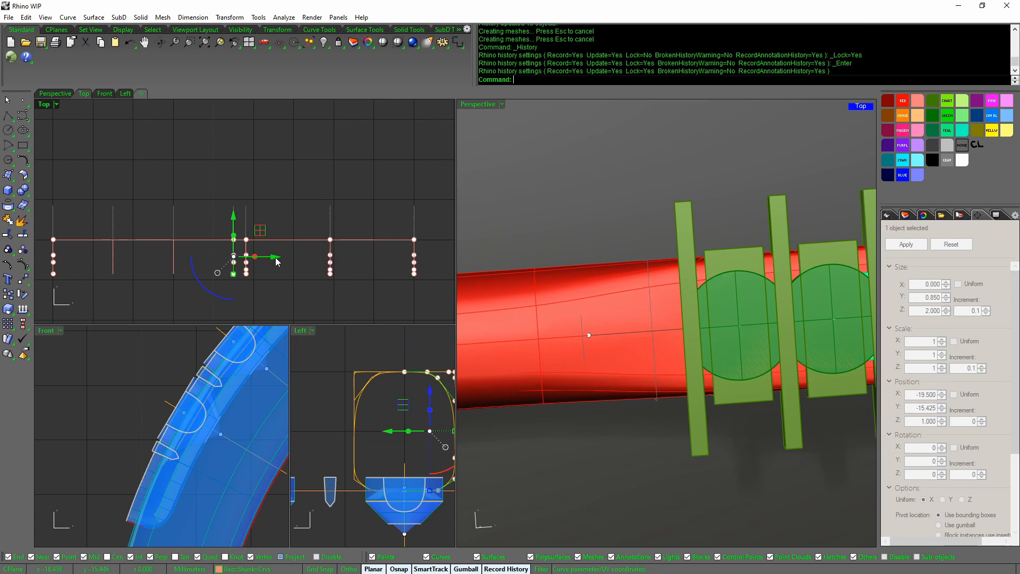
pyautogui.moveTo(275, 257); pyautogui.dragTo(263, 260)
pyautogui.moveTo(595, 340); pyautogui.dragTo(687, 315, button='right')
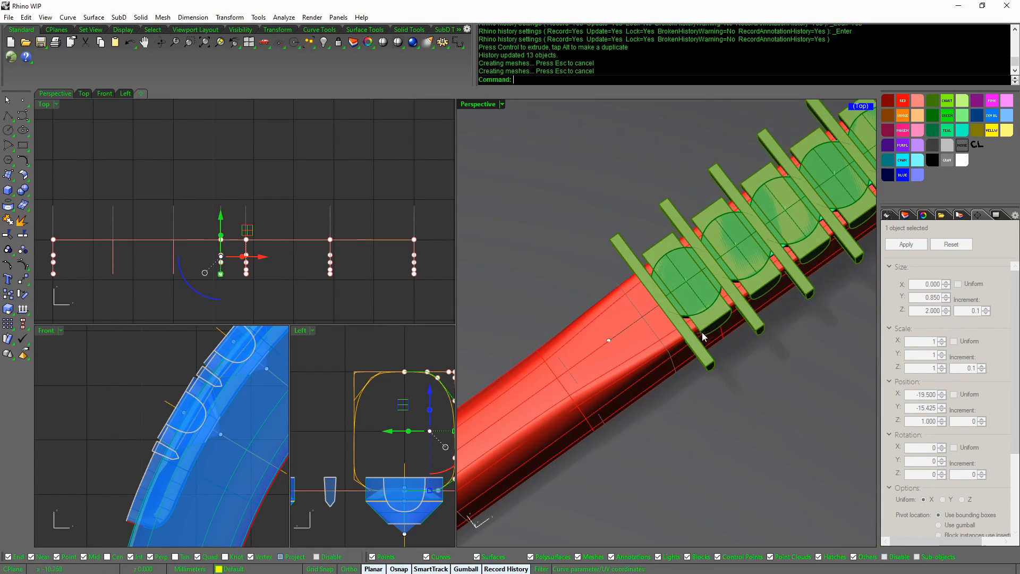
pyautogui.scroll(-10, 698, 342)
# Maximize Perspective in EGhosted display and hide the gem group
pyautogui.press('Escape')
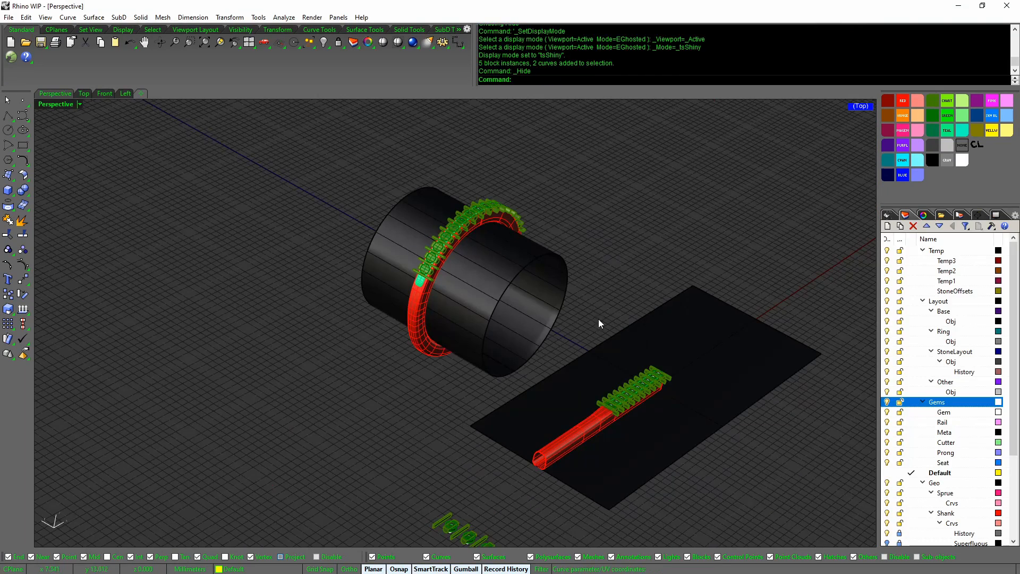
pyautogui.scroll(6, 605, 377)
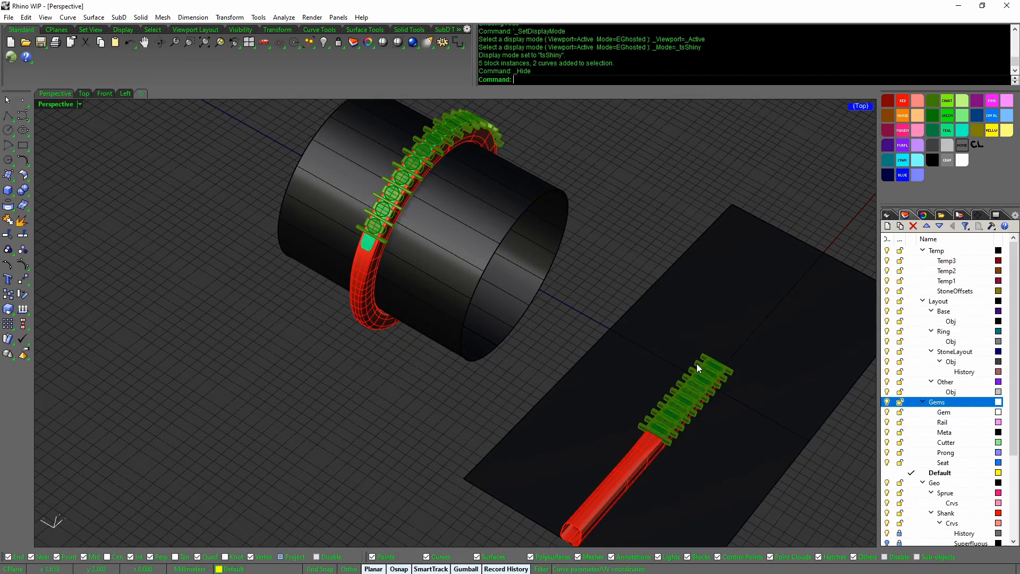
pyautogui.middleClick(695, 362)
pyautogui.click(706, 387)
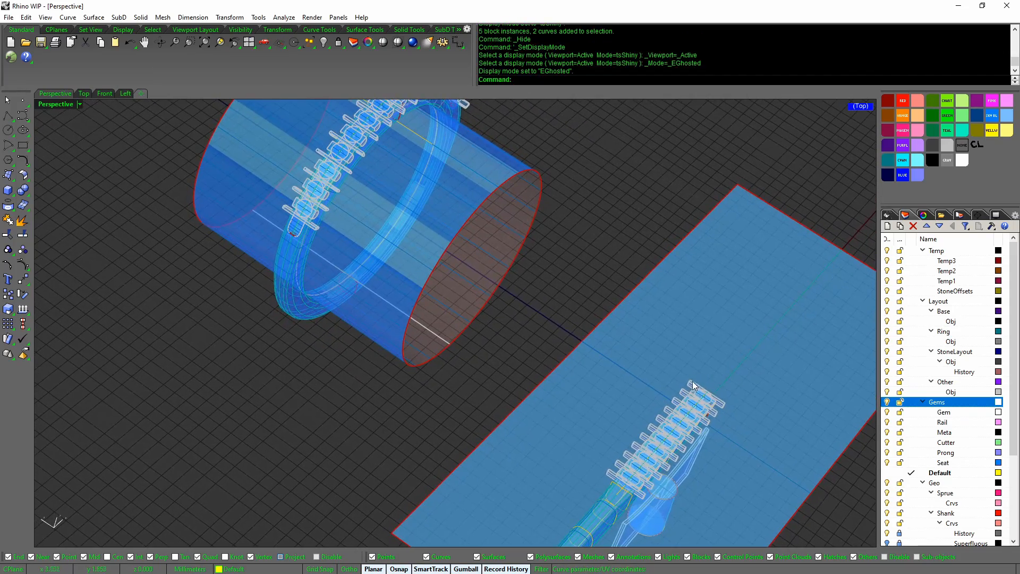
pyautogui.click(693, 382)
pyautogui.middleClick(690, 382)
pyautogui.click(673, 329)
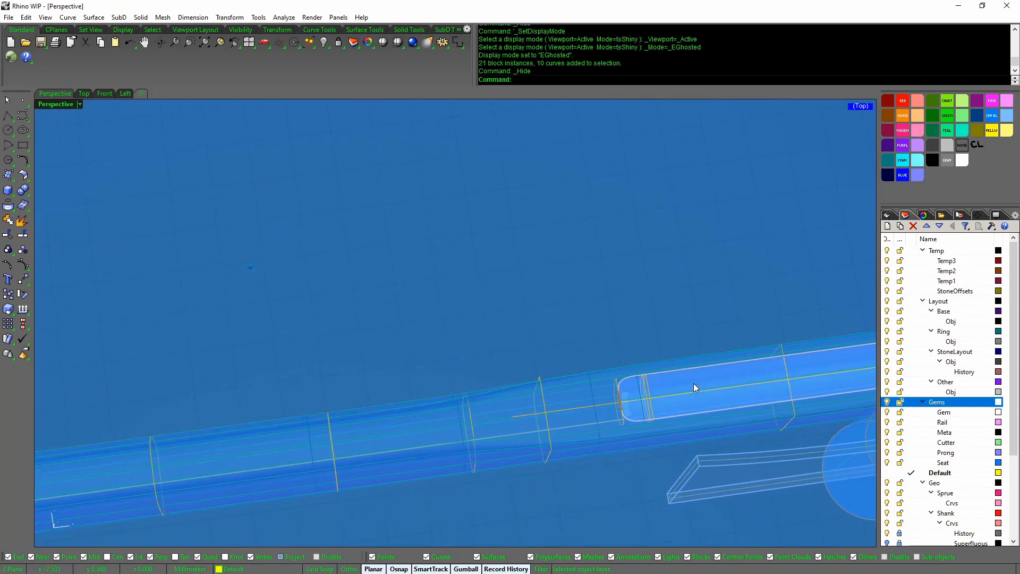
# Hide the remaining gem pieces and IsolateLock the stone cutter curves
pyautogui.click(698, 393)
pyautogui.middleClick(696, 390)
pyautogui.click(657, 367)
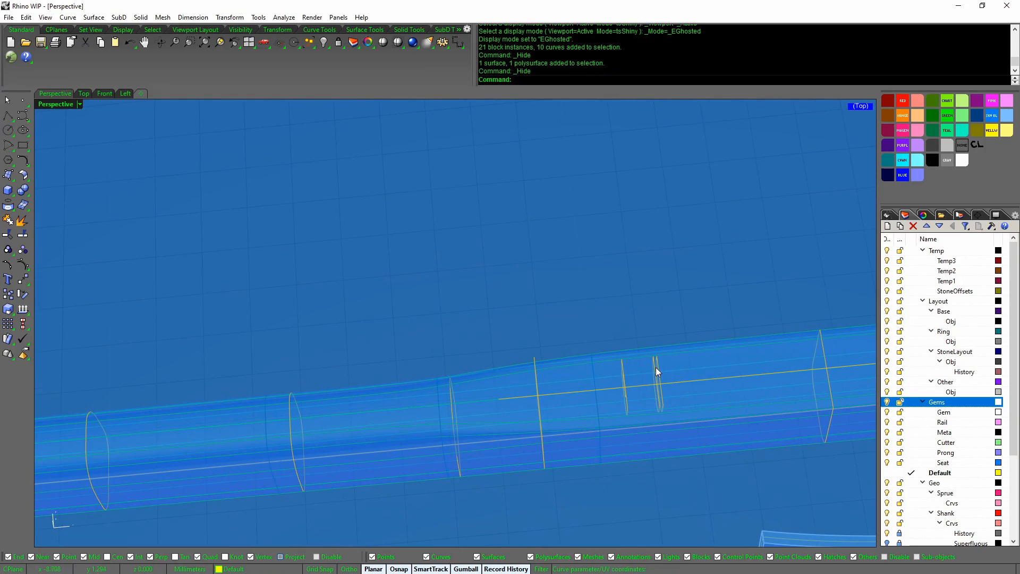
pyautogui.click(656, 367)
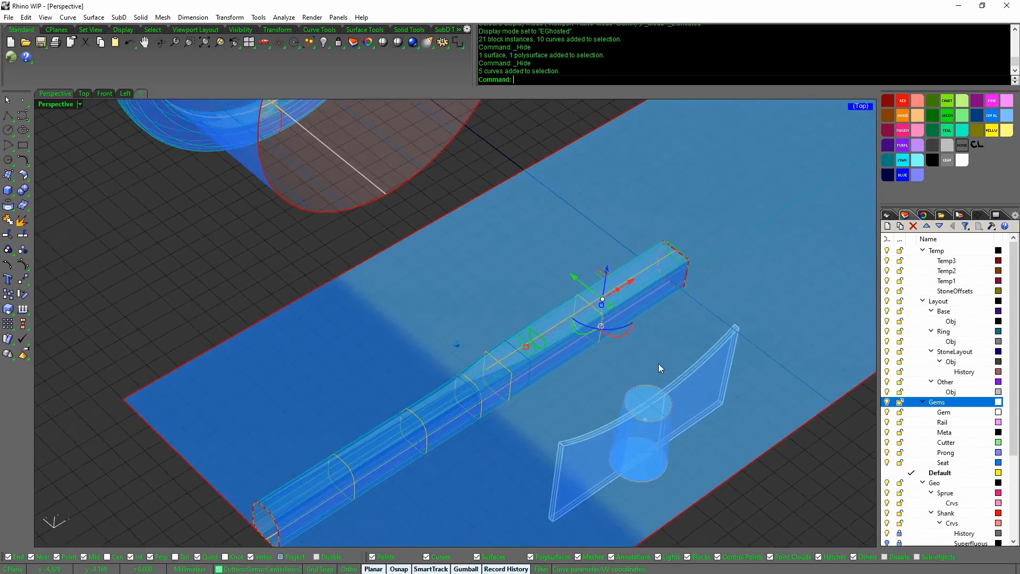
pyautogui.middleClick(659, 363)
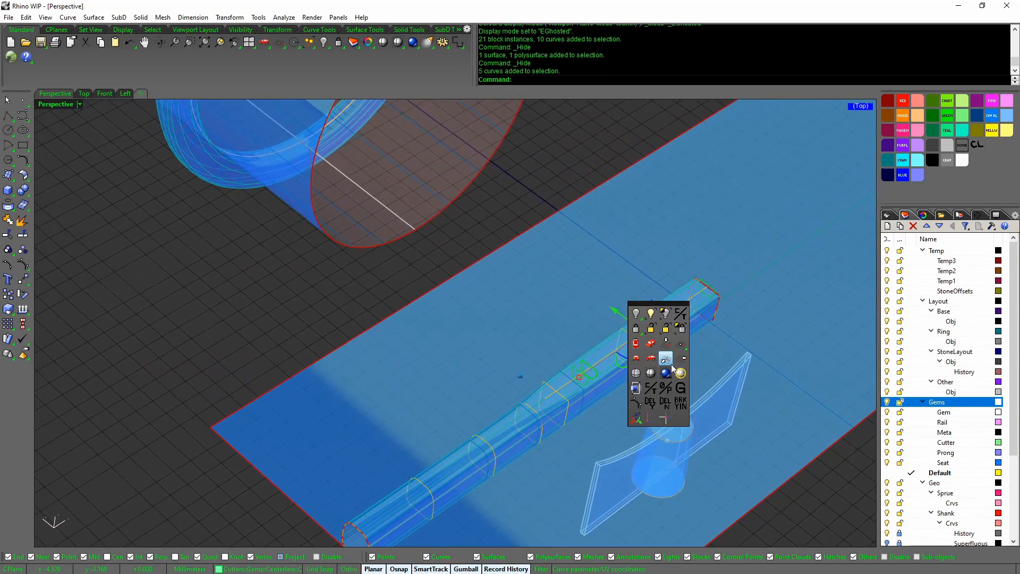
pyautogui.click(681, 328)
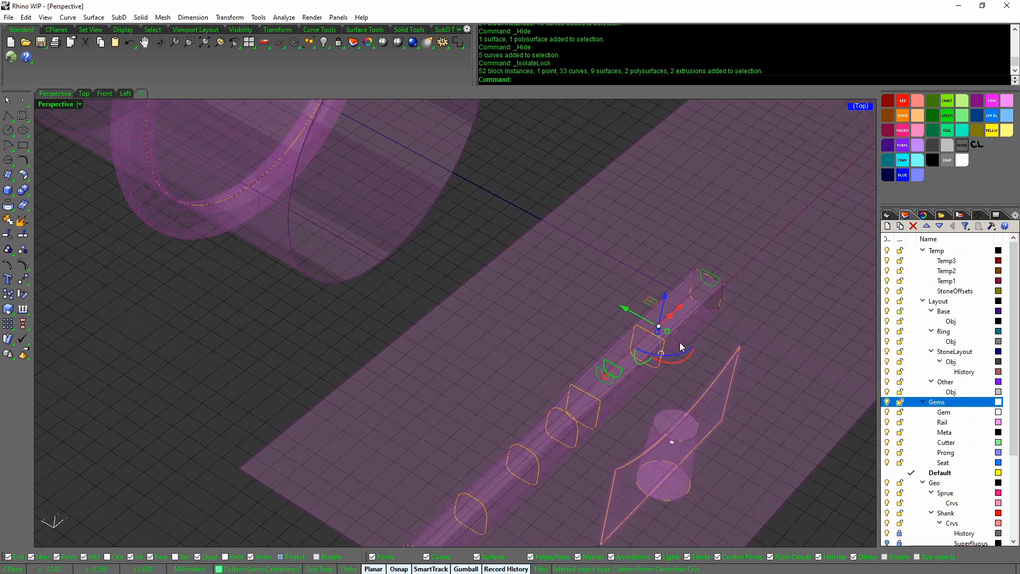
# Return to tsShiny display and ShowSelected a single gem setting
pyautogui.middleClick(713, 354)
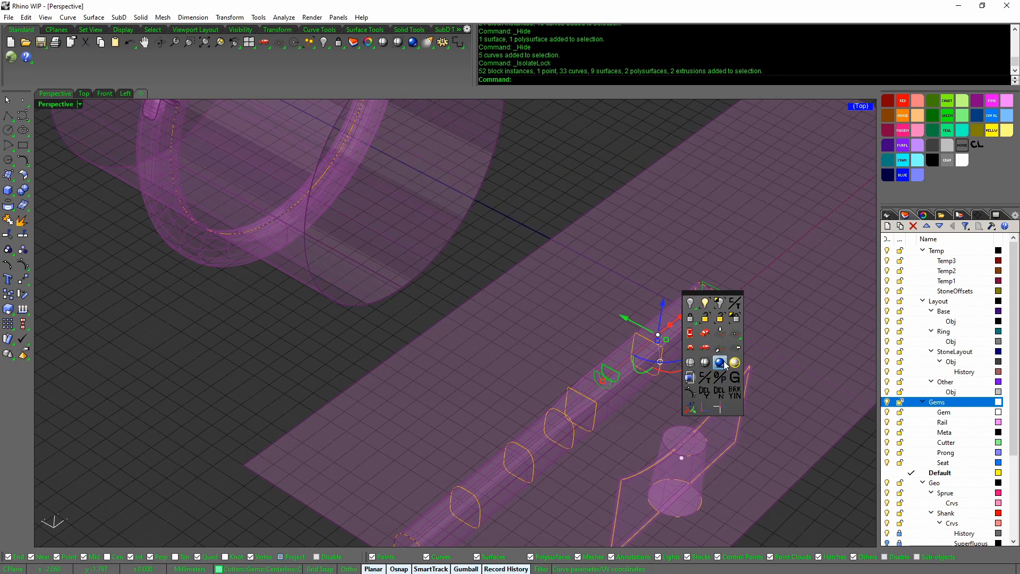
pyautogui.click(720, 363)
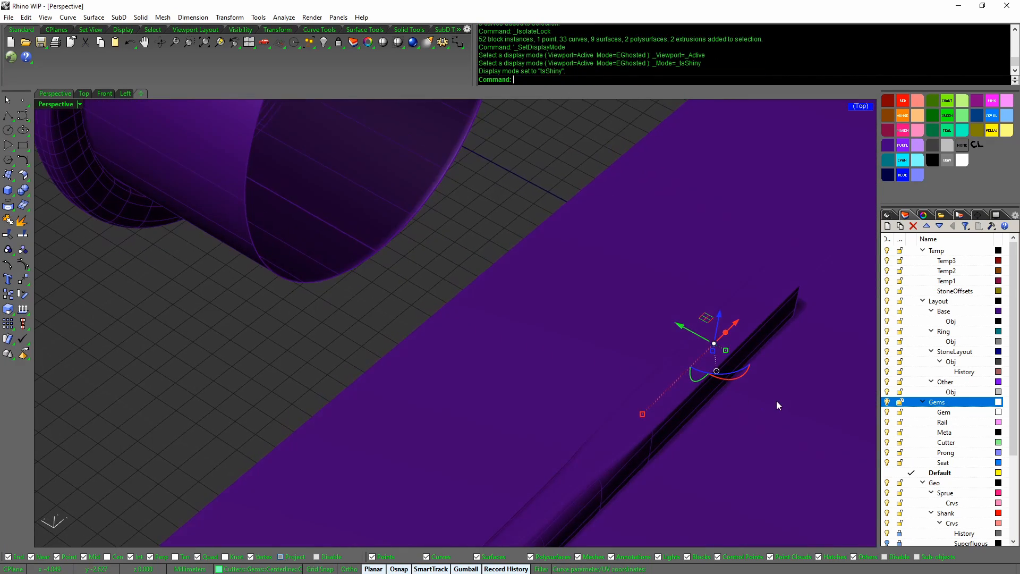
pyautogui.middleClick(774, 353)
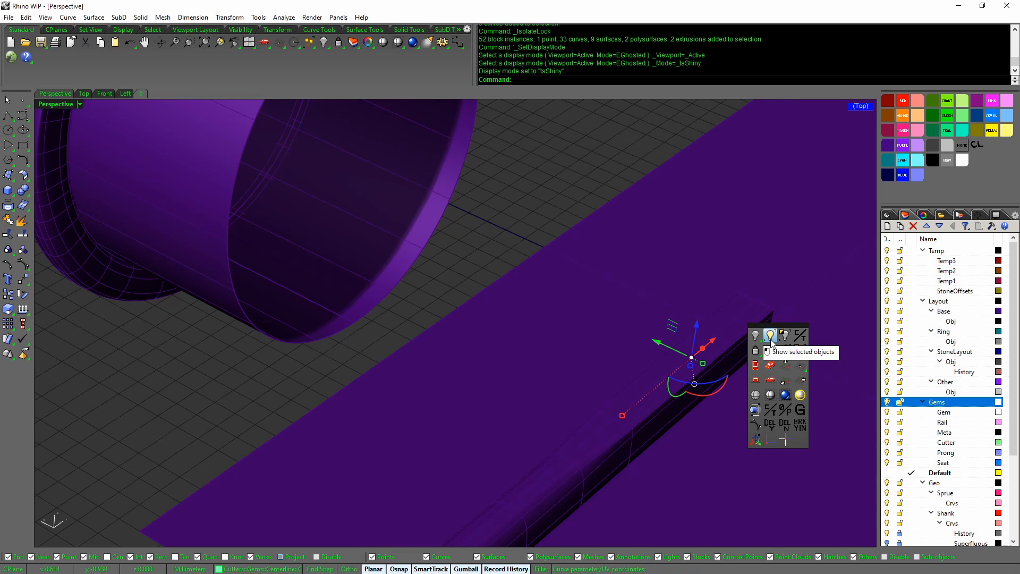
pyautogui.click(770, 336)
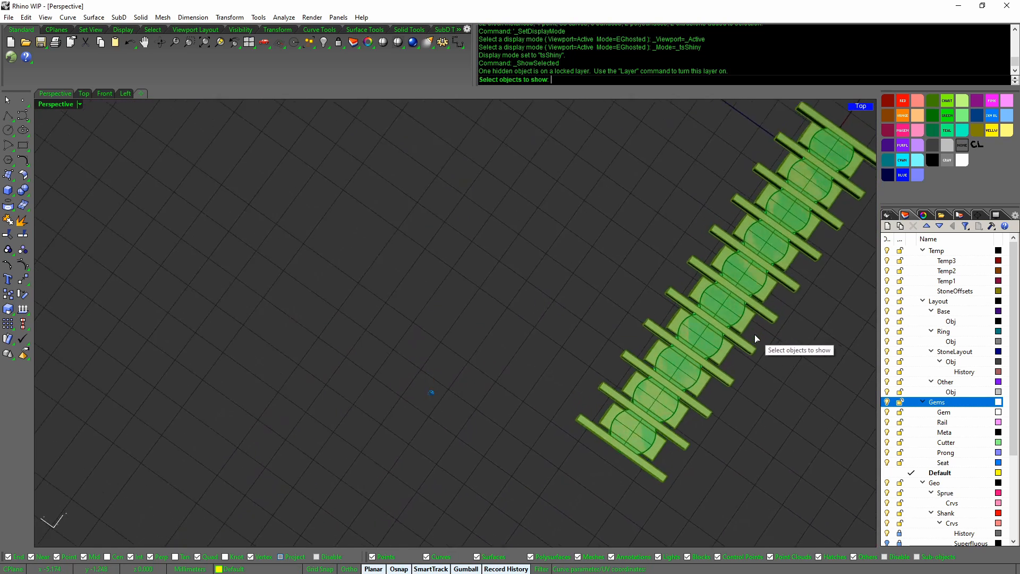
pyautogui.click(632, 391)
pyautogui.press('Return')
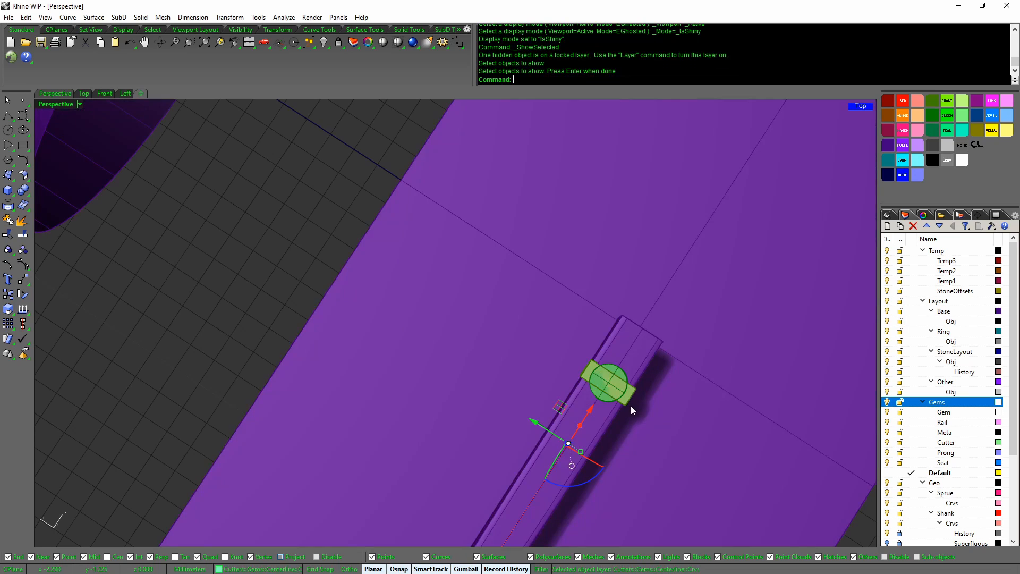
# In the Left view, Scale2D the five cutter curves, base at top quad, reference at bottom quad
pyautogui.click(126, 94)
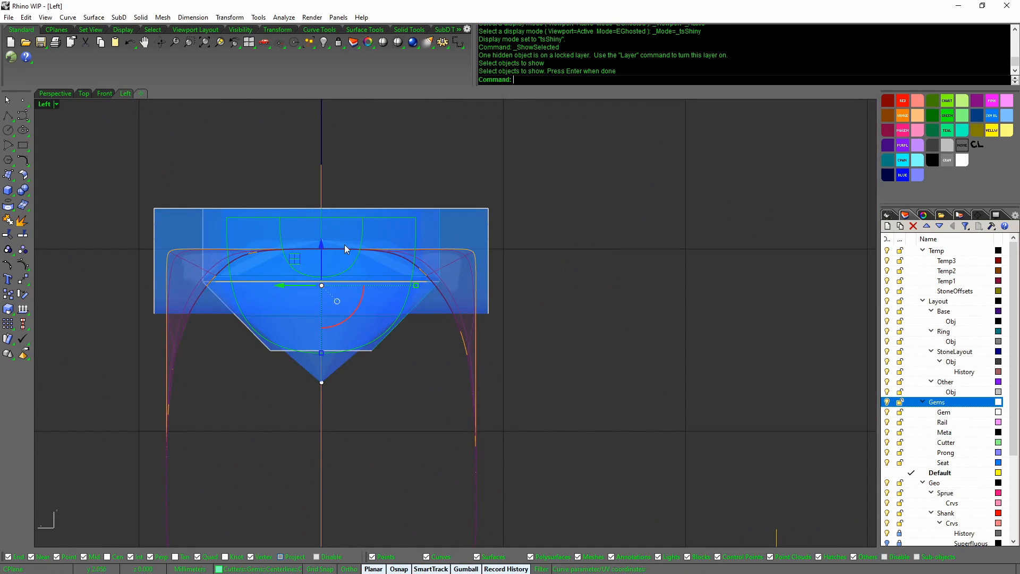
pyautogui.moveTo(344, 245); pyautogui.dragTo(451, 254, button='right')
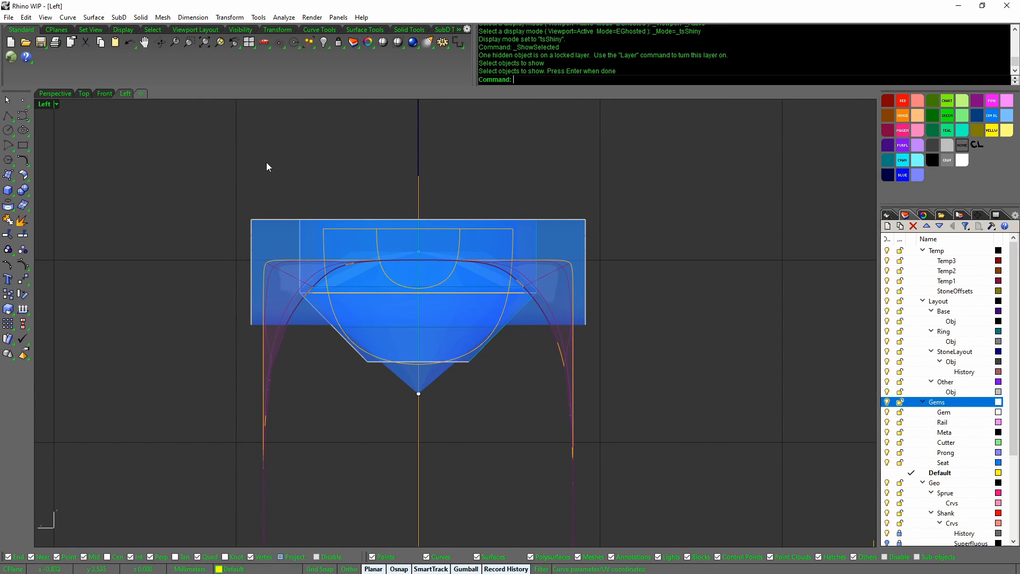
pyautogui.moveTo(278, 170); pyautogui.dragTo(540, 391)
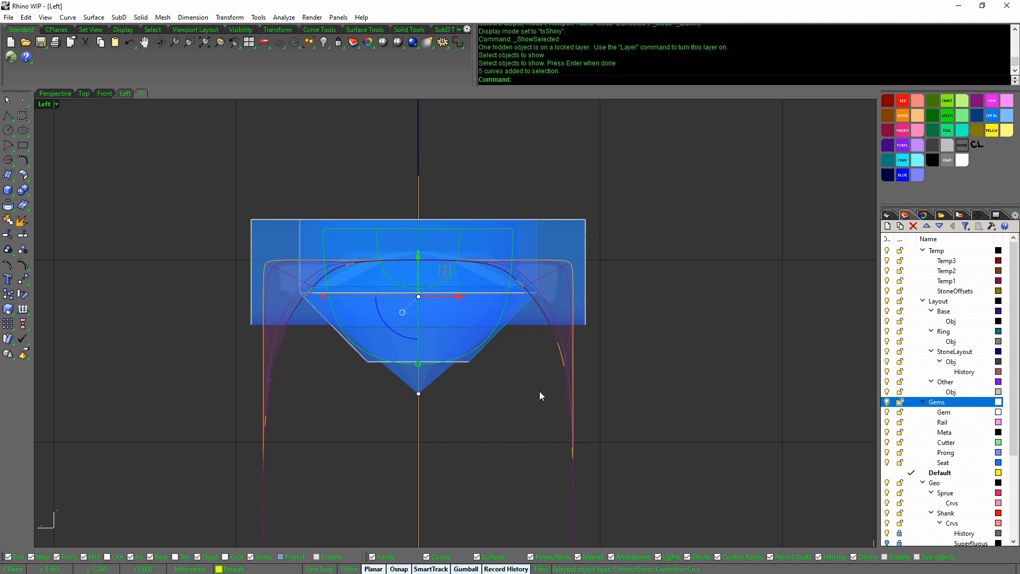
pyautogui.scroll(2, 534, 379)
pyautogui.scroll(2, 530, 376)
pyautogui.middleClick(465, 280)
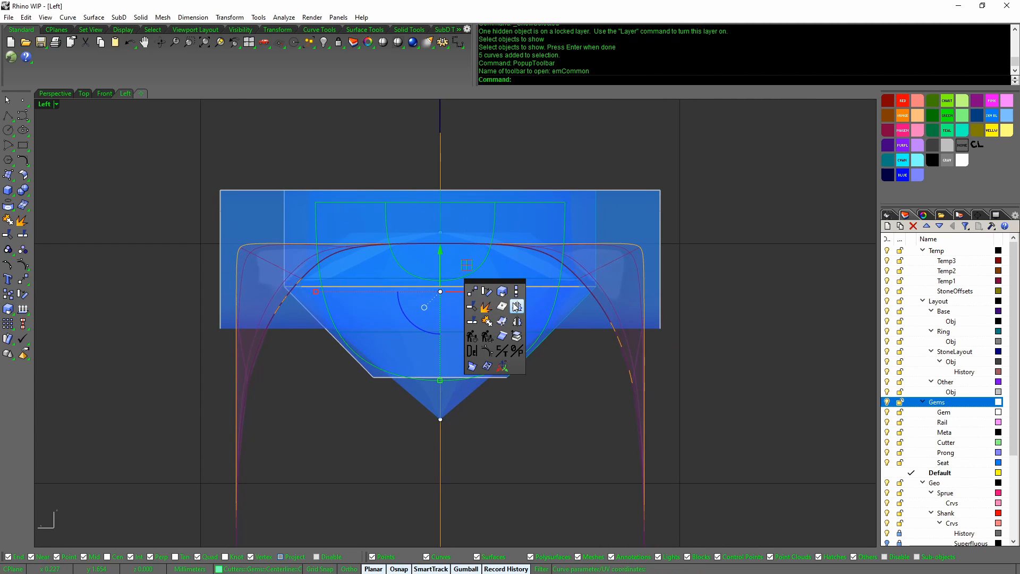
pyautogui.click(512, 291)
pyautogui.click(440, 202)
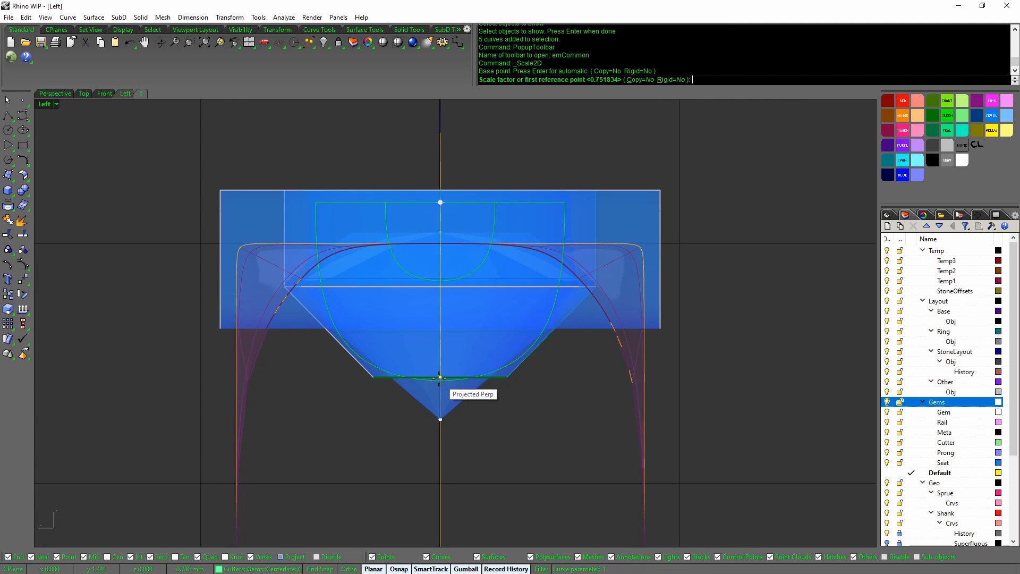
pyautogui.click(440, 382)
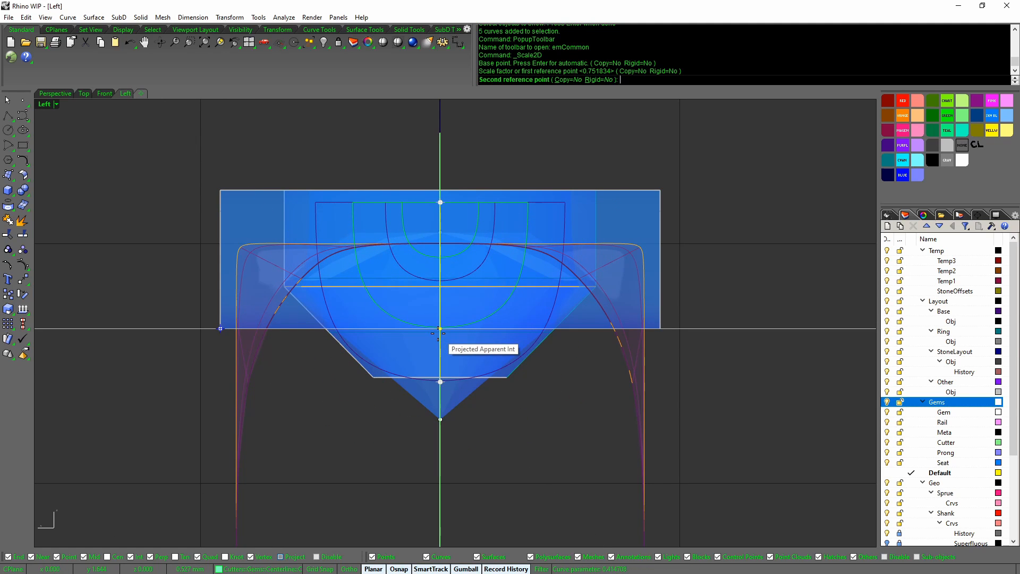
pyautogui.scroll(5, 439, 334)
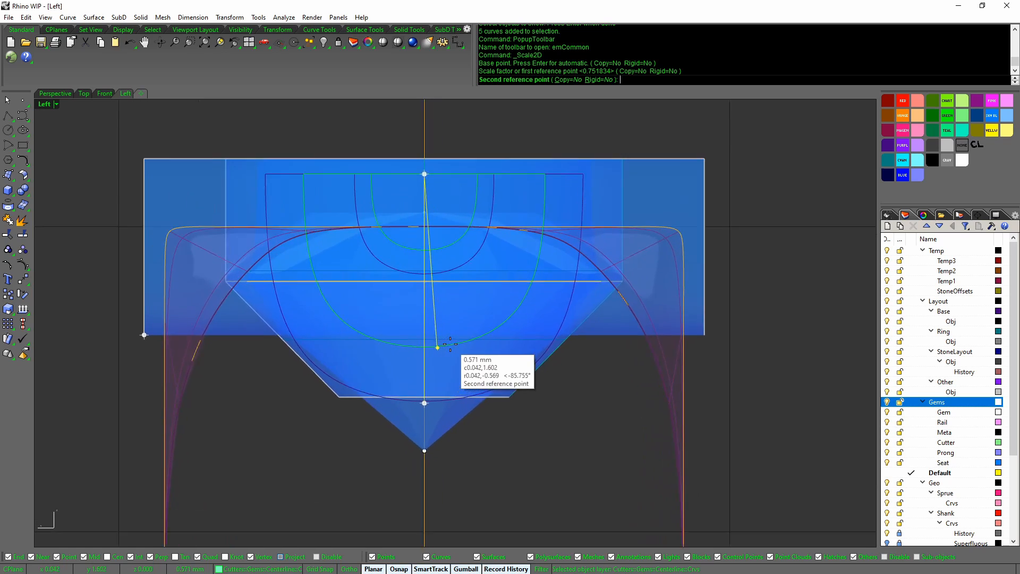
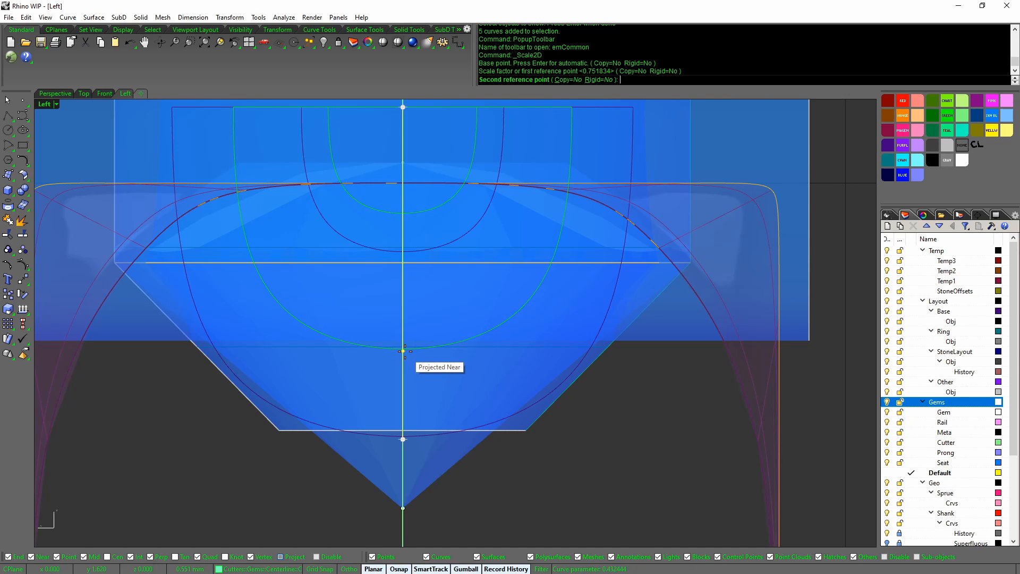
# Finish Scale2D on the cutter curves with the second reference point so the six history-linked cutters update
pyautogui.click(402, 350)
pyautogui.scroll(-5, 496, 369)
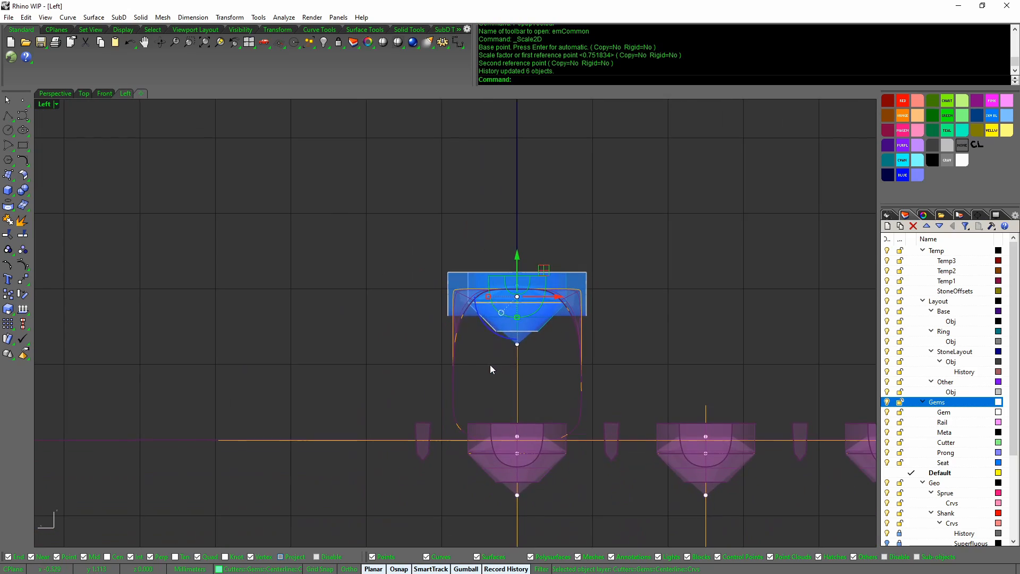
pyautogui.middleClick(490, 364)
# Set Perspective to Ghosted, select the four cutter profile curves, and restore the four-view layout
pyautogui.click(482, 347)
pyautogui.moveTo(490, 445); pyautogui.dragTo(491, 445)
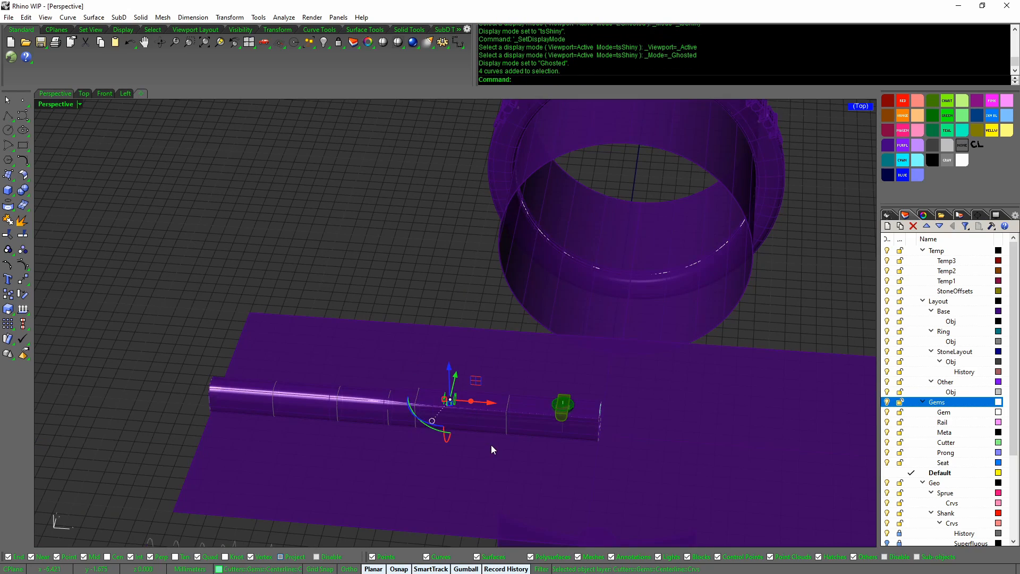
pyautogui.moveTo(512, 426); pyautogui.dragTo(576, 318, button='right')
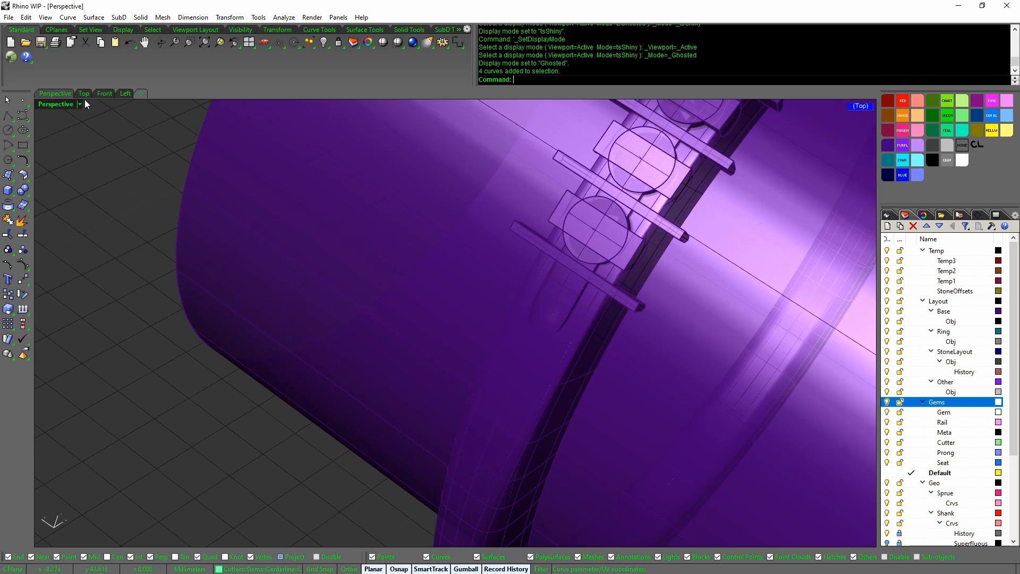
pyautogui.doubleClick(63, 94)
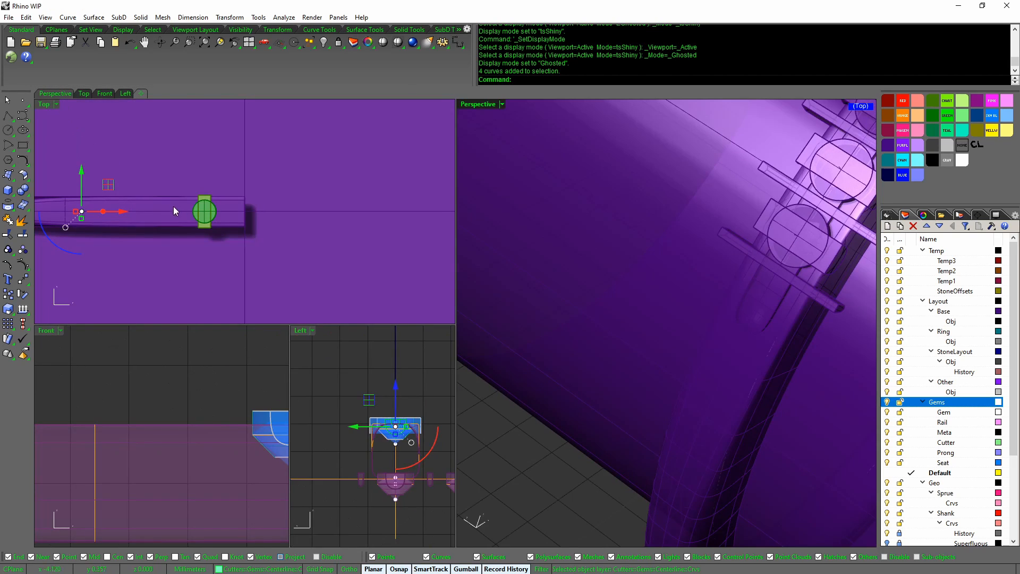
pyautogui.scroll(2, 279, 229)
pyautogui.moveTo(278, 229); pyautogui.dragTo(304, 250, button='right')
pyautogui.scroll(6, 256, 230)
pyautogui.scroll(5, 120, 252)
pyautogui.moveTo(120, 252); pyautogui.dragTo(251, 250, button='right')
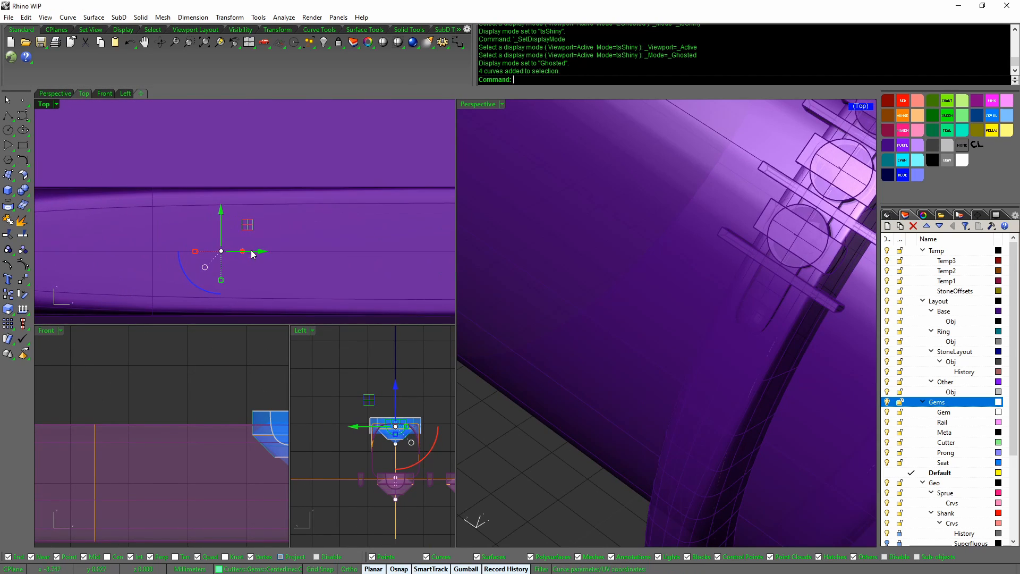
# Drag the cutter curves along the rail in Top so the stone seats update
pyautogui.moveTo(262, 255); pyautogui.dragTo(332, 253)
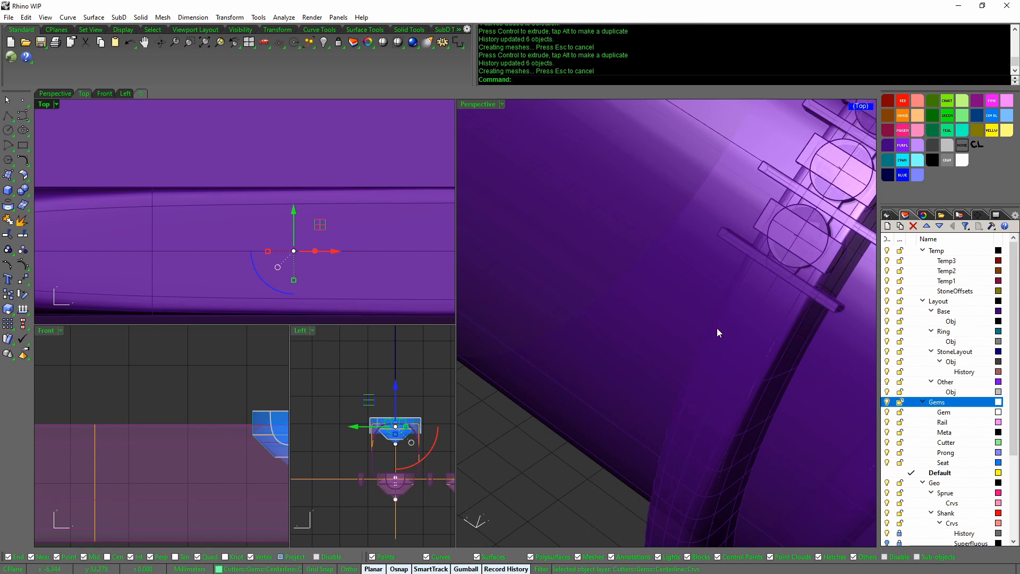
pyautogui.scroll(-5, 711, 319)
pyautogui.scroll(8, 709, 311)
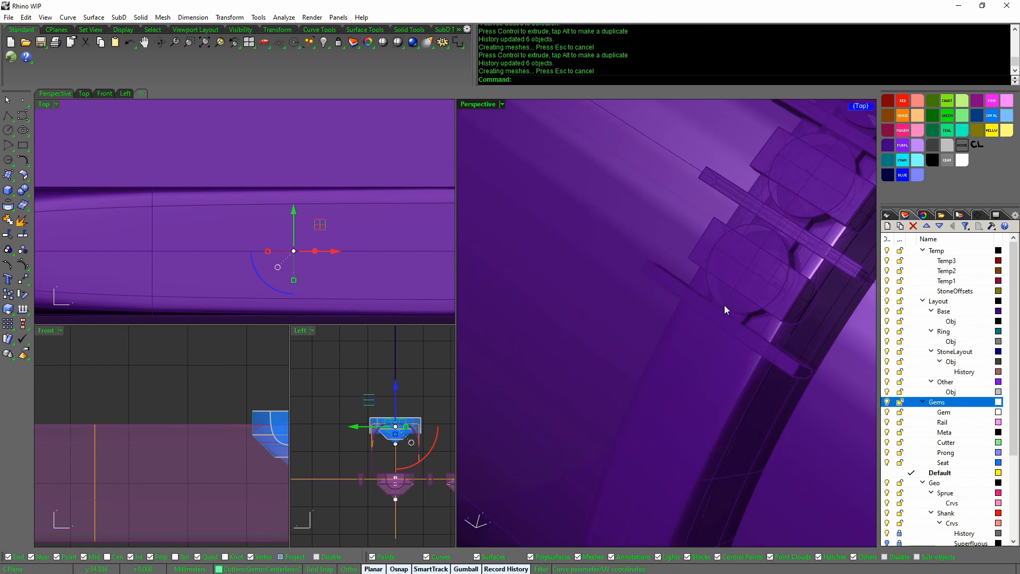
pyautogui.scroll(-8, 746, 330)
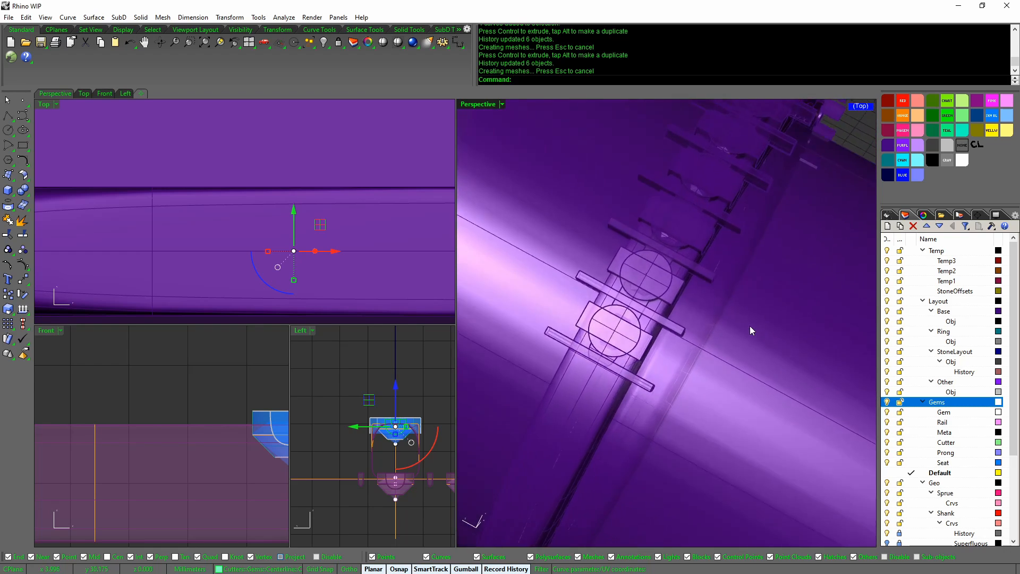
pyautogui.moveTo(750, 327); pyautogui.dragTo(738, 295, button='right')
# Clear the selection and apply tsShiny display to all viewports
pyautogui.press('Escape')
pyautogui.scroll(-2, 786, 206)
pyautogui.middleClick(769, 241)
pyautogui.click(774, 252)
pyautogui.middleClick(737, 294)
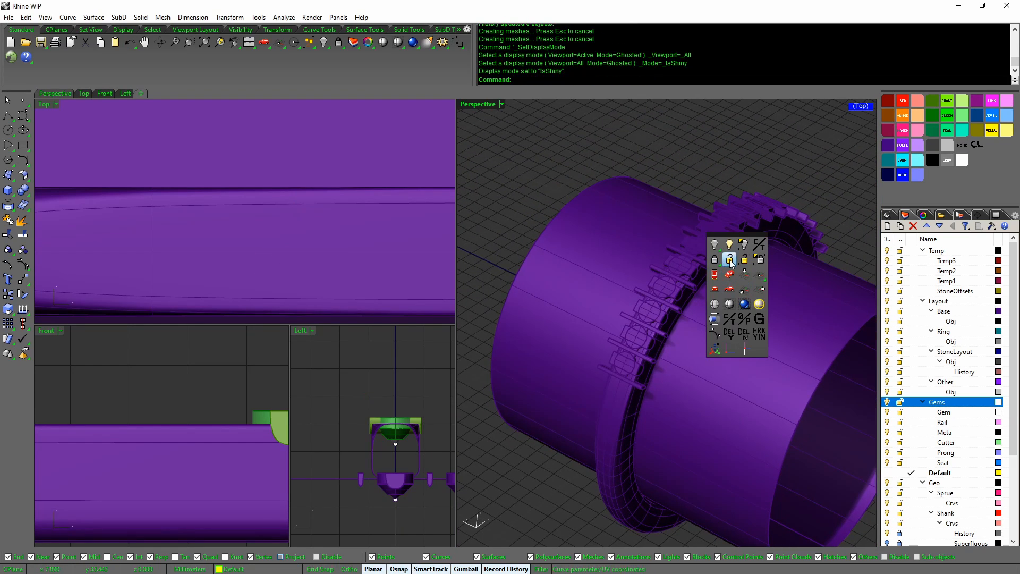
# Unlock all locked objects from the popup toolbar
pyautogui.click(730, 261)
pyautogui.middleClick(745, 278)
pyautogui.click(736, 260)
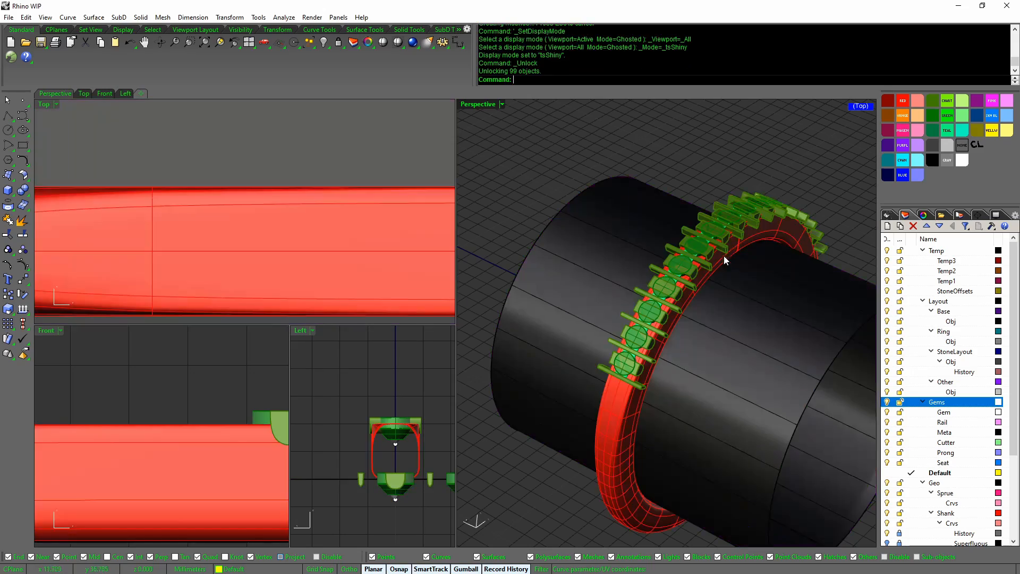
pyautogui.scroll(-5, 737, 303)
pyautogui.moveTo(699, 341)
pyautogui.mouseDown(button='right')
pyautogui.moveTo(660, 363)
pyautogui.moveTo(693, 326)
pyautogui.mouseUp(button='right')
pyautogui.scroll(-3, 693, 326)
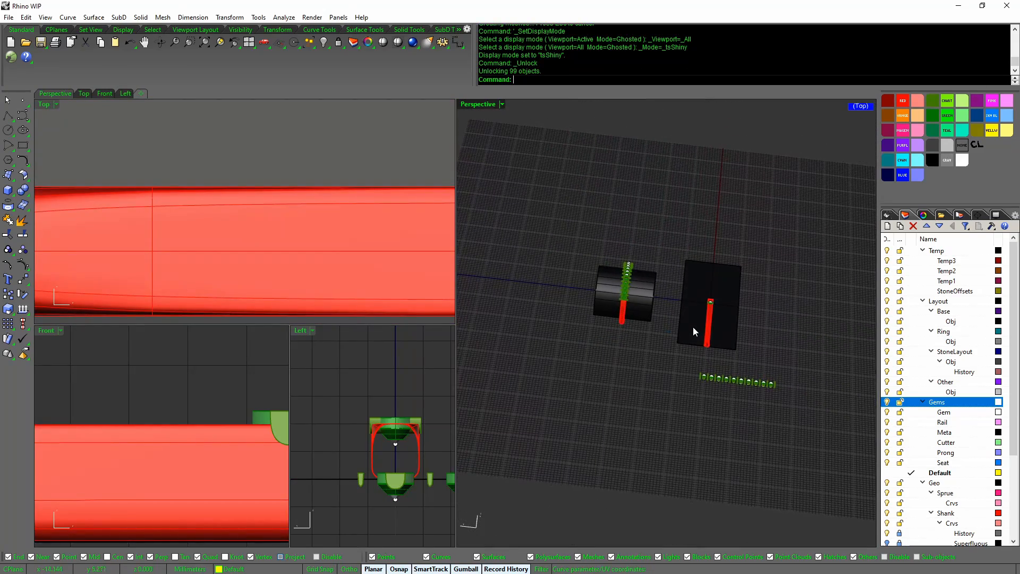
# Show all hidden objects, bringing back the pink sprue
pyautogui.moveTo(671, 238); pyautogui.dragTo(861, 461)
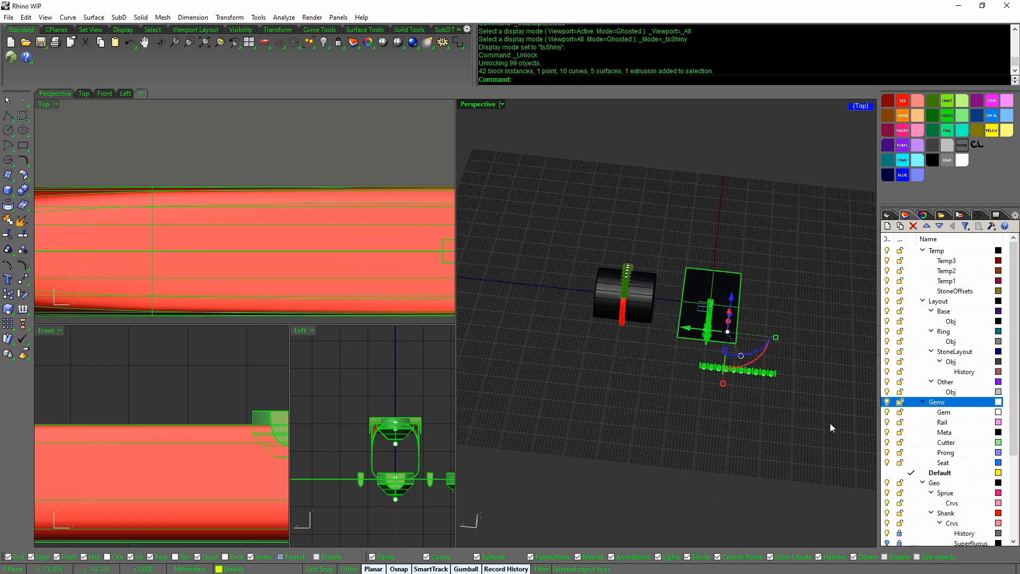
pyautogui.moveTo(830, 423); pyautogui.dragTo(811, 409, button='right')
pyautogui.middleClick(812, 409)
pyautogui.click(798, 357)
pyautogui.moveTo(792, 358); pyautogui.dragTo(736, 395, button='right')
pyautogui.click(771, 404)
# Window-select the flat strip of gems, cutters and plate in Left and hide it
pyautogui.scroll(-10, 318, 416)
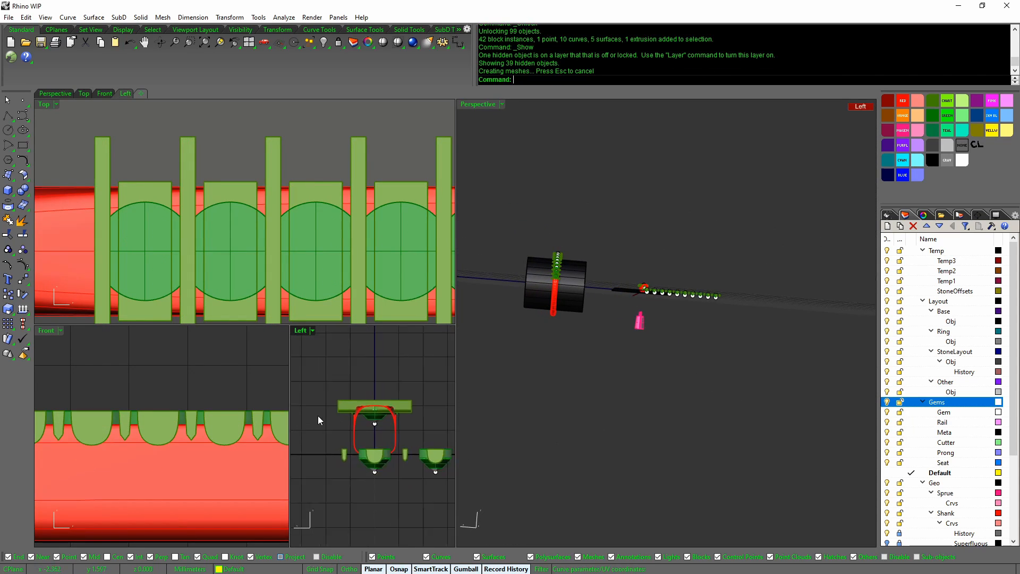
pyautogui.moveTo(318, 416); pyautogui.dragTo(346, 417, button='right')
pyautogui.moveTo(447, 452); pyautogui.dragTo(444, 449)
pyautogui.middleClick(442, 446)
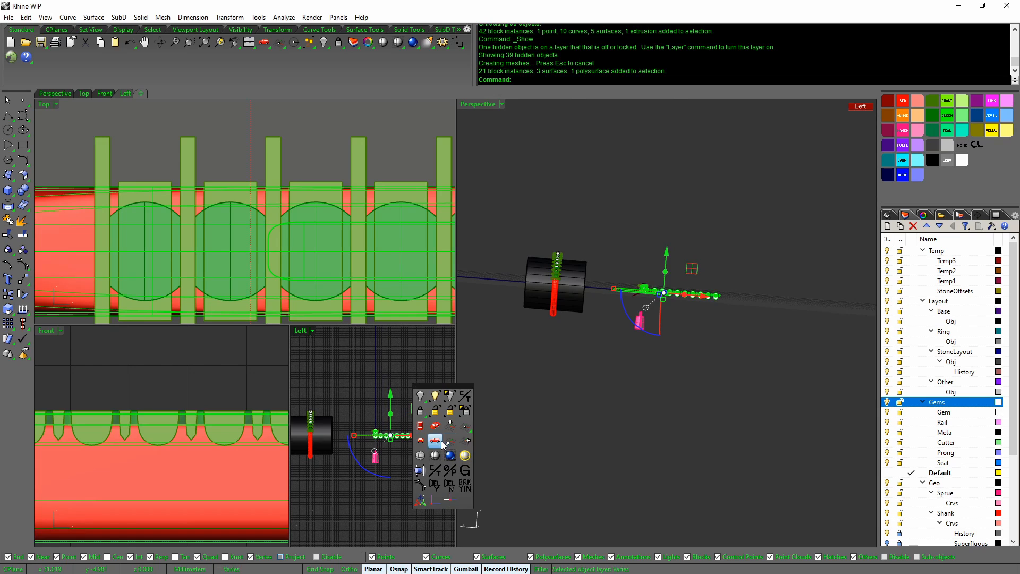
pyautogui.click(450, 485)
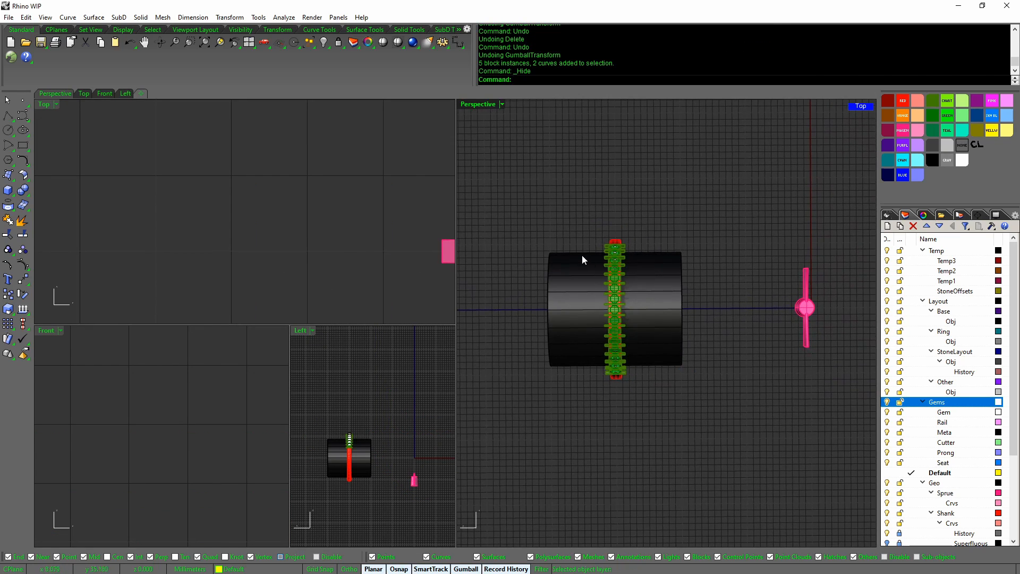
# Move the red ring by -30 with the gumball so it sits under the gem row
pyautogui.moveTo(625, 317); pyautogui.dragTo(656, 411)
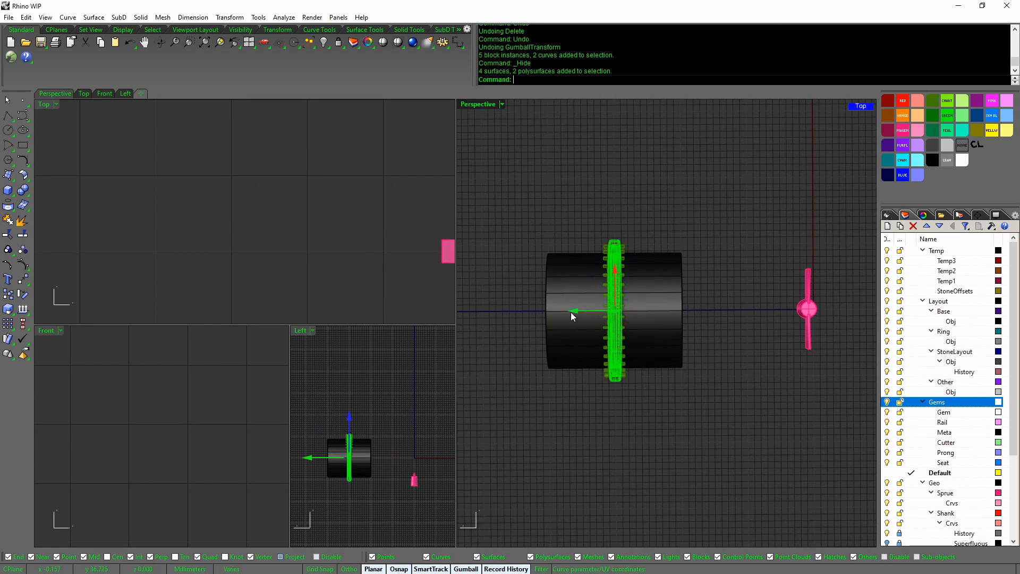
pyautogui.press('Return')
pyautogui.moveTo(738, 426); pyautogui.dragTo(652, 278, button='right')
pyautogui.press('Escape')
pyautogui.click(672, 226)
pyautogui.keyDown('shift'); pyautogui.click(665, 330); pyautogui.keyUp('shift')
pyautogui.click(650, 262)
pyautogui.click(735, 382)
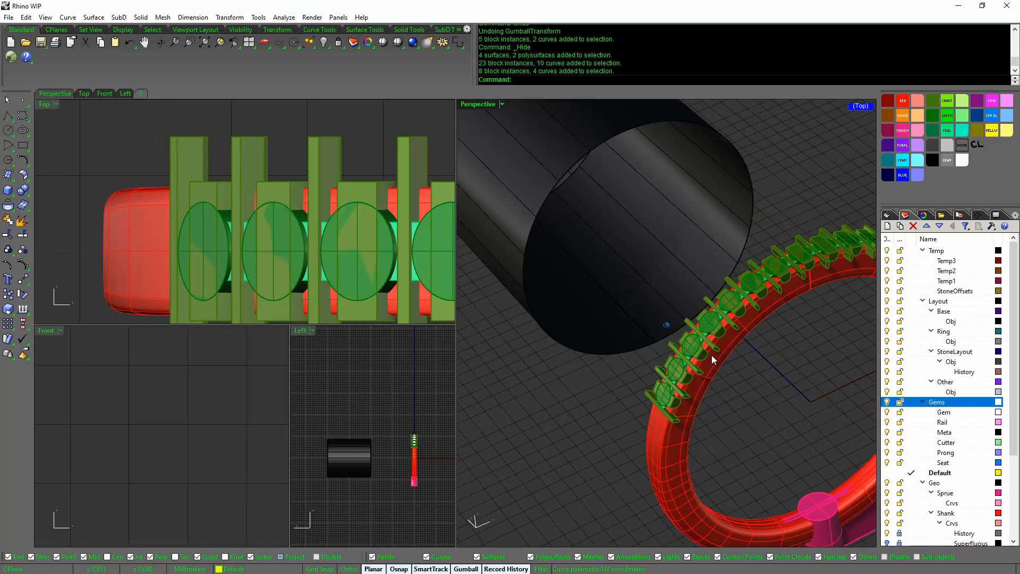
# Join the red ring's two shank surfaces into one closed polysurface
pyautogui.click(679, 428)
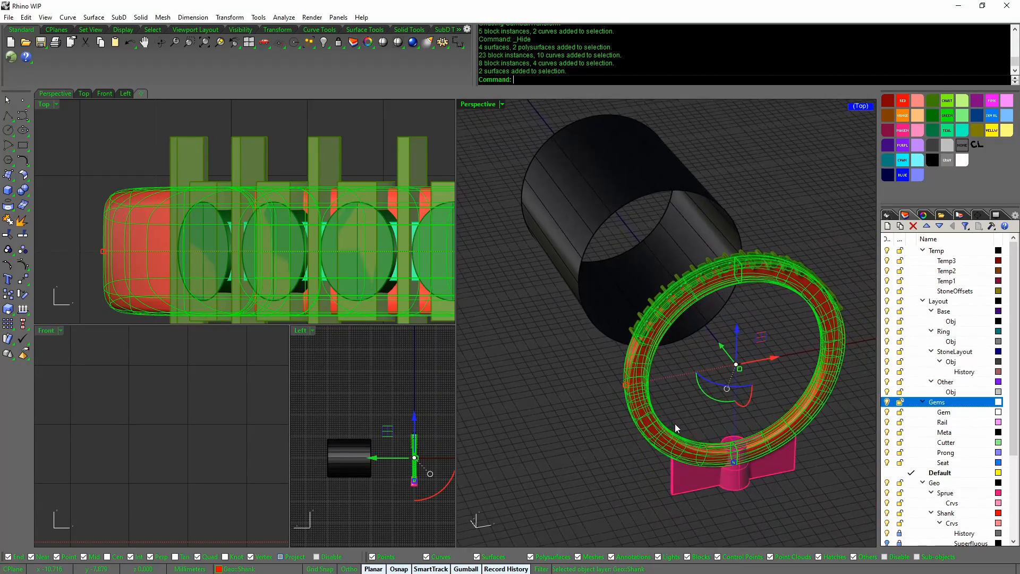
pyautogui.middleClick(675, 423)
pyautogui.middleClick(669, 439)
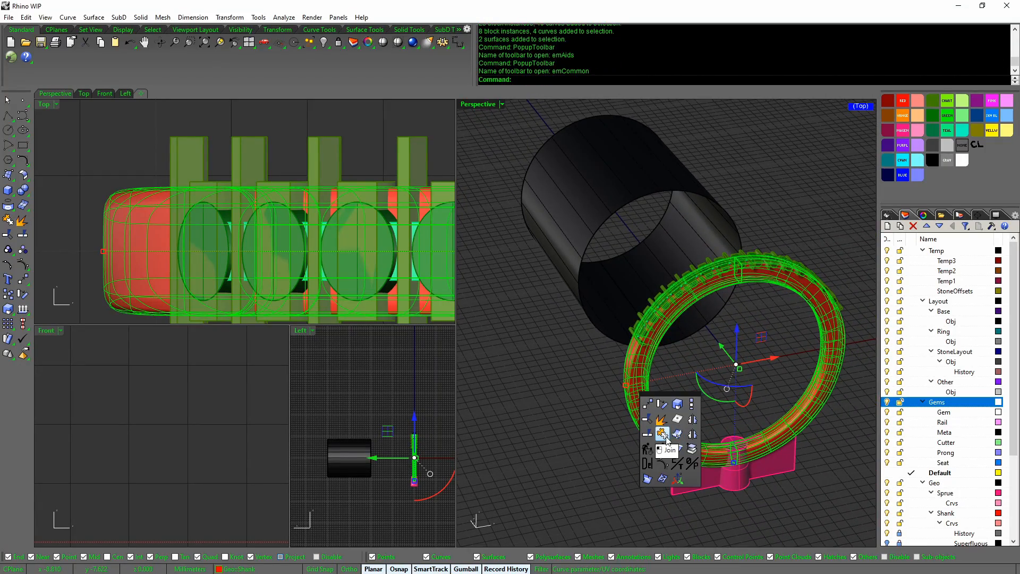
pyautogui.click(662, 434)
pyautogui.scroll(6, 668, 407)
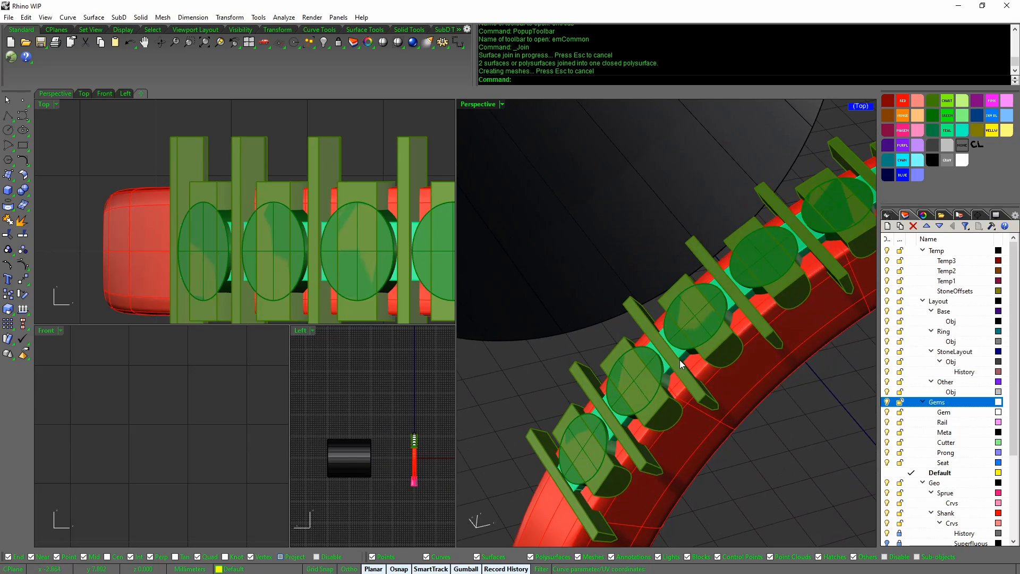
# Join the four rail surfaces into another closed polysurface
pyautogui.click(681, 357)
pyautogui.click(668, 371)
pyautogui.rightClick(668, 371)
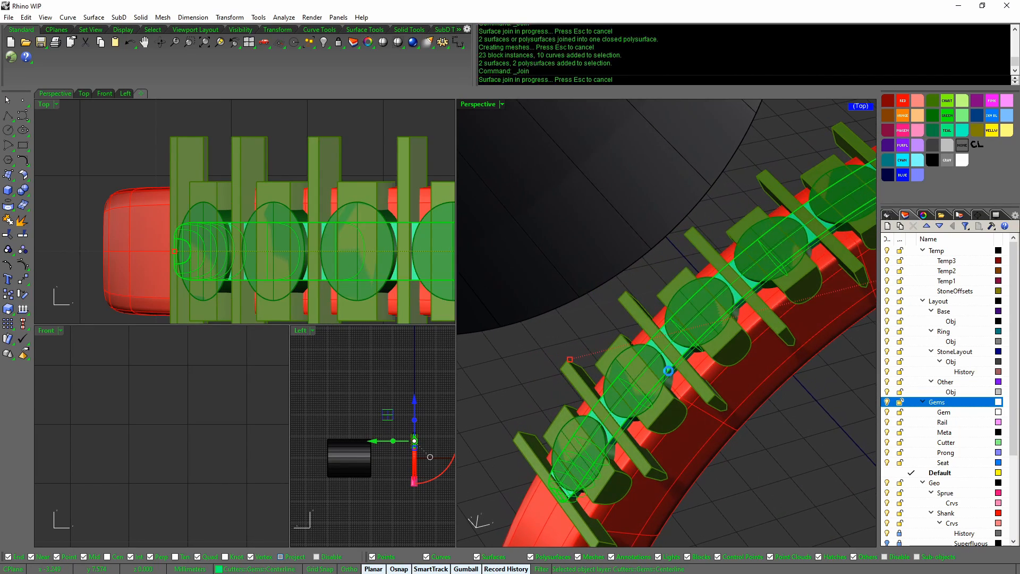
pyautogui.scroll(-3, 627, 251)
pyautogui.moveTo(627, 252); pyautogui.dragTo(744, 384, button='right')
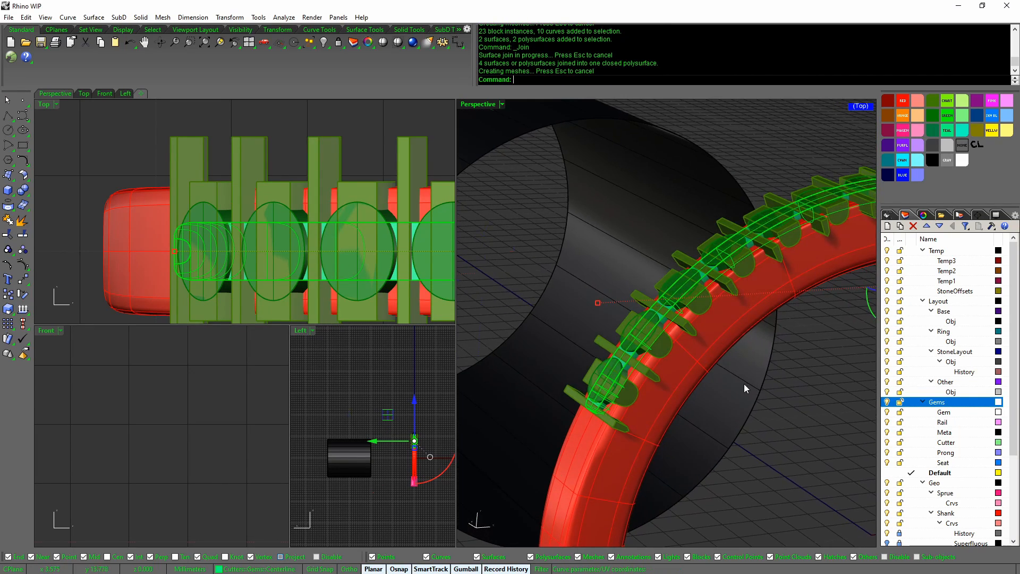
# Explode the cutter blocks along the gem row into separate objects
pyautogui.click(743, 383)
pyautogui.click(724, 286)
pyautogui.moveTo(724, 286); pyautogui.dragTo(658, 337, button='right')
pyautogui.keyDown('shift'); pyautogui.click(657, 338); pyautogui.keyUp('shift')
pyautogui.scroll(-1, 657, 338)
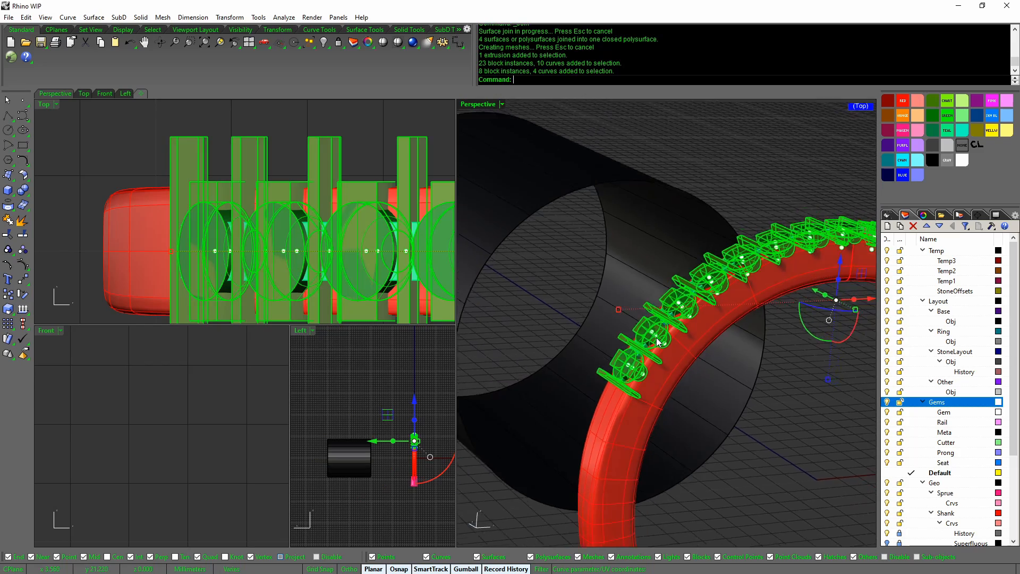
pyautogui.middleClick(657, 341)
pyautogui.middleClick(649, 347)
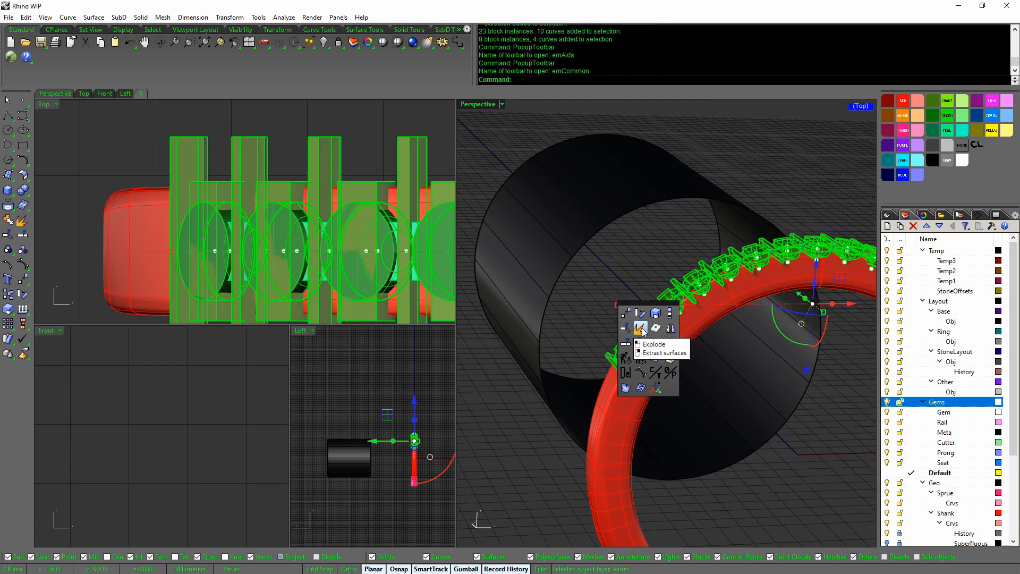
pyautogui.click(642, 331)
pyautogui.moveTo(683, 373); pyautogui.dragTo(582, 361, button='right')
pyautogui.click(729, 401)
pyautogui.scroll(-2, 730, 401)
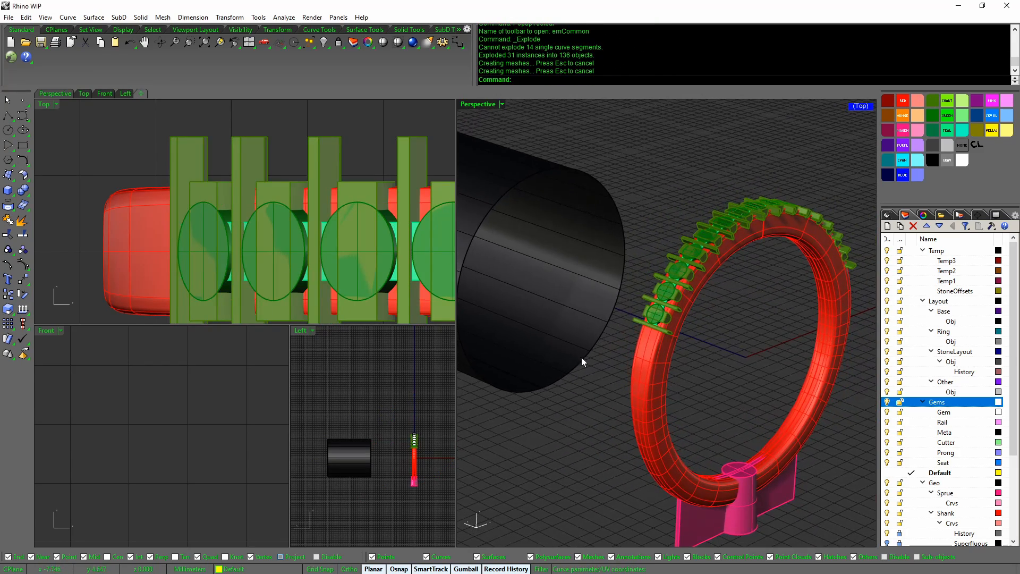
# Start BooleanDifference from floating Solid Tools and pick the red ring shank
pyautogui.click(23, 190)
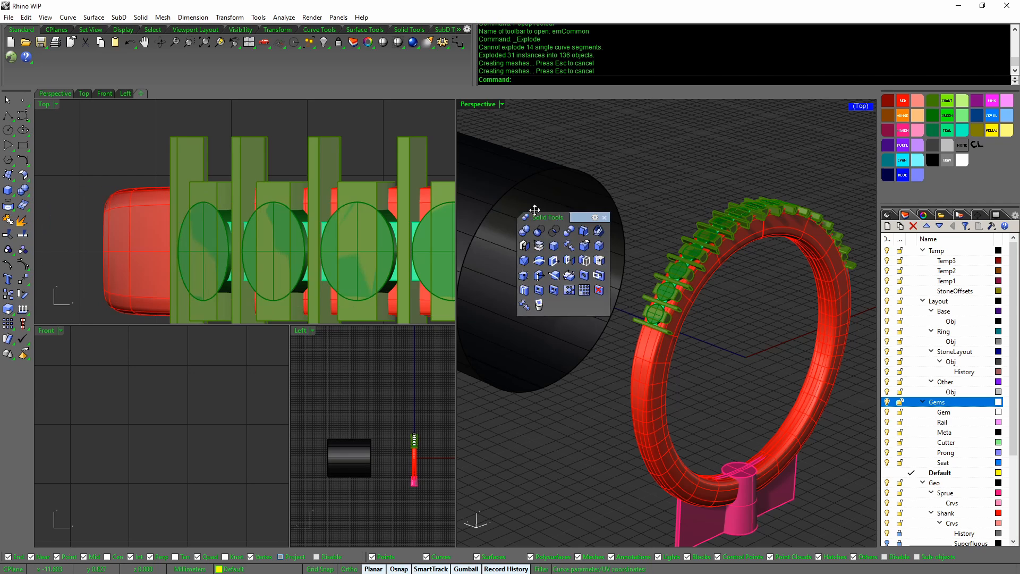
pyautogui.moveTo(58, 183); pyautogui.dragTo(543, 214)
pyautogui.click(543, 229)
pyautogui.click(658, 374)
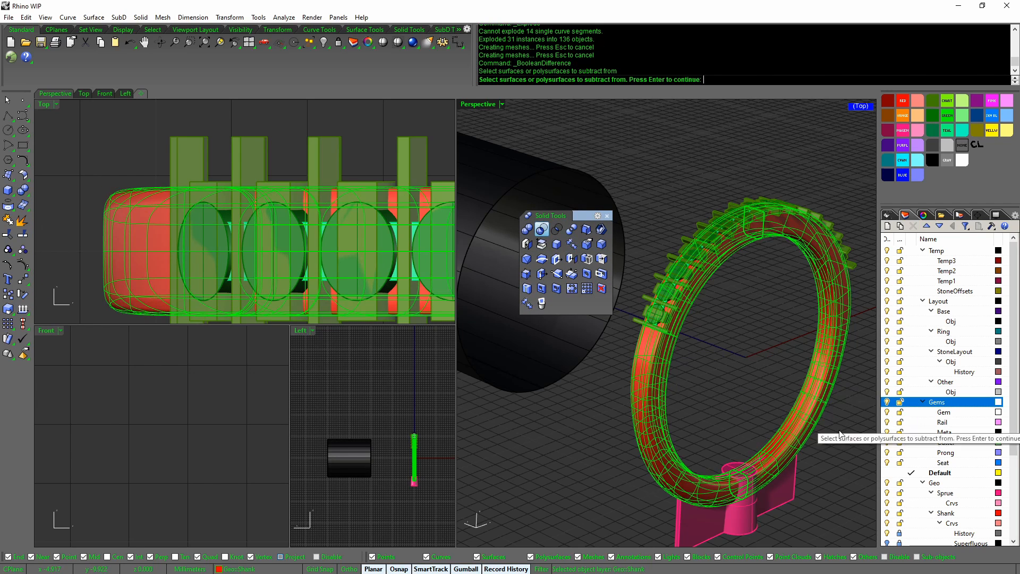
pyautogui.moveTo(855, 421); pyautogui.dragTo(879, 429, button='right')
pyautogui.rightClick(834, 407)
pyautogui.scroll(-4, 945, 483)
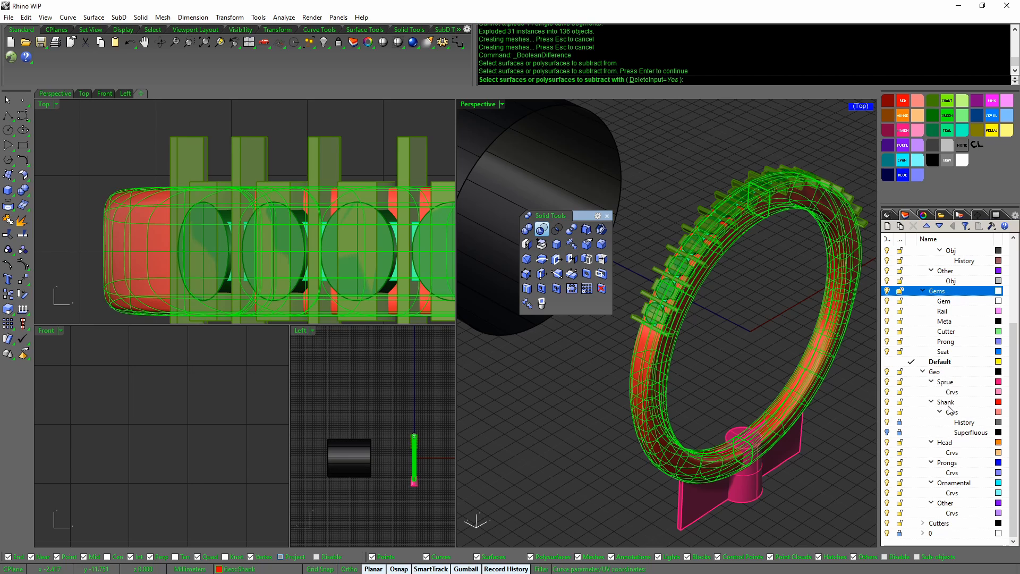
# Use all Cutters::Gems sublayer objects as cutters to carve the stone seats
pyautogui.click(923, 523)
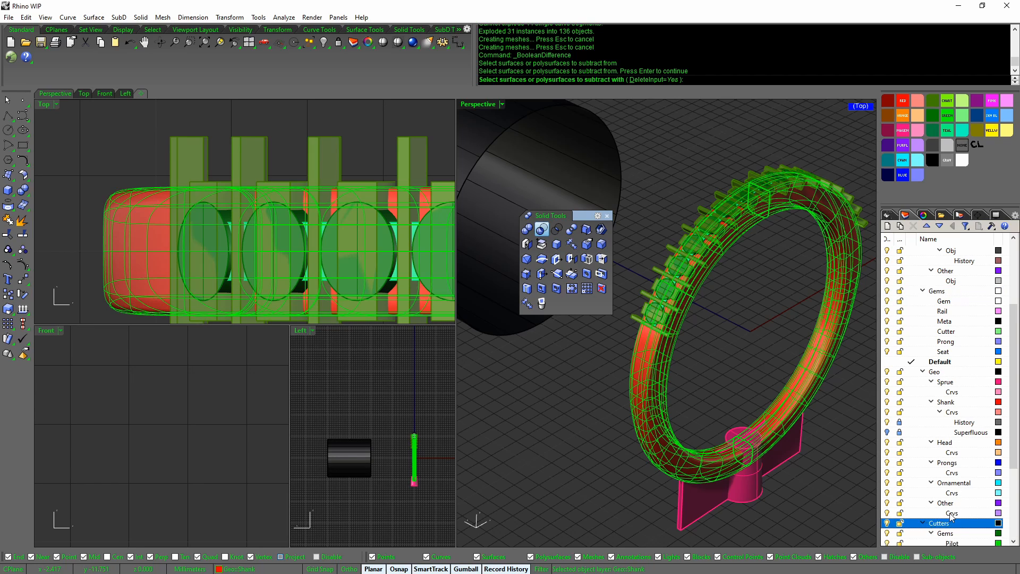
pyautogui.scroll(-4, 948, 478)
pyautogui.click(947, 414)
pyautogui.rightClick(952, 414)
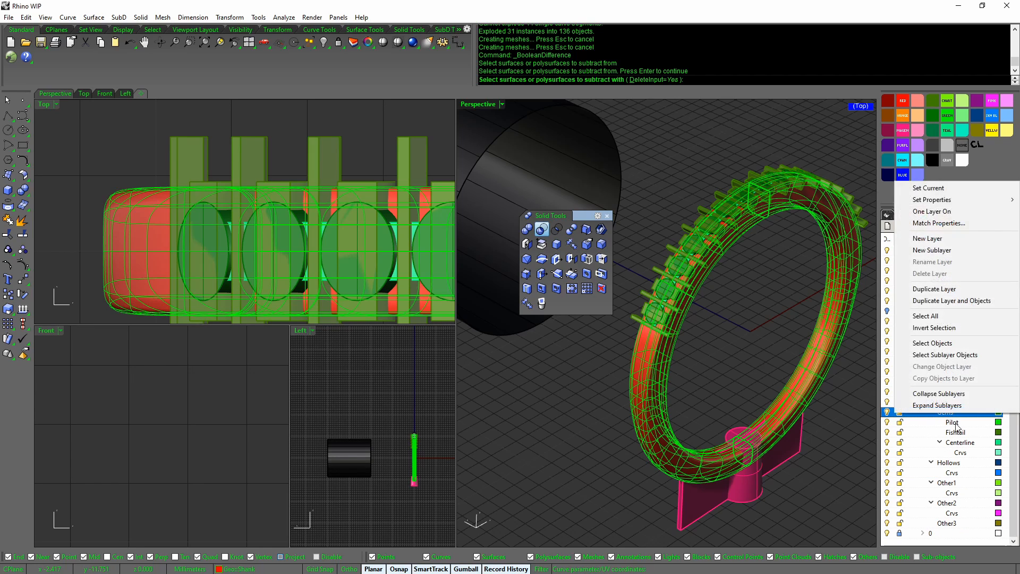
pyautogui.click(961, 355)
pyautogui.press('Return')
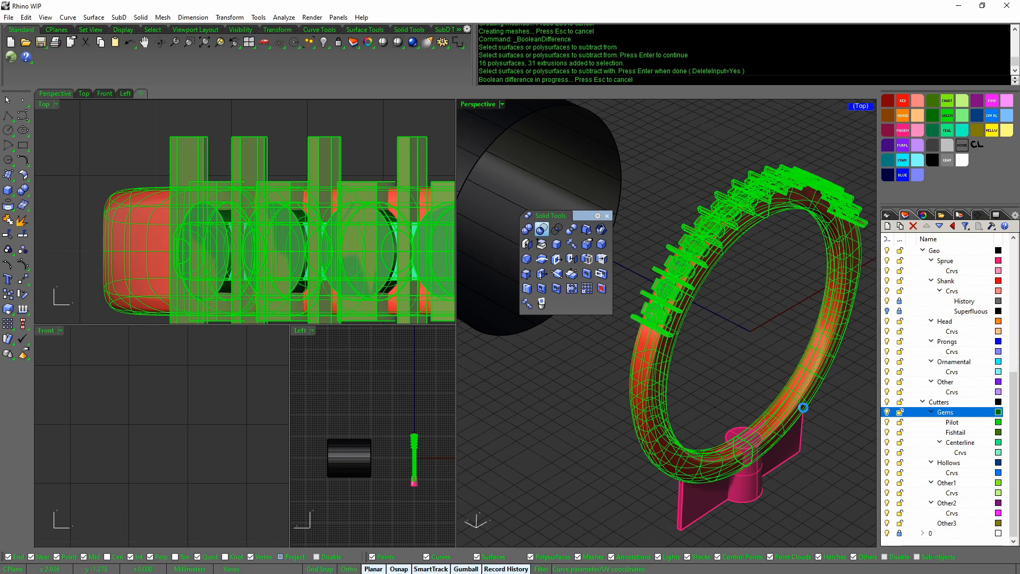
pyautogui.moveTo(737, 368); pyautogui.dragTo(718, 416, button='right')
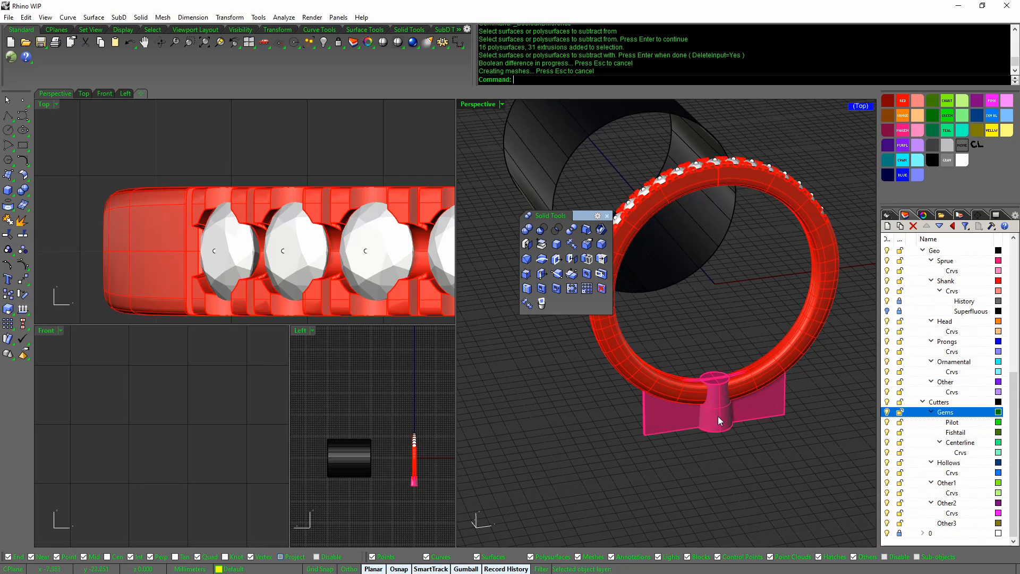
# Maximize the Front viewport in Ghosted display, framing the ring and sprue
pyautogui.doubleClick(46, 330)
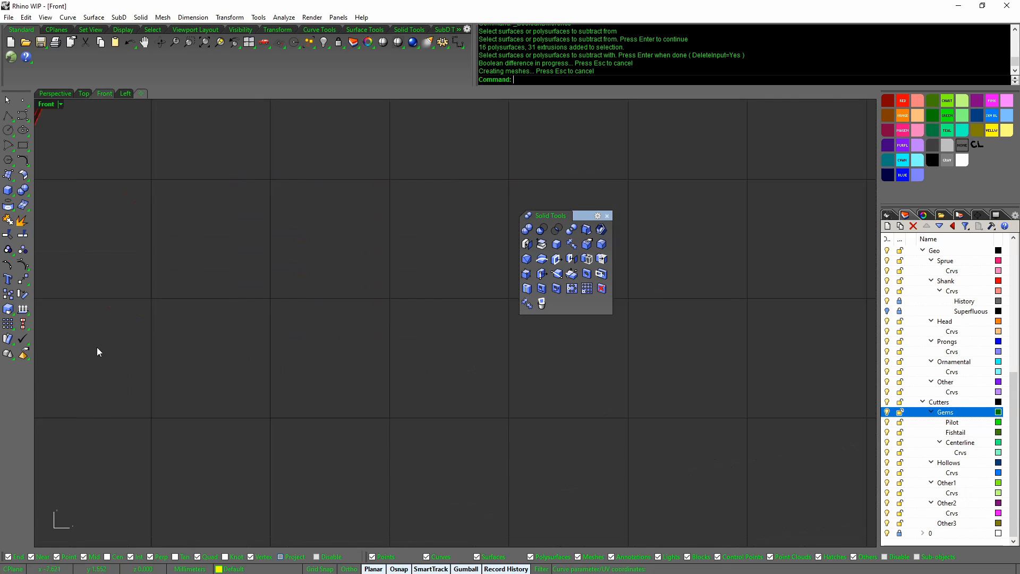
pyautogui.scroll(-15, 391, 409)
pyautogui.moveTo(391, 409); pyautogui.dragTo(253, 399, button='right')
pyautogui.scroll(4, 164, 438)
pyautogui.moveTo(165, 441); pyautogui.dragTo(707, 250)
pyautogui.scroll(2, 637, 351)
pyautogui.middleClick(637, 351)
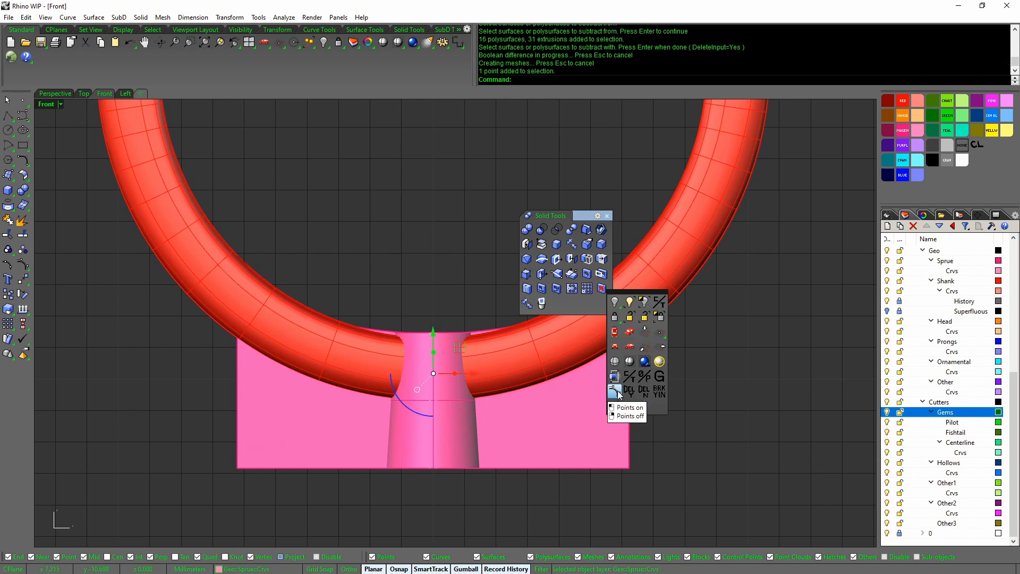
pyautogui.click(616, 362)
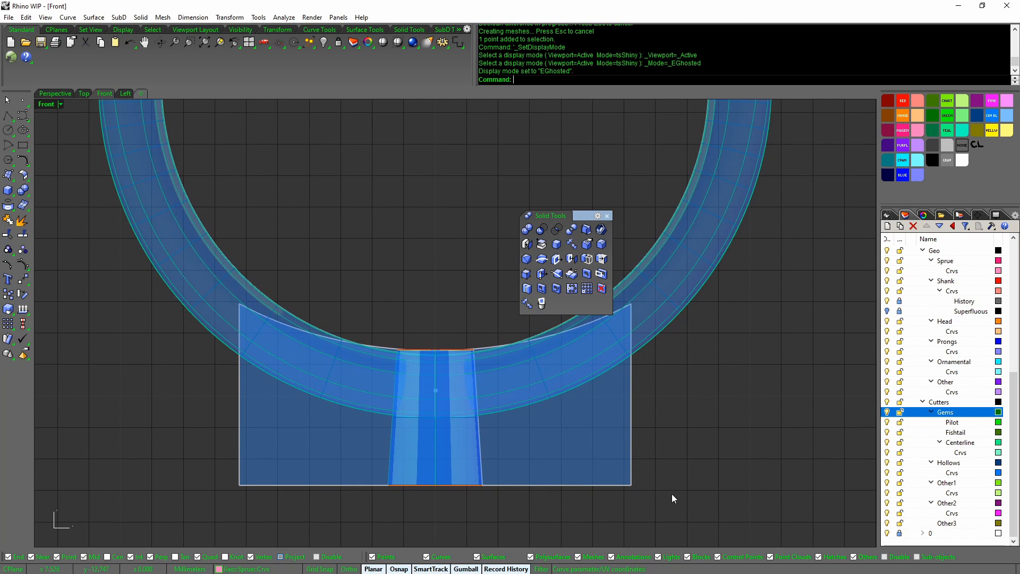
# Select the sprue curves and surfaces and move them down 0.865
pyautogui.moveTo(676, 541); pyautogui.dragTo(394, 445)
pyautogui.scroll(2, 404, 460)
pyautogui.scroll(2, 444, 430)
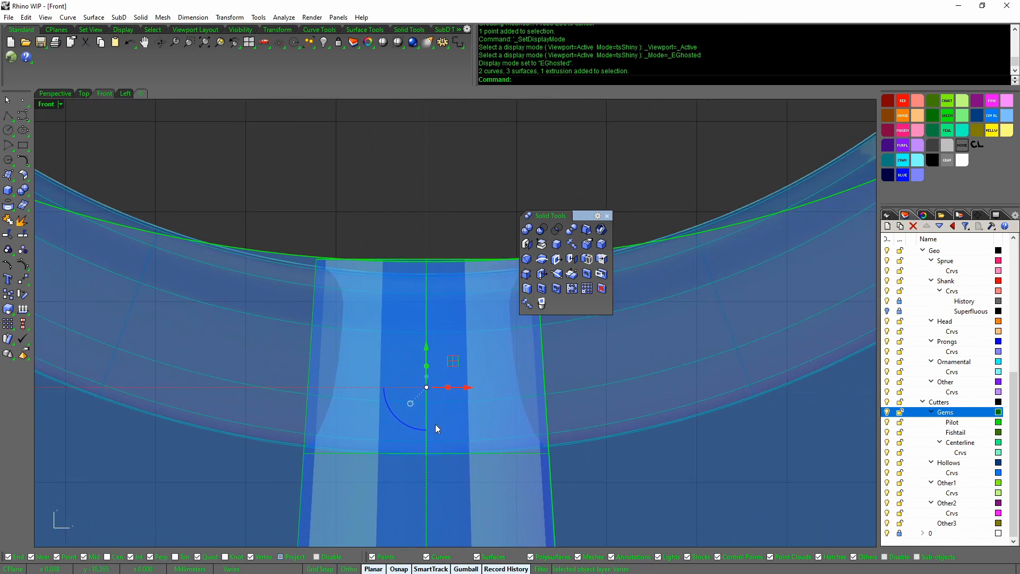
pyautogui.middleClick(435, 424)
pyautogui.click(415, 388)
pyautogui.click(431, 370)
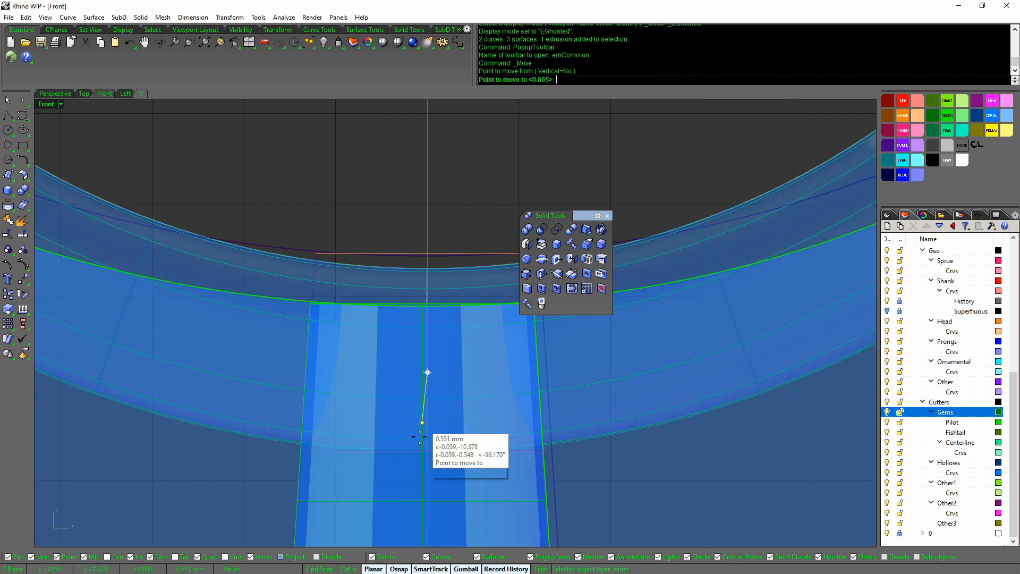
pyautogui.click(427, 451)
pyautogui.scroll(-6, 436, 455)
pyautogui.scroll(-3, 540, 457)
pyautogui.moveTo(488, 429); pyautogui.dragTo(469, 332, button='right')
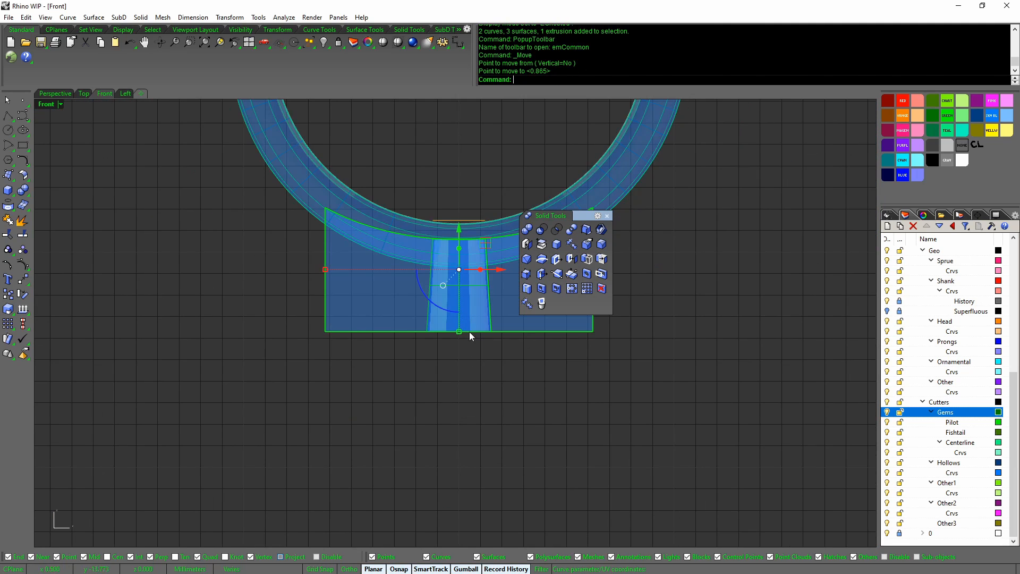
pyautogui.moveTo(476, 290); pyautogui.dragTo(469, 473, button='right')
# Join the sprue surfaces into one closed solid
pyautogui.click(469, 486)
pyautogui.scroll(1, 470, 473)
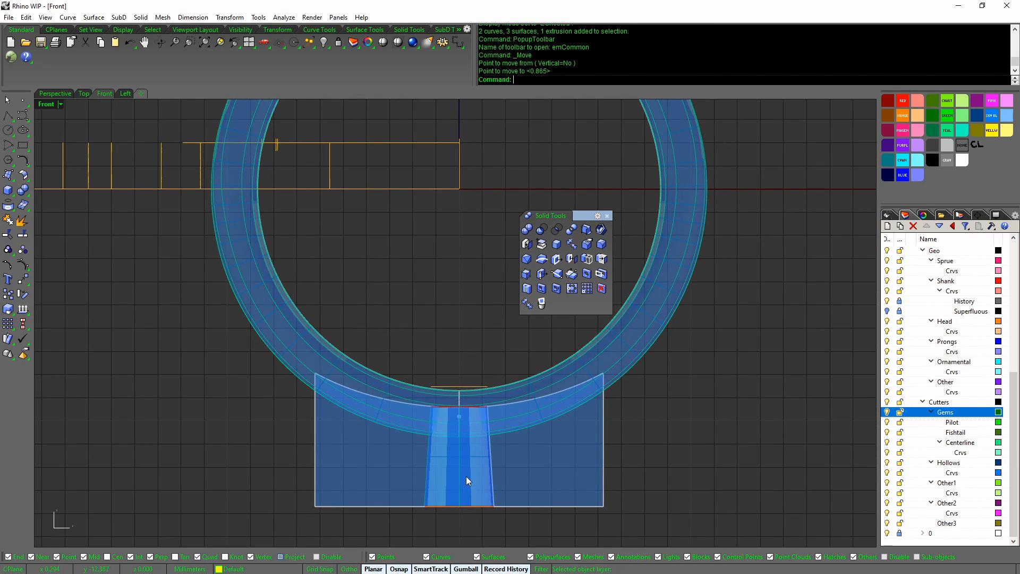
pyautogui.click(467, 476)
pyautogui.middleClick(516, 471)
pyautogui.click(508, 463)
pyautogui.middleClick(525, 458)
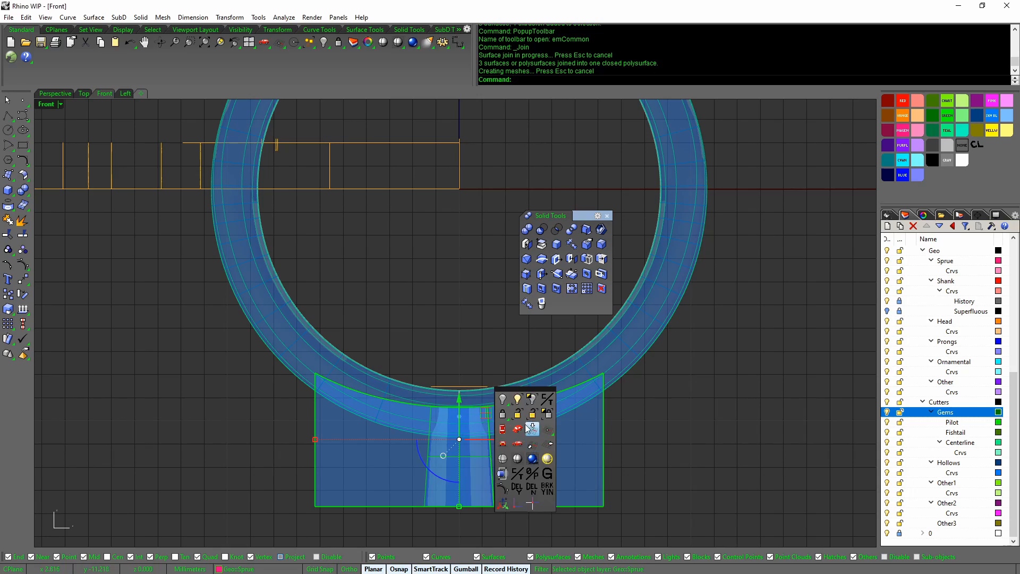
pyautogui.click(521, 425)
# Select the sprue's round top polysurface edge and scale it smaller so it tapers into the shank
pyautogui.scroll(10, 591, 467)
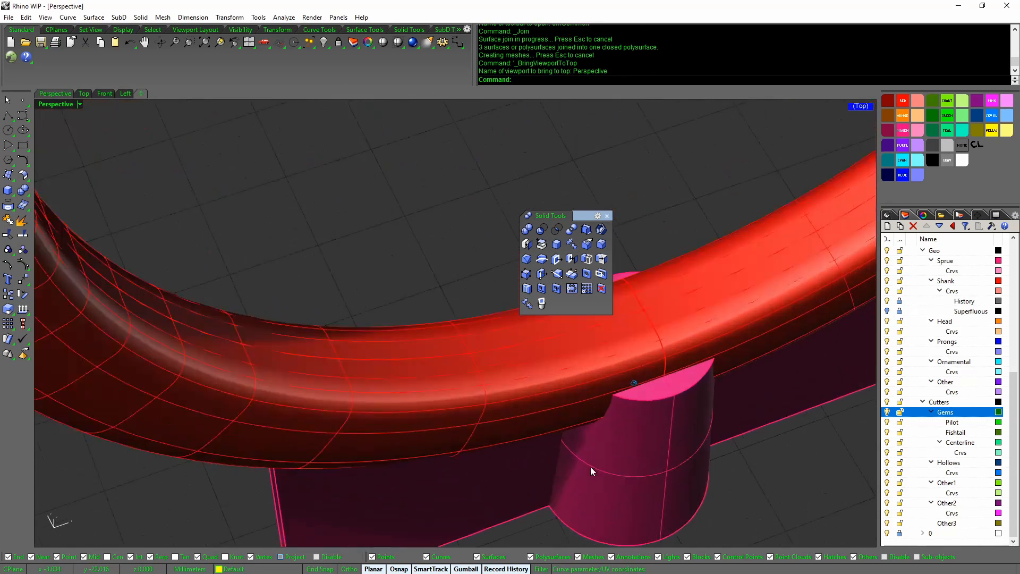
pyautogui.click(624, 419)
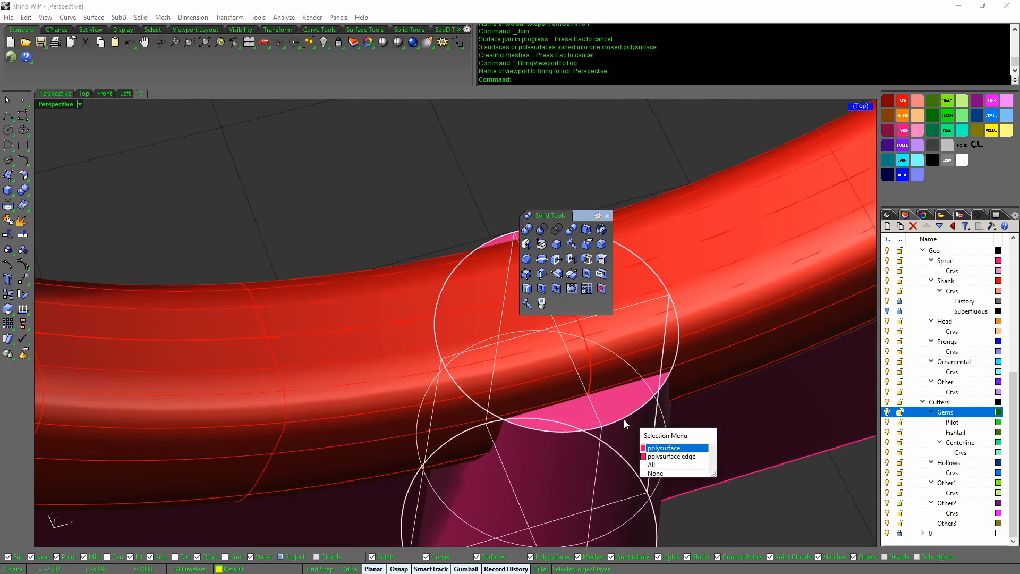
pyautogui.click(624, 416)
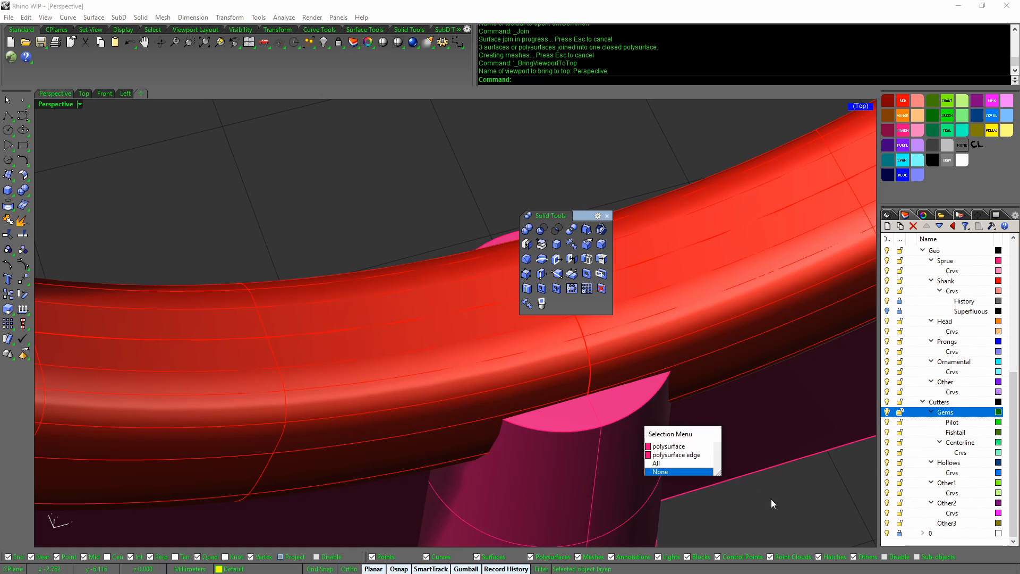
pyautogui.click(617, 421)
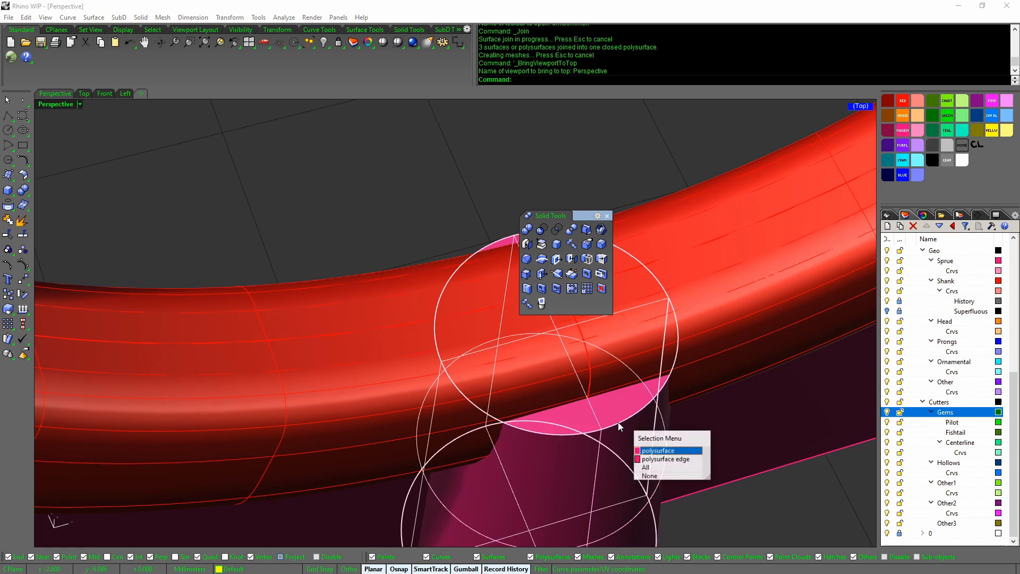
pyautogui.click(680, 461)
pyautogui.keyDown('shift'); pyautogui.moveTo(625, 393); pyautogui.dragTo(664, 479, button='right'); pyautogui.keyUp('shift')
pyautogui.moveTo(638, 523); pyautogui.dragTo(623, 491)
pyautogui.scroll(-15, 623, 492)
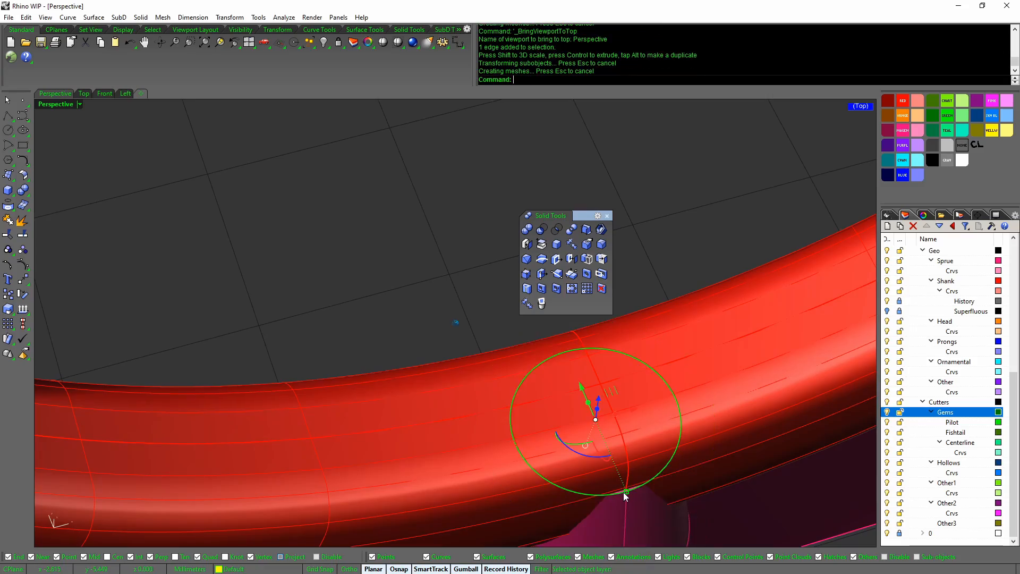
pyautogui.moveTo(654, 491); pyautogui.dragTo(649, 487, button='right')
pyautogui.click(606, 215)
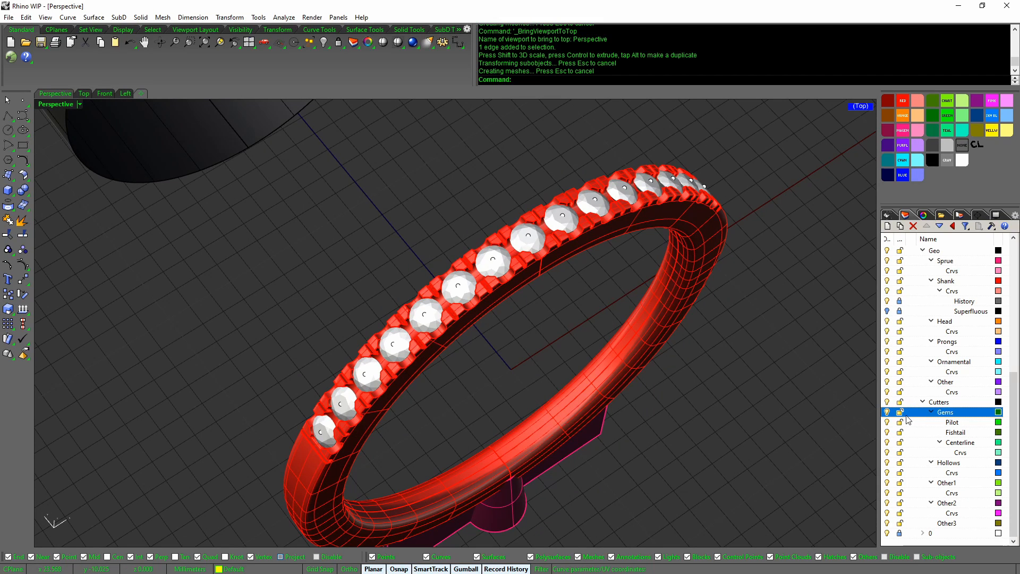
# Switch off the Gems layer's light bulb in the Layers panel
pyautogui.scroll(5, 909, 414)
pyautogui.click(887, 322)
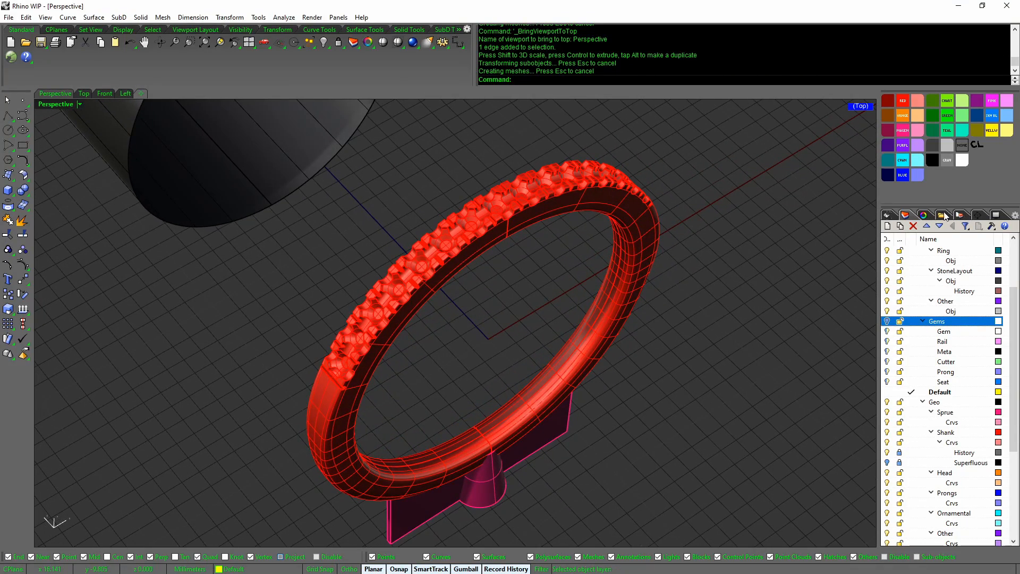
# Lock the History curves layer, make Superfluous current, and zoom in on the yellow profile curves
pyautogui.moveTo(708, 298); pyautogui.dragTo(696, 320, button='right')
pyautogui.scroll(-5, 696, 320)
pyautogui.scroll(1, 696, 320)
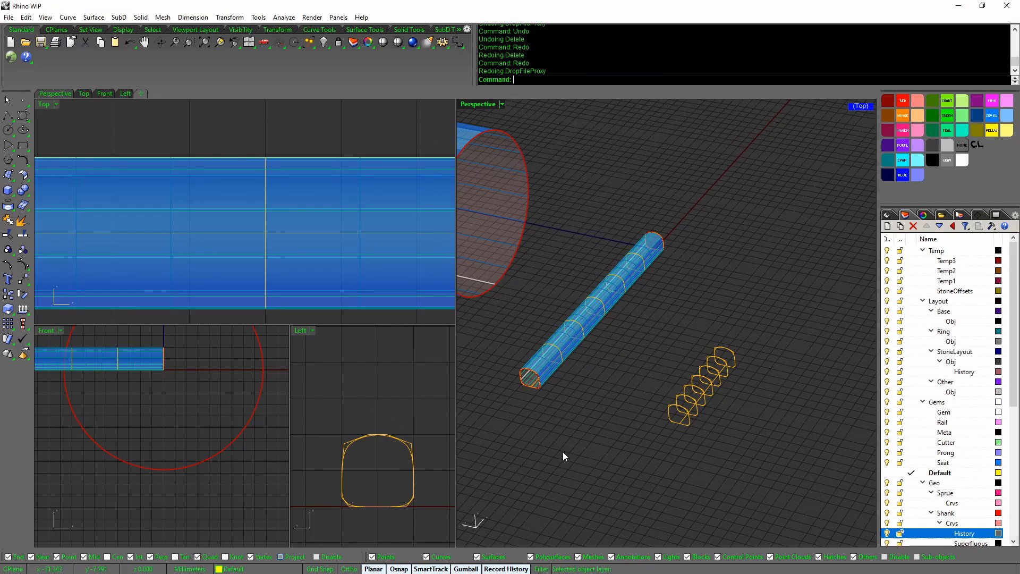
pyautogui.click(899, 301)
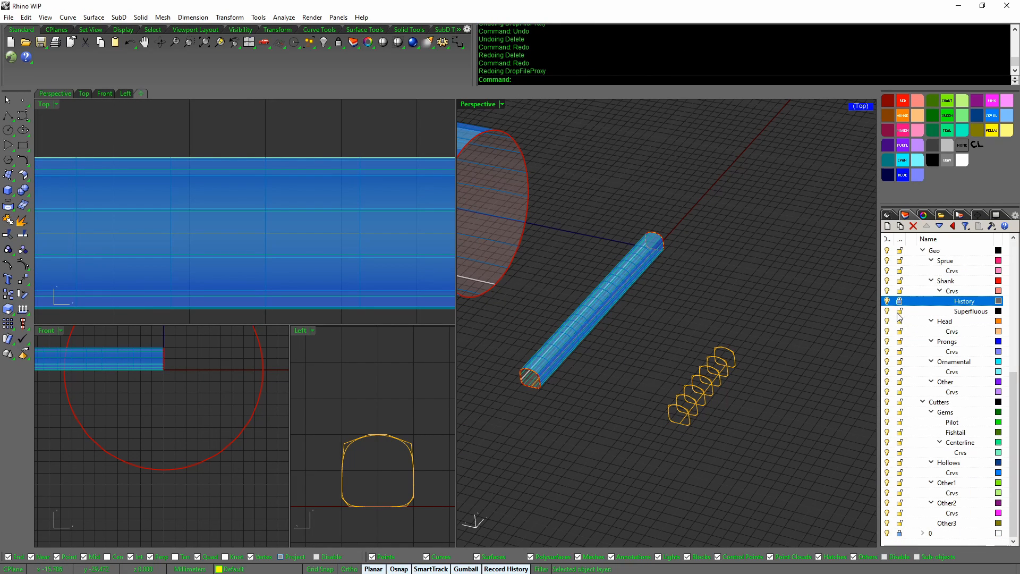
pyautogui.click(888, 311)
pyautogui.scroll(4, 760, 327)
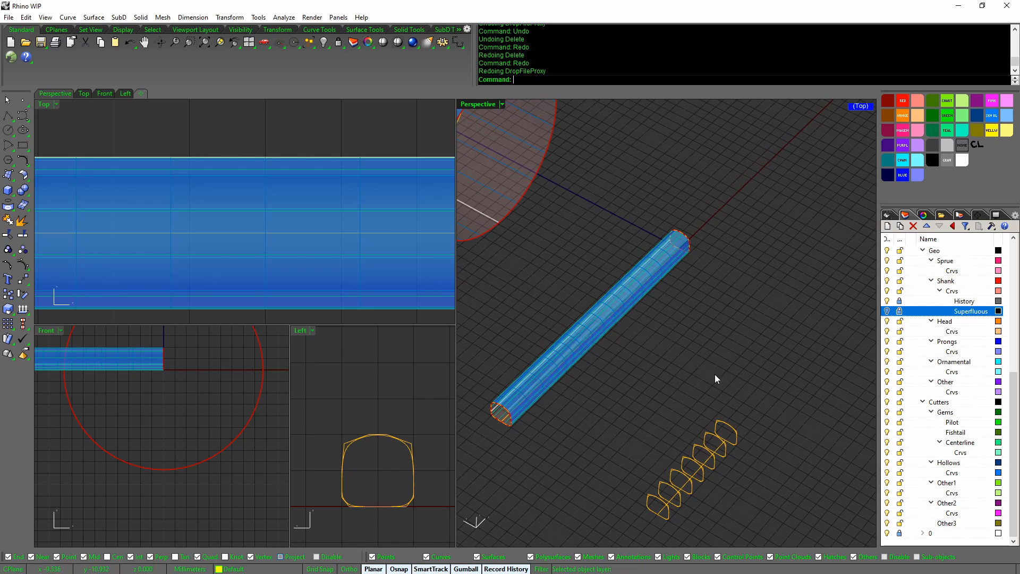
pyautogui.scroll(5, 710, 451)
# Switch the viewport to a ghosted display mode and unlock the History layer
pyautogui.moveTo(659, 419); pyautogui.dragTo(651, 387, button='right')
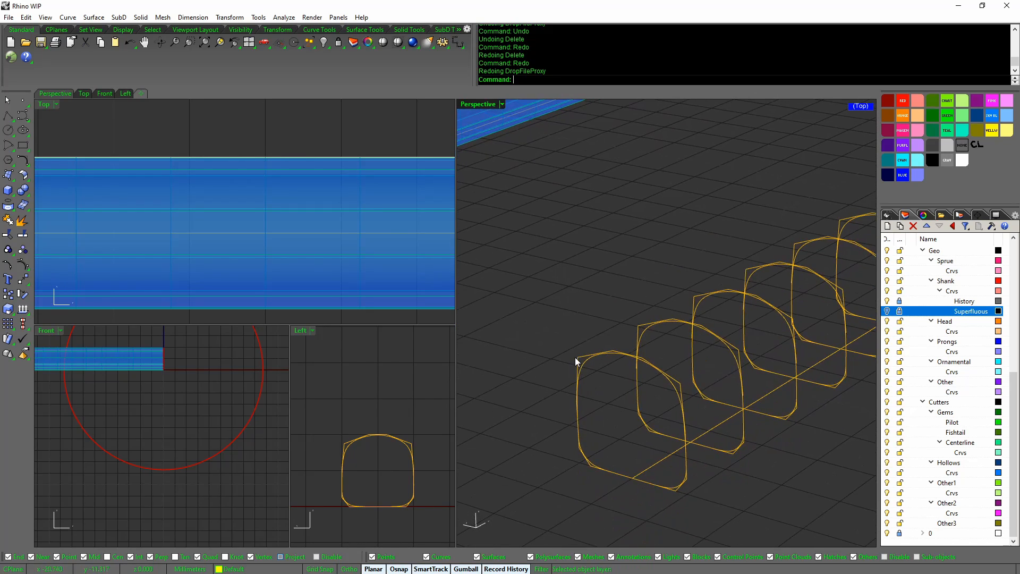
pyautogui.click(577, 360)
pyautogui.moveTo(590, 442)
pyautogui.mouseDown(button='right')
pyautogui.moveTo(587, 430)
pyautogui.moveTo(581, 444)
pyautogui.mouseUp(button='right')
pyautogui.click(586, 440)
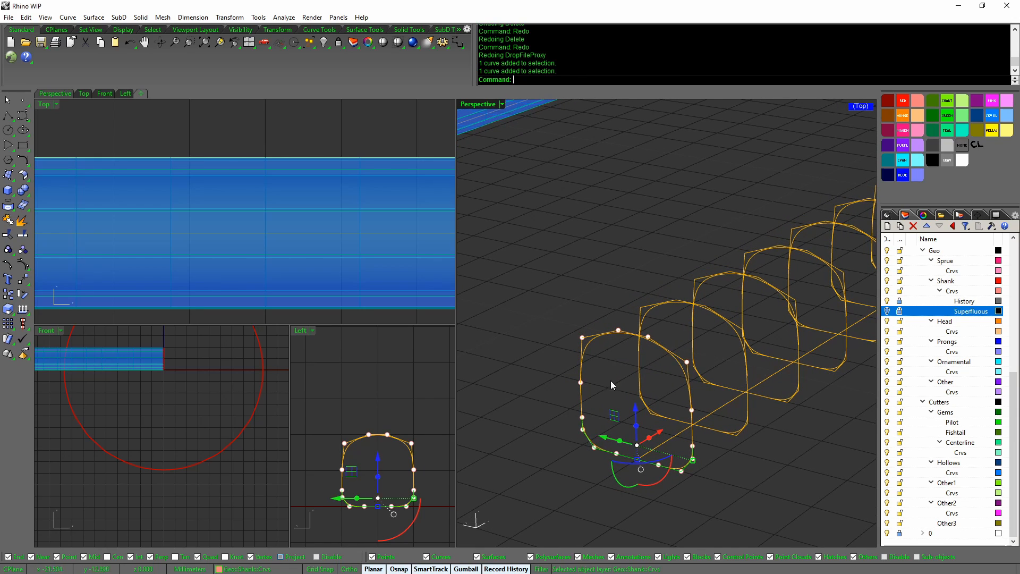
pyautogui.click(596, 391)
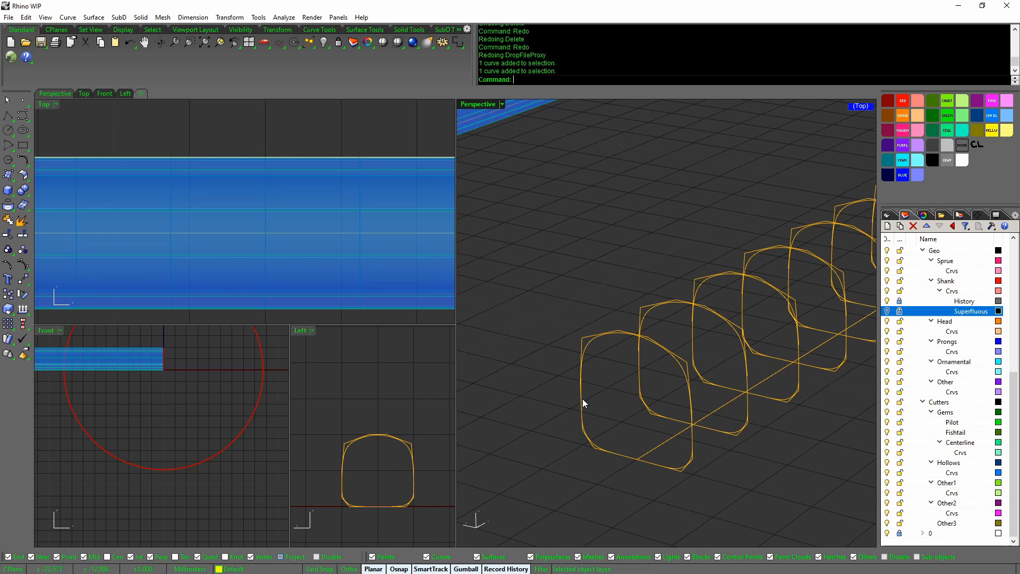
pyautogui.middleClick(728, 348)
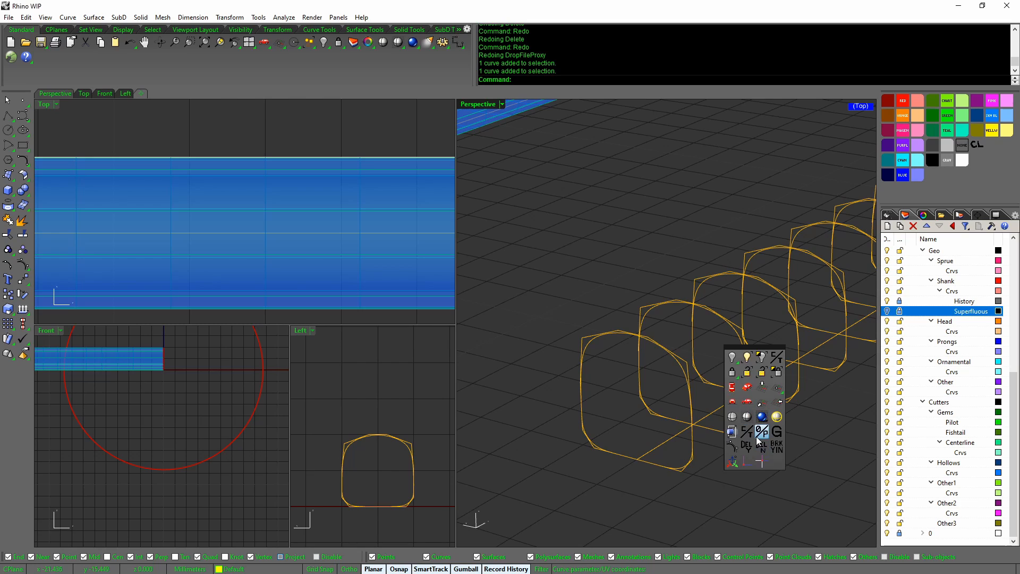
pyautogui.click(761, 427)
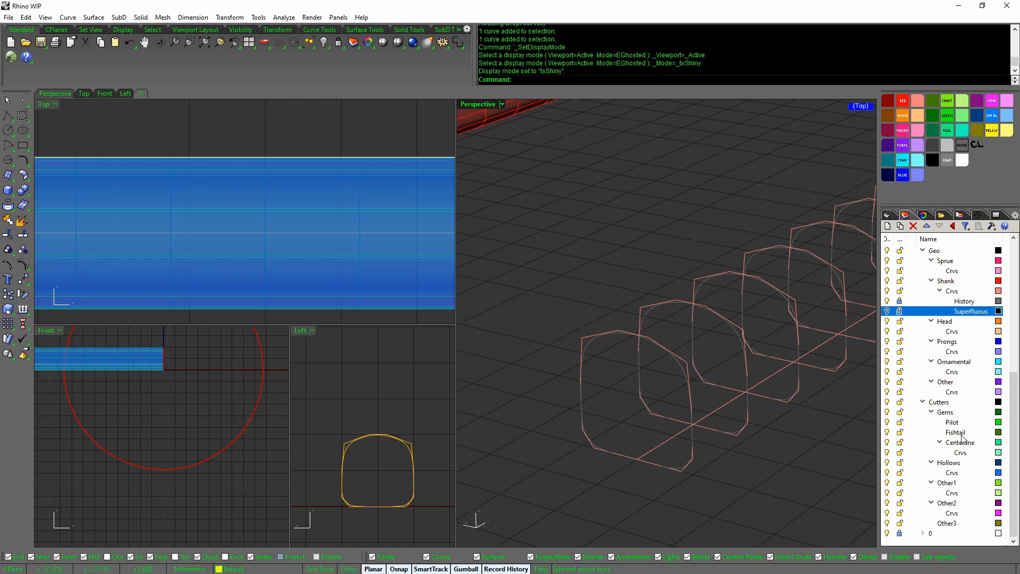
pyautogui.click(900, 301)
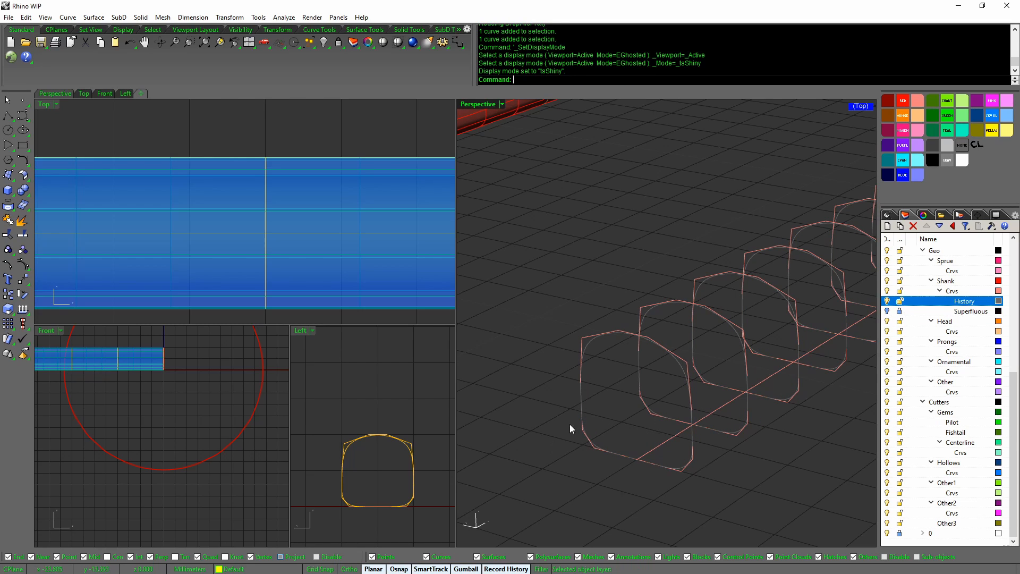
# Show the front profile's control points and drag its left point leftward to reshape the shank
pyautogui.click(581, 400)
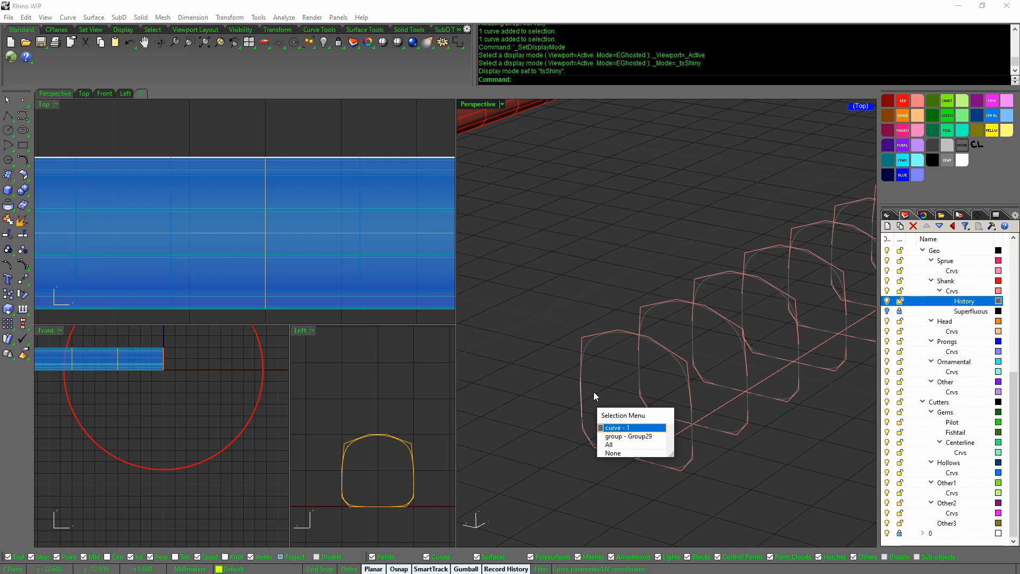
pyautogui.click(583, 368)
pyautogui.press('F10')
pyautogui.moveTo(568, 369); pyautogui.dragTo(588, 390)
pyautogui.moveTo(587, 391); pyautogui.dragTo(610, 393, button='right')
pyautogui.moveTo(550, 381); pyautogui.dragTo(520, 375)
pyautogui.moveTo(611, 481)
pyautogui.mouseDown(button='right')
pyautogui.moveTo(628, 494)
pyautogui.moveTo(607, 472)
pyautogui.mouseUp(button='right')
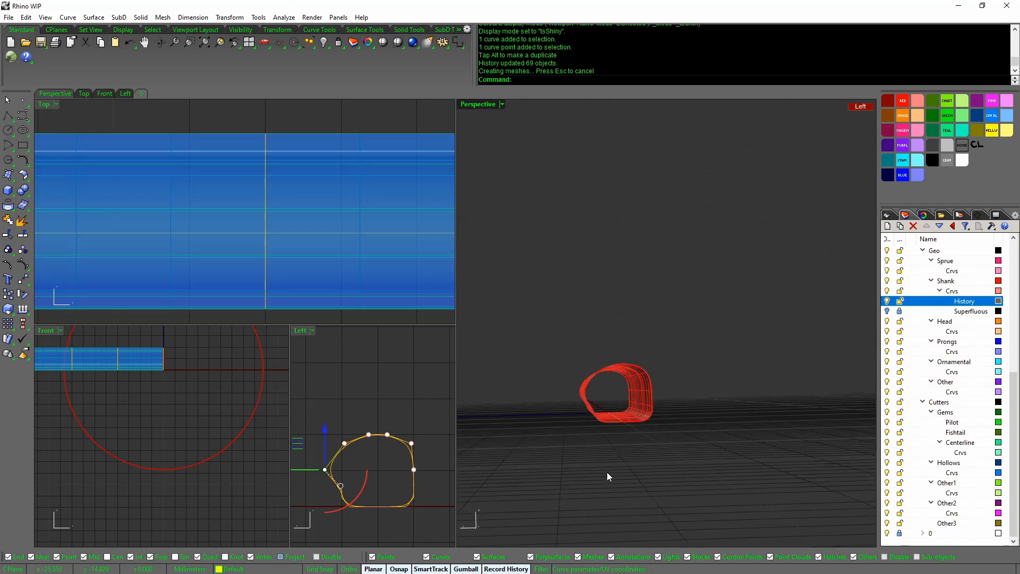
# Try a sideways bend of the red tube, then undo it and redo the History layer unlock
pyautogui.moveTo(593, 394)
pyautogui.mouseDown(button='right')
pyautogui.moveTo(591, 383)
pyautogui.moveTo(585, 416)
pyautogui.moveTo(610, 374)
pyautogui.moveTo(596, 411)
pyautogui.mouseUp(button='right')
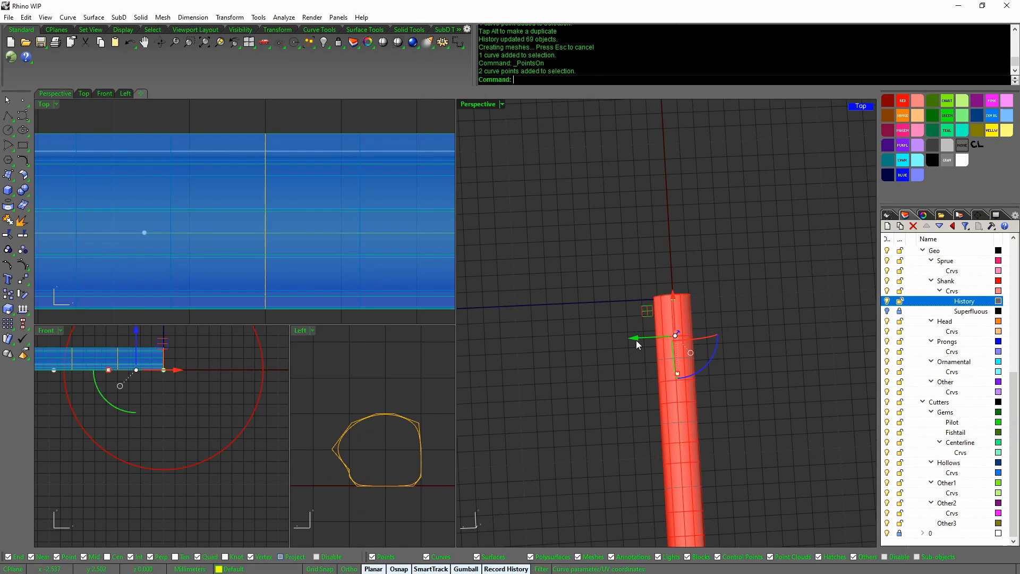
pyautogui.moveTo(636, 344); pyautogui.dragTo(678, 343)
pyautogui.moveTo(678, 343); pyautogui.dragTo(722, 259, button='right')
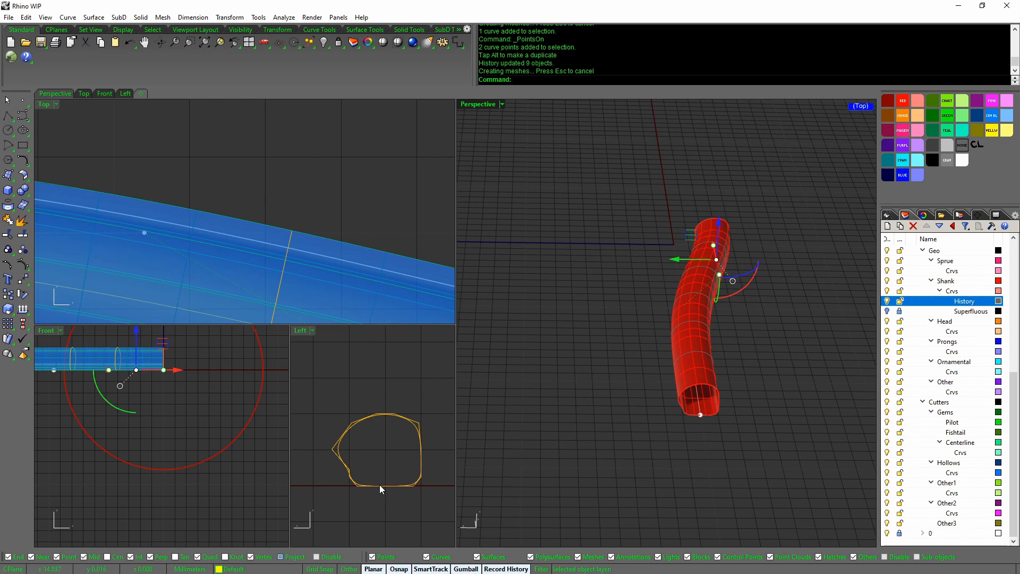
pyautogui.click(334, 455)
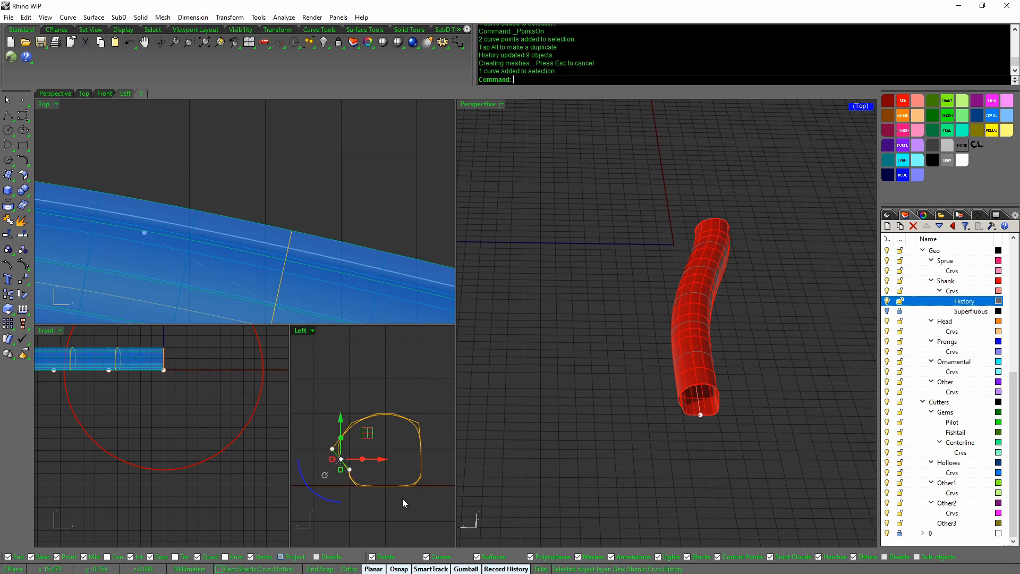
pyautogui.hotkey('ctrl', 'z')
pyautogui.hotkey('ctrl', 'z')
pyautogui.hotkey('ctrl', 'z')
pyautogui.hotkey('ctrl', 'y')
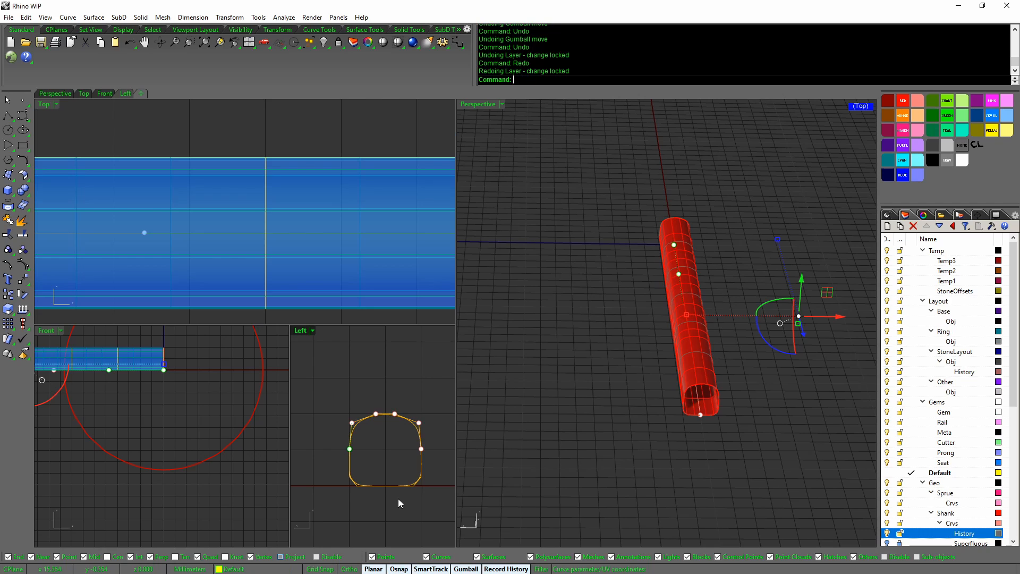
# Window-select two points on the source curve and shift them sideways to bend the tube
pyautogui.click(629, 438)
pyautogui.moveTo(629, 437); pyautogui.dragTo(620, 255, button='right')
pyautogui.moveTo(620, 259); pyautogui.dragTo(765, 416)
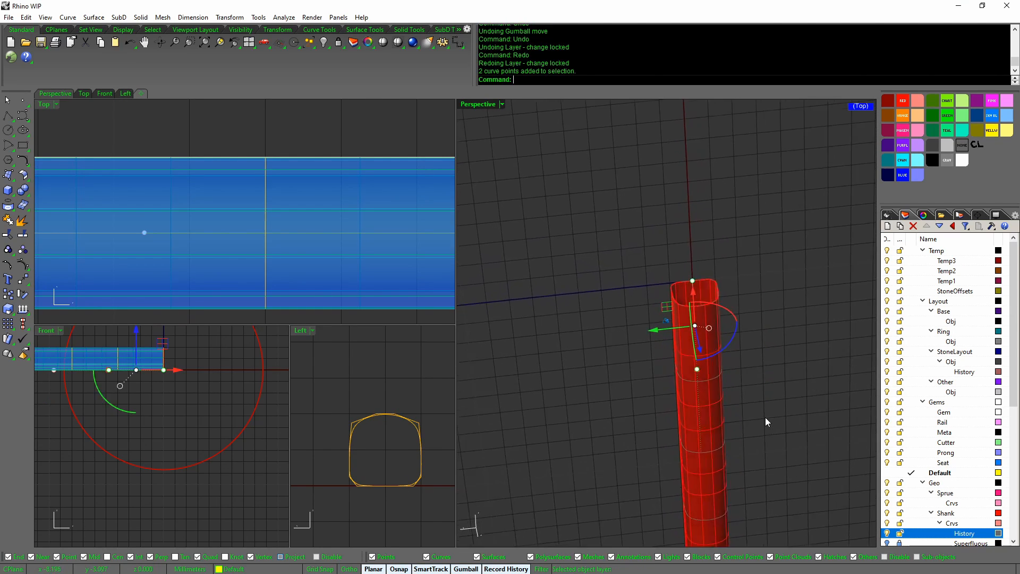
pyautogui.moveTo(655, 337); pyautogui.dragTo(703, 334)
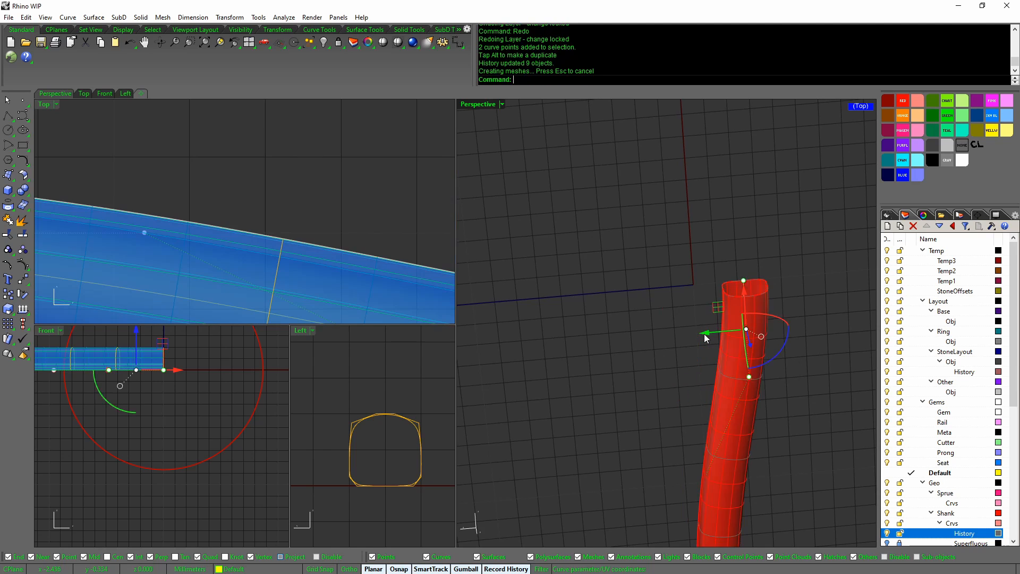
pyautogui.scroll(-4, 703, 334)
pyautogui.moveTo(703, 334); pyautogui.dragTo(672, 343, button='right')
pyautogui.scroll(4, 665, 311)
# Move further control points up the curve to strengthen the bend toward the tube's upper end
pyautogui.click(744, 363)
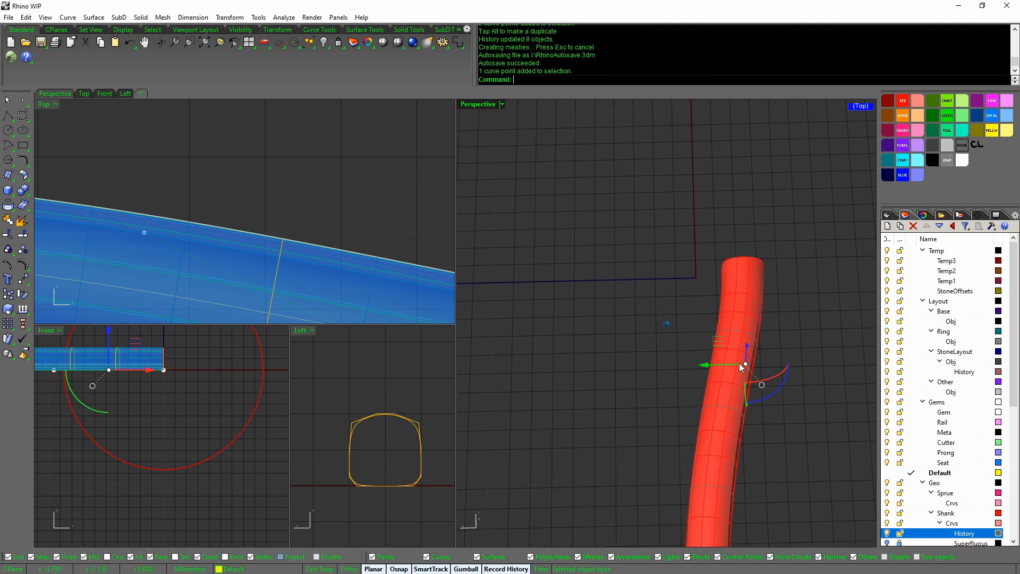
pyautogui.moveTo(739, 362); pyautogui.dragTo(743, 359, button='right')
pyautogui.moveTo(744, 337); pyautogui.dragTo(741, 312)
pyautogui.moveTo(762, 378); pyautogui.dragTo(757, 422, button='right')
pyautogui.moveTo(644, 391); pyautogui.dragTo(761, 448)
pyautogui.scroll(-1, 761, 448)
pyautogui.moveTo(701, 402); pyautogui.dragTo(684, 291)
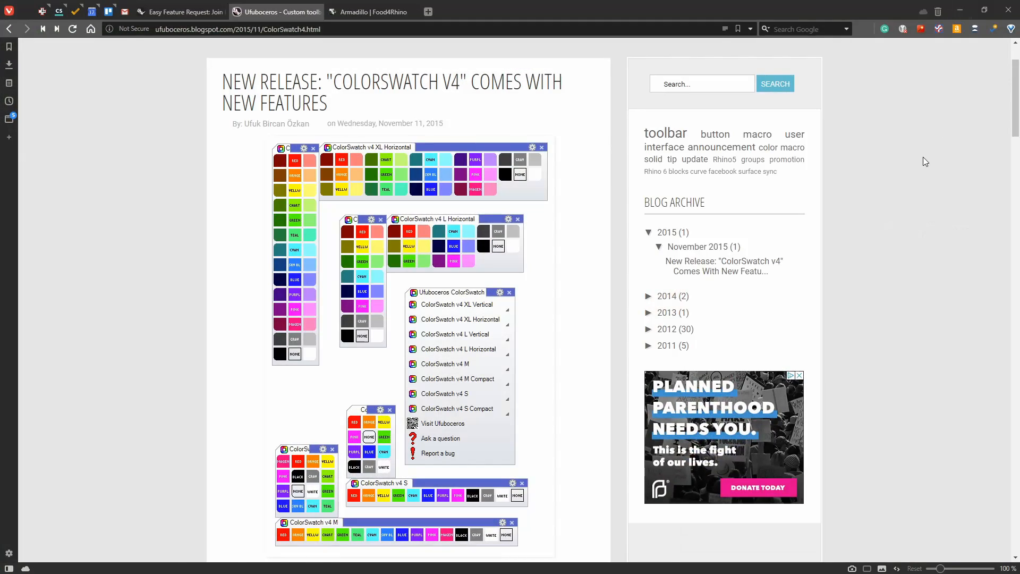
# Switch to the Armadillo | Food4Rhino tab and highlight the first words of its description
pyautogui.click(373, 9)
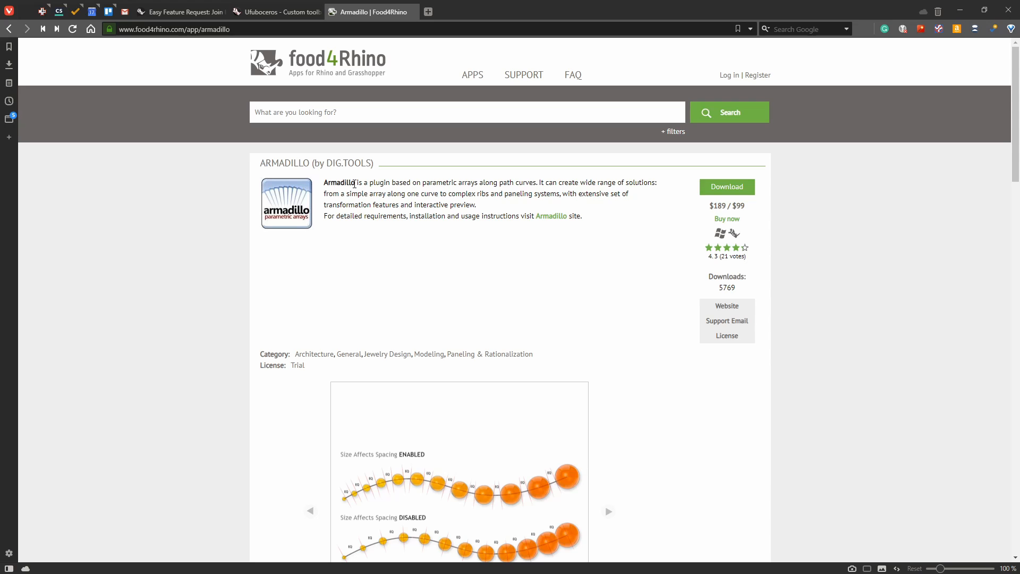
pyautogui.moveTo(324, 182); pyautogui.dragTo(395, 183)
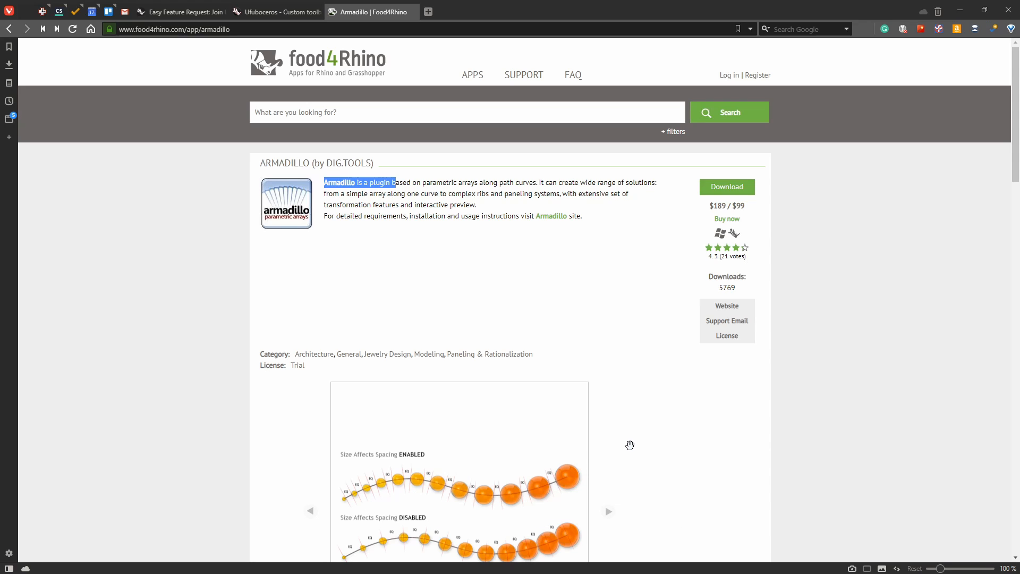
pyautogui.scroll(-3, 632, 444)
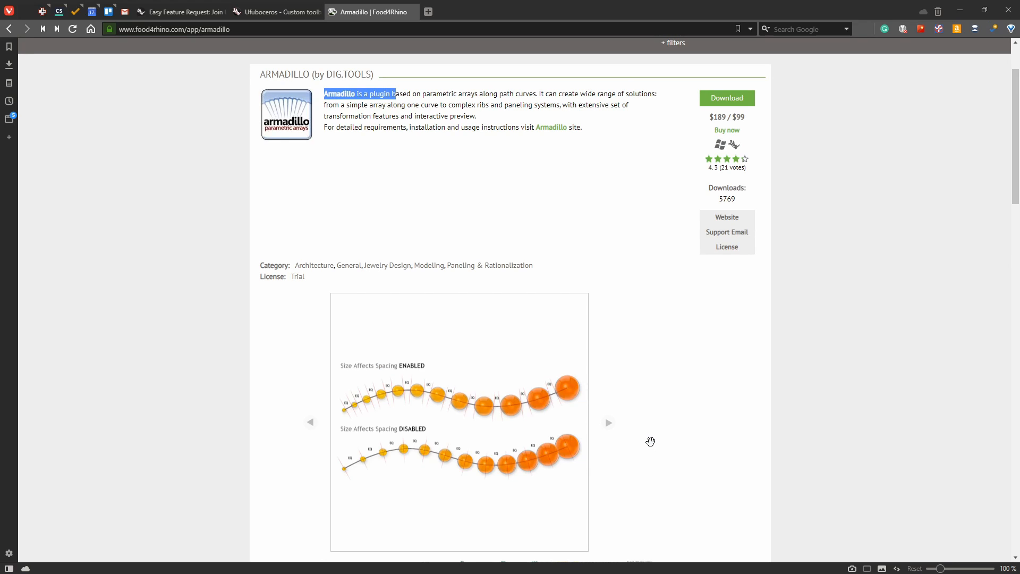
pyautogui.scroll(2, 650, 441)
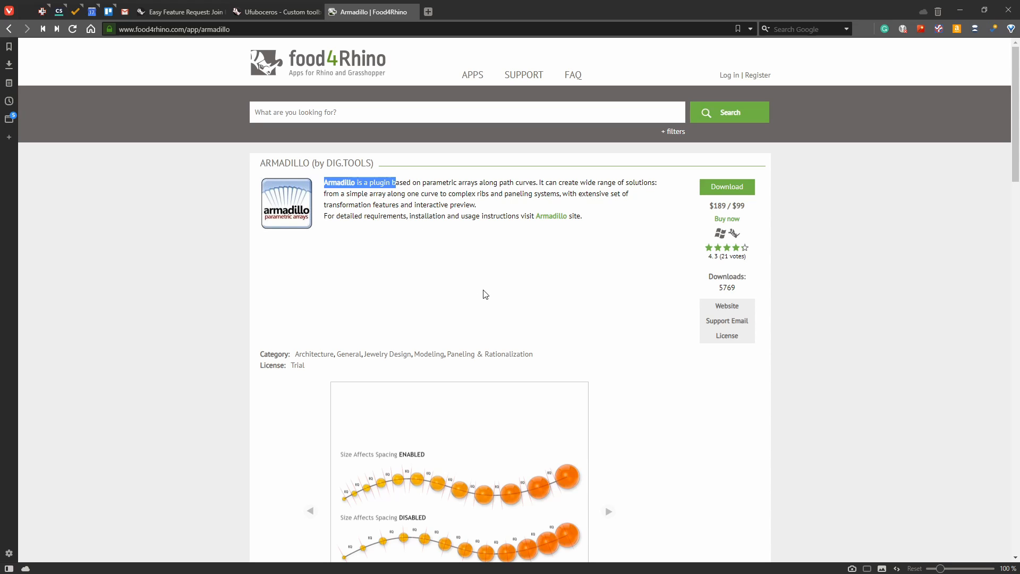
pyautogui.scroll(-2, 621, 327)
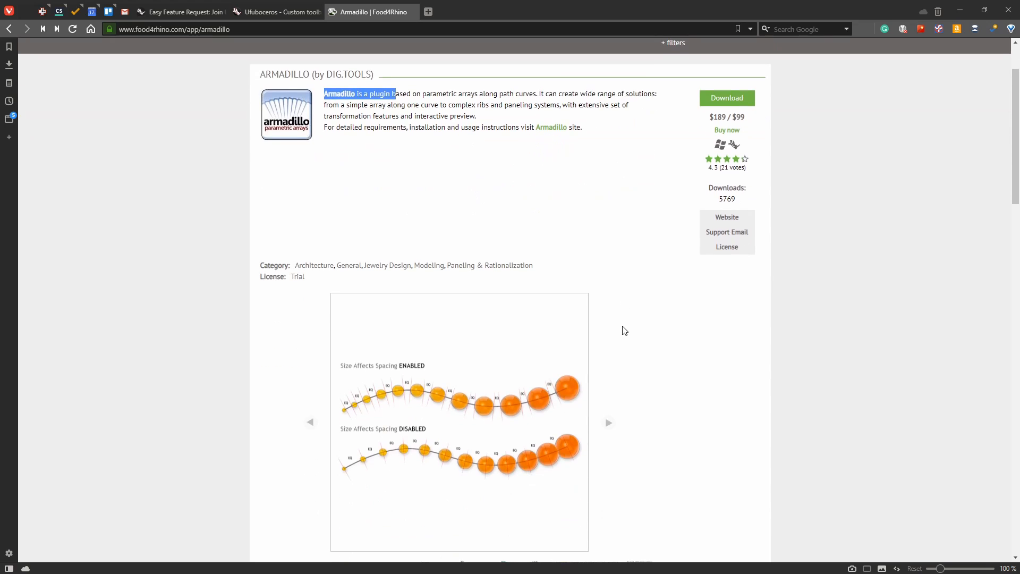
pyautogui.scroll(2, 622, 325)
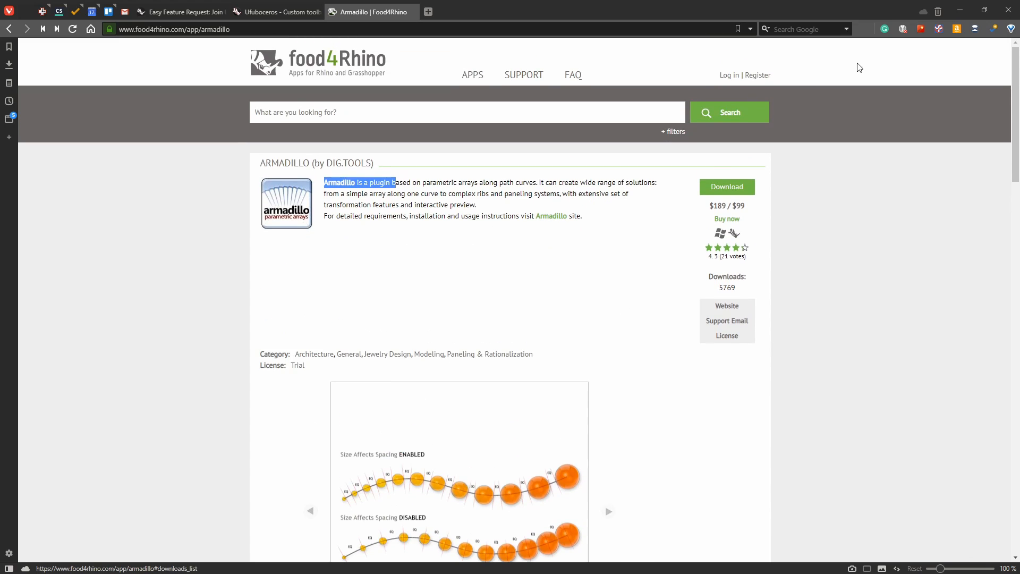